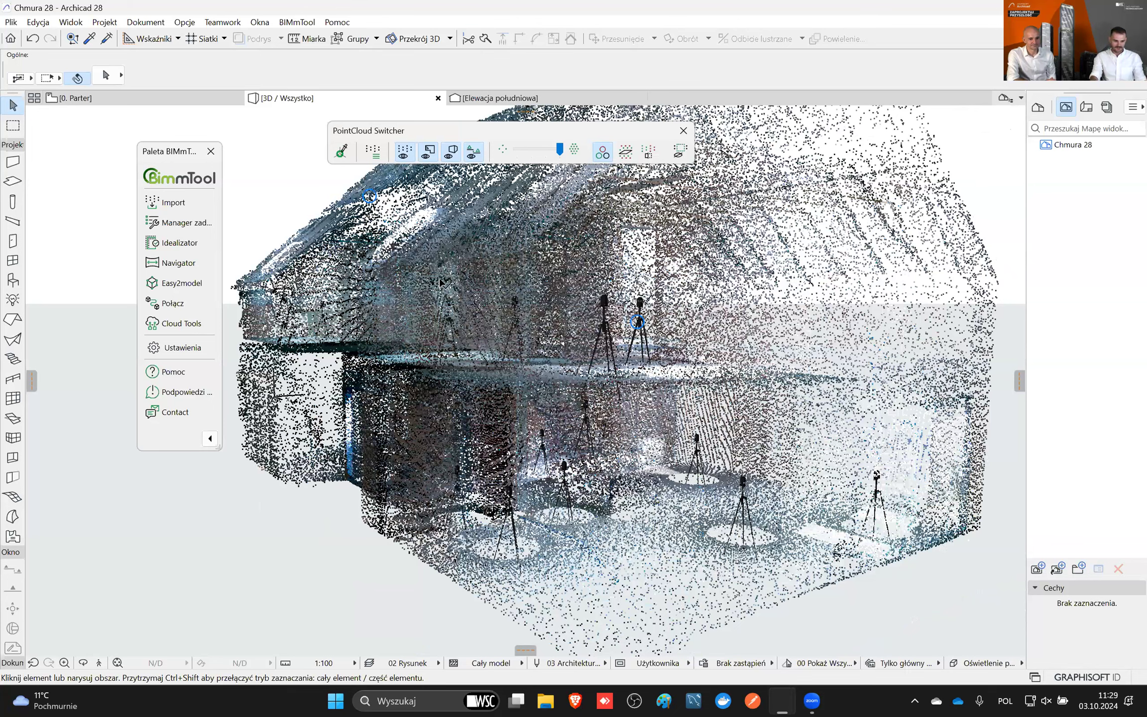
- Compare the point cloud in the 0. Parter plan and the 3D view, and reduce its point density to about half
left_click(119, 98)
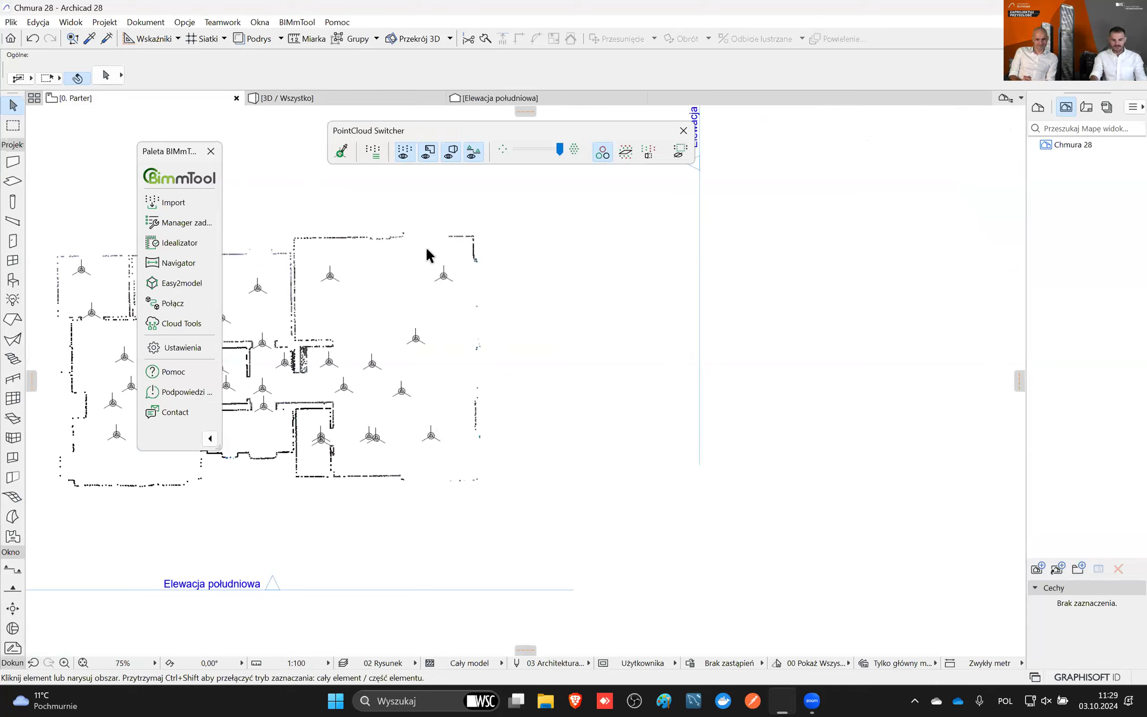
left_click(313, 105)
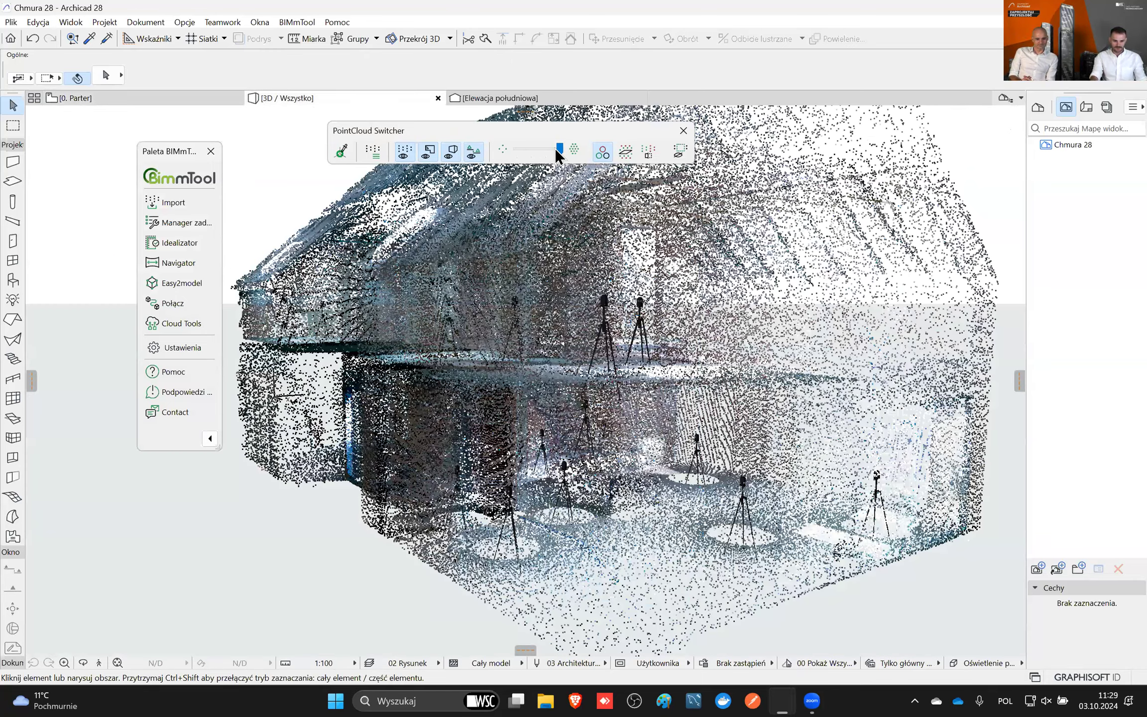
mouse_move(533, 151)
left_mouse_down()
mouse_move(507, 146)
mouse_move(525, 157)
left_mouse_up()
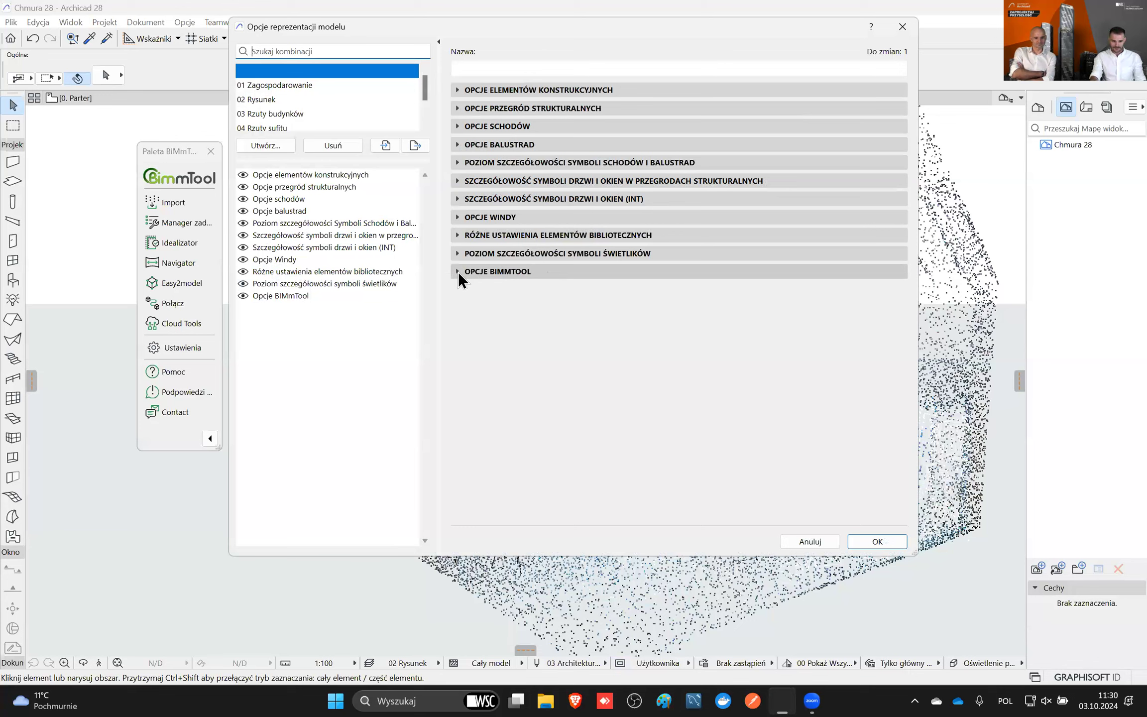
- Review the BIMmTool model view options for the scanner housing, location name and scanner location display without changing them
left_click(457, 271)
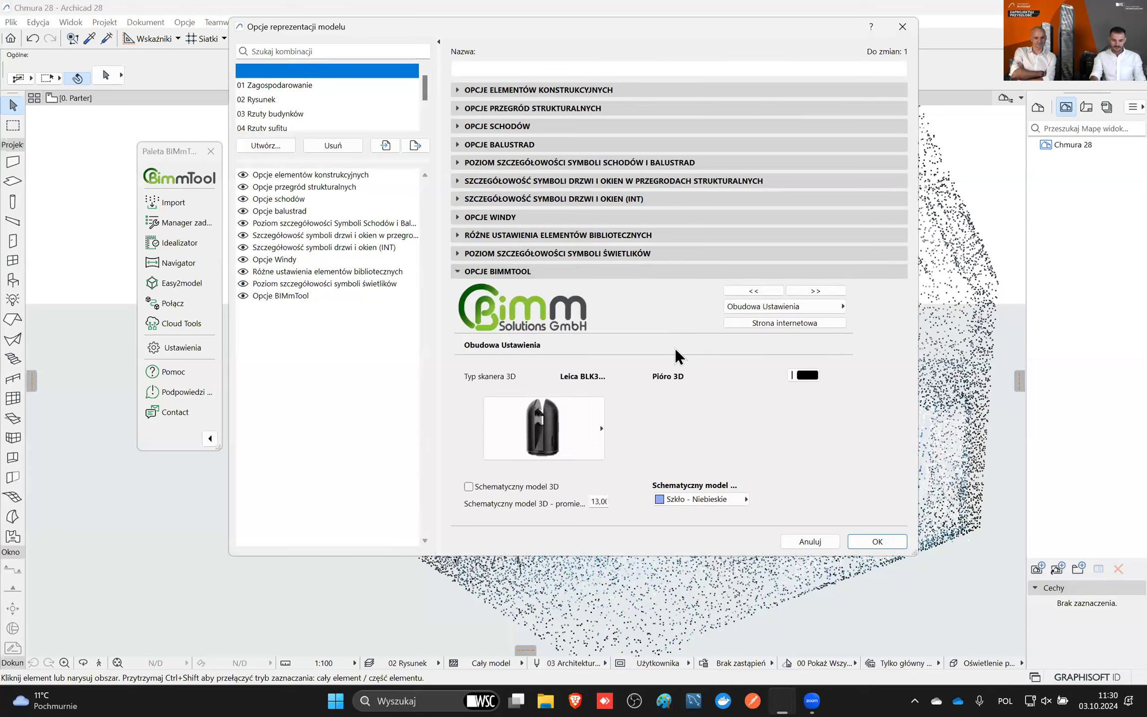
left_click(812, 307)
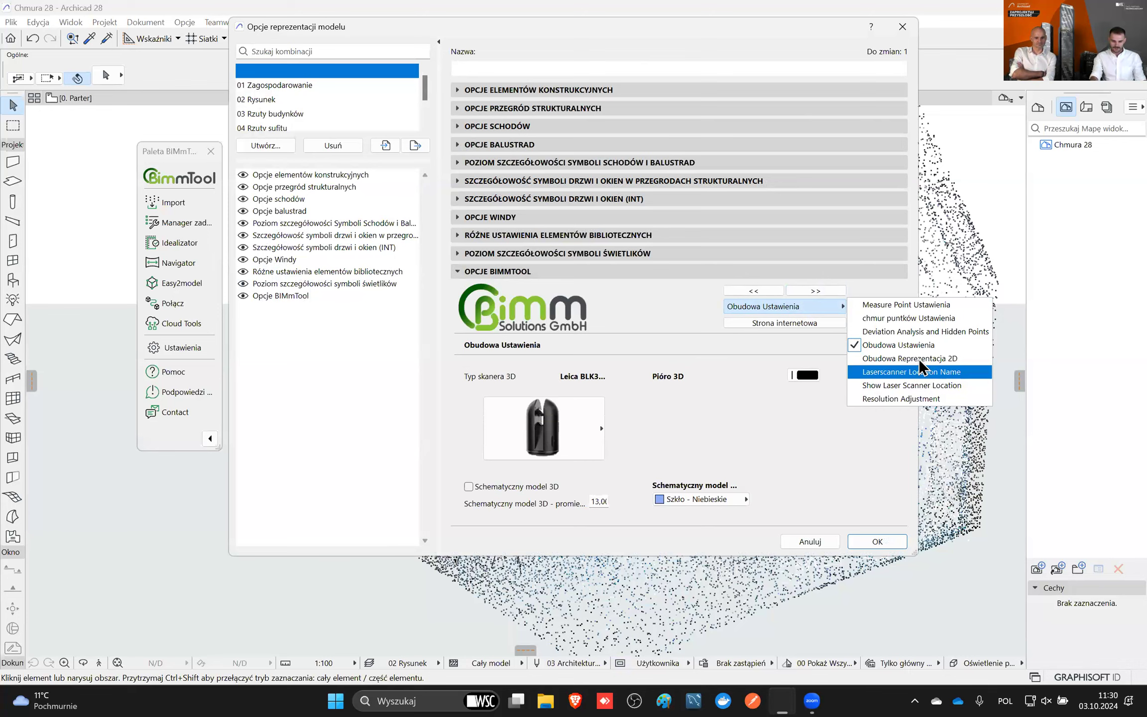
left_click(914, 358)
left_click(833, 287)
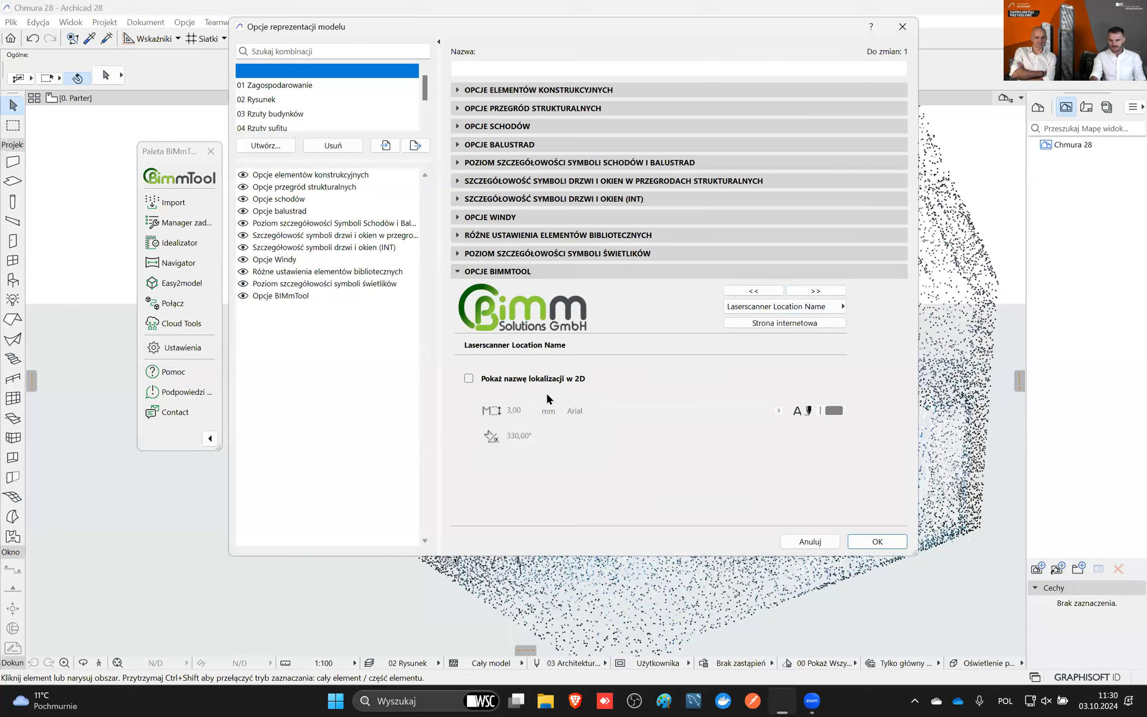
left_click(832, 288)
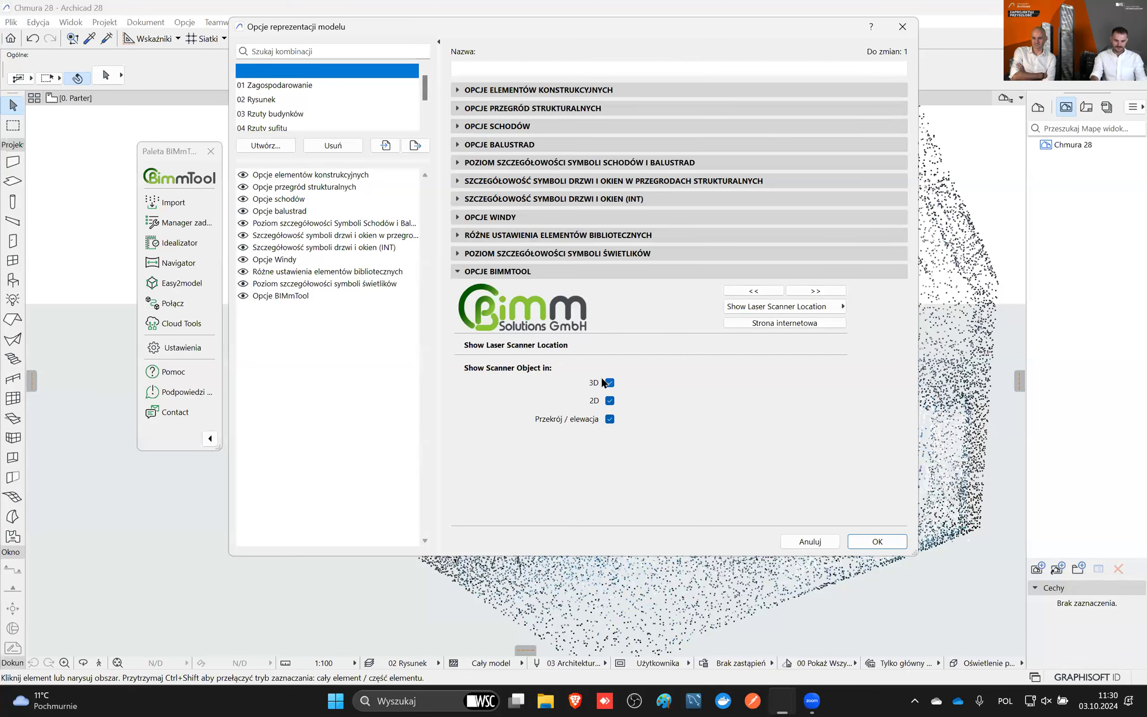
left_click_drag(774, 38, 775, 102)
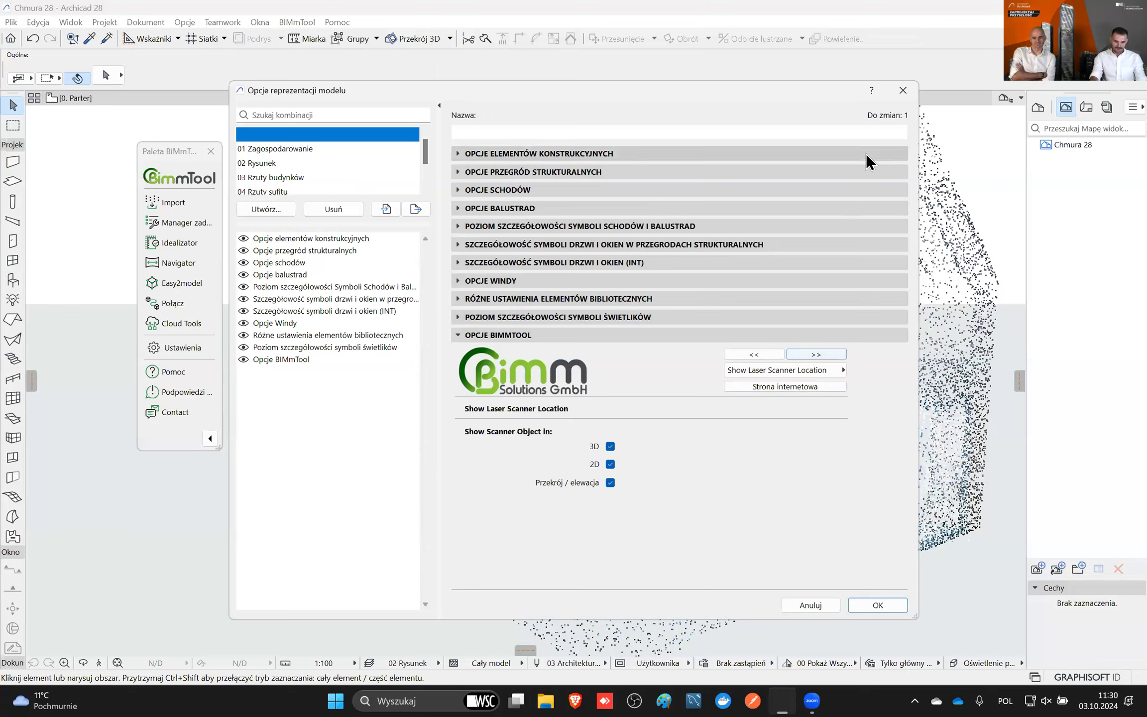
left_click(902, 92)
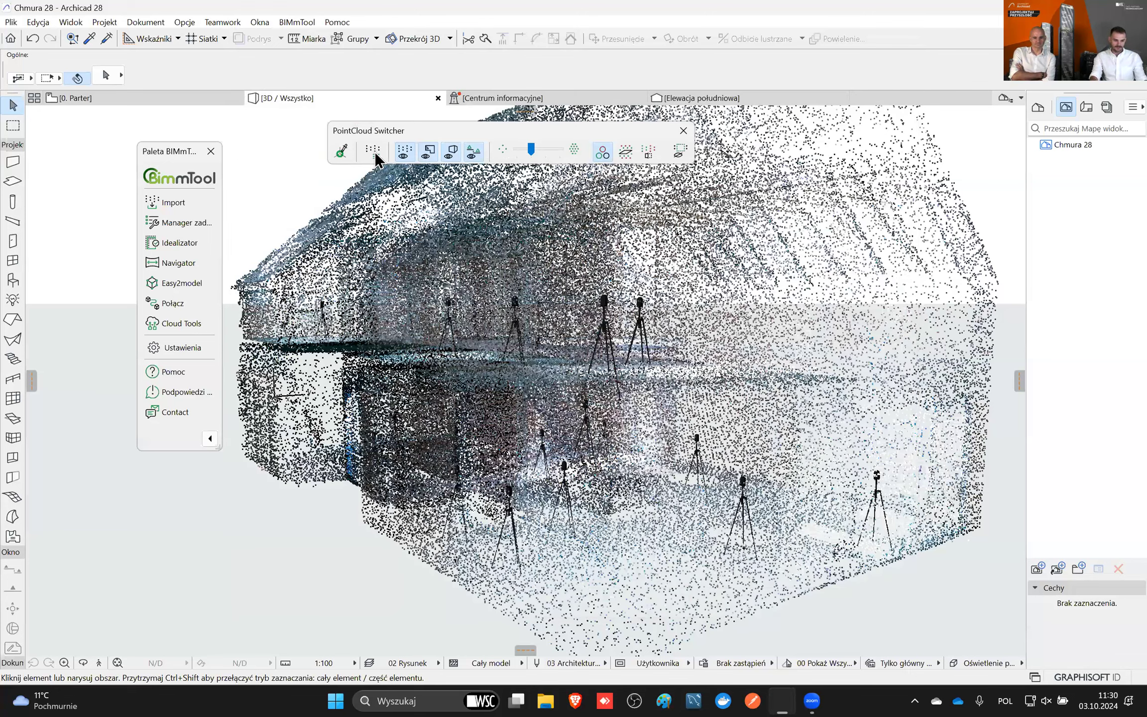
- Filter the displayed scans to the 0. Parter storey by excluding 1. Kondygnacja and 2. Kondygnacja
left_click(376, 153)
left_click(522, 209)
scroll(592, 254, "up", 1)
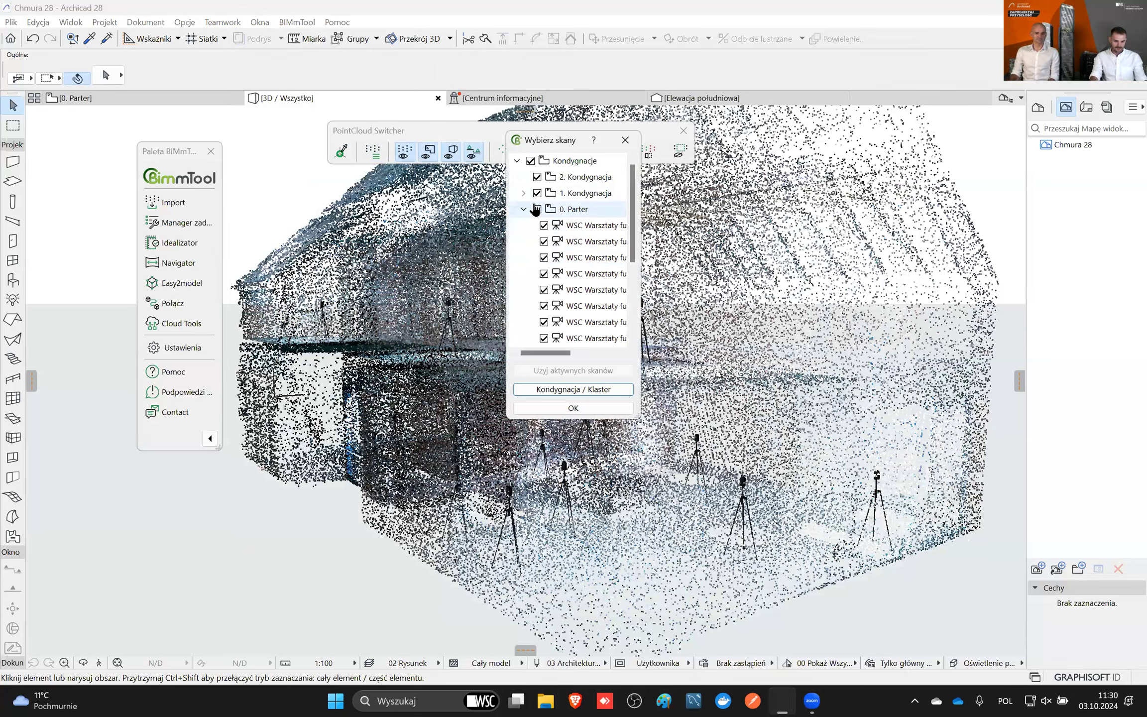
left_click(537, 193)
left_click(537, 178)
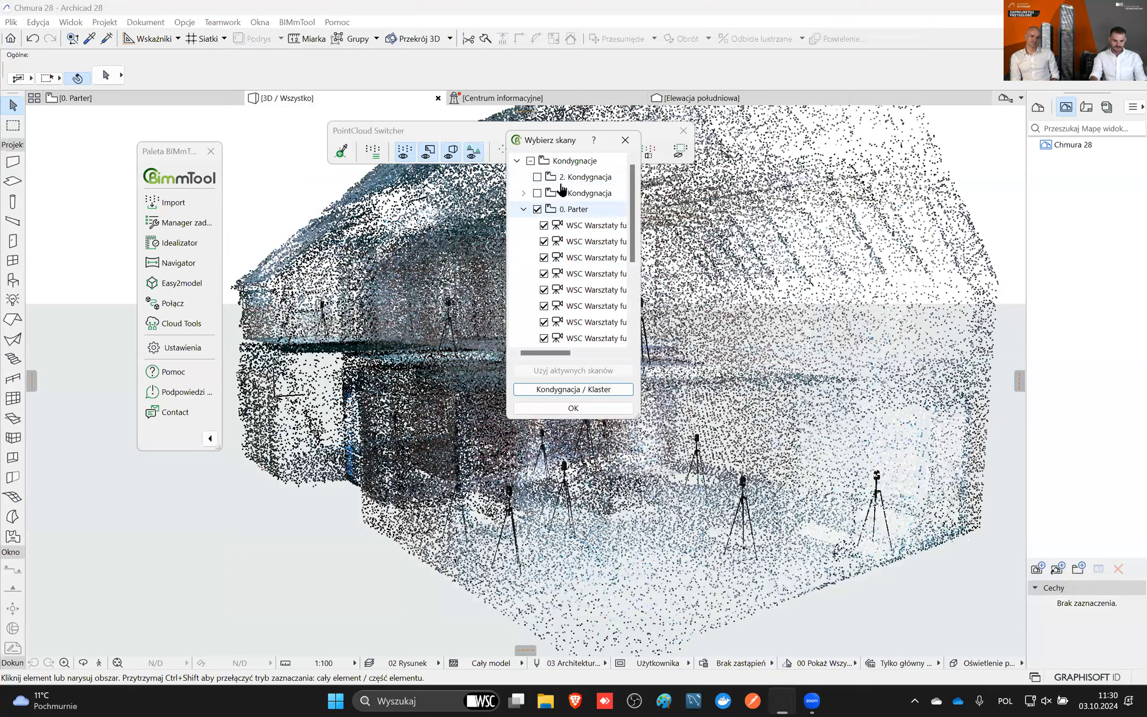
left_click(582, 408)
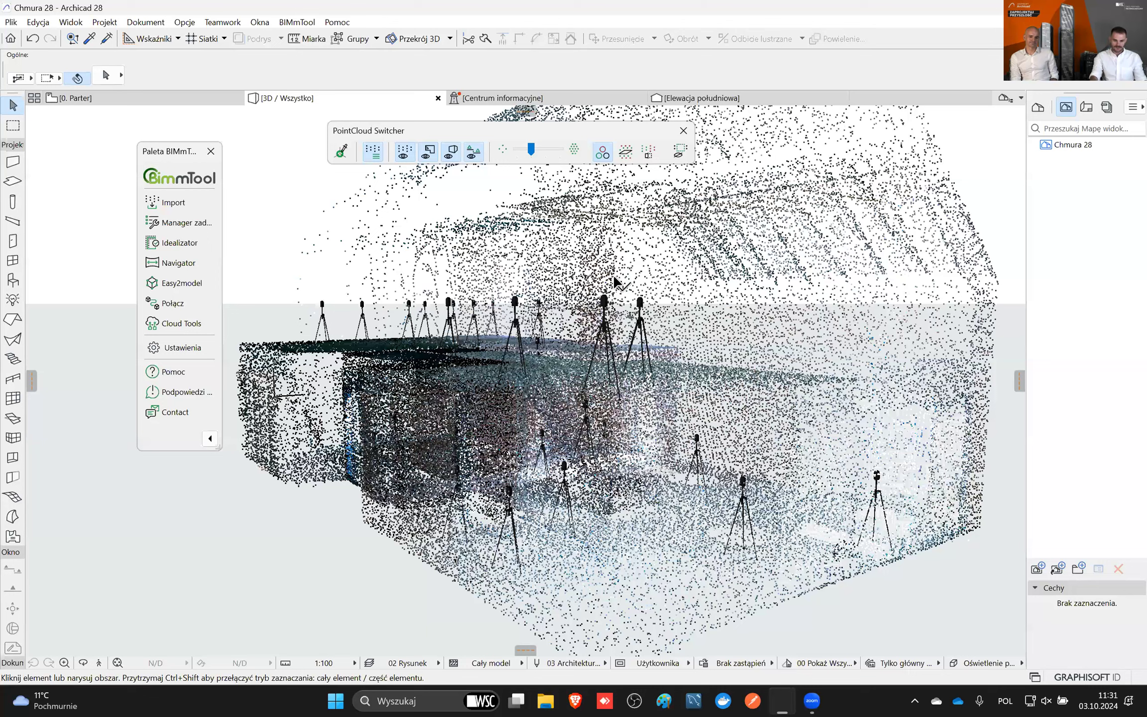
- Exclude the first three scans of the 0. Parter storey and five consecutive scans further down its list from the displayed point cloud
left_click(374, 152)
left_click(524, 215)
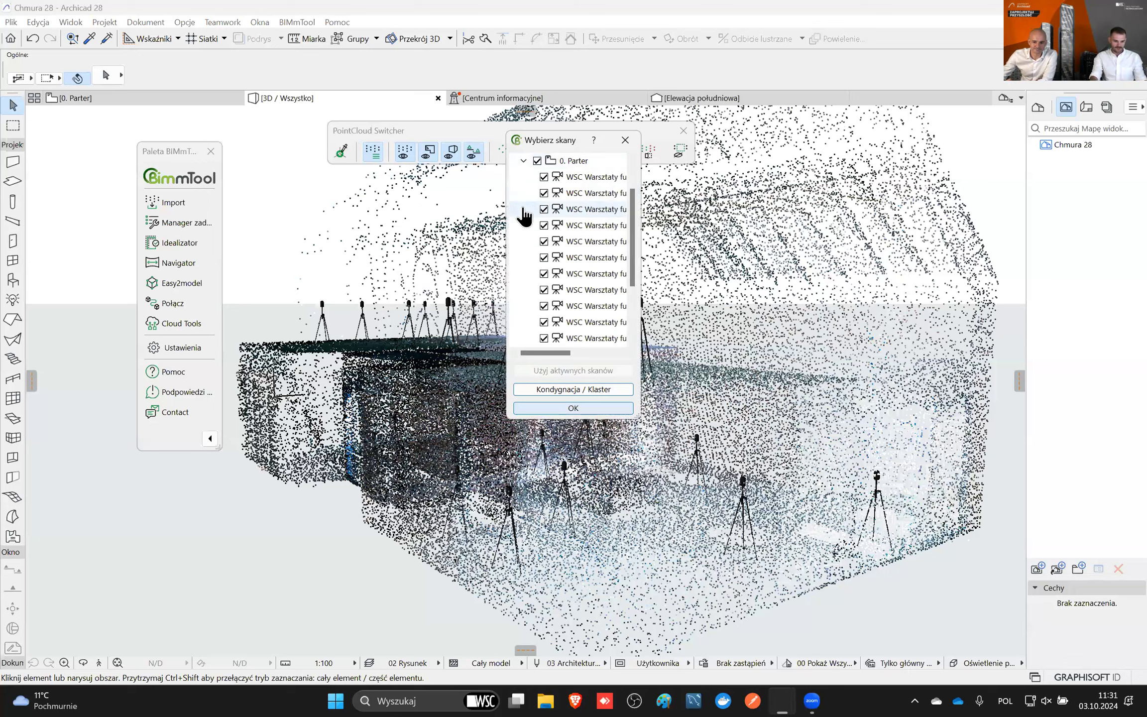
left_click(544, 177)
left_click(544, 193)
left_click(543, 209)
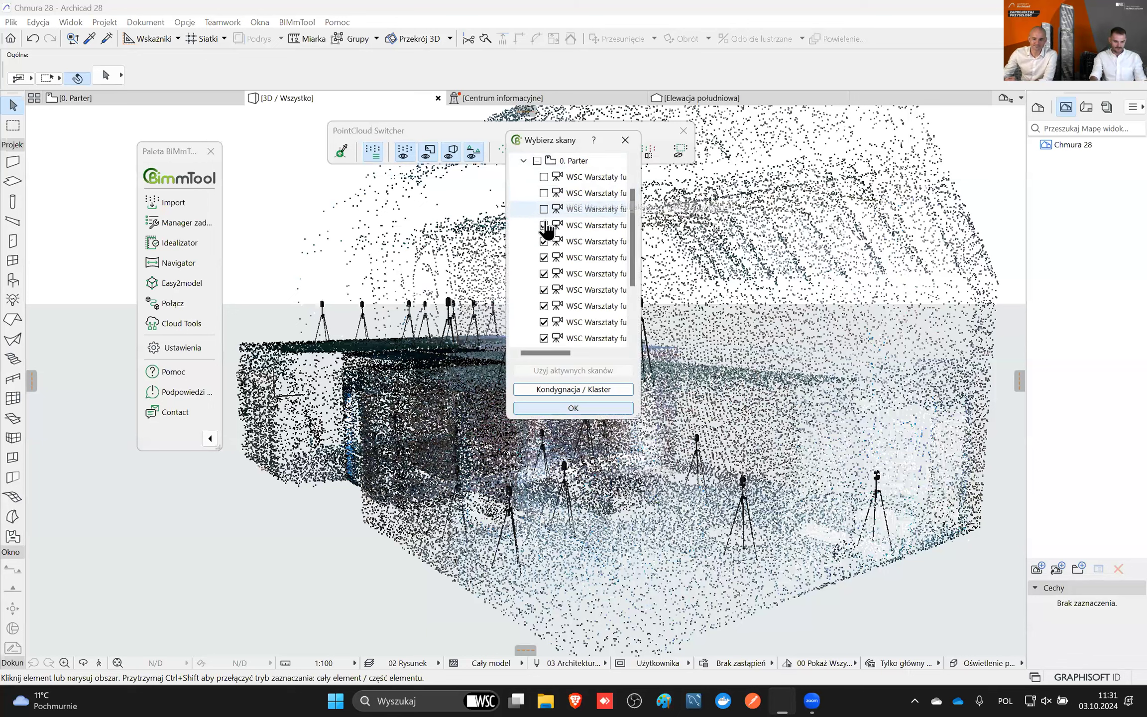
scroll(549, 269, "down", 2)
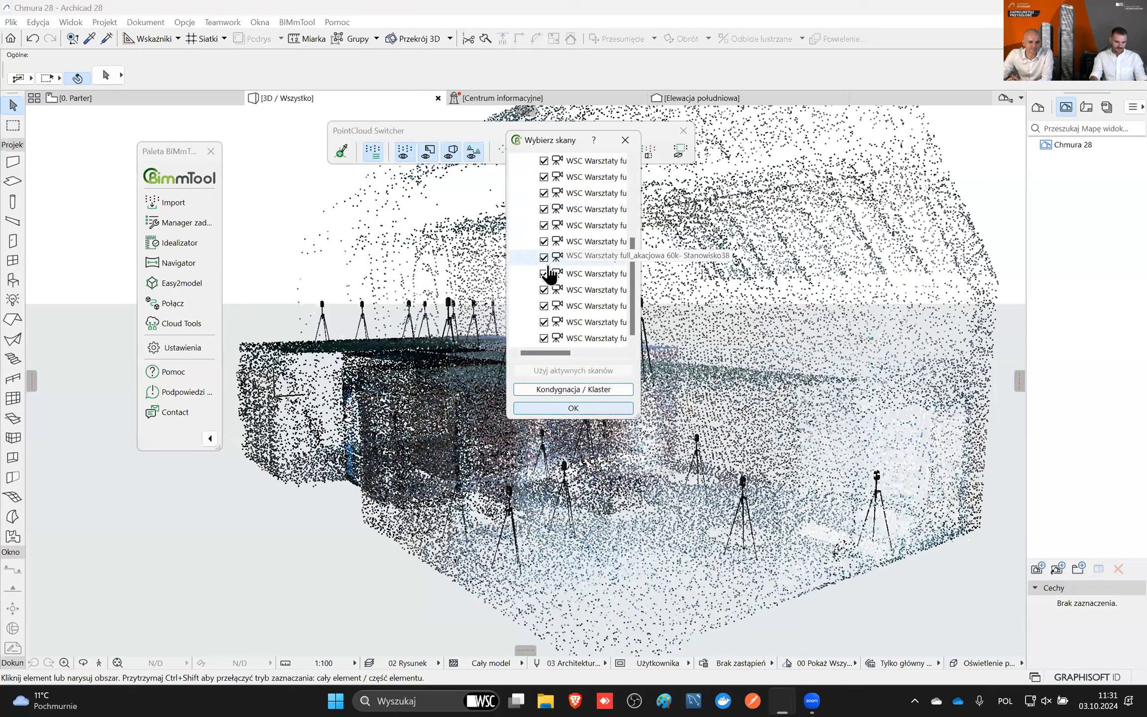
scroll(552, 249, "up", 1)
left_click(544, 209)
left_click(544, 225)
left_click(543, 241)
left_click(544, 258)
left_click(544, 273)
left_click(580, 407)
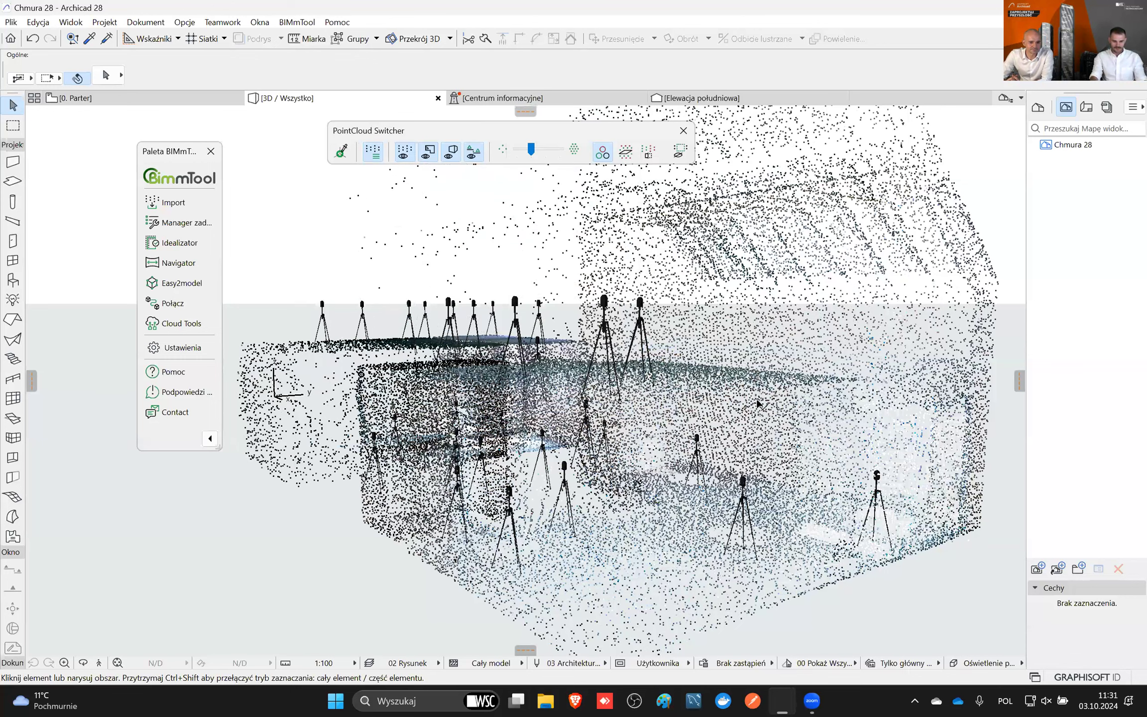
mouse_move(634, 431)
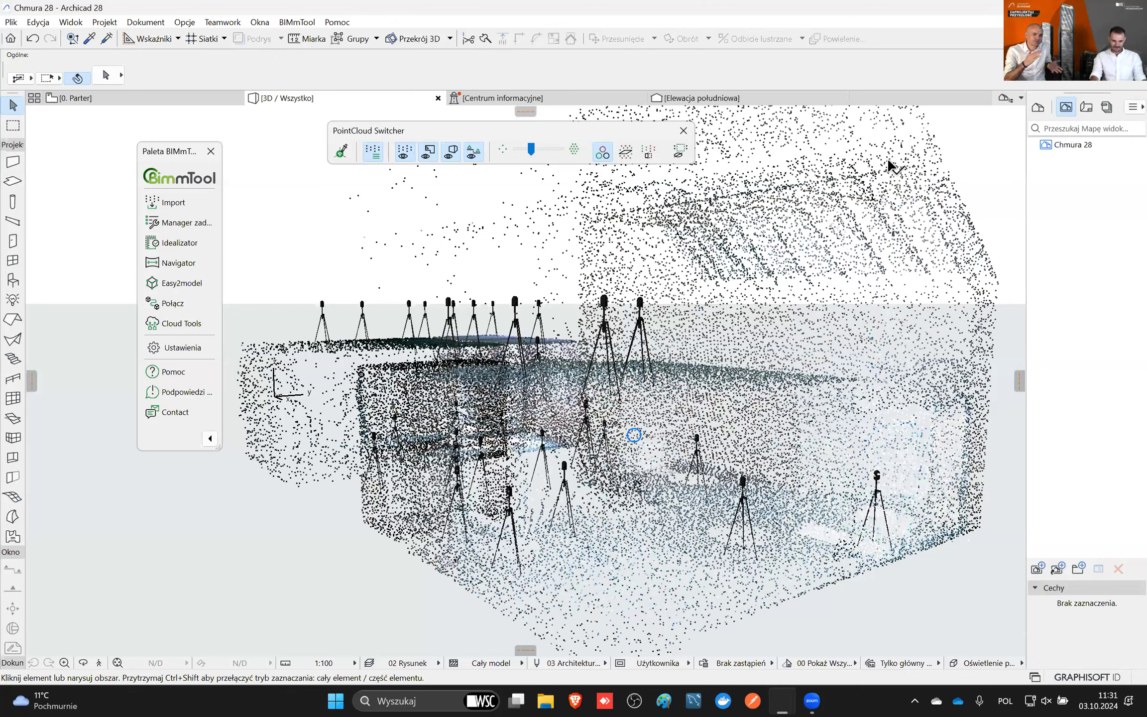
left_click(752, 271)
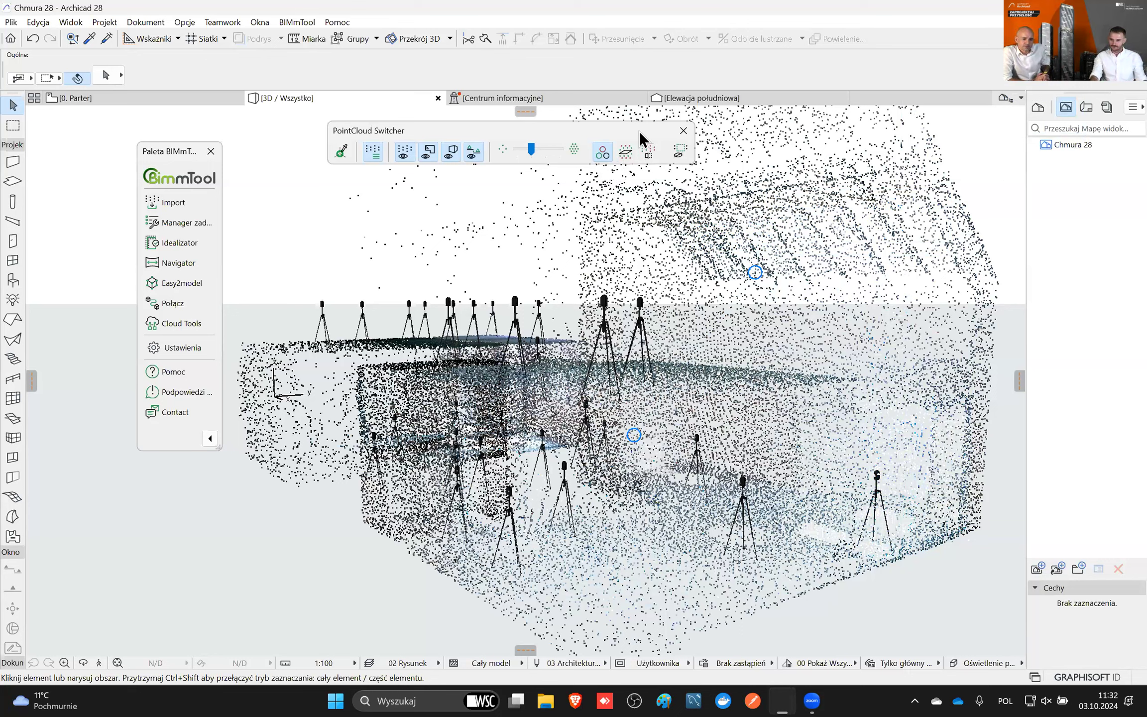
left_click_drag(640, 129, 646, 152)
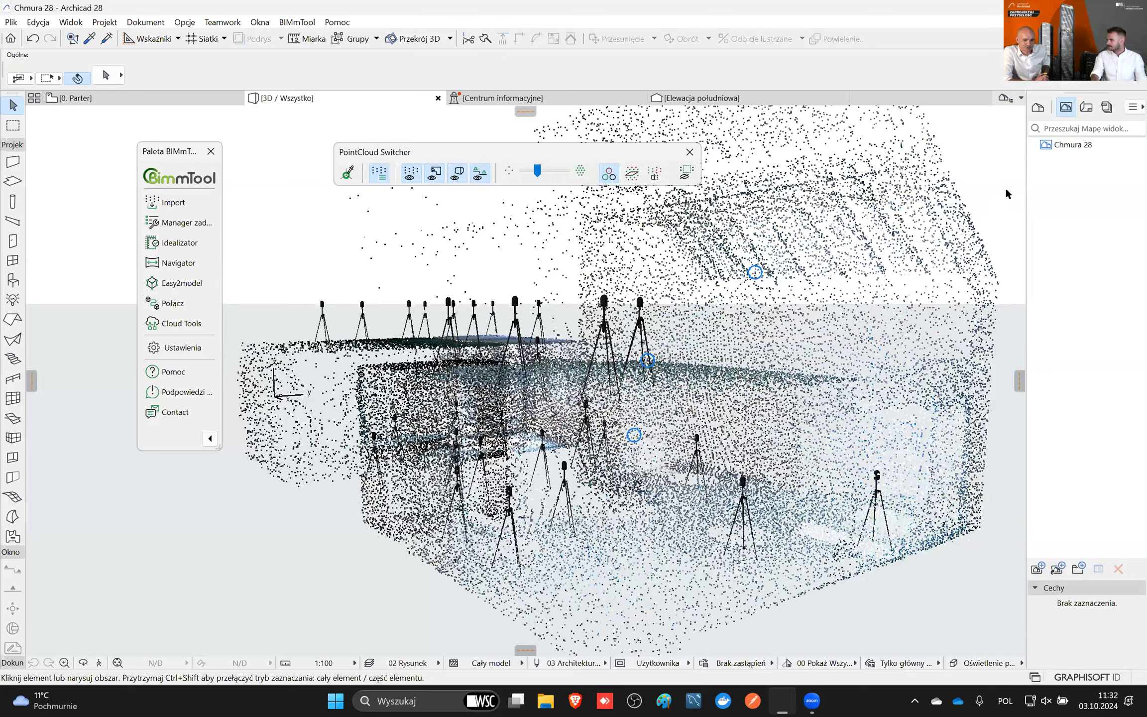
left_click_drag(640, 152, 642, 138)
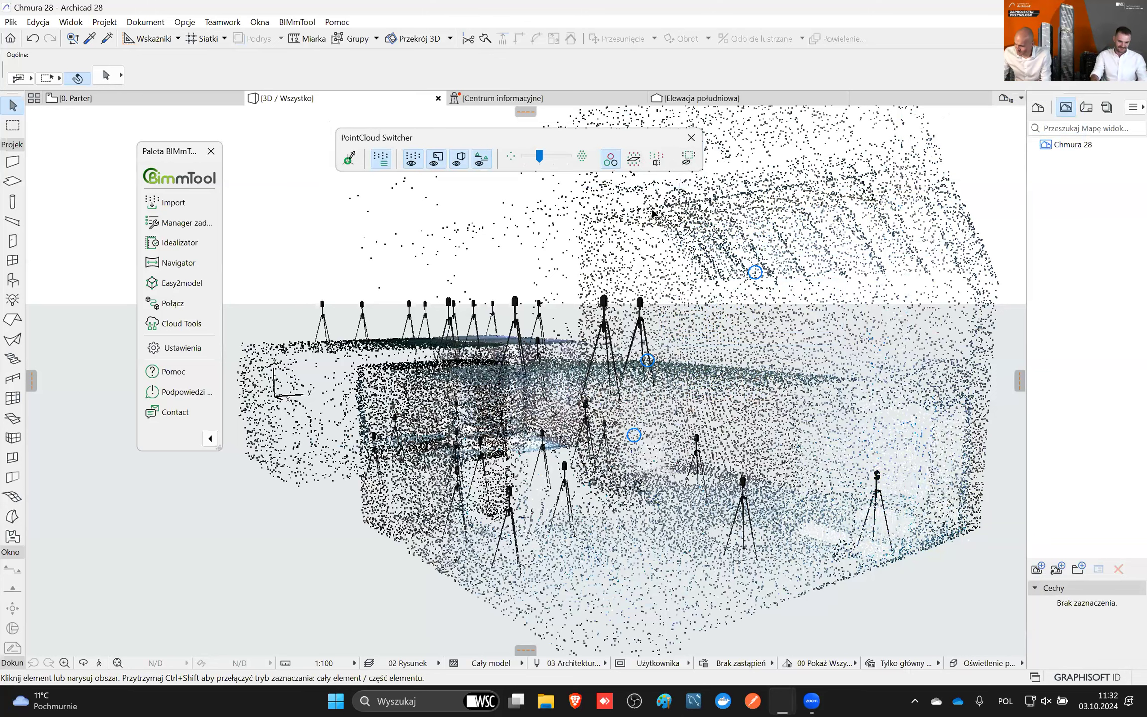
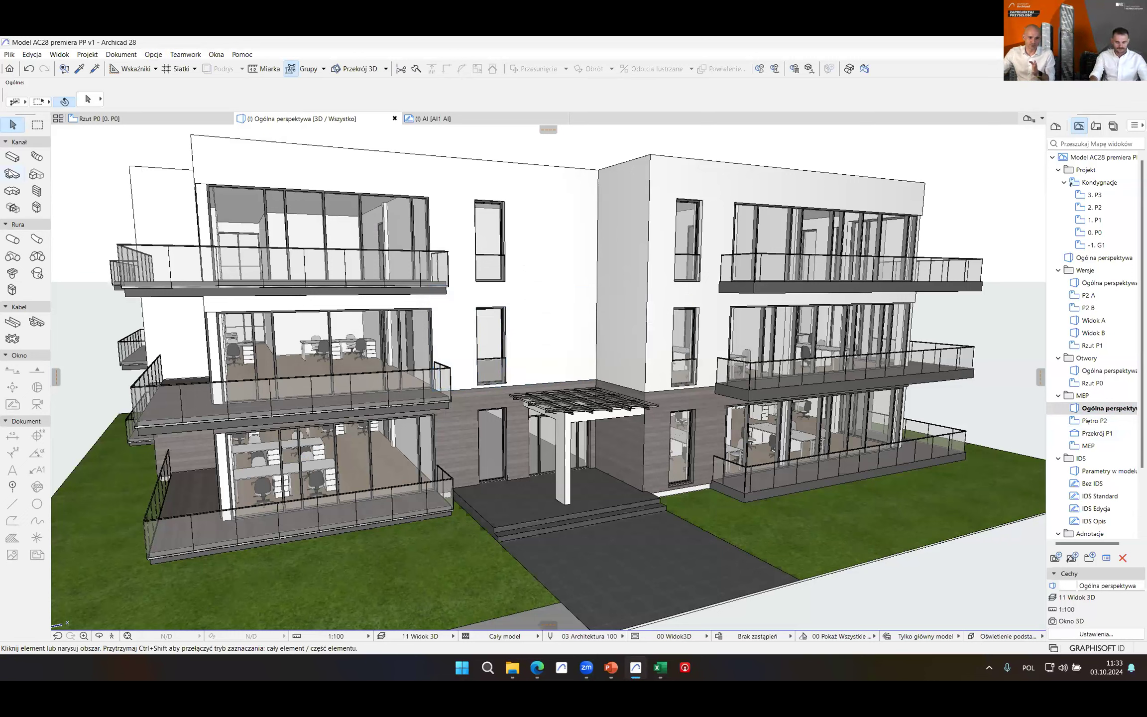
- Open the Piętro P2 plan view from the MEP folder at the short duct in the central corridor
mouse_move(11, 158)
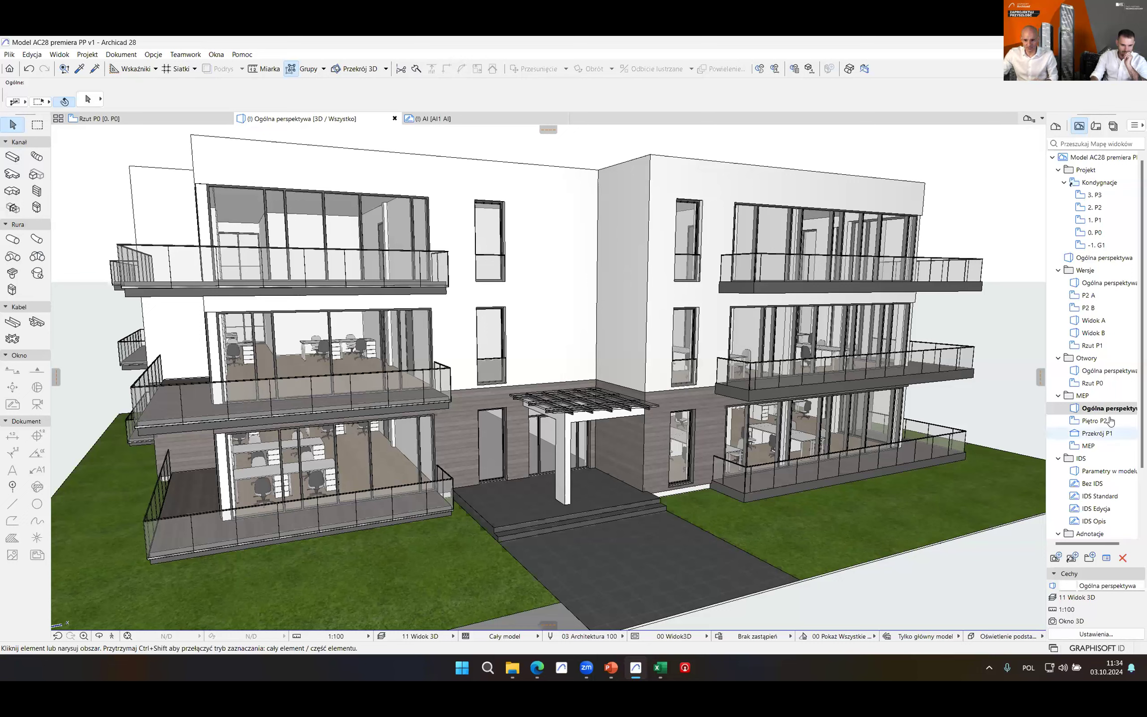
double_click(1110, 421)
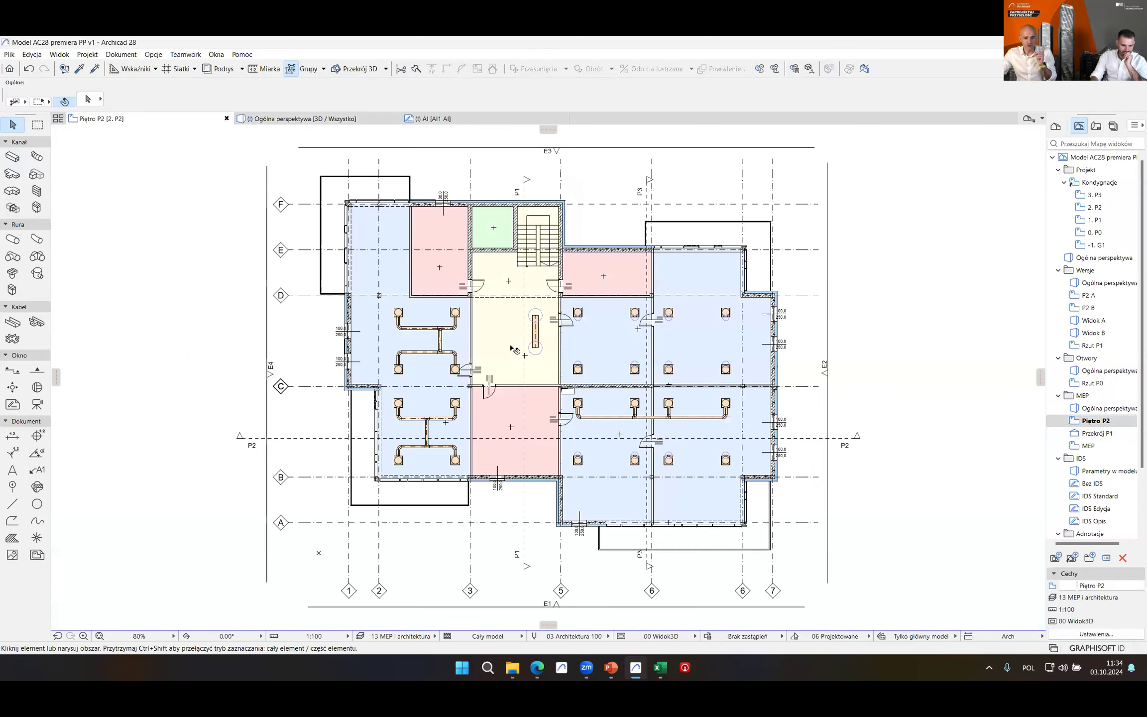
scroll(529, 322, "up", 5)
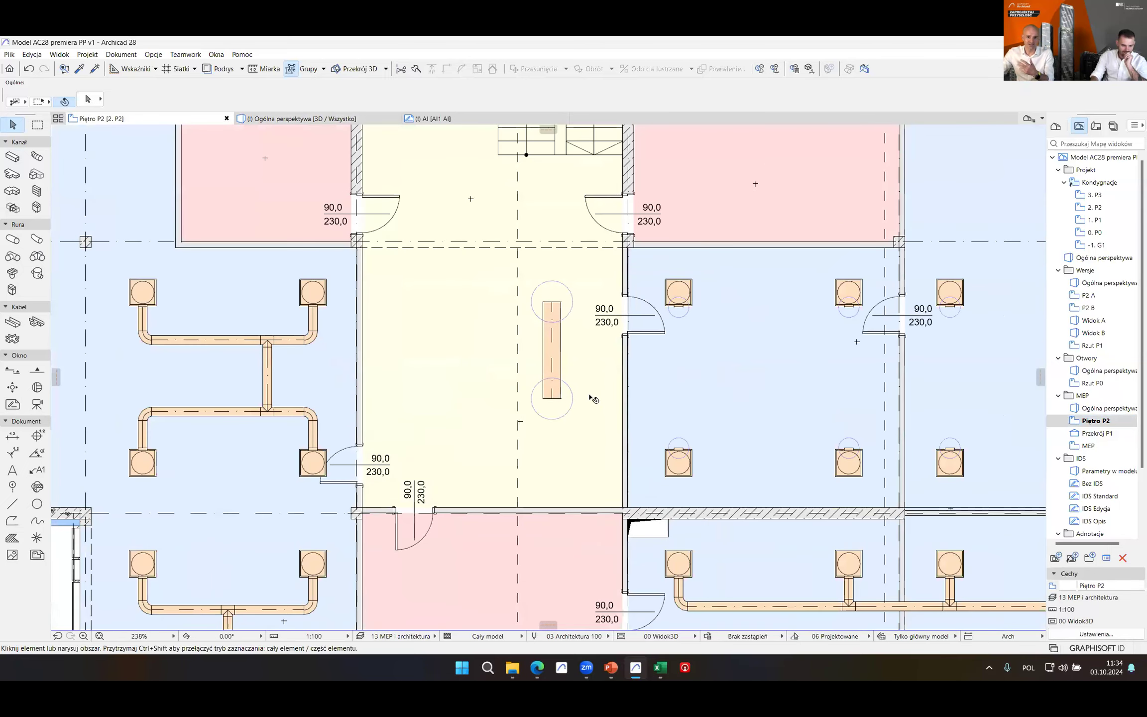
left_click(565, 347)
left_click(565, 347, "alt")
left_click(456, 280)
left_click(456, 390)
left_click(495, 390)
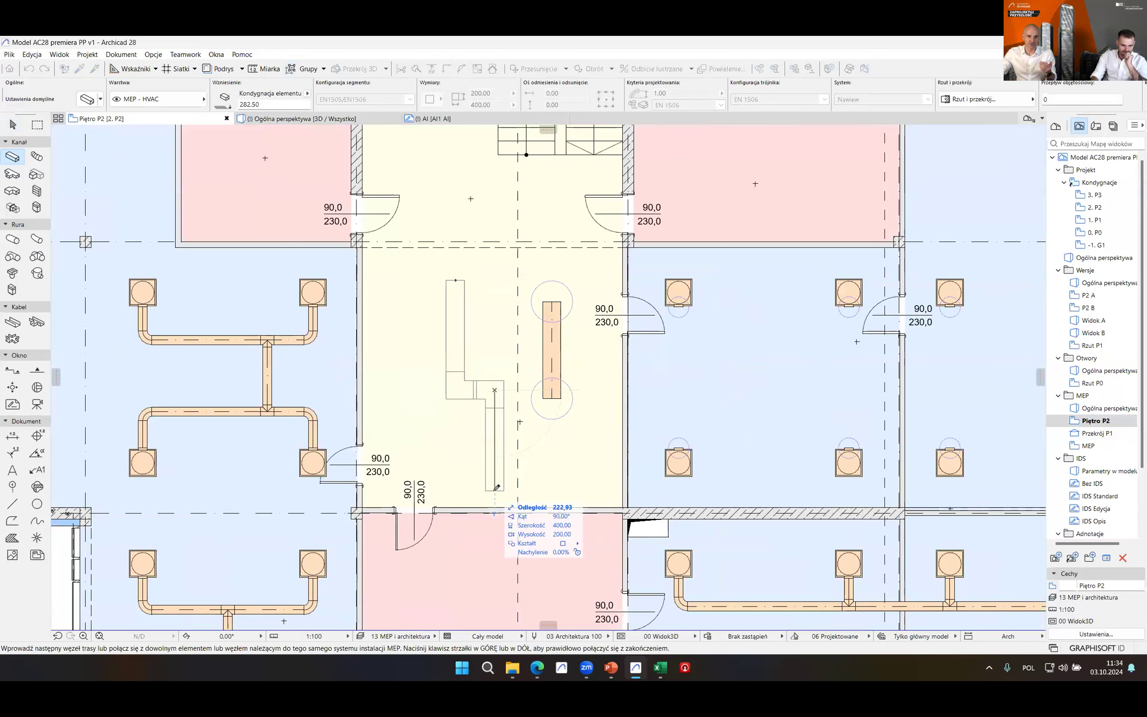
key("Escape")
key("Escape")
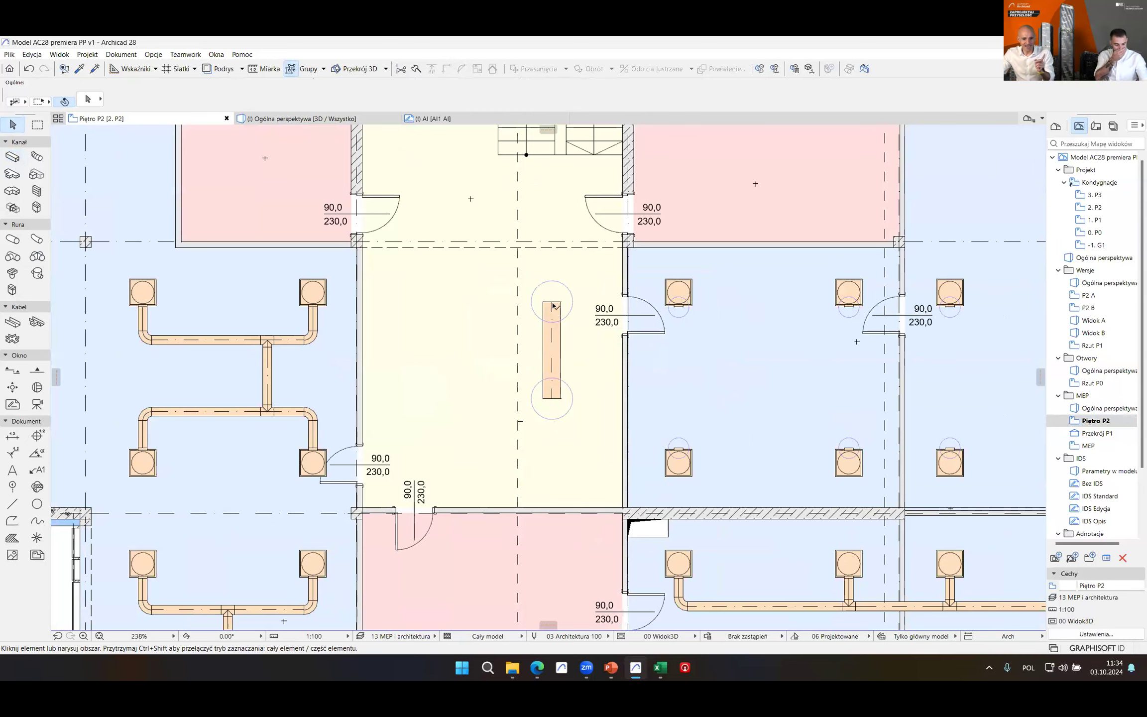
- Continue the corridor duct from its upper end with a route that bends left and up toward the stairs
left_click(553, 304)
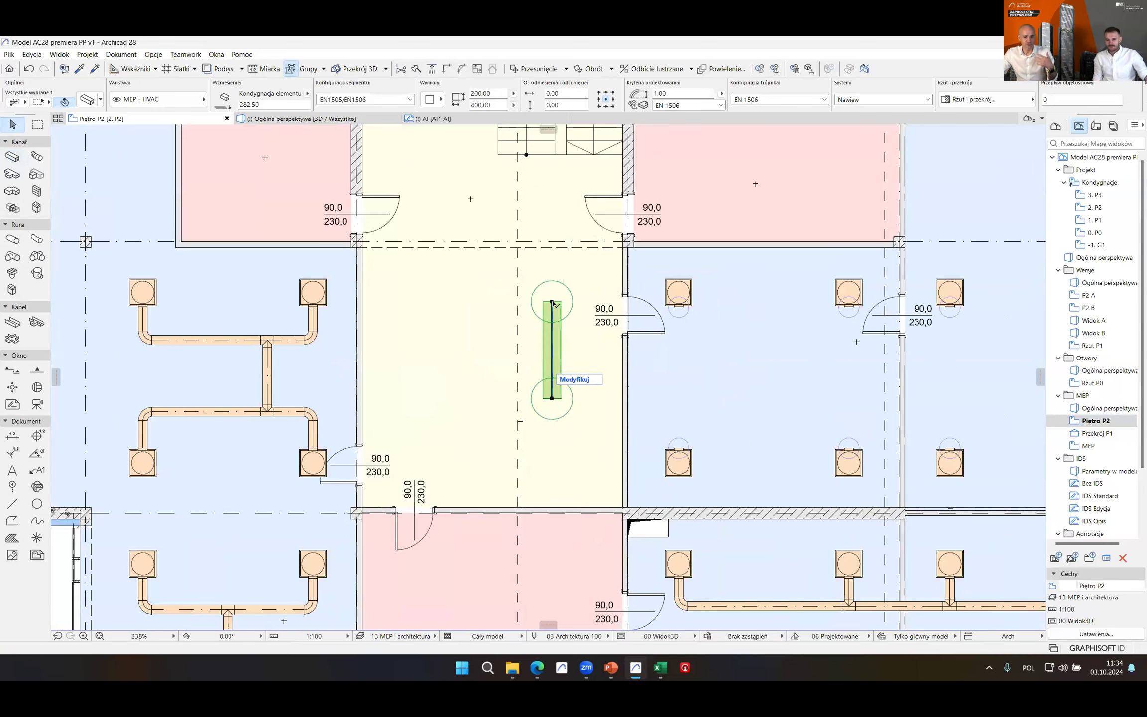
left_click(552, 302)
left_click(628, 220)
left_click(455, 268)
left_click(457, 187)
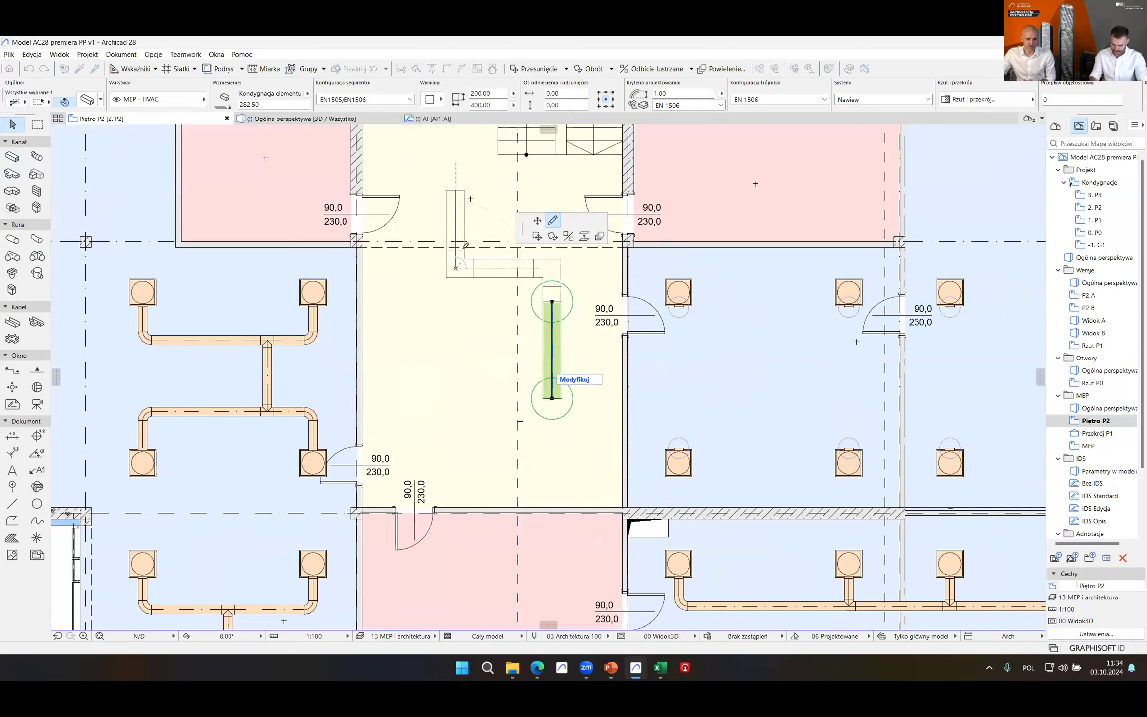
left_click(457, 187)
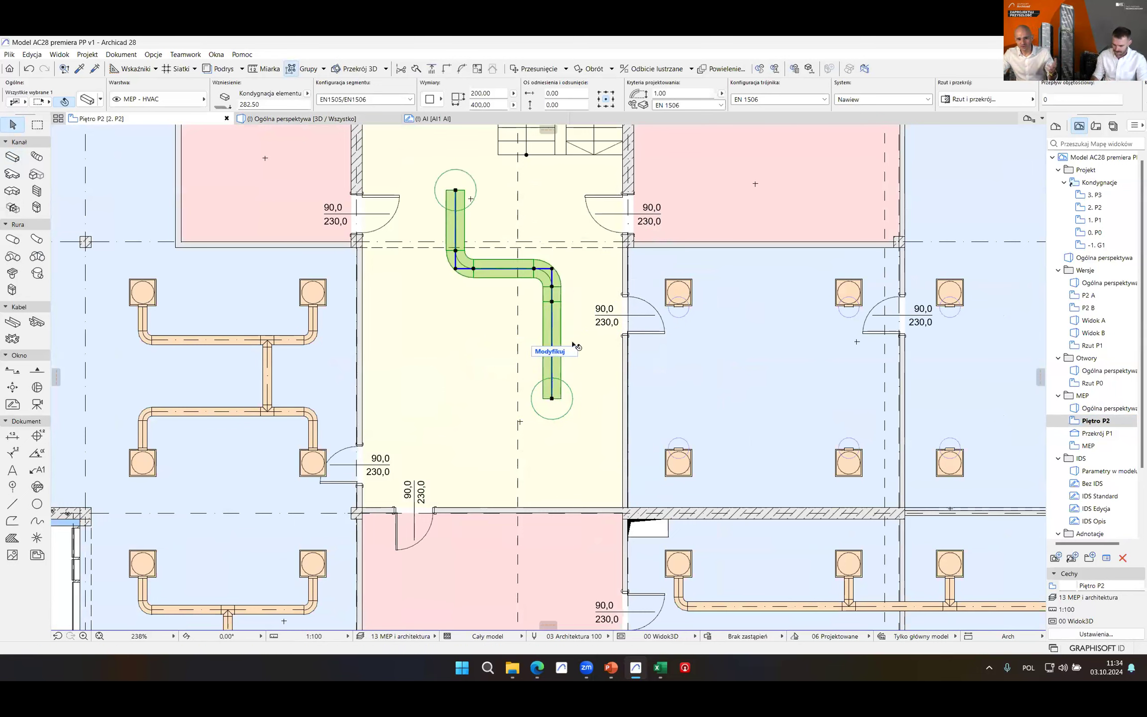
- Shift the horizontal segment of the corridor duct upward on the plan, toward the stairs
left_click(553, 314)
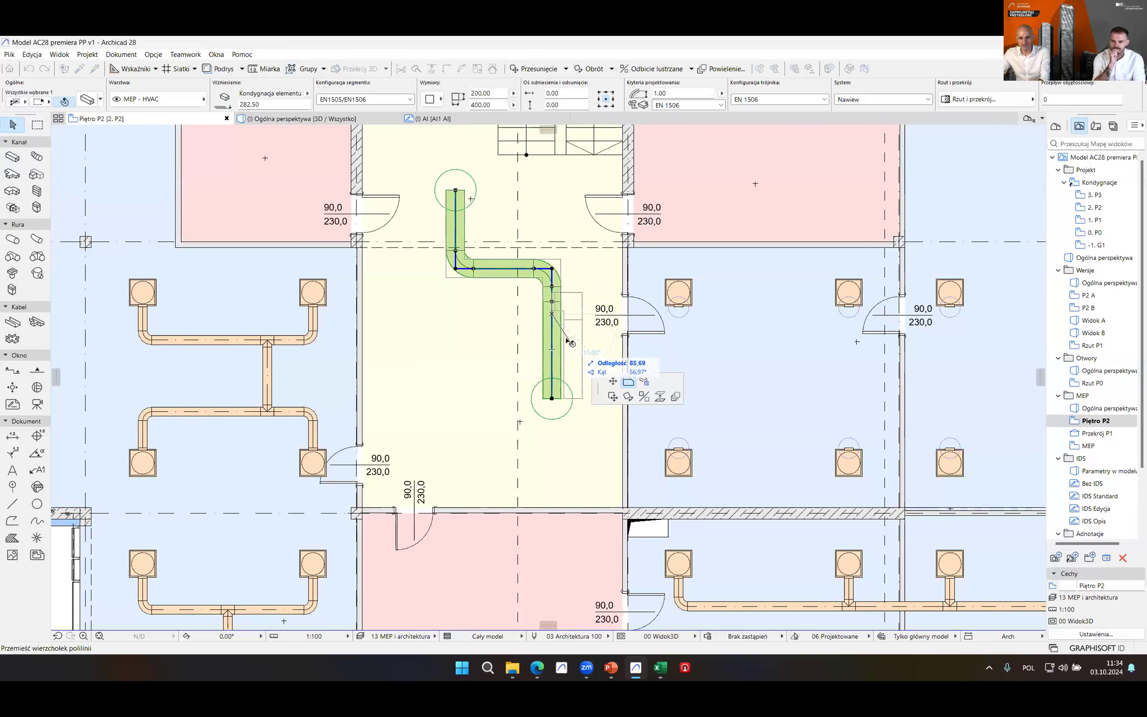
key("Escape")
left_click(497, 269)
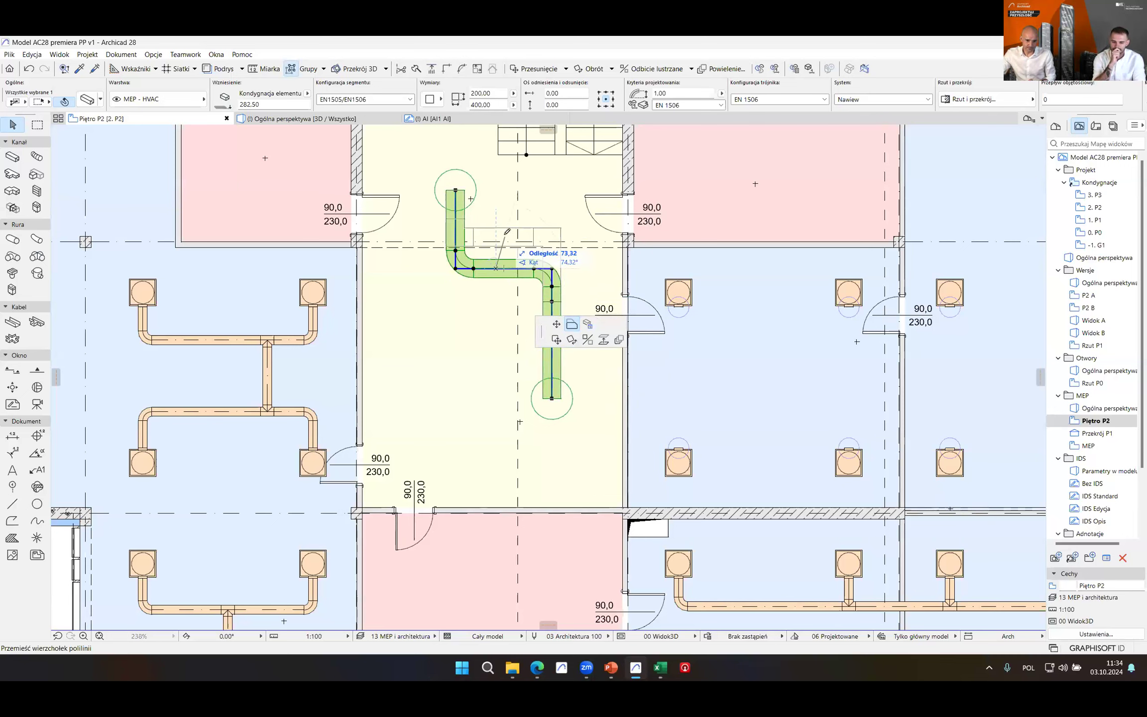
left_click(504, 227)
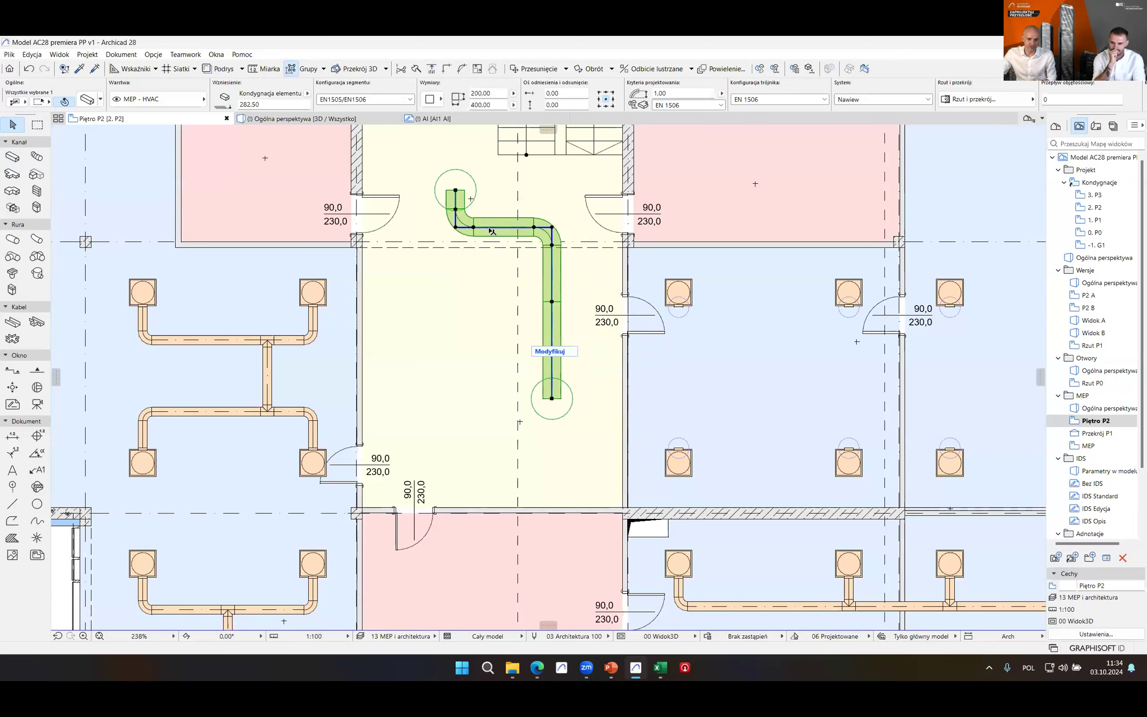
left_click(552, 302)
key("Escape")
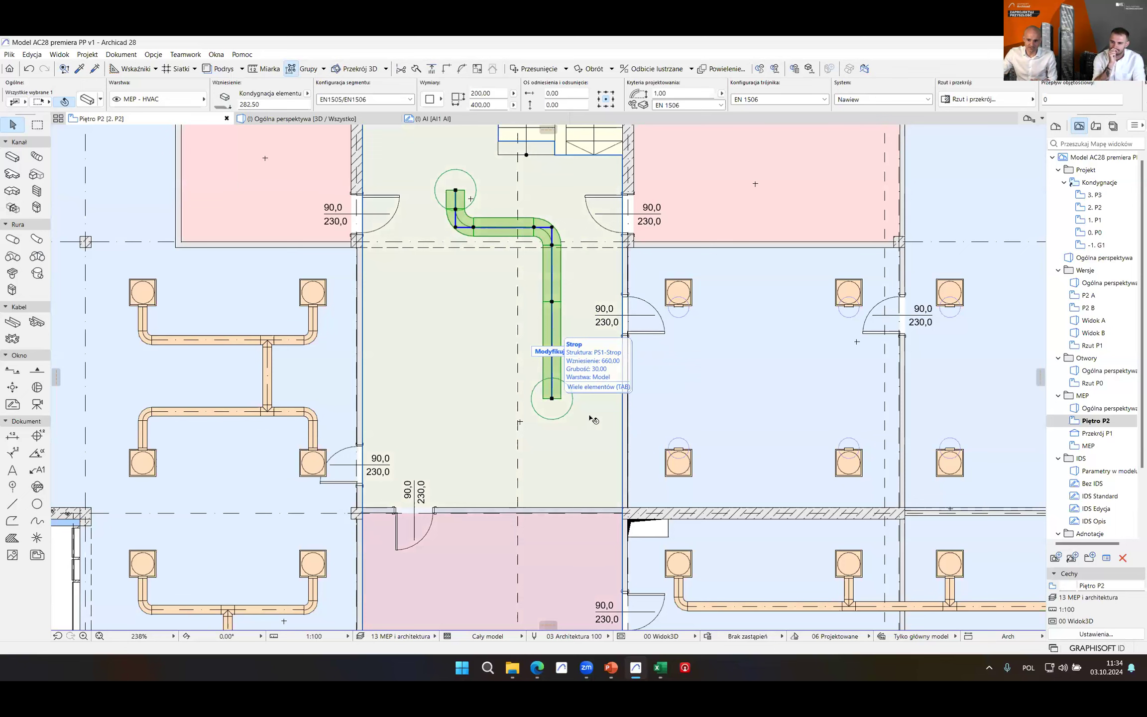
- Open the Przekrój P1 section and extend the ceiling duct with two sloped drops and horizontal runs, ending just above the floor
double_click(1096, 433)
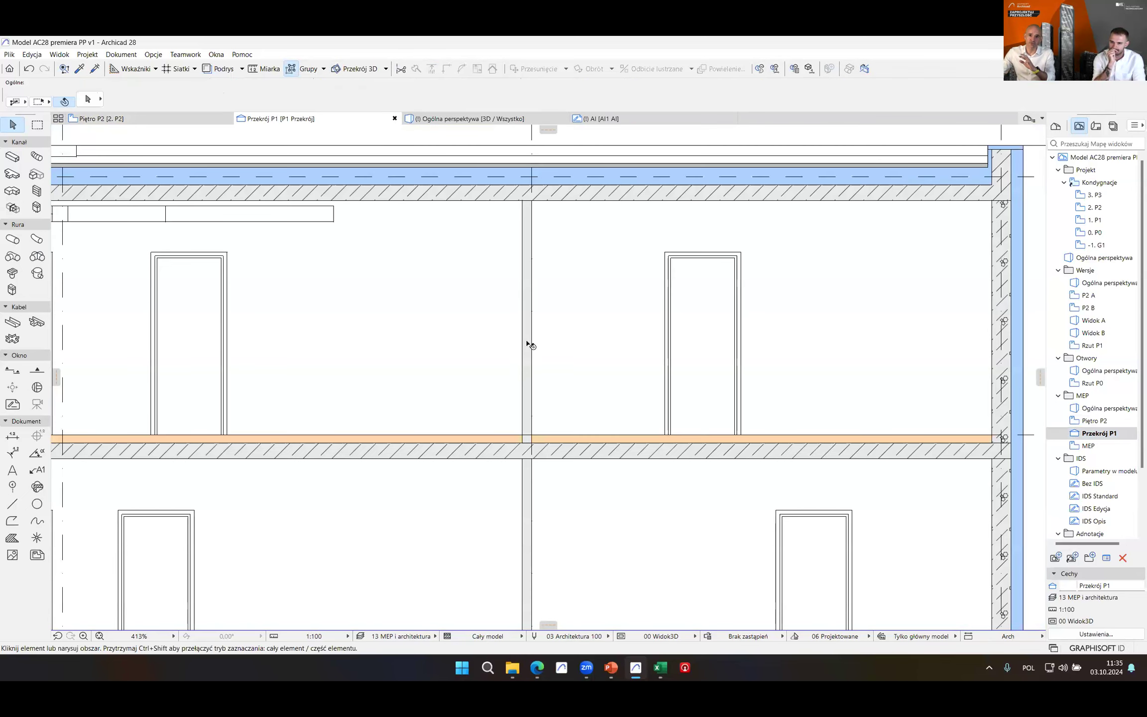
left_click(293, 222)
left_click(334, 213)
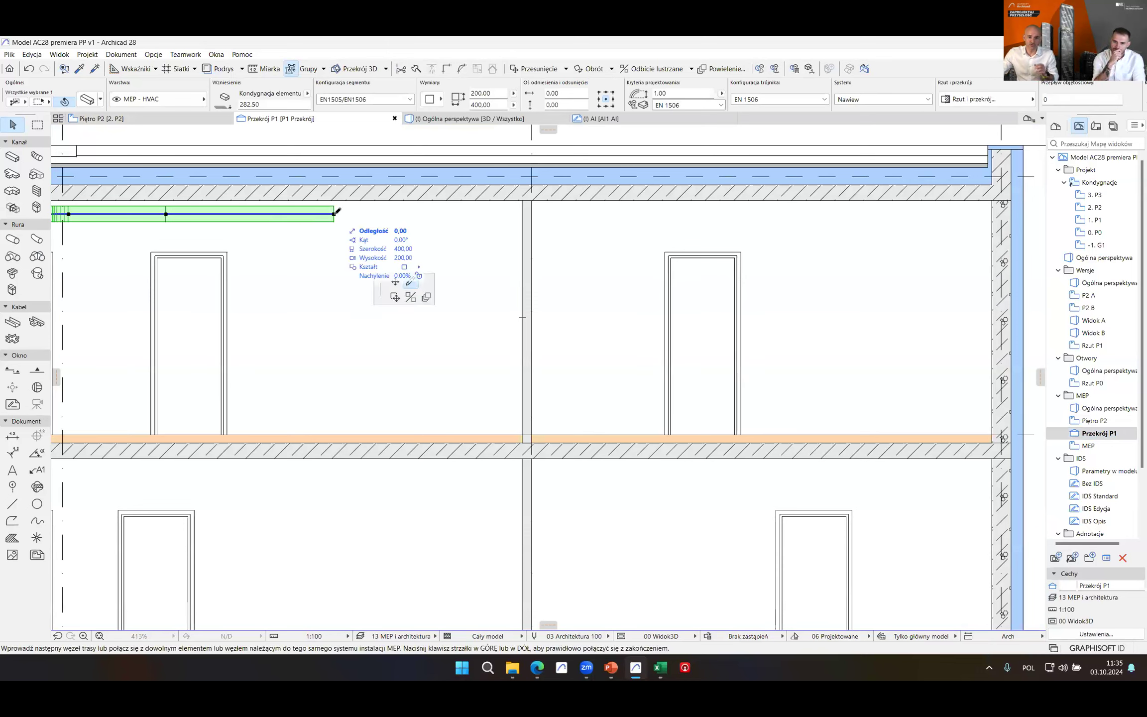
left_click(475, 343)
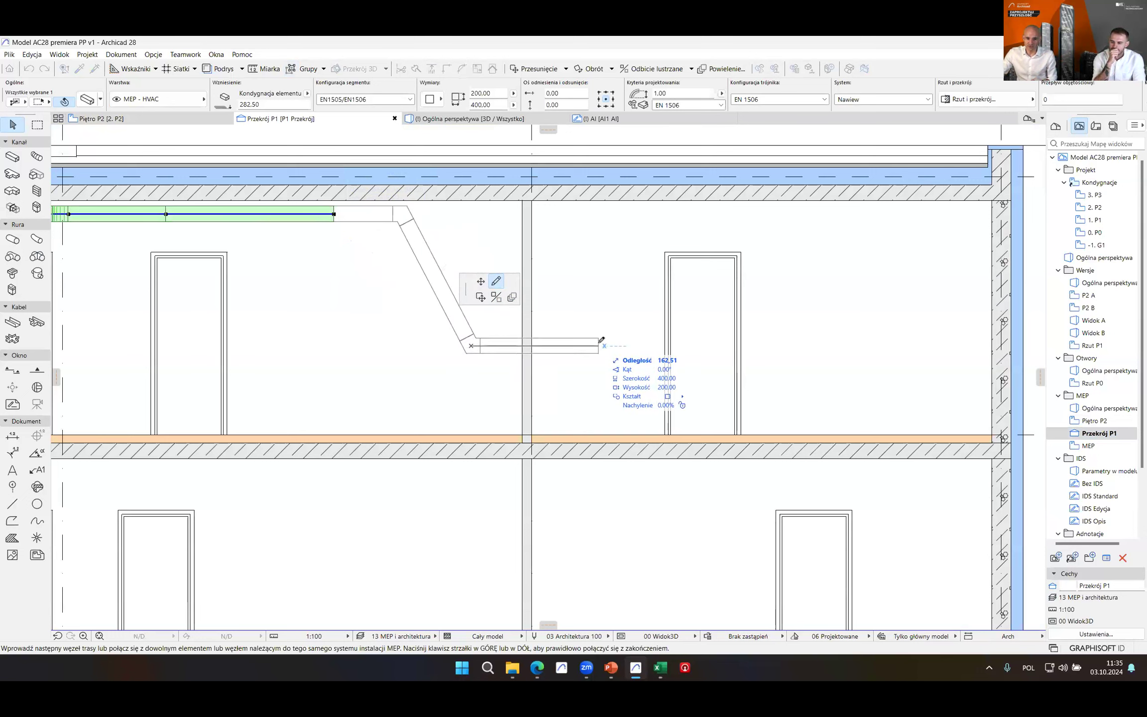
left_click(599, 344)
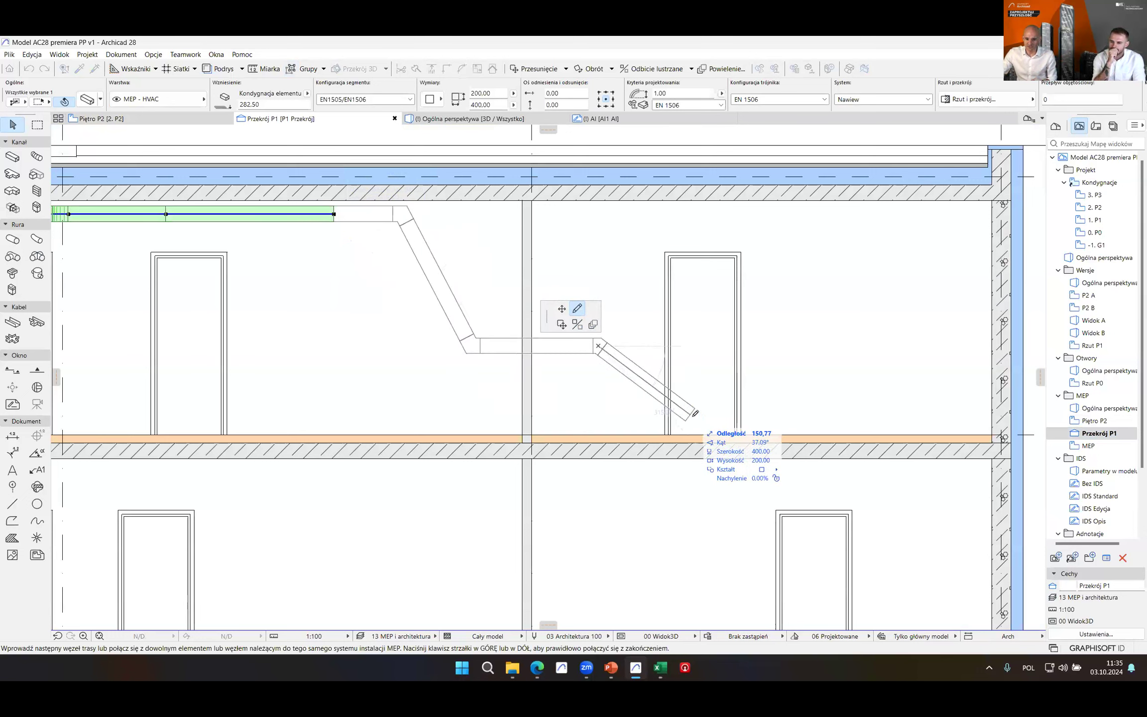
left_click(849, 417)
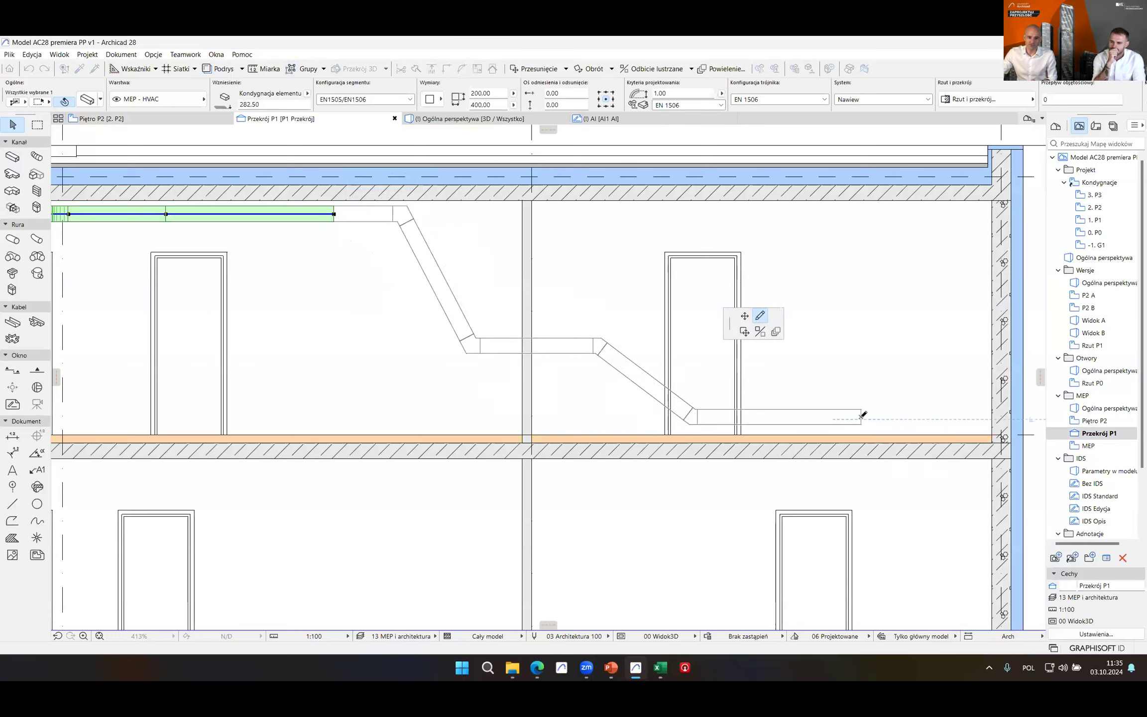
double_click(861, 416)
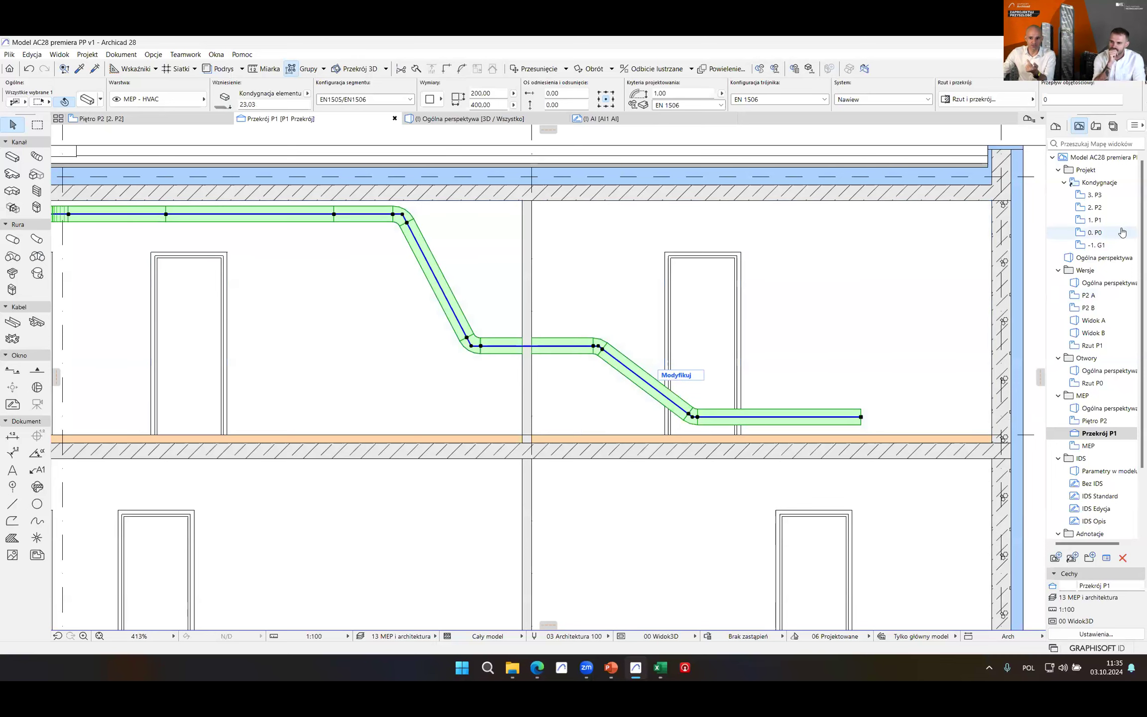
- Open the MEP plan view of storey P2 at the corridor duct route
left_click(1111, 448)
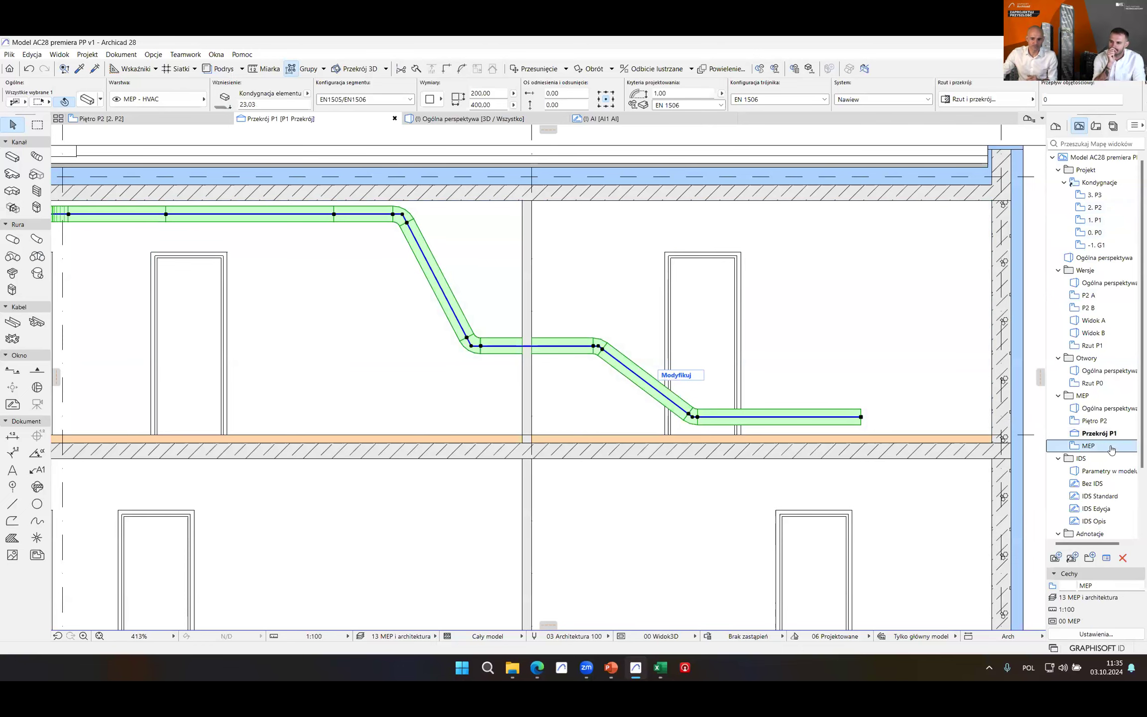
double_click(1111, 448)
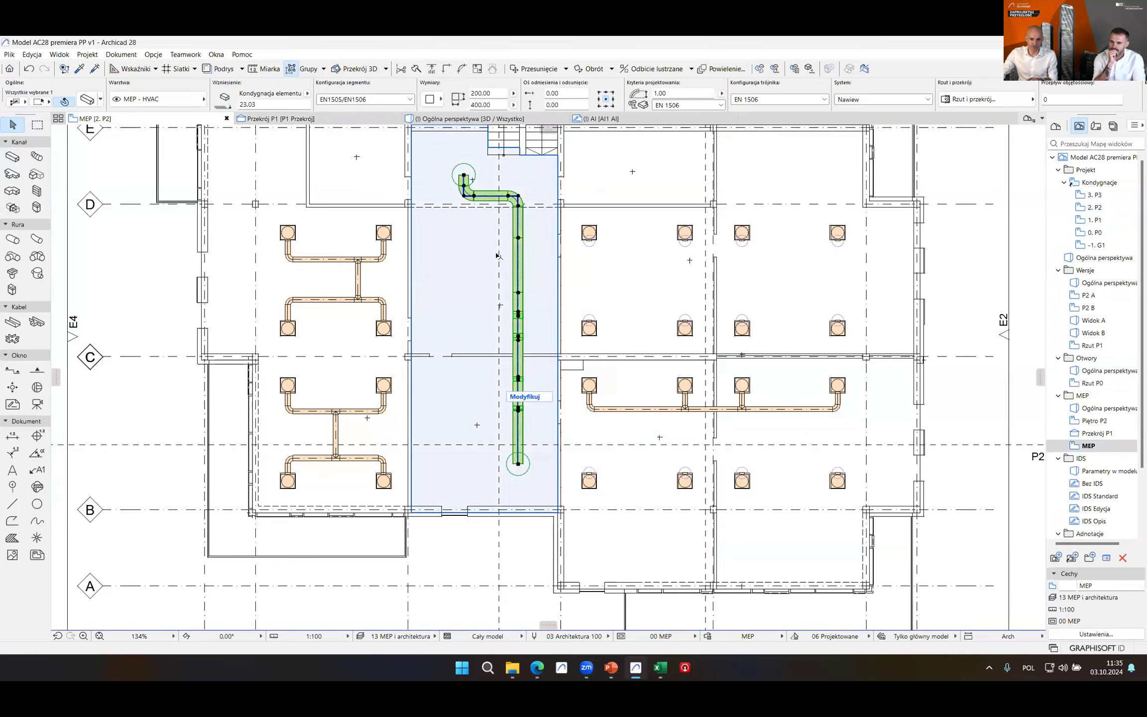
scroll(496, 258, "up", 3)
scroll(496, 257, "down", 2)
scroll(635, 415, "up", 4)
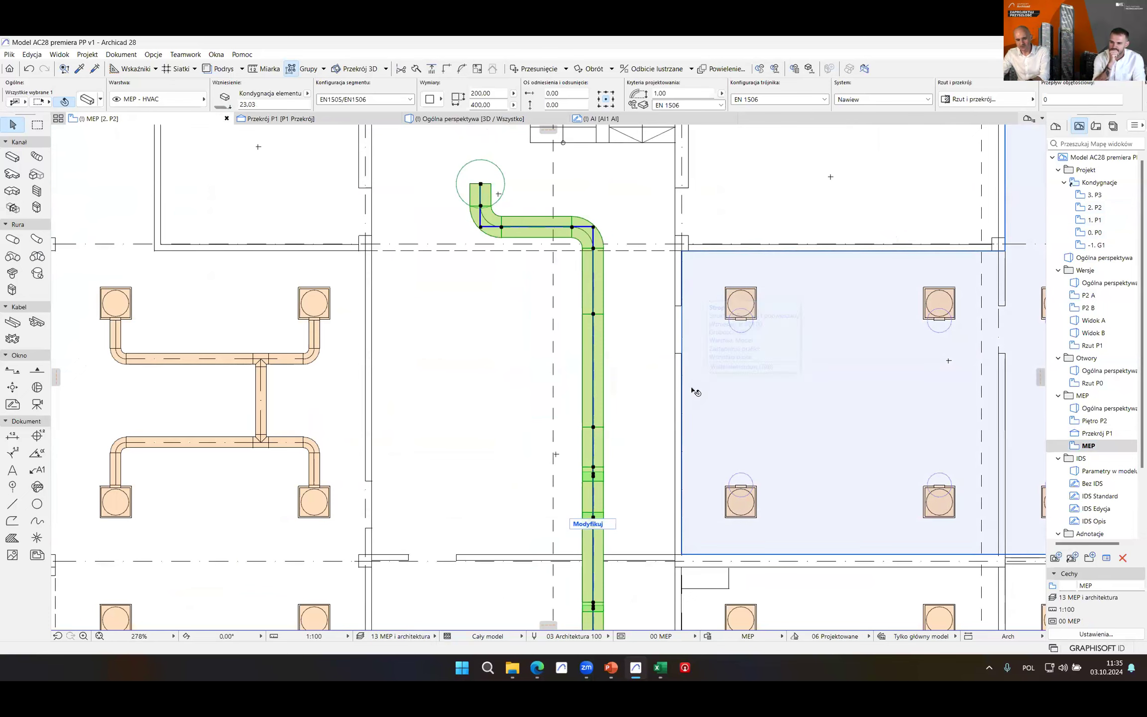
- Set the corridor duct route's floor plan representation to Rzut i Pozawidokowe
key("ctrl+t")
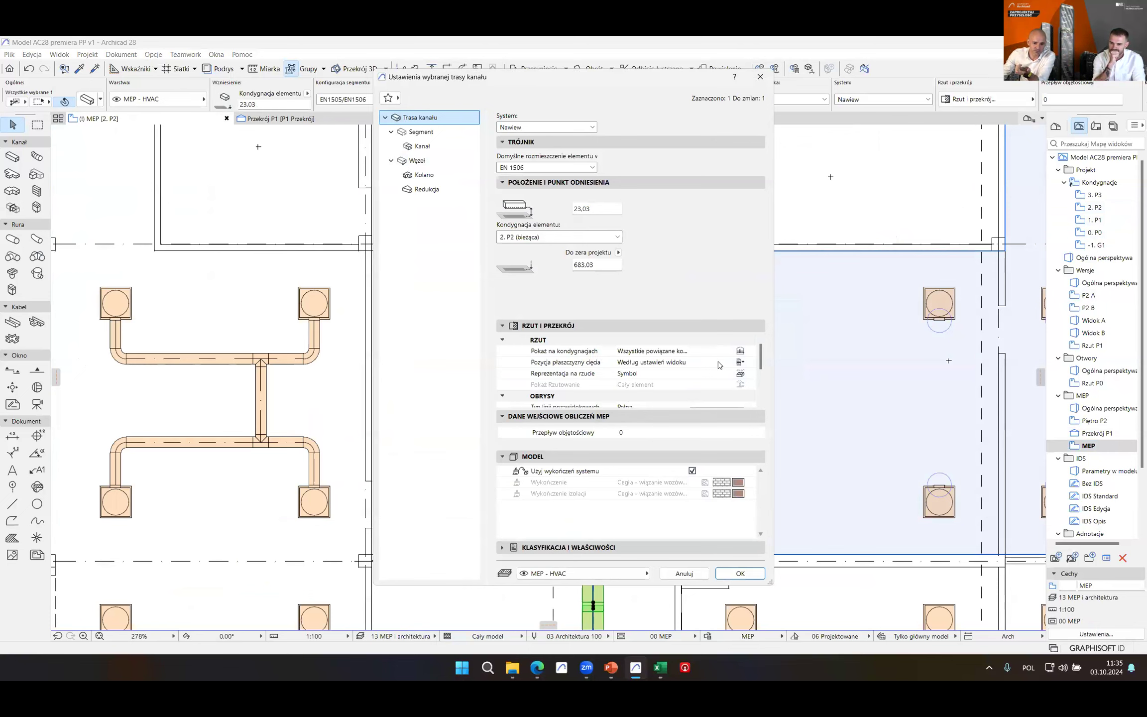
left_click(750, 374)
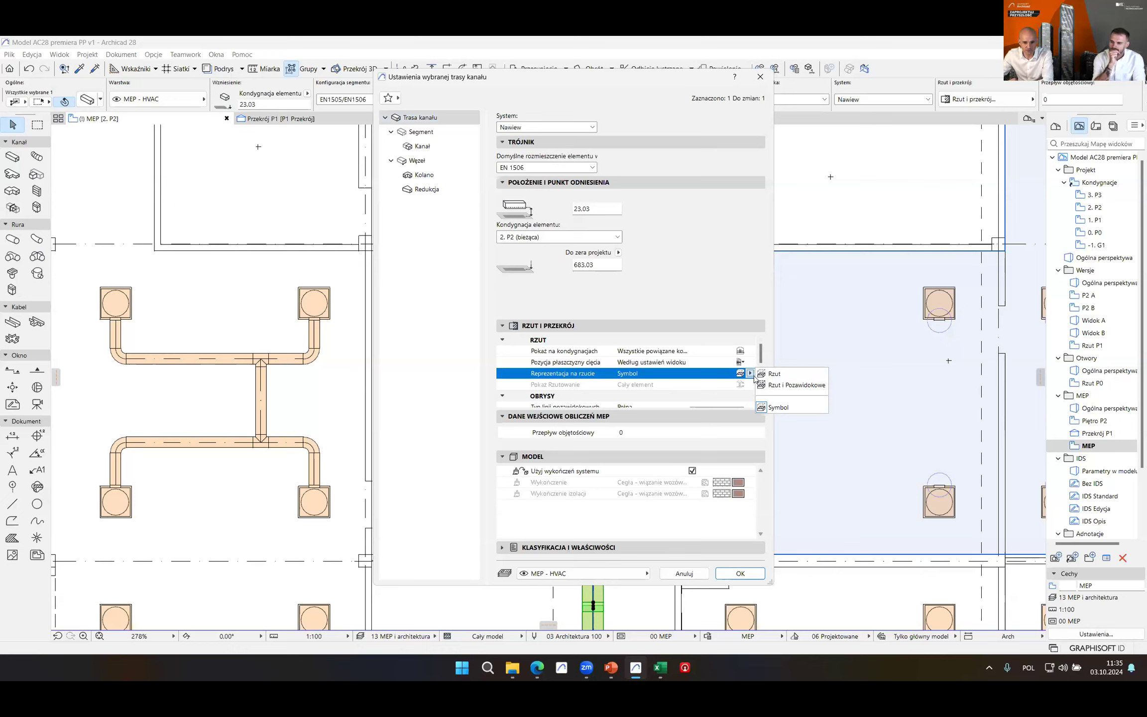
left_click(789, 386)
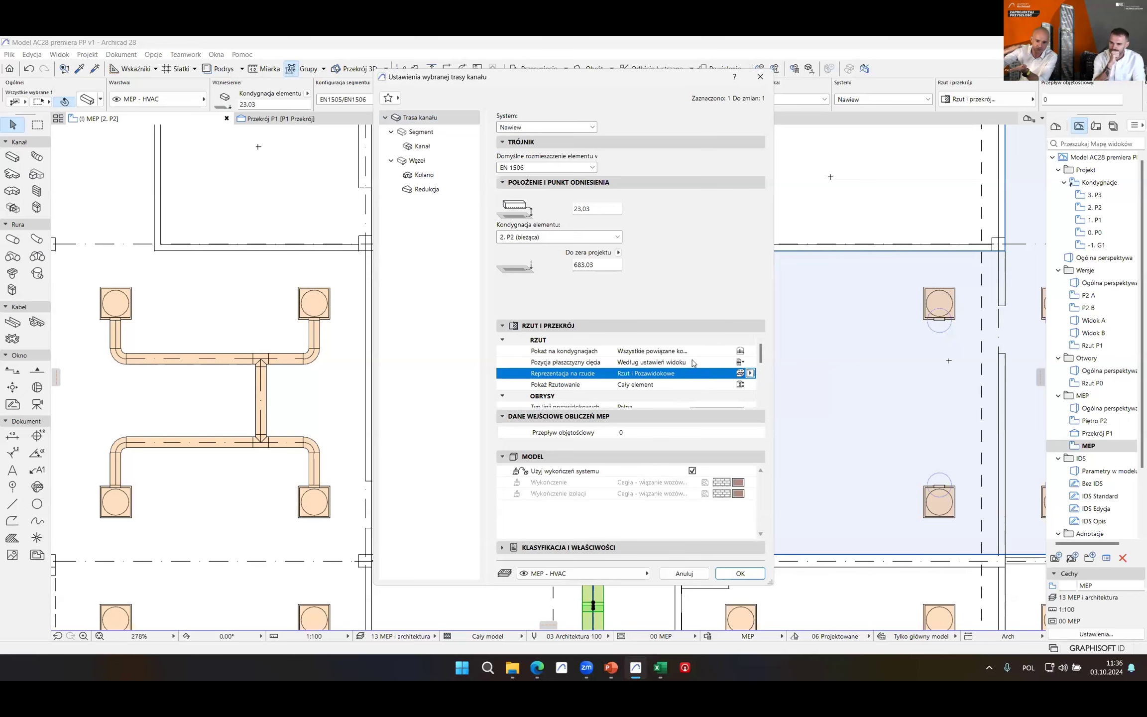
left_click(739, 573)
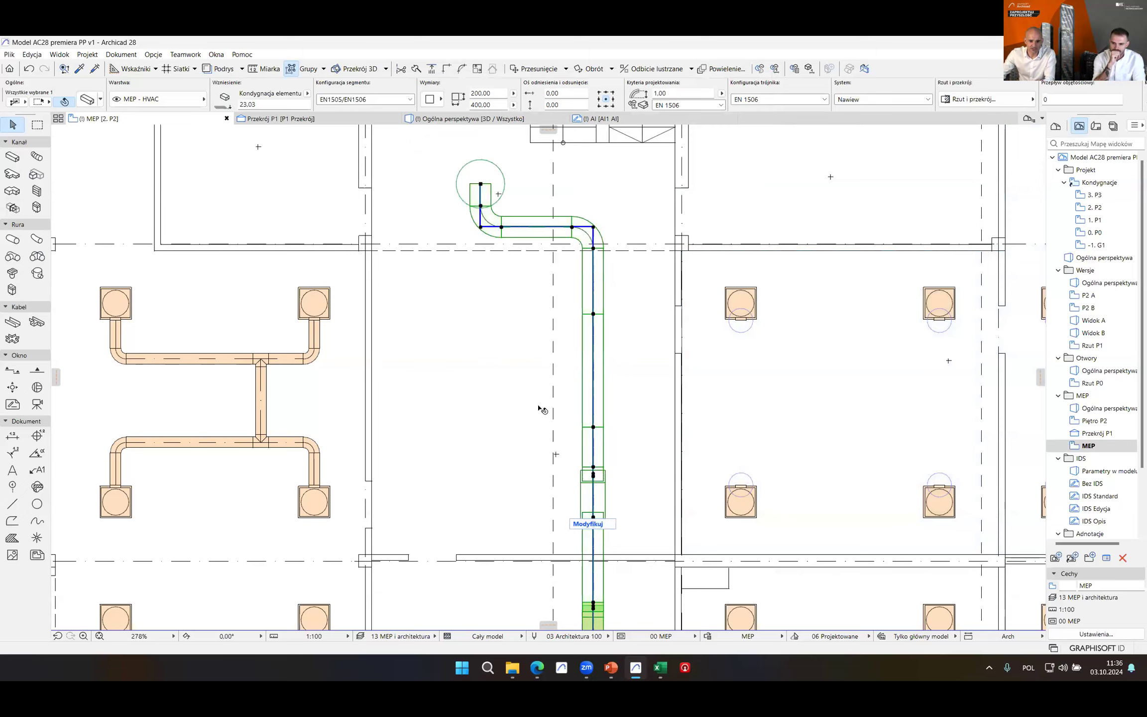
scroll(543, 410, "down", 1)
scroll(561, 312, "down", 3)
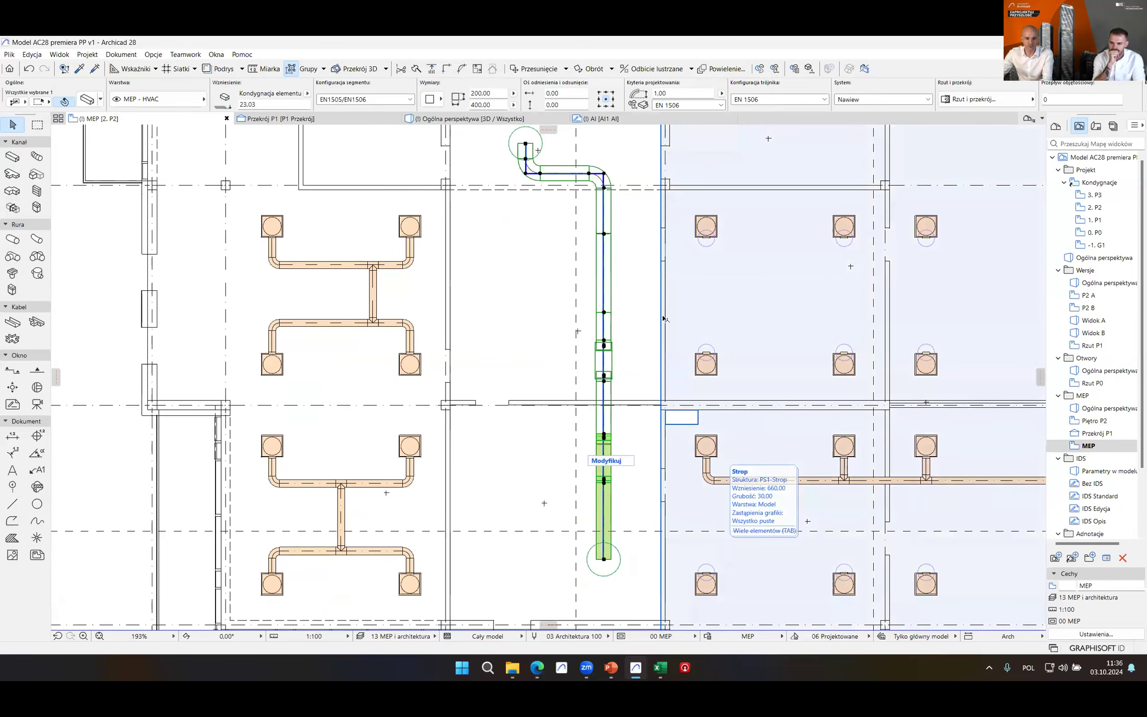
key("Escape")
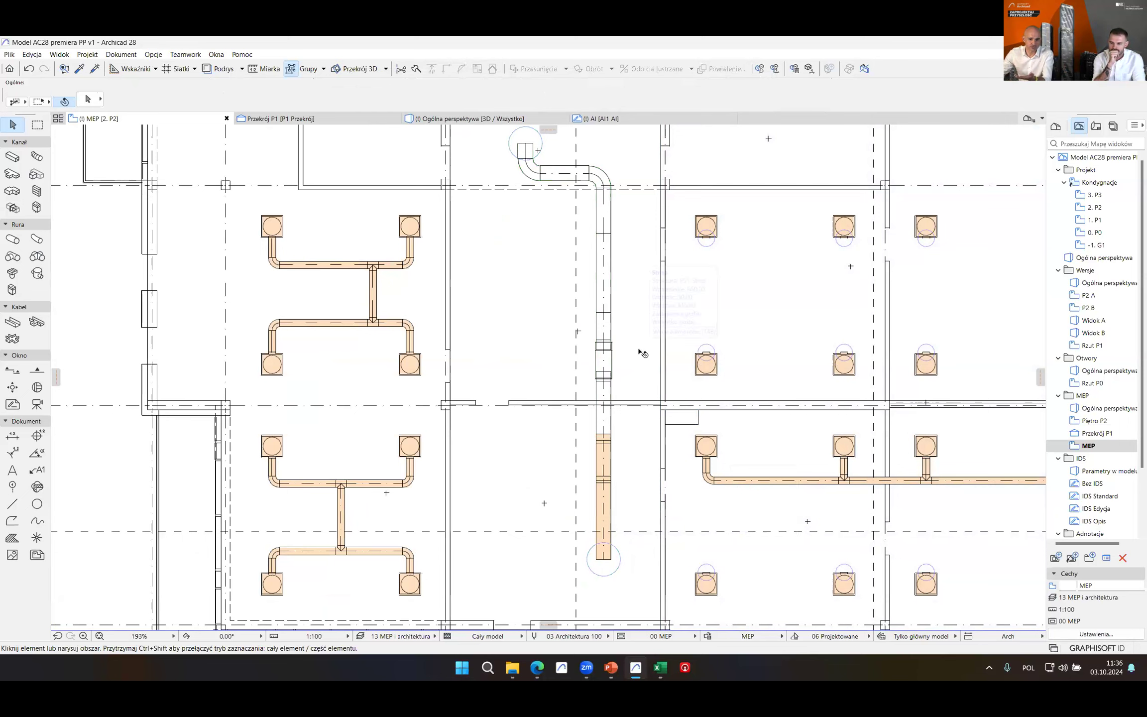
- Change the overhead line type of the corridor duct route to the dashed Krawędzie ukryte
left_click(612, 295)
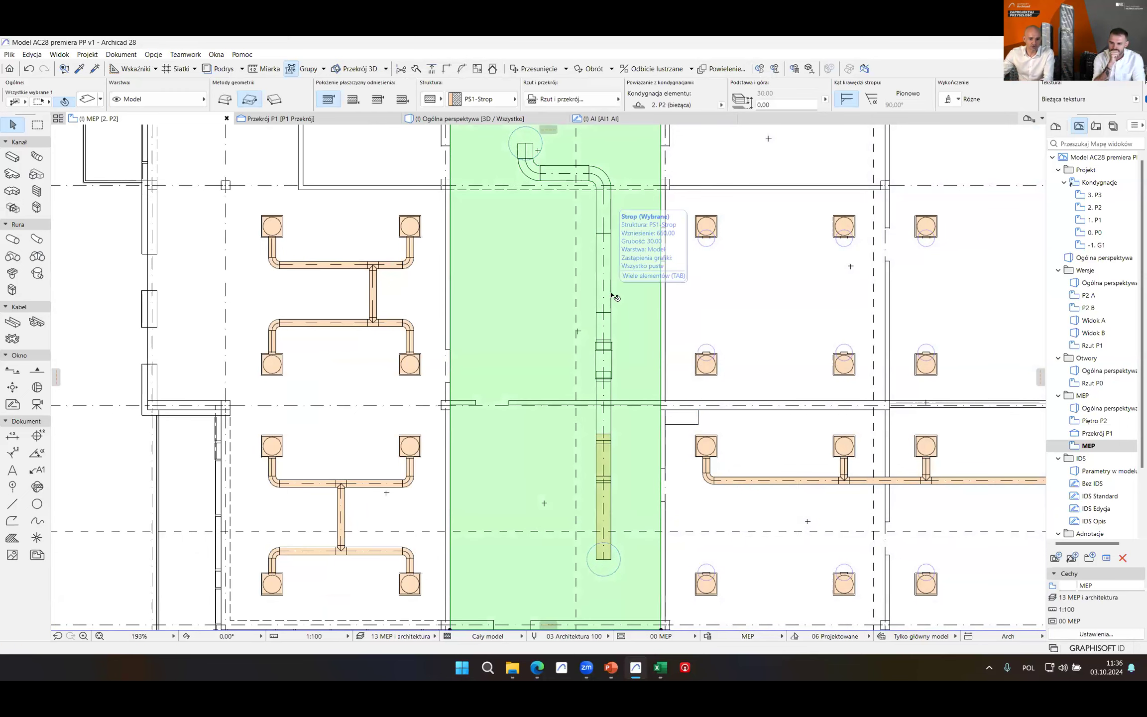
left_click(613, 381)
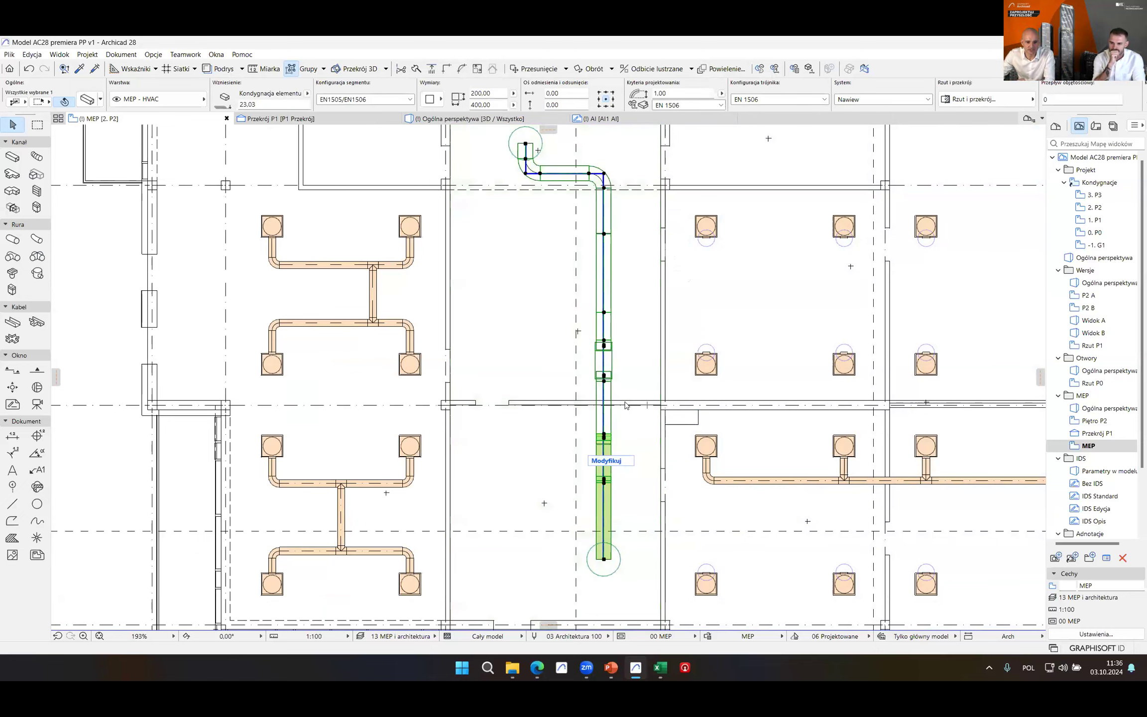
key("ctrl+t")
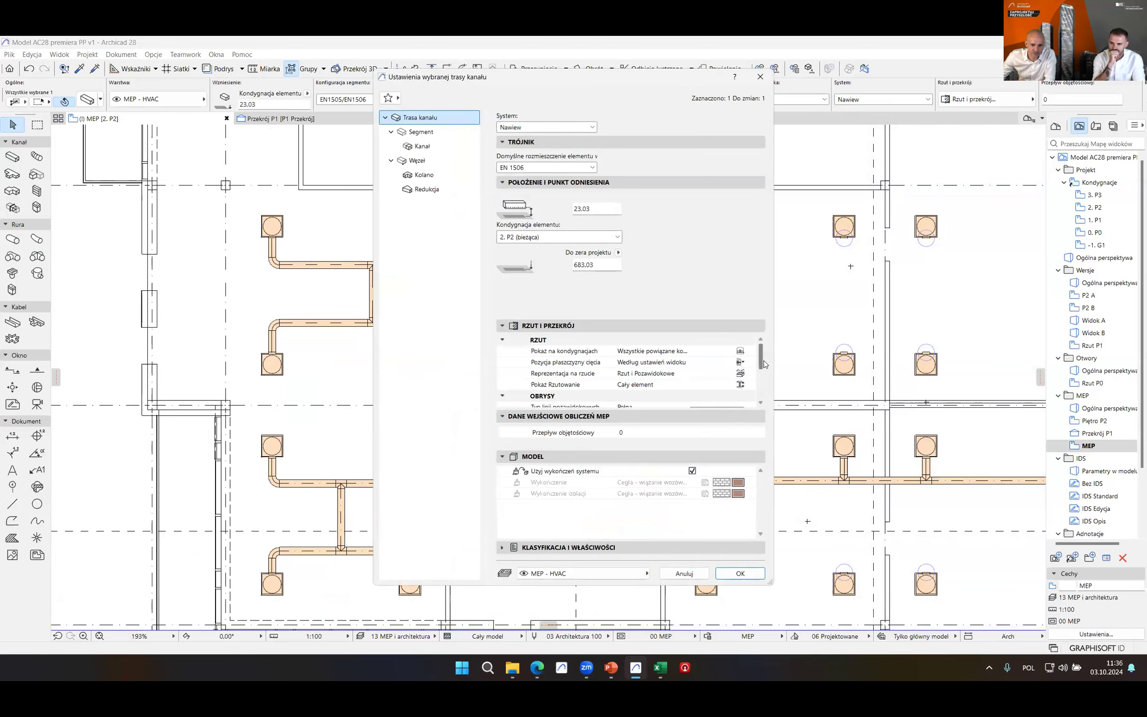
scroll(756, 381, "down", 1)
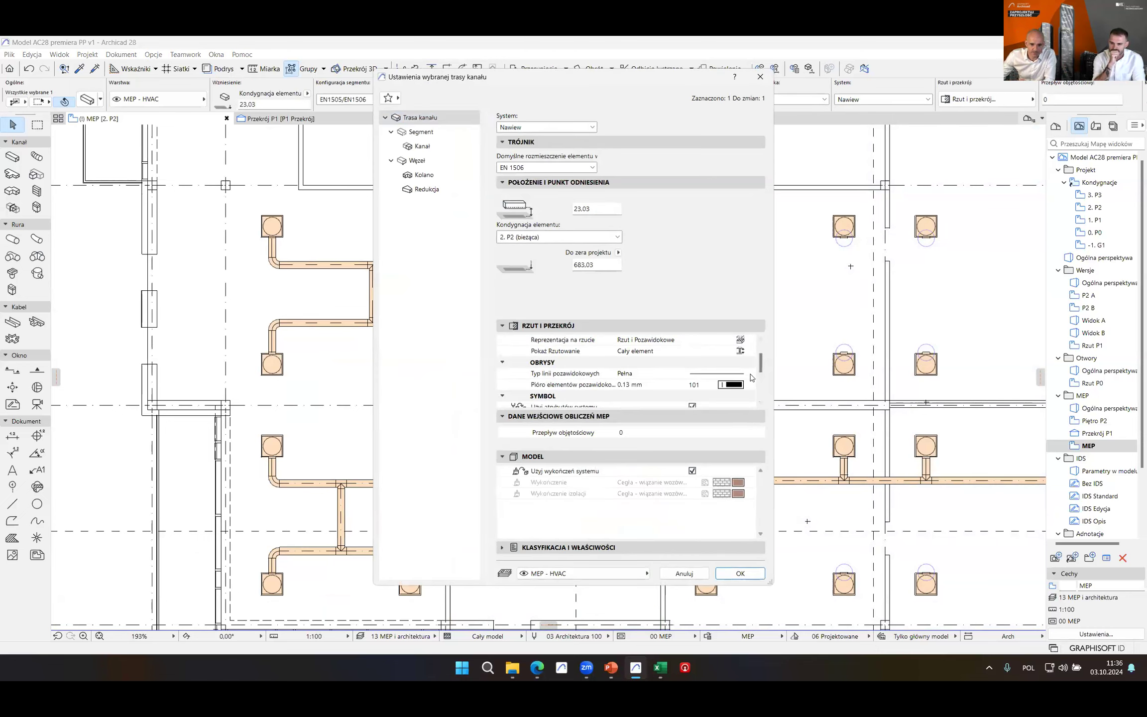
left_click(752, 377)
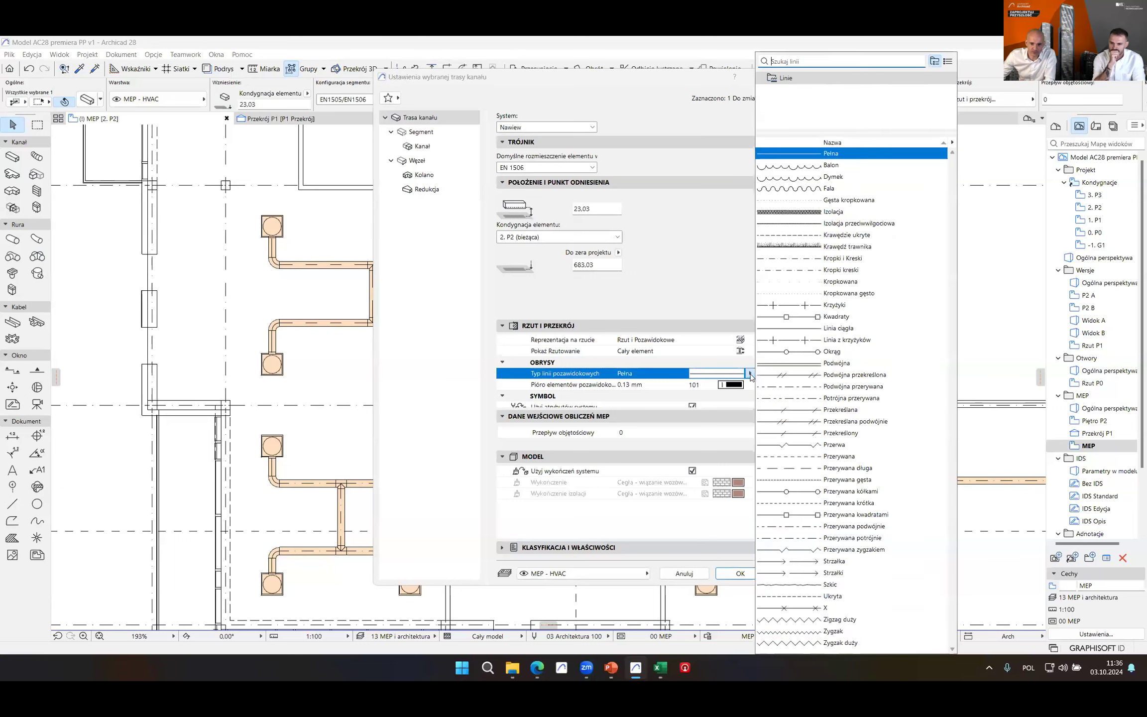
left_click(807, 236)
left_click(740, 573)
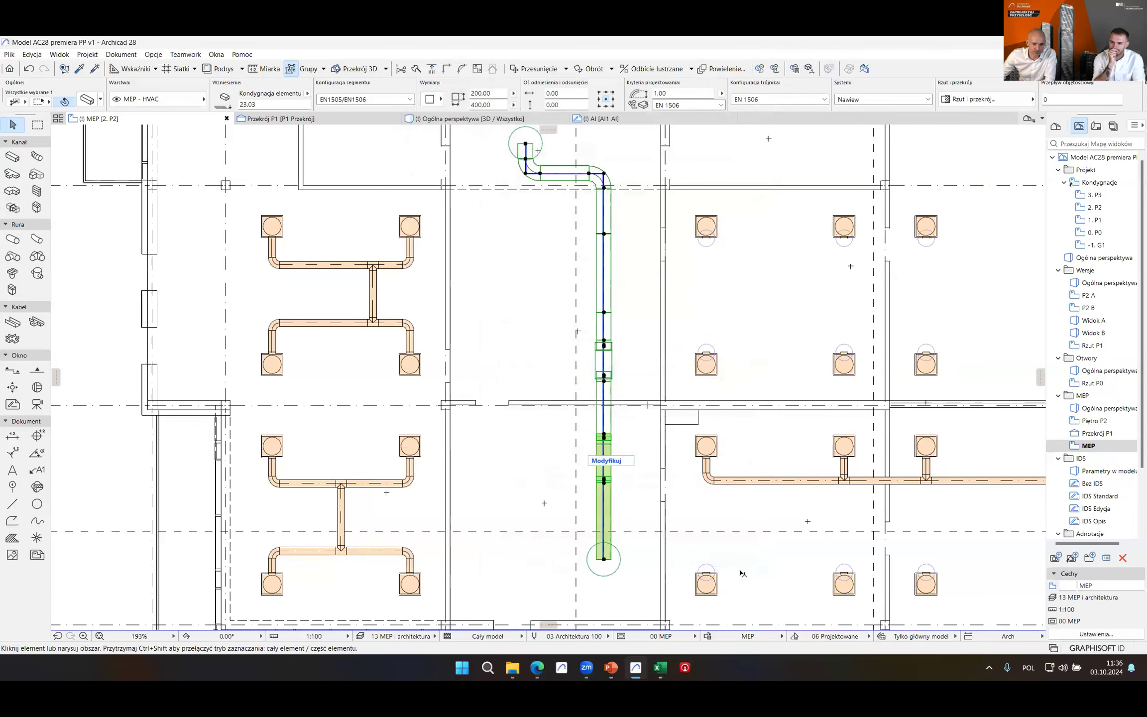
key("Escape")
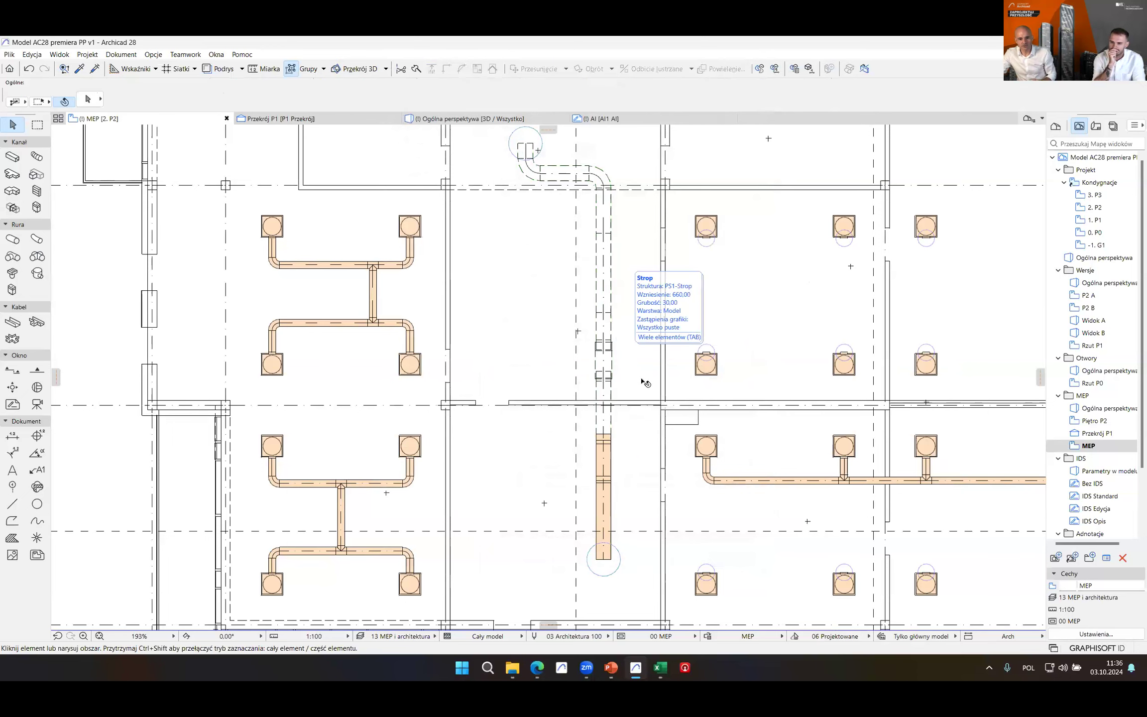
middle_click_drag(655, 512, 668, 545)
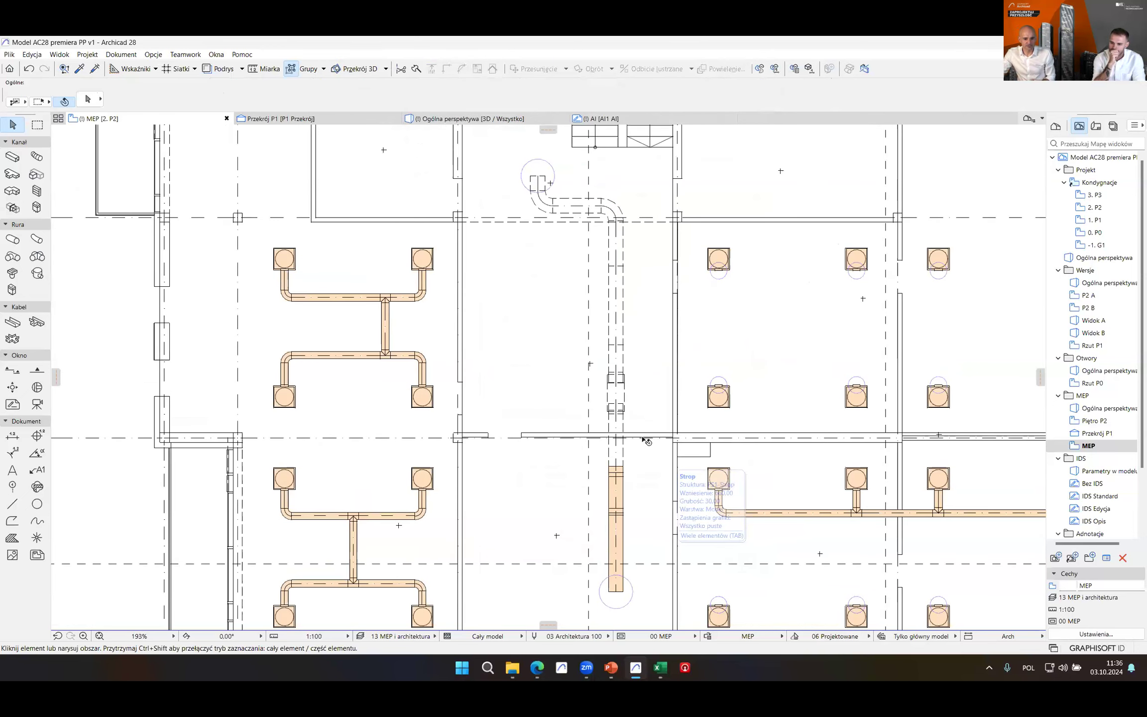
- Pick up the settings of the rectangular corridor duct, followed by those of the round duct serving the diffusers
left_click(626, 550)
key("Escape")
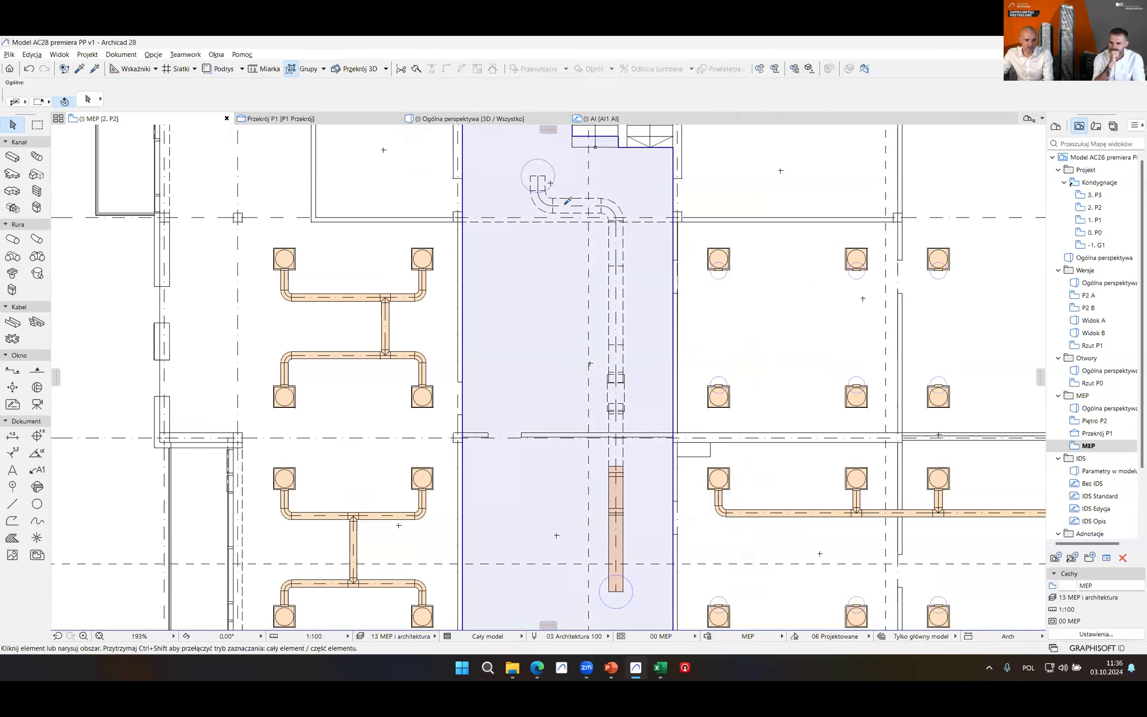
left_click(568, 201, "alt")
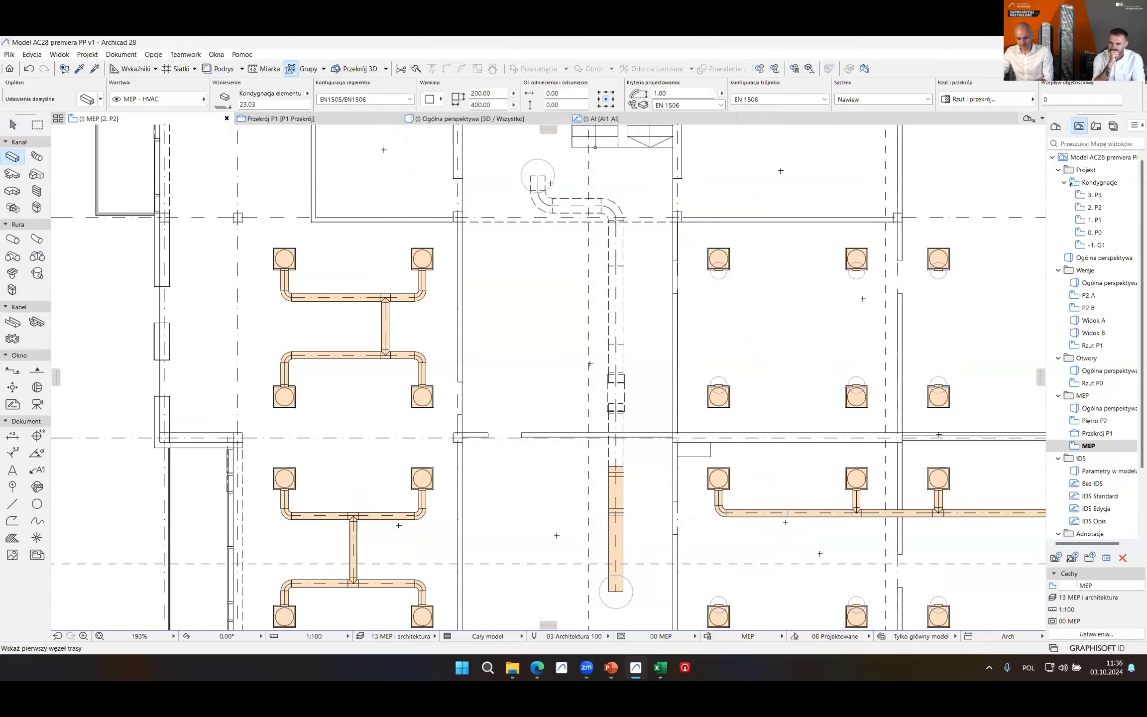
left_click(779, 510, "alt")
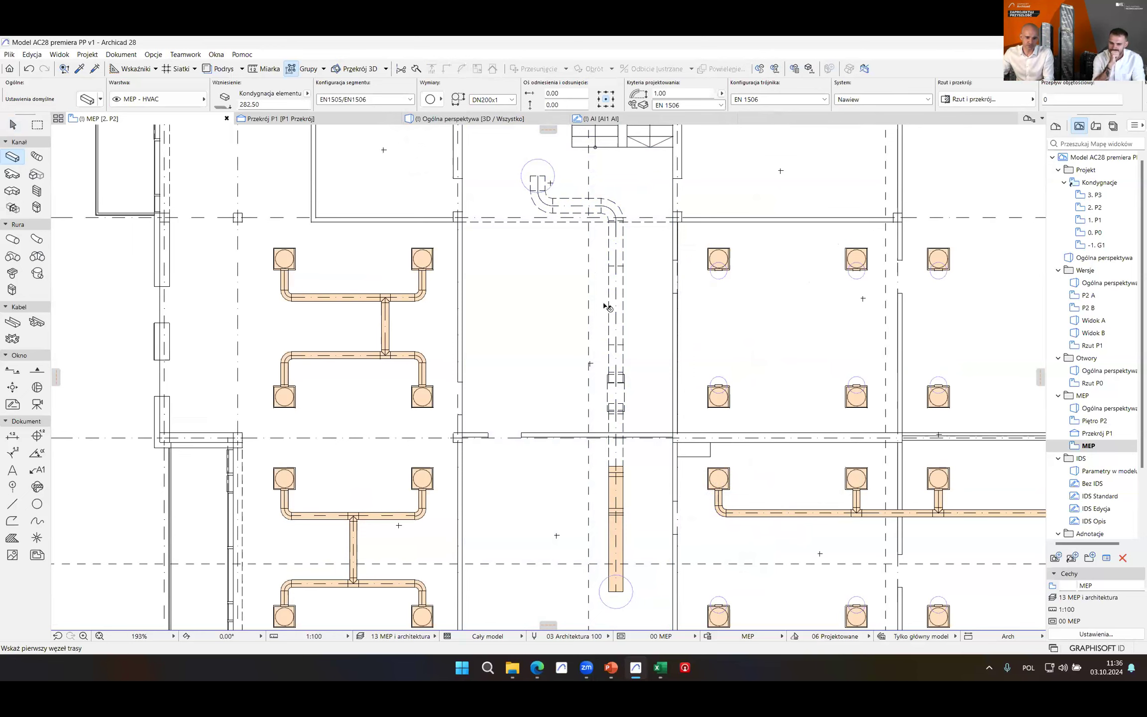
key("Escape")
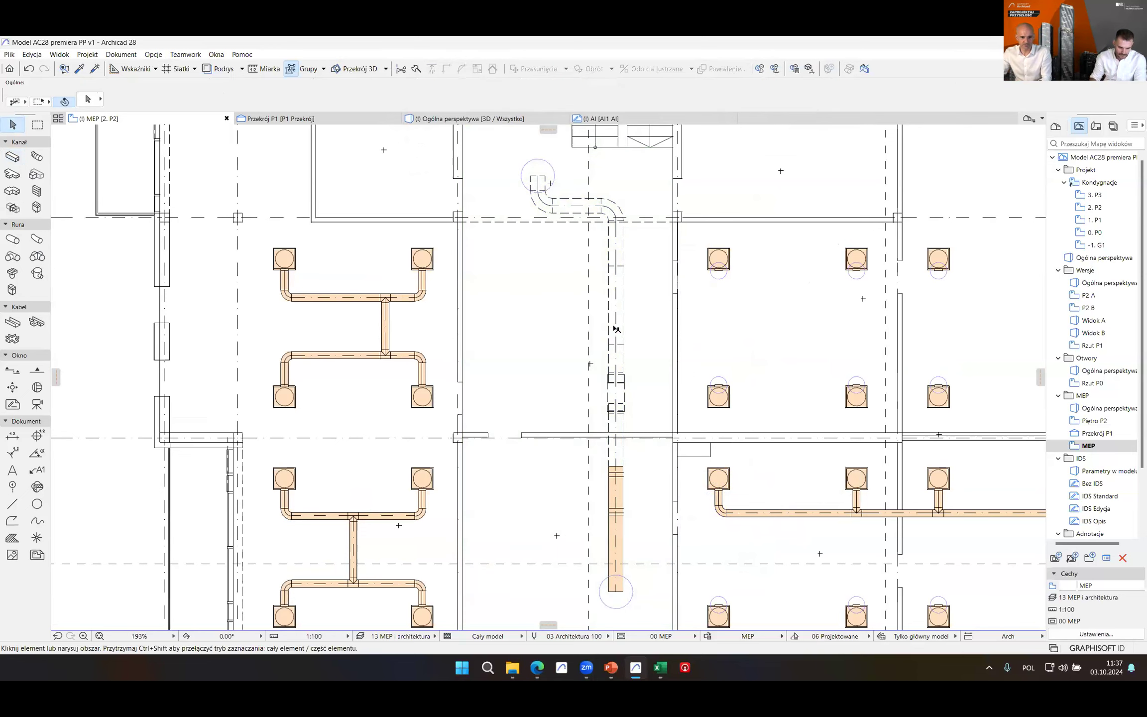
- Delete the corridor duct route from the plan
left_click(616, 329)
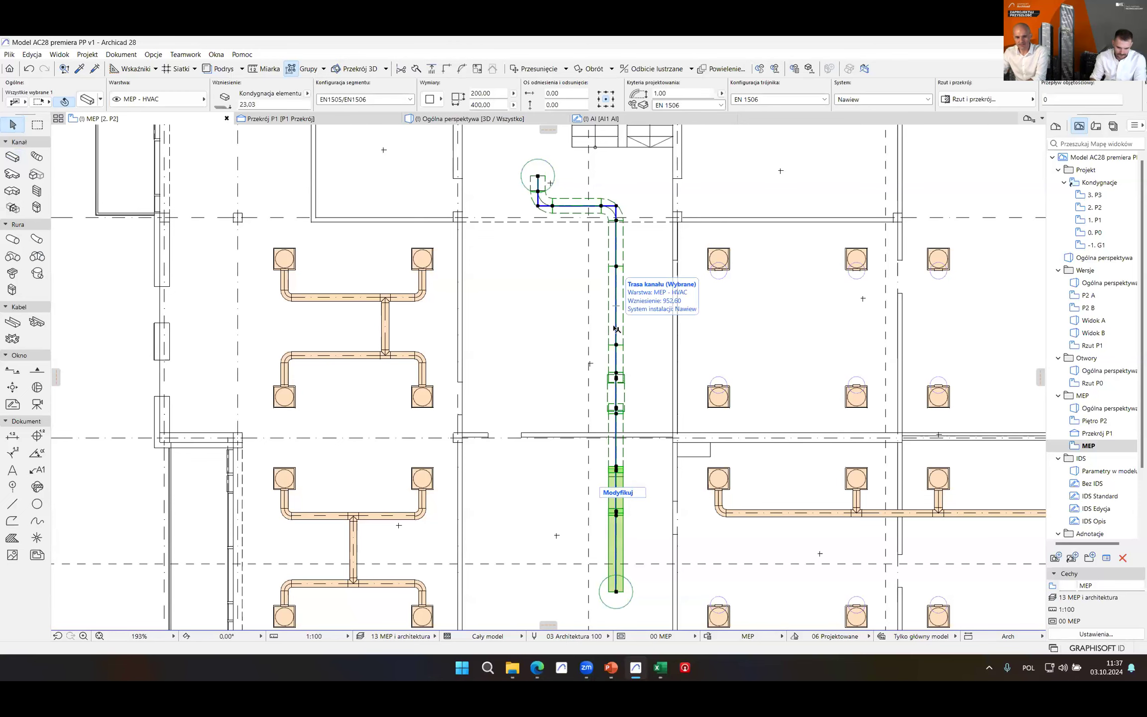
left_click(742, 499)
- Route a round DN200 duct between the two outermost diffusers of the lower row, reusing the neighbouring round duct's settings
scroll(760, 331, "down", 2)
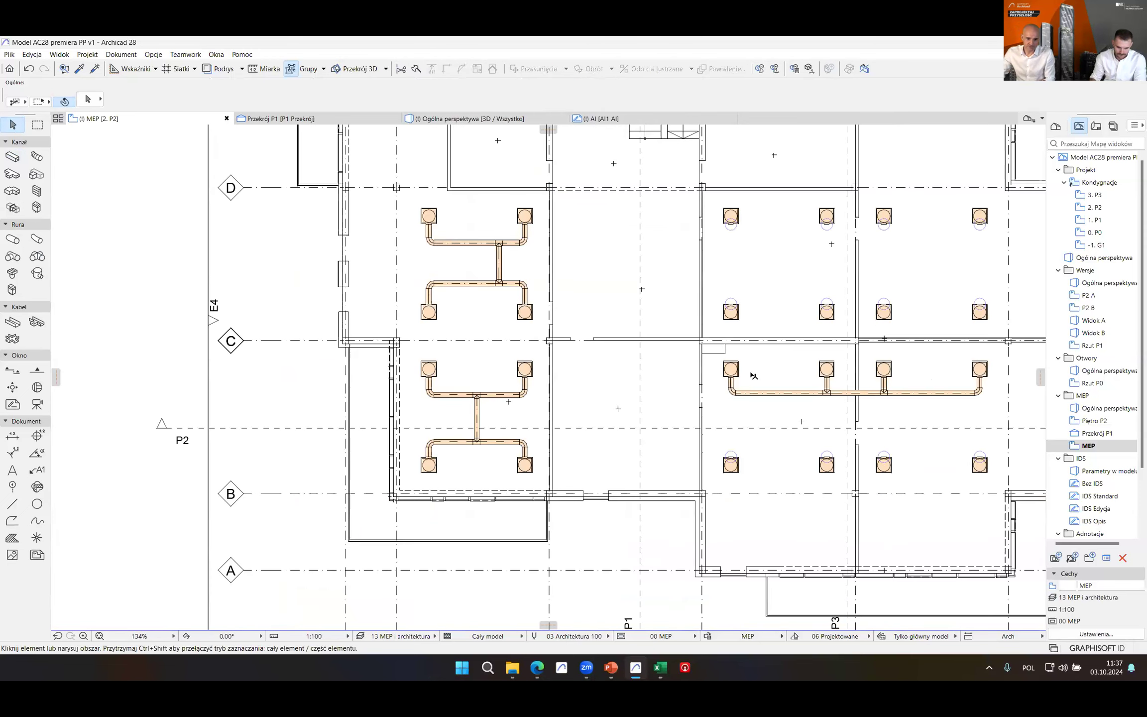
scroll(896, 433, "up", 1)
scroll(884, 432, "up", 2)
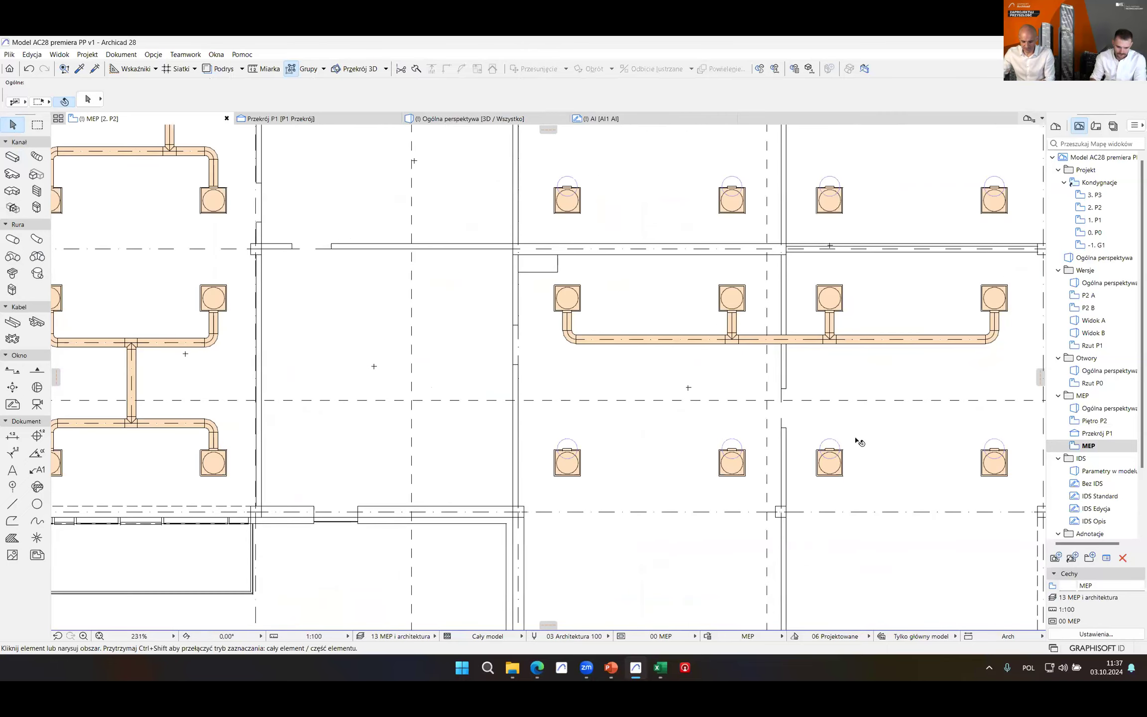
left_click(625, 410, "alt")
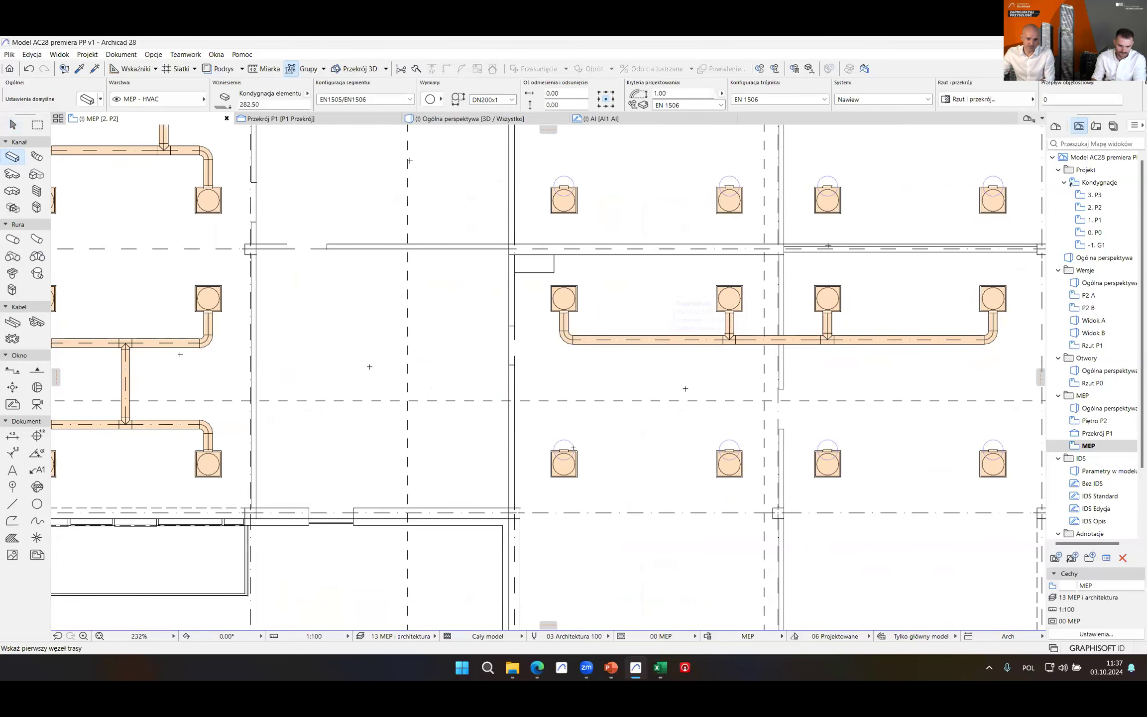
left_click(563, 450)
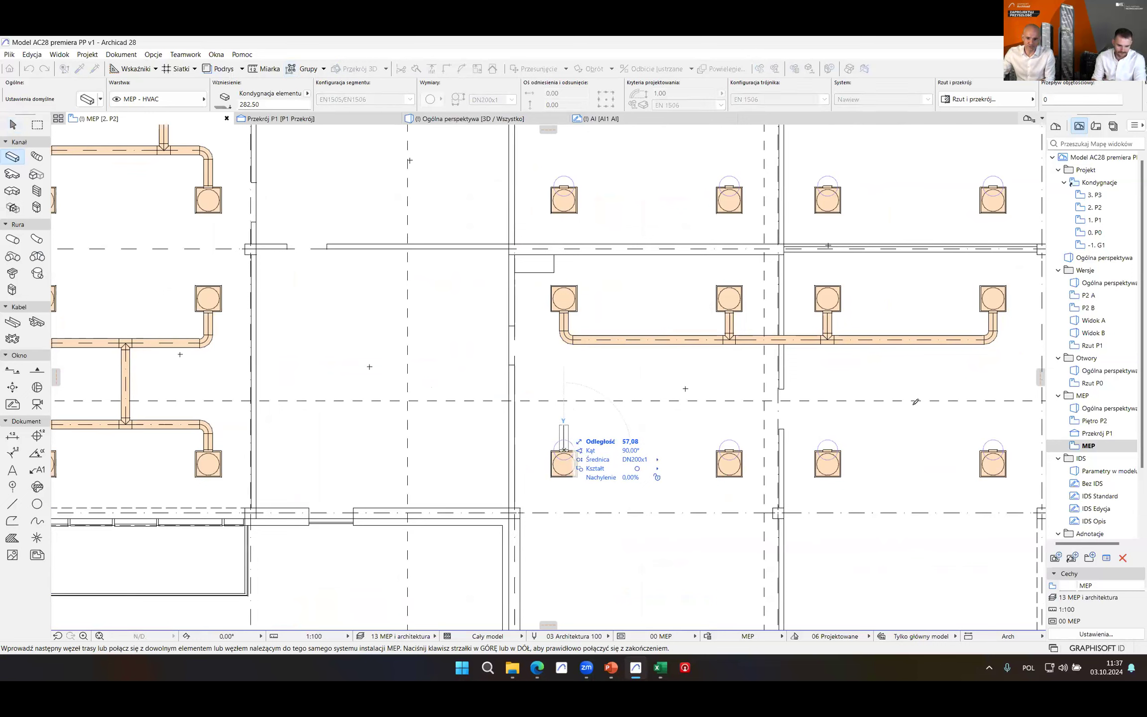
left_click(994, 447)
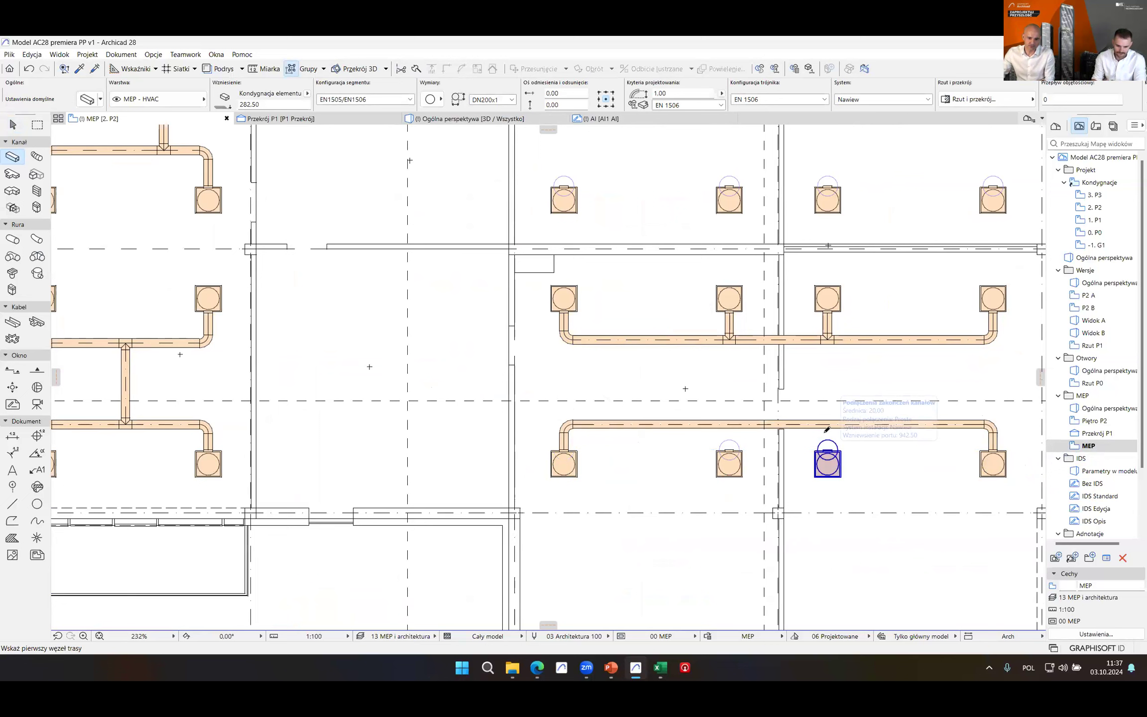
- Connect the two middle diffusers of the lower row to the new round duct with short perpendicular branches
left_click(828, 451)
left_click(828, 424)
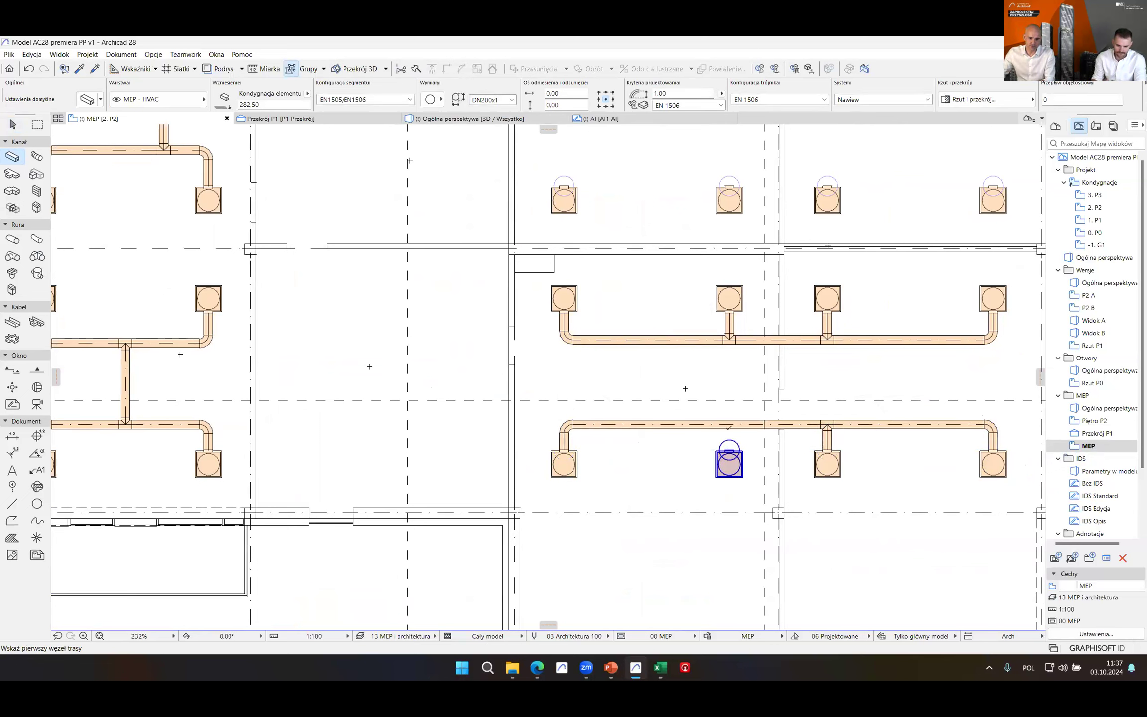
left_click(729, 451)
left_click(730, 424)
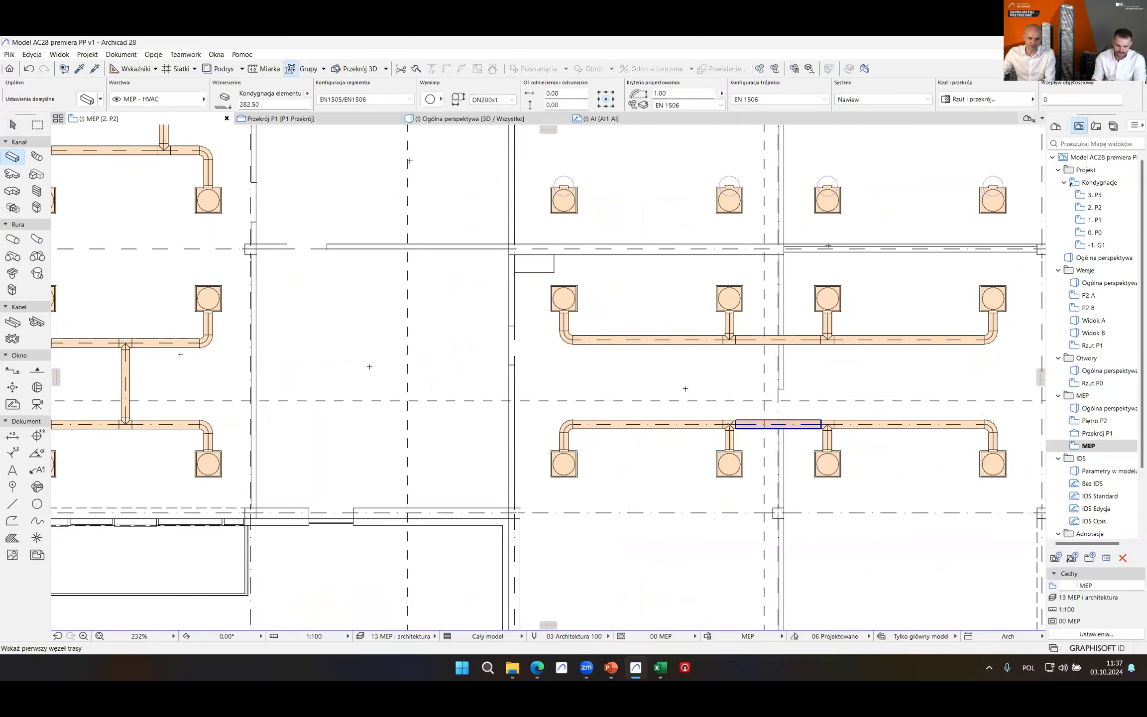
- Connect the two parallel round ducts of the right-hand diffuser group with a perpendicular DN200 link near their left ends
left_click(644, 423)
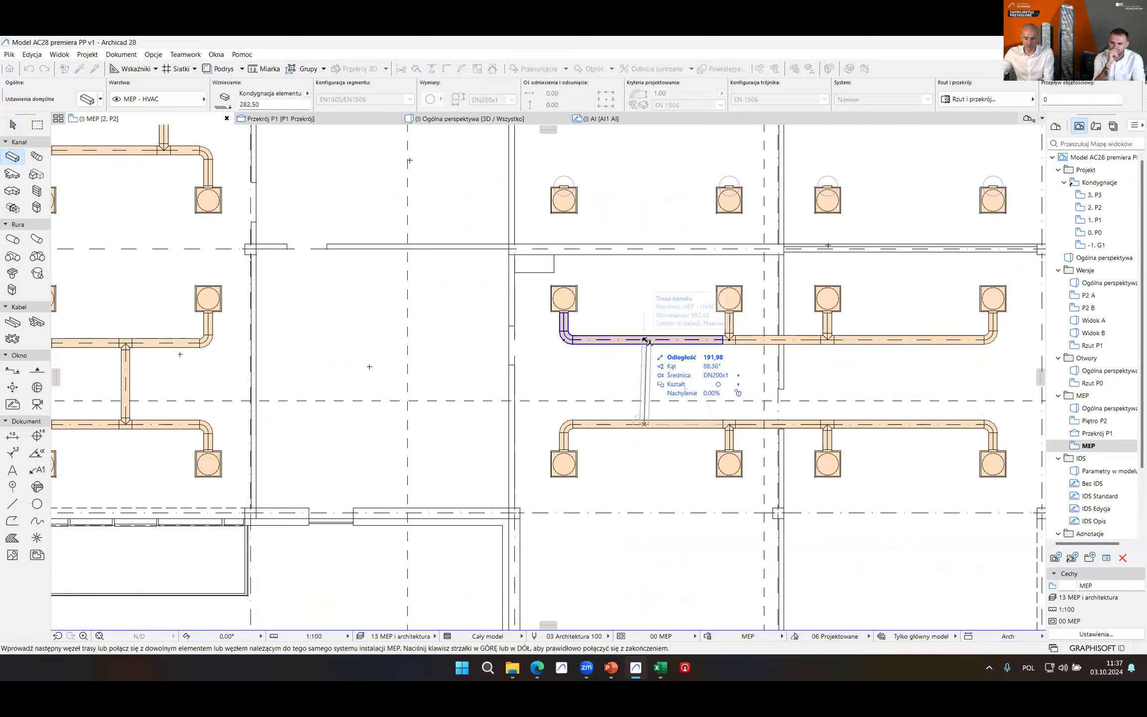
key("Escape")
left_click(625, 424)
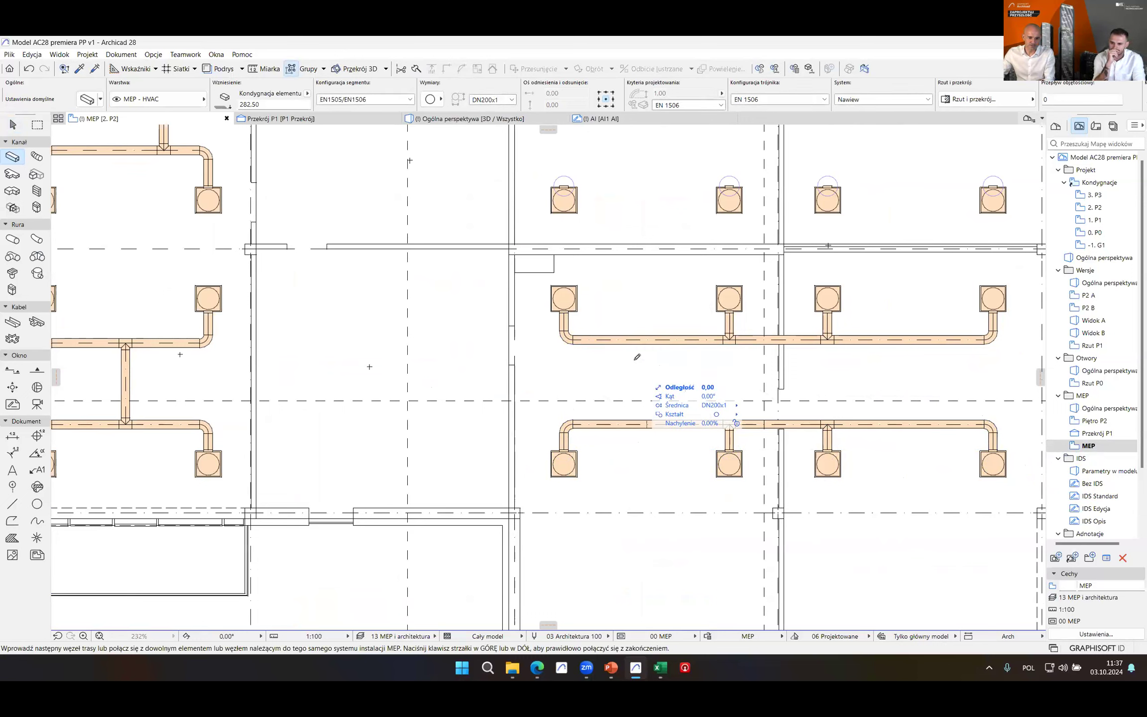
left_click(626, 338)
- Open the default duct route settings and change the segment shape to rectangular
scroll(622, 324, "left", 10)
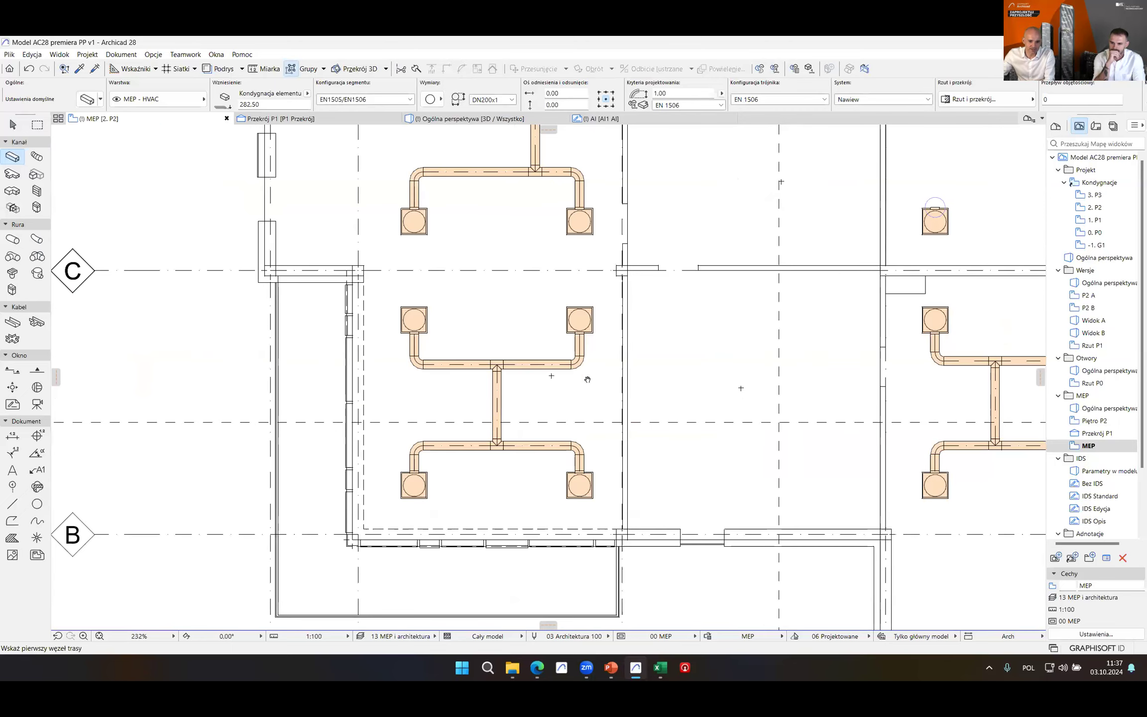
scroll(568, 522, "down", 5)
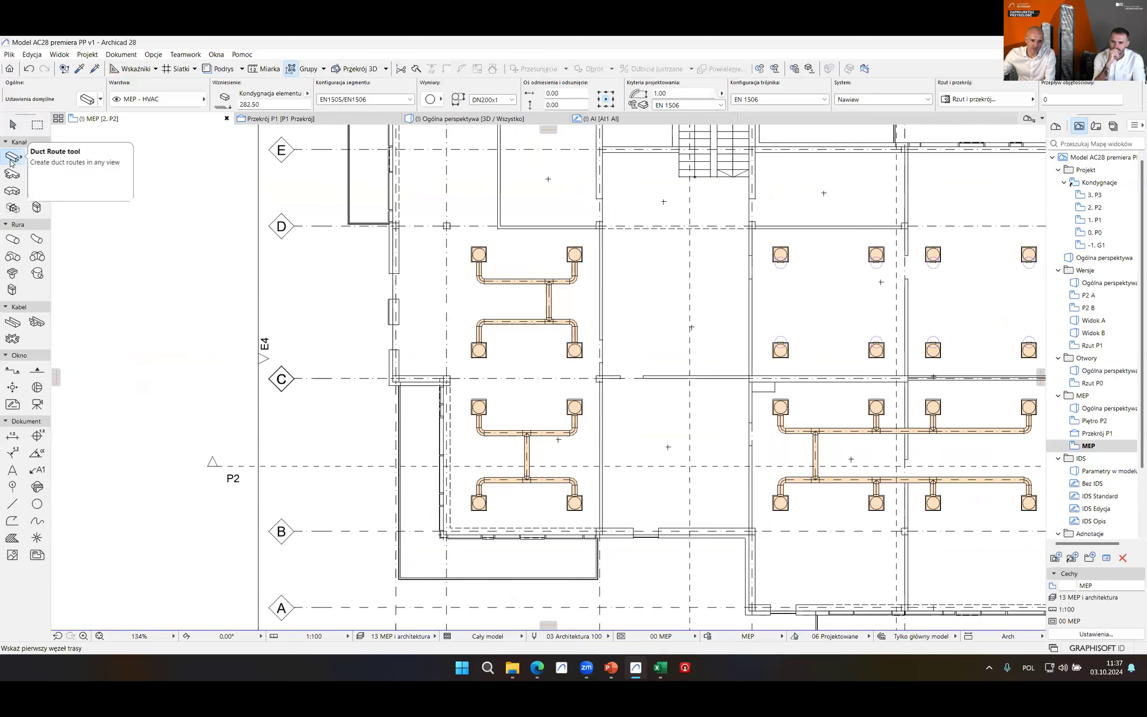
double_click(12, 157)
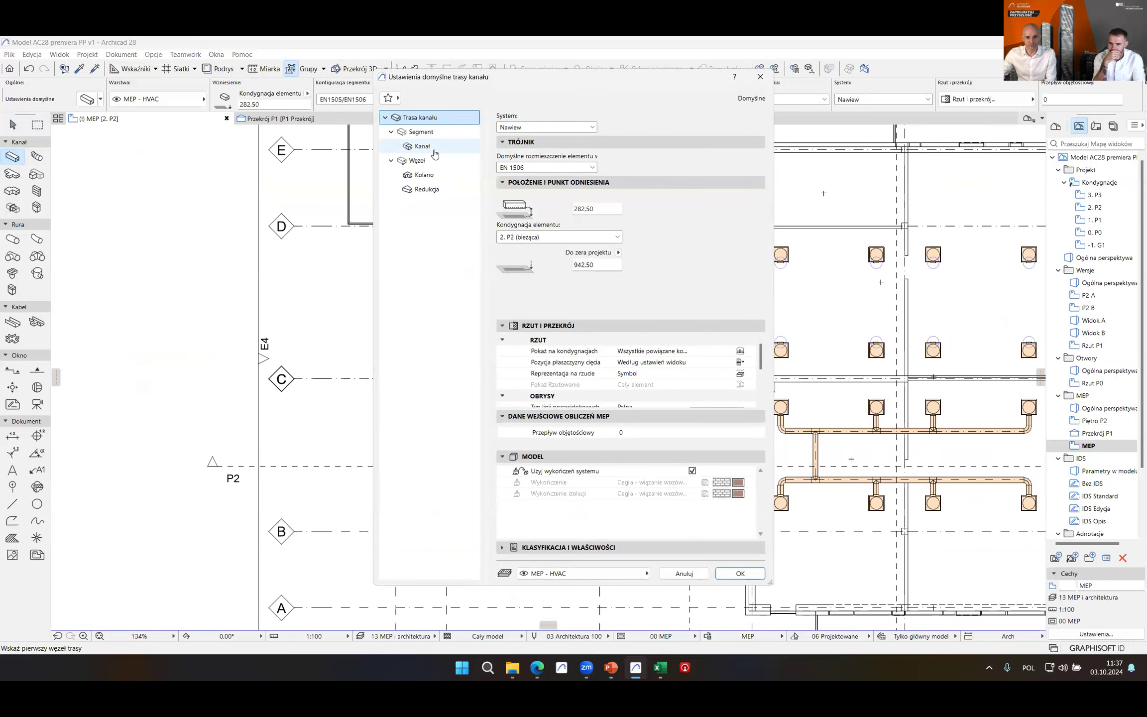
left_click(420, 132)
left_click(626, 135)
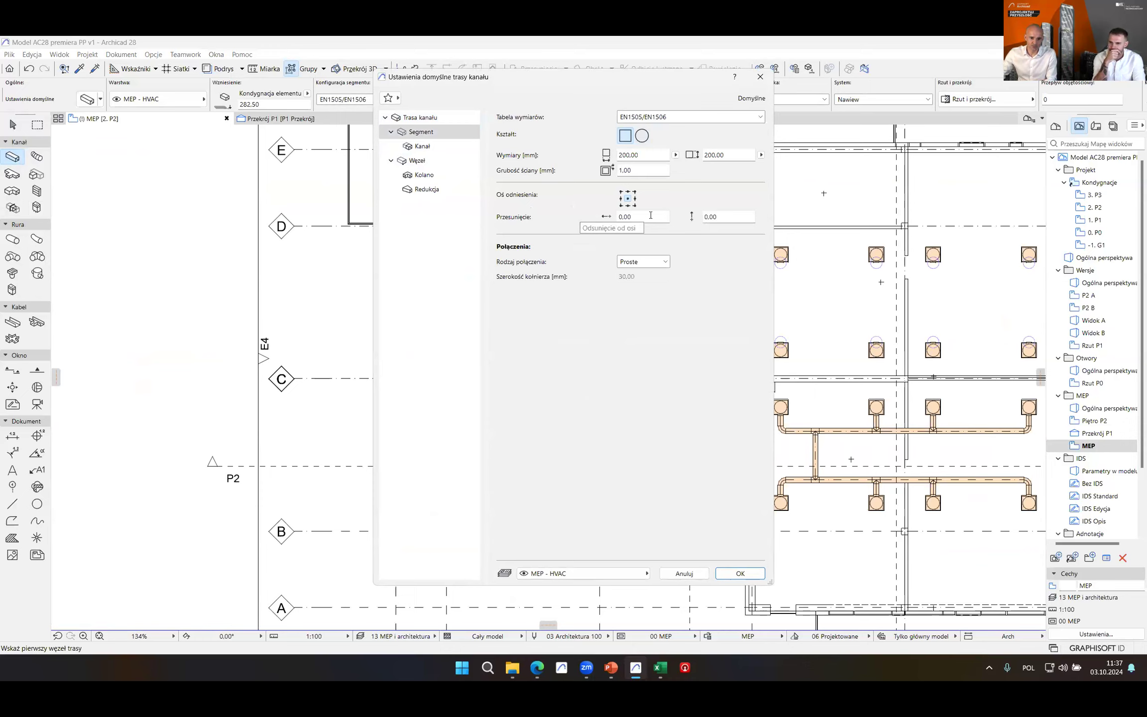
- Set the default rectangular duct segment to 400 mm wide and 300 mm high, and accept the settings
left_click(651, 216)
key("shift+Tab")
key("shift+Tab")
key("shift+Tab")
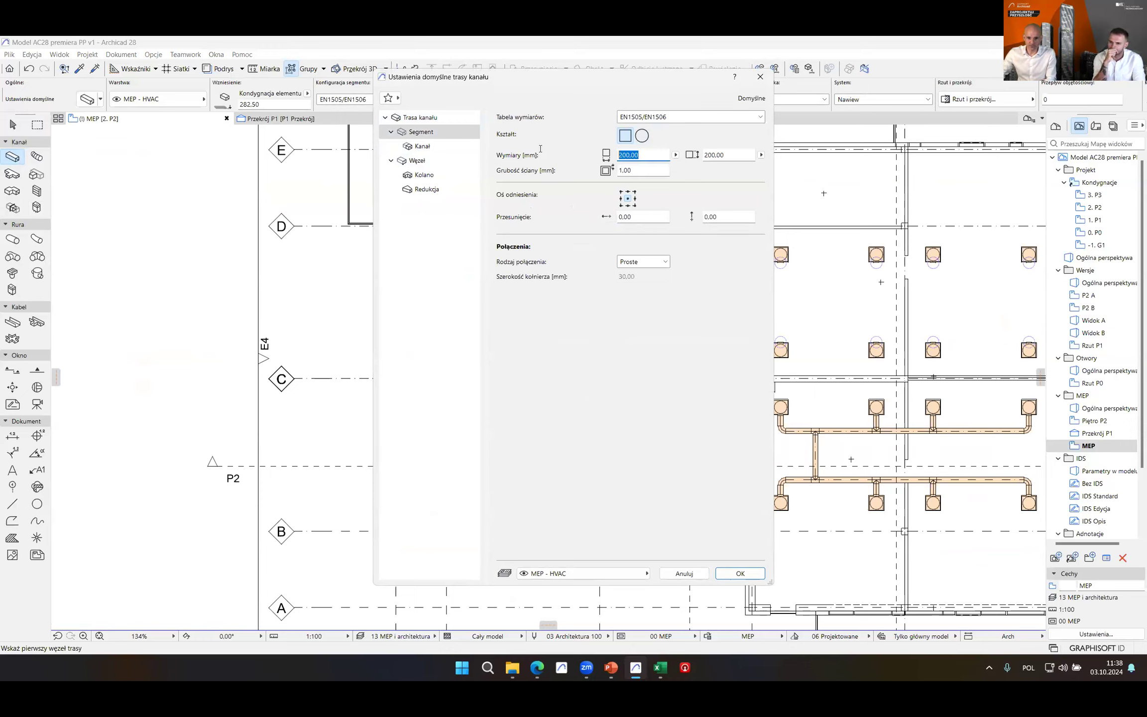
type("400.")
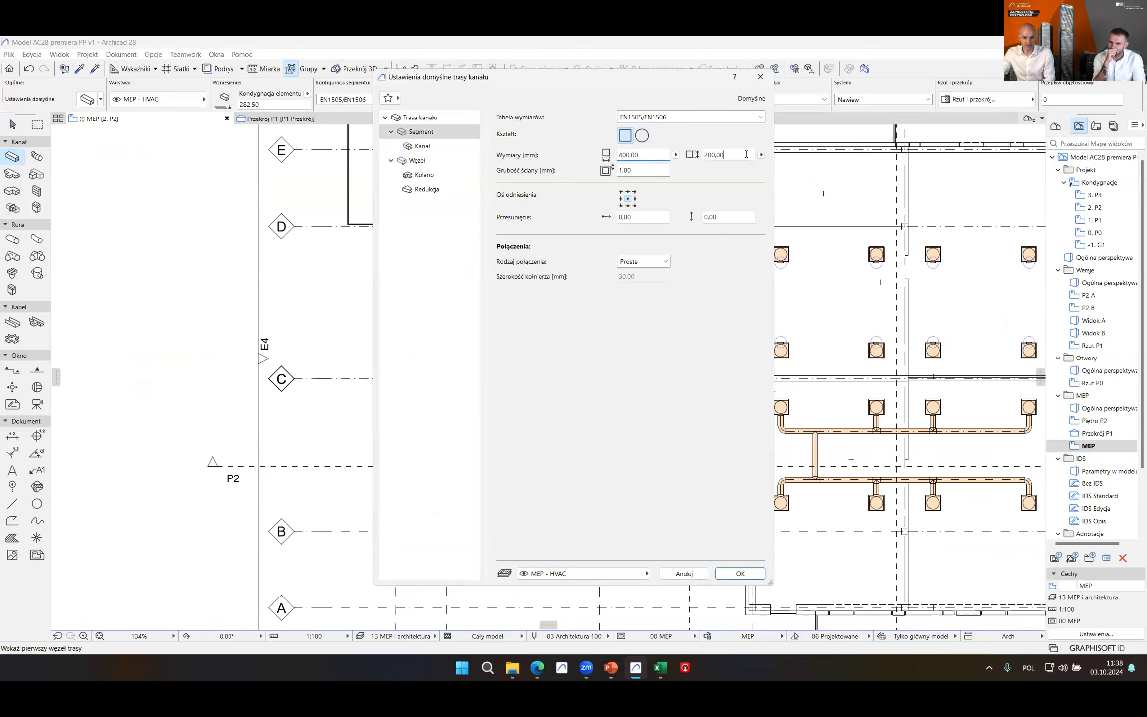
key("Tab")
type("30")
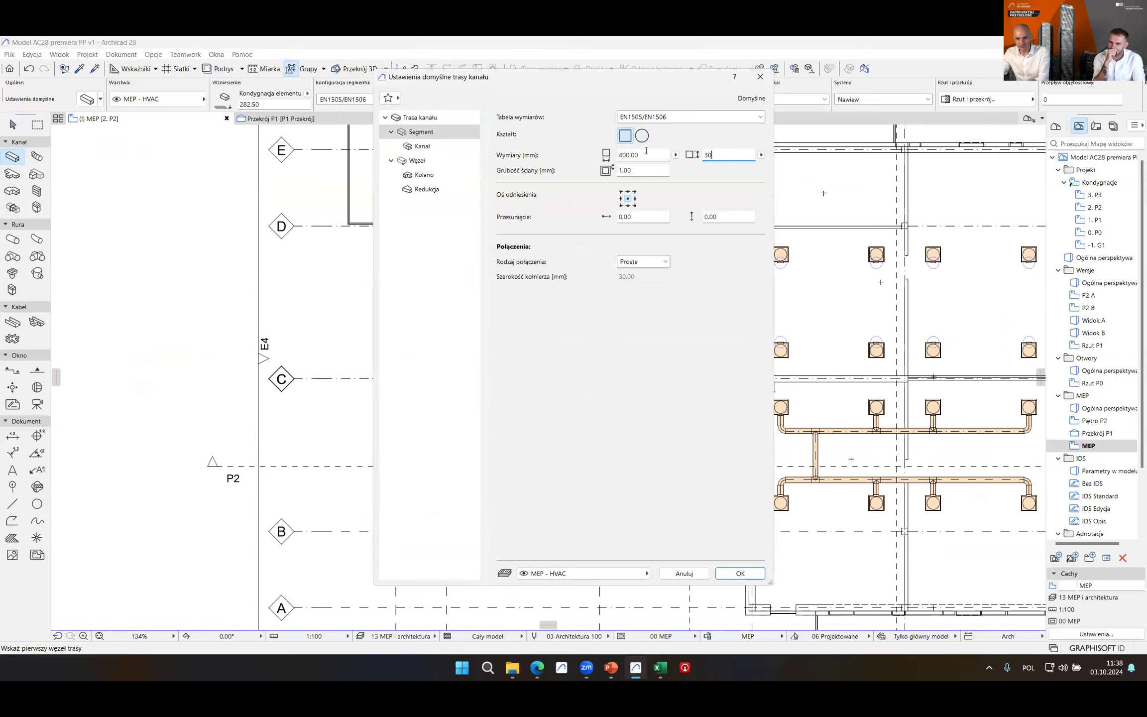
type("0,00")
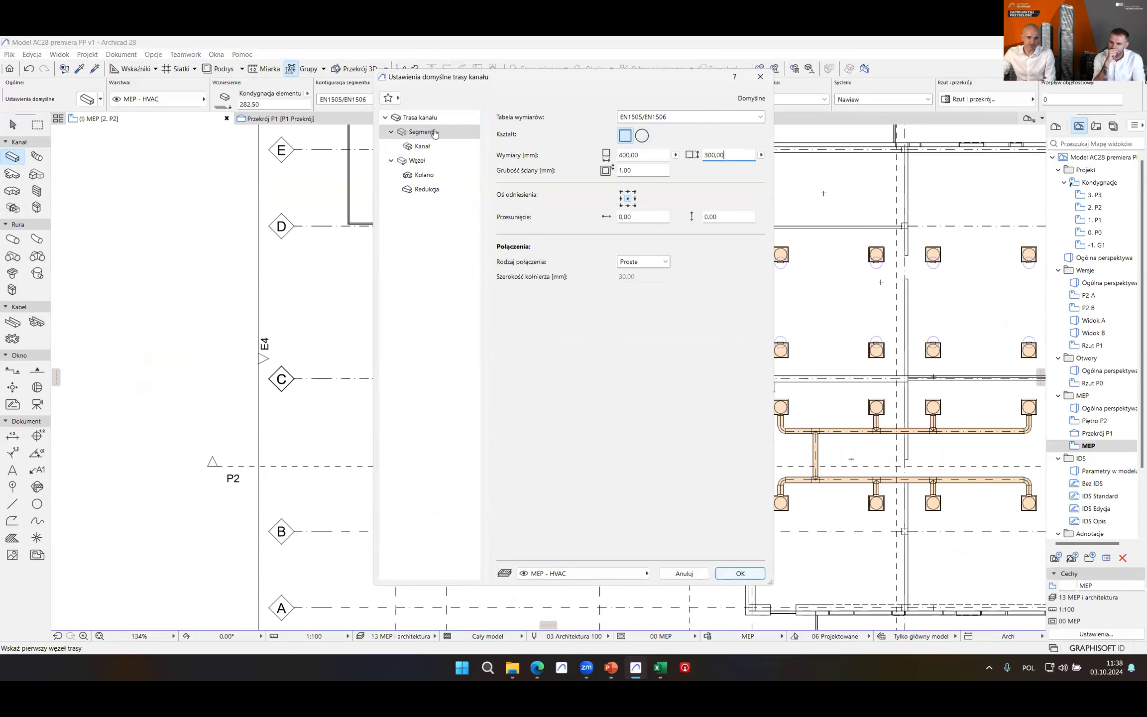
left_click(429, 118)
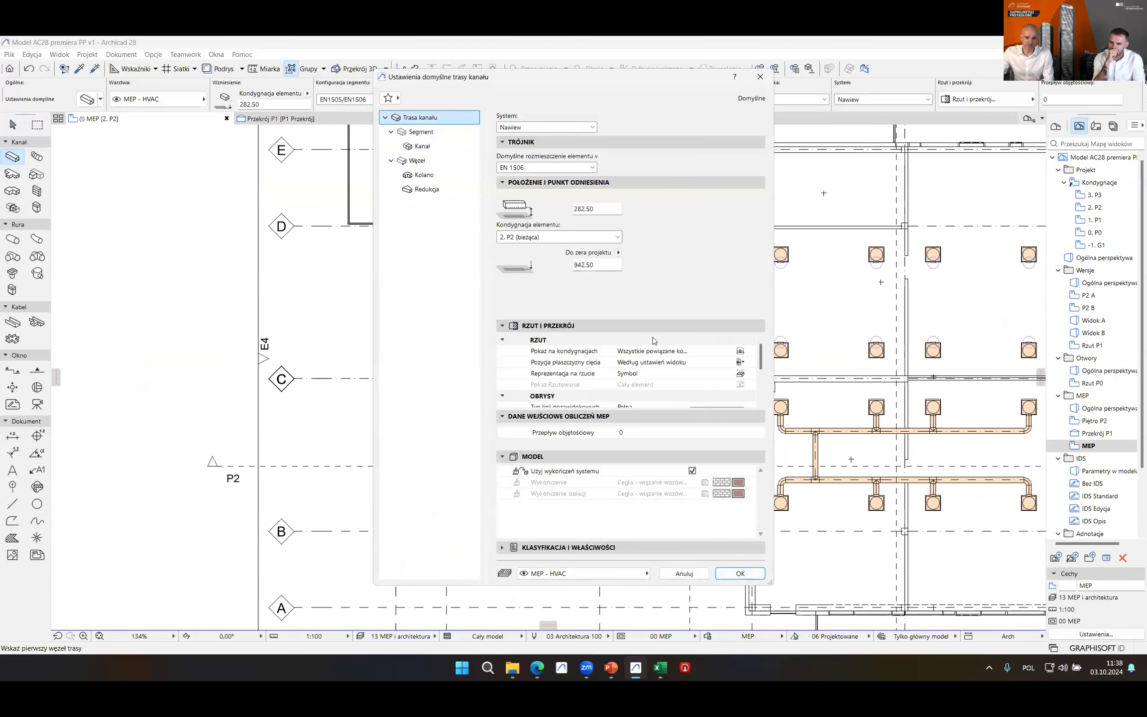
left_click(741, 573)
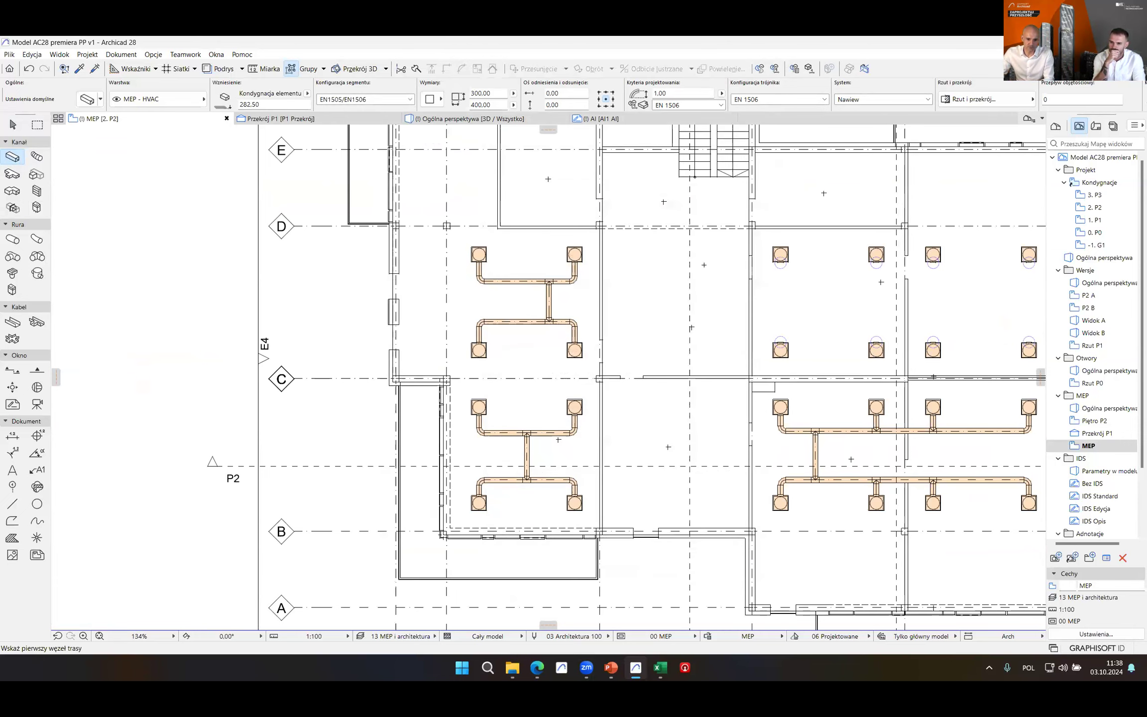
- Route one 400 x 300 duct along the corridor across axes D and C, and another crossing the corridor between the two lower diffuser groups
left_click(668, 203)
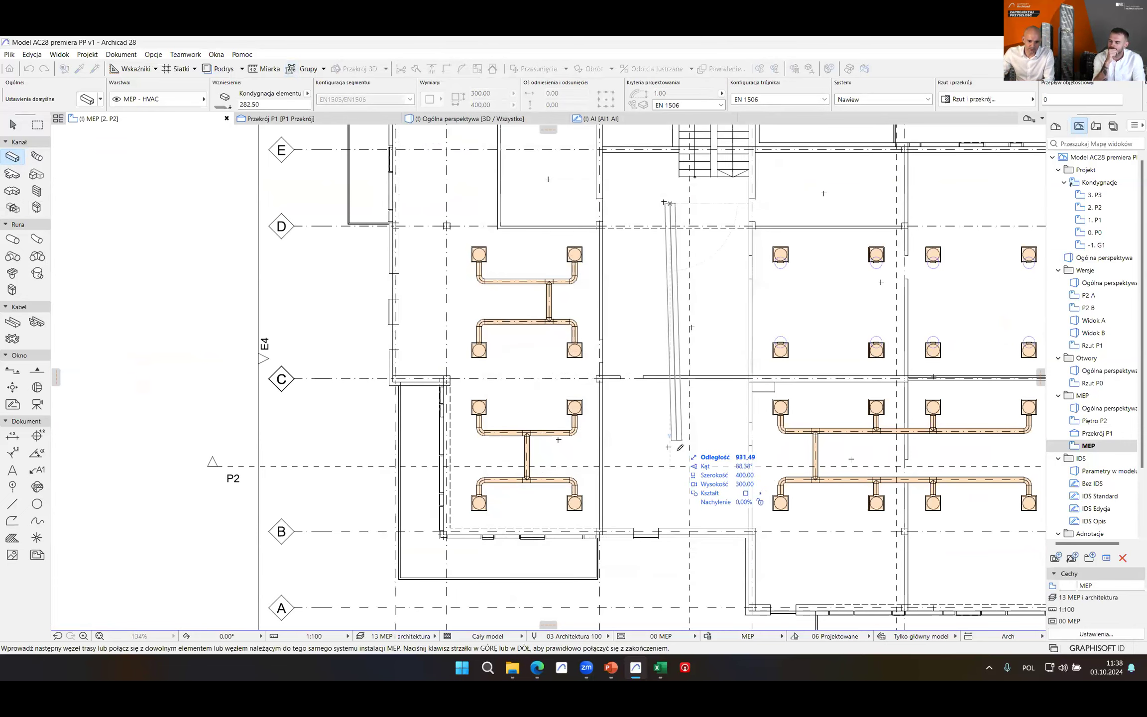
left_click(672, 432)
left_click(672, 432)
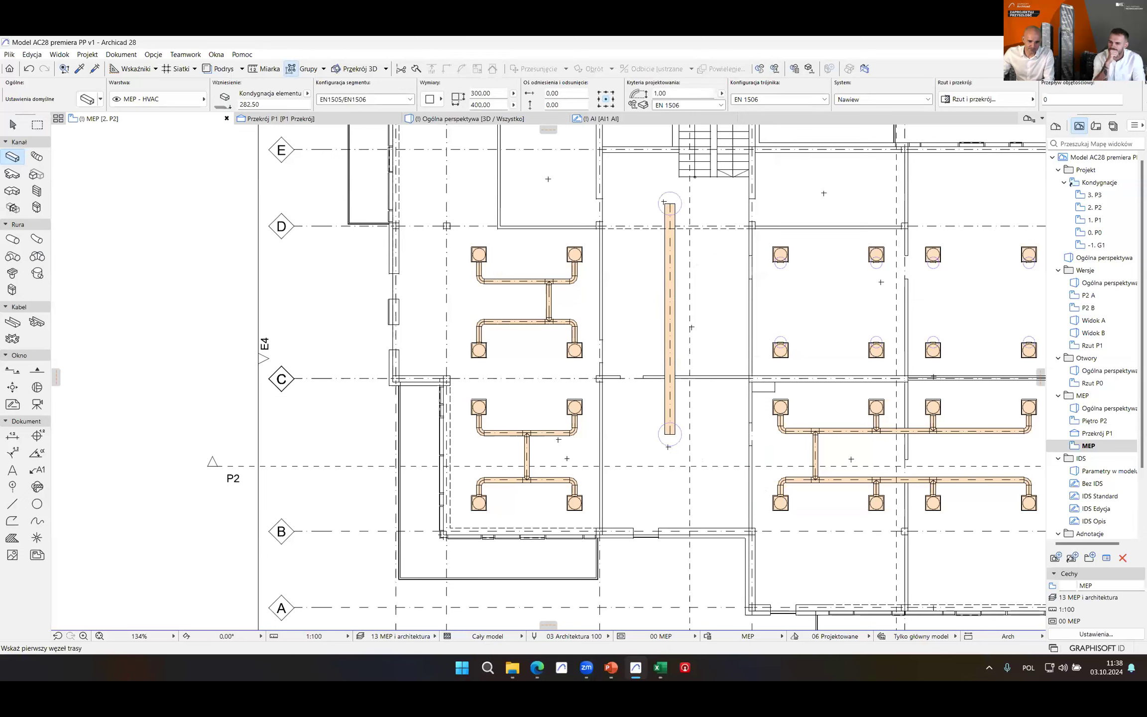
left_click(564, 454)
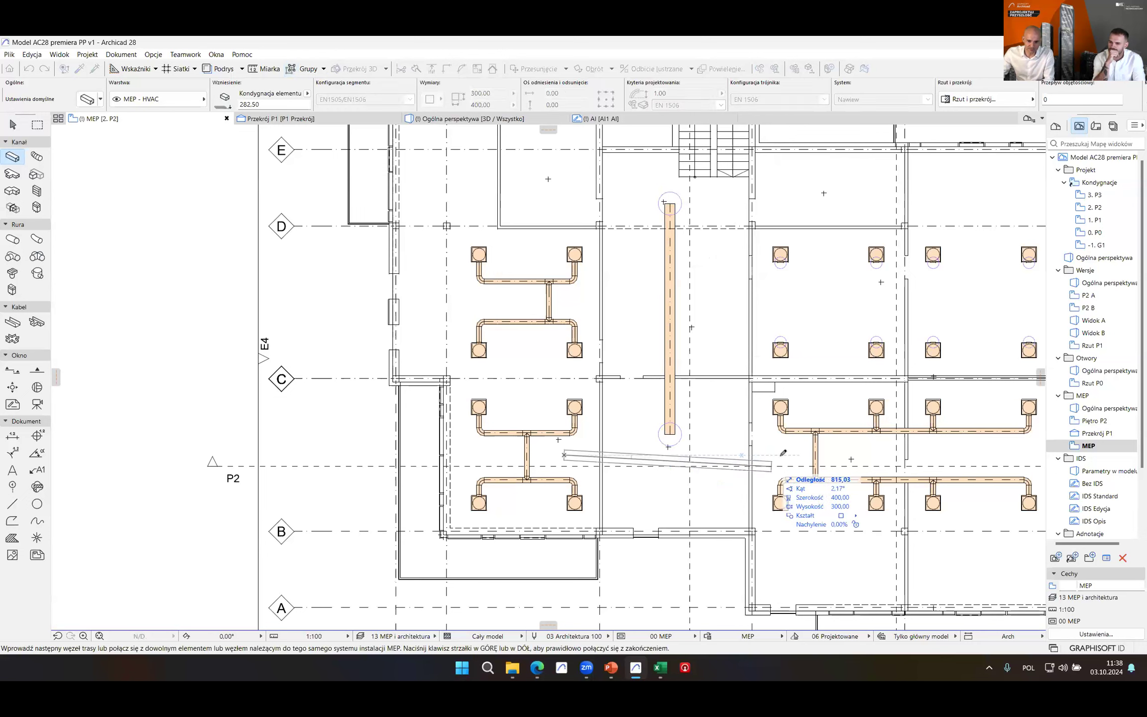
double_click(780, 454)
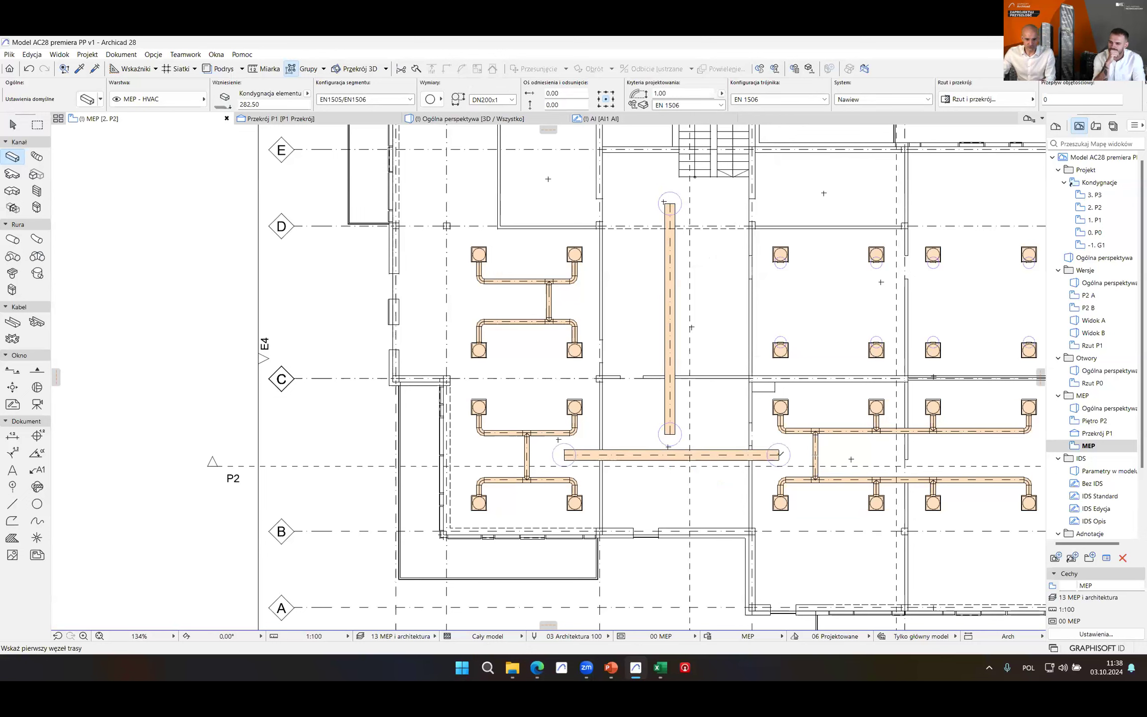
- Pick up the round DN200 duct settings and connect the crossing duct's right end to the right diffuser group's vertical link
left_click(816, 453, "alt")
left_click(817, 468)
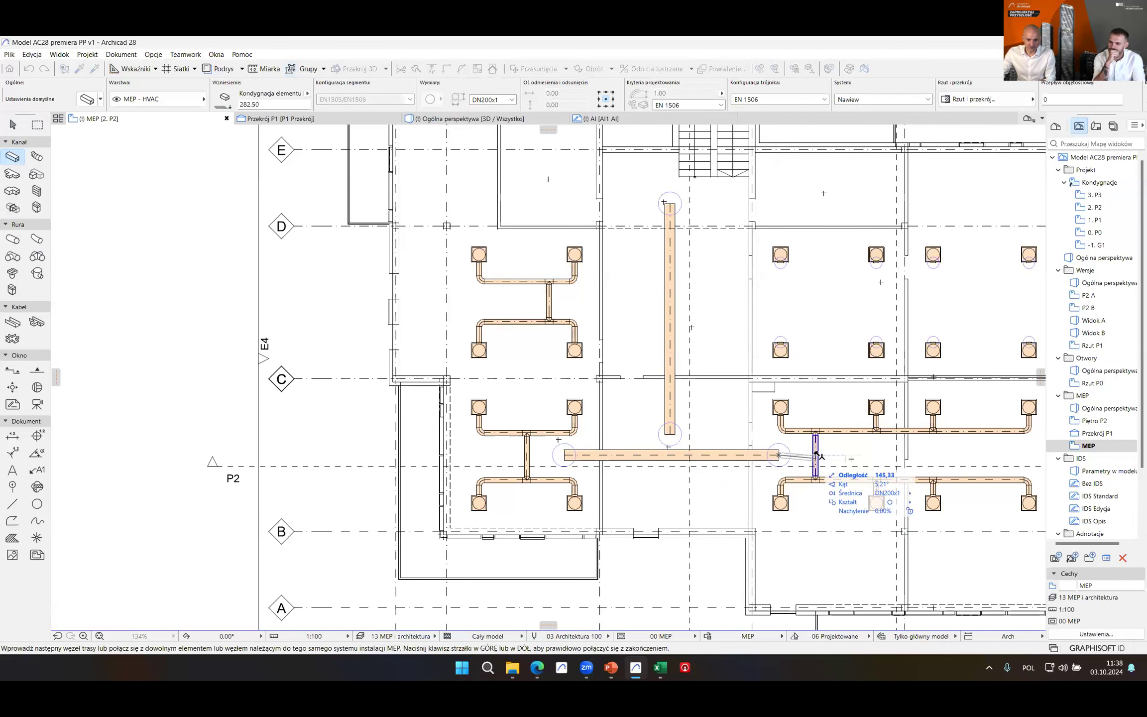
scroll(817, 468, "up", 2)
scroll(816, 470, "up", 3)
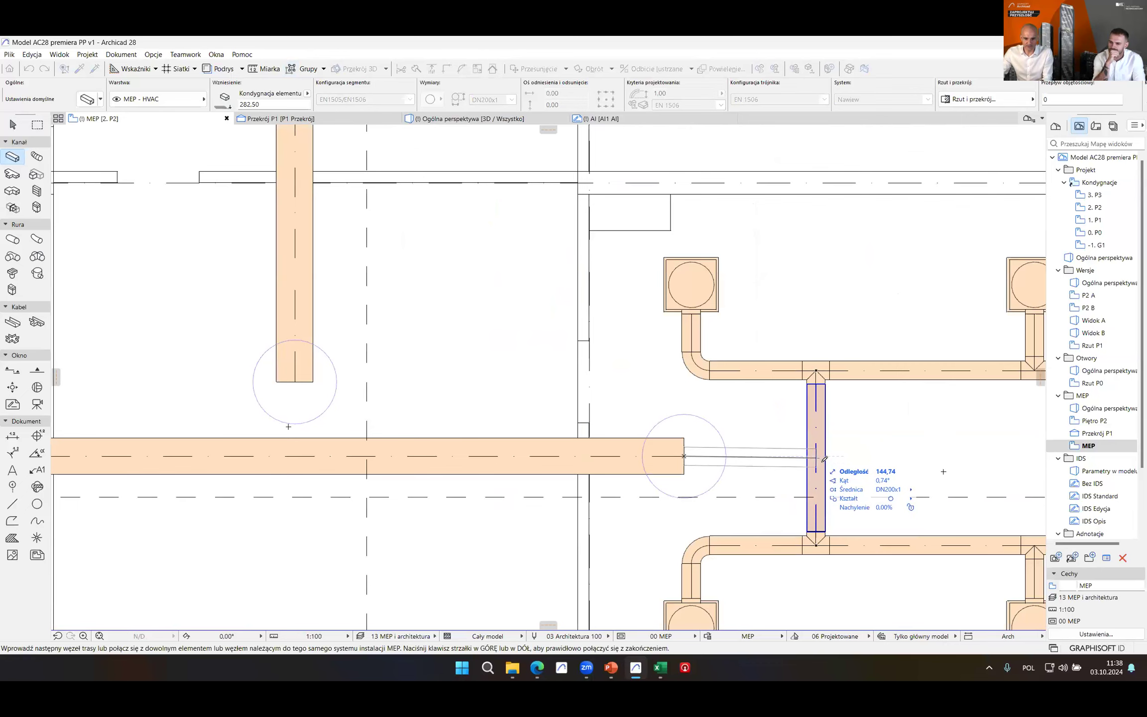
scroll(815, 450, "up", 4)
left_click(815, 434)
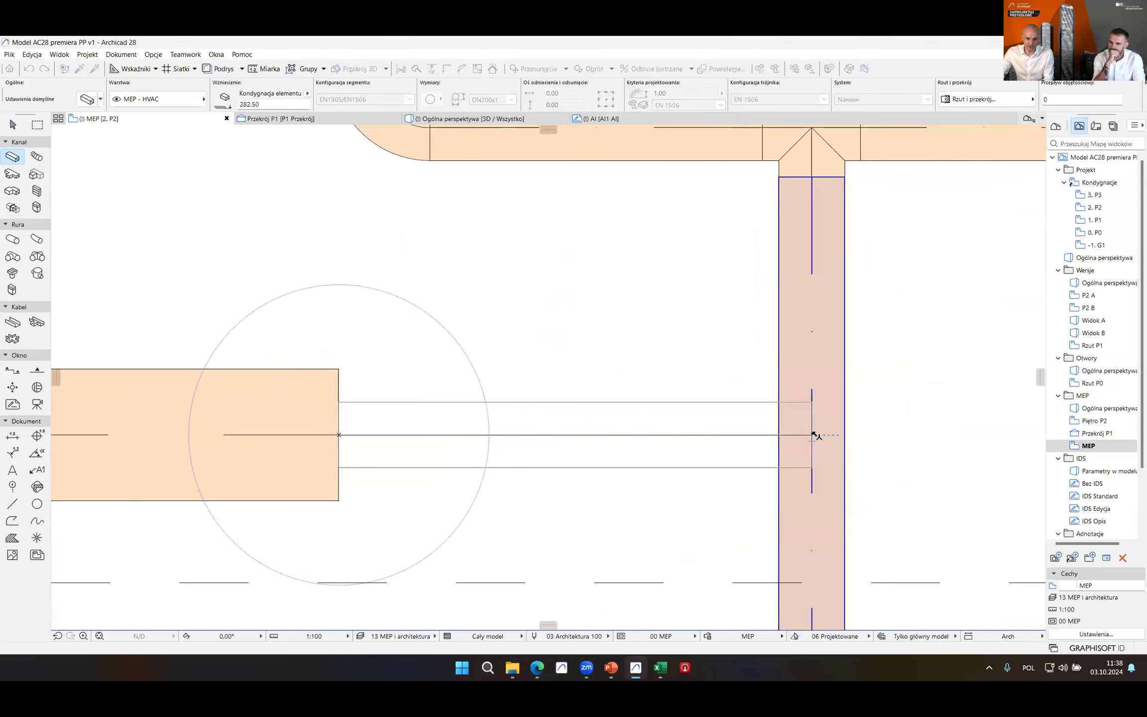
scroll(637, 345, "down", 6)
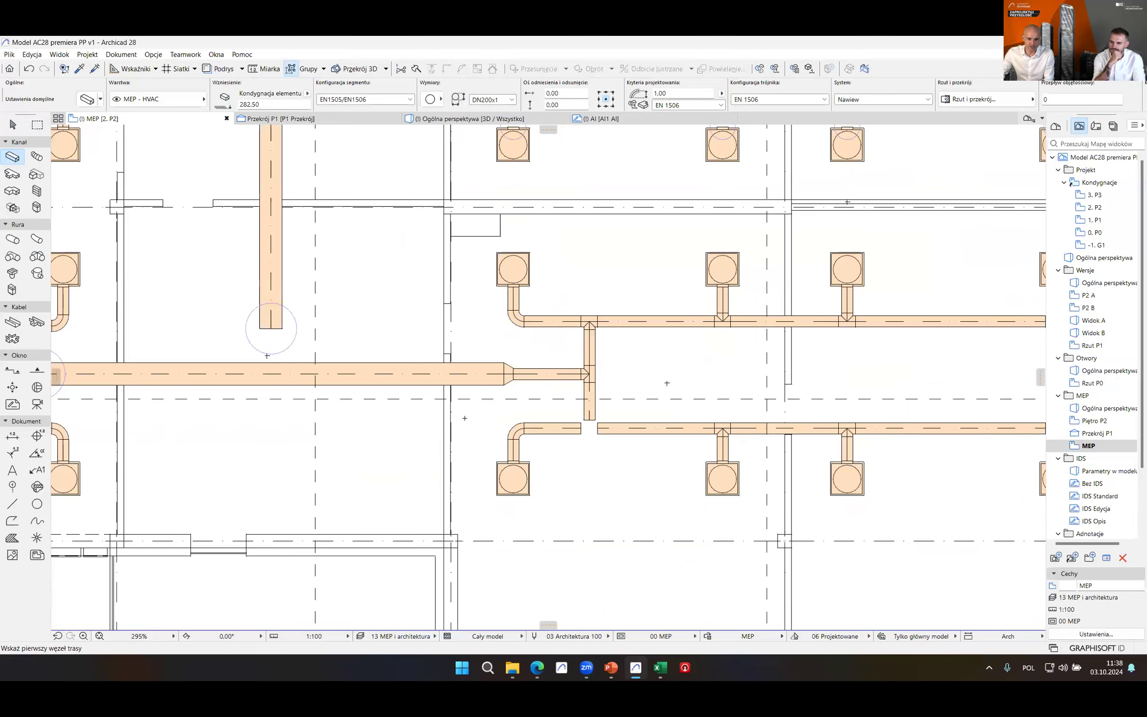
- Connect the crossing duct's left end to the lower-left diffuser group's vertical link with a round DN200 duct
left_click(371, 406)
scroll(376, 403, "up", 2)
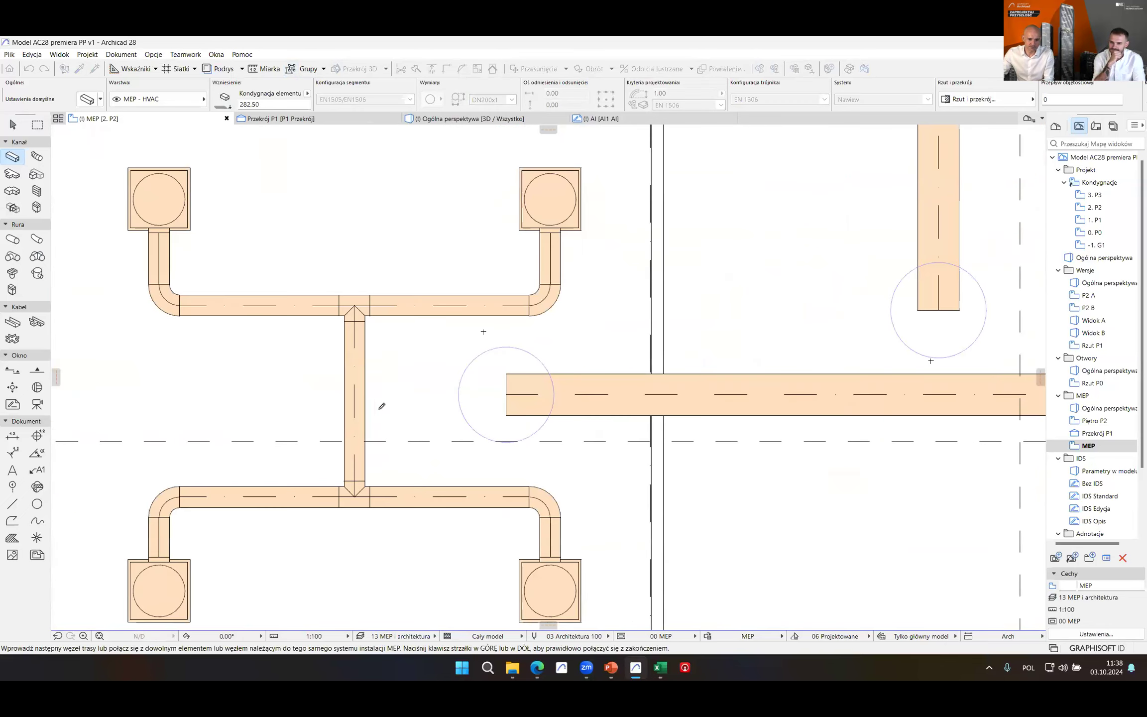
scroll(369, 413, "up", 2)
scroll(368, 413, "up", 1)
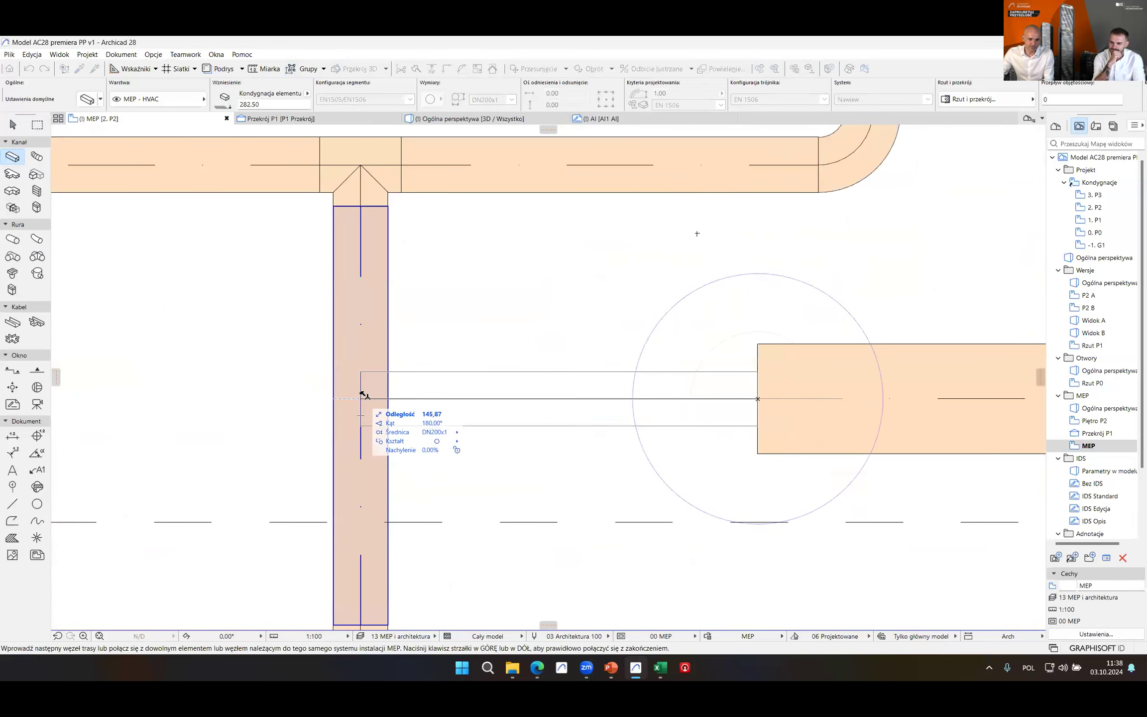
scroll(363, 398, "up", 4)
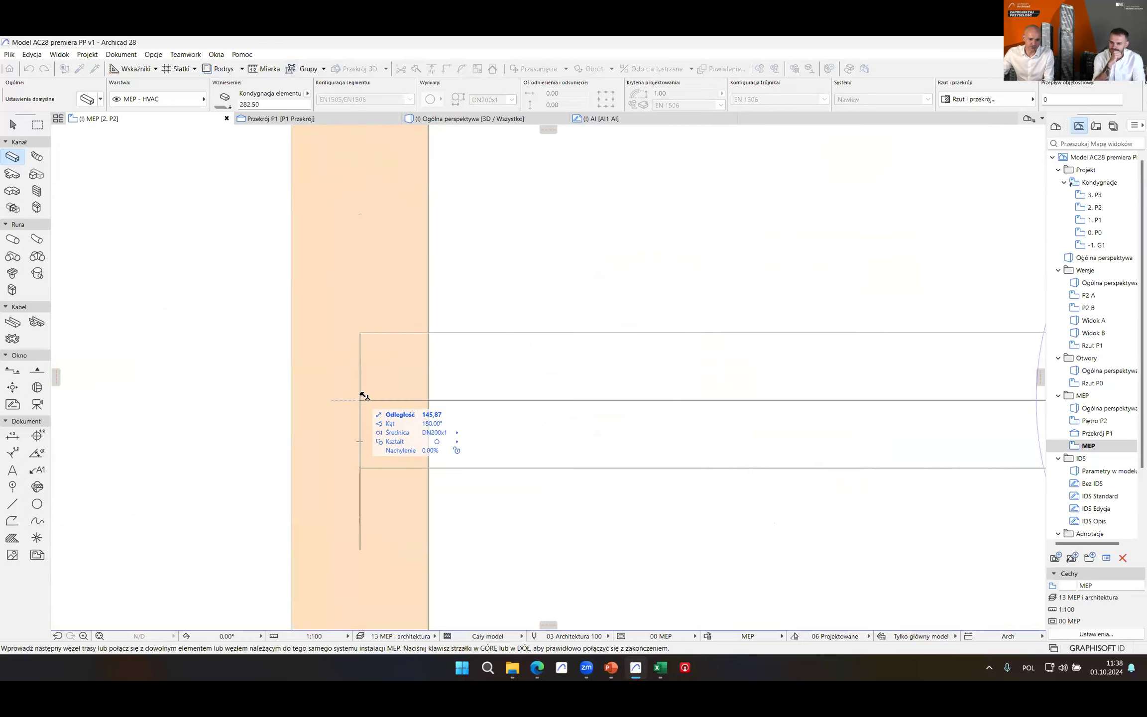
left_click(362, 402)
scroll(362, 402, "down", 9)
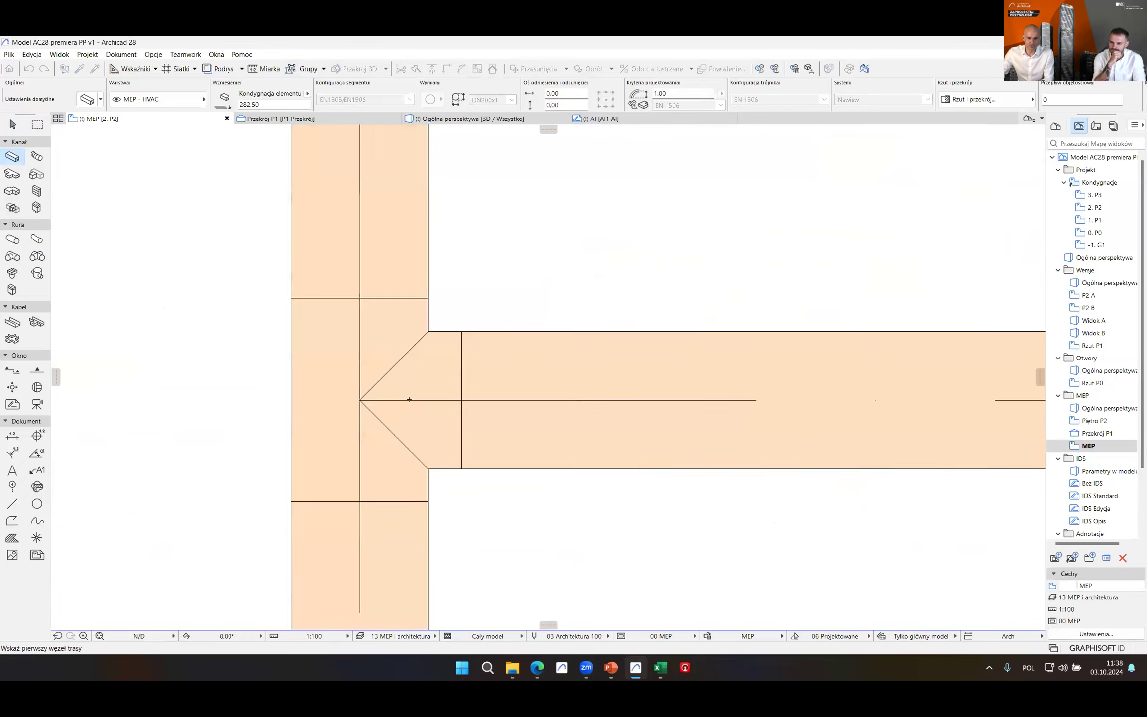
scroll(475, 381, "down", 3)
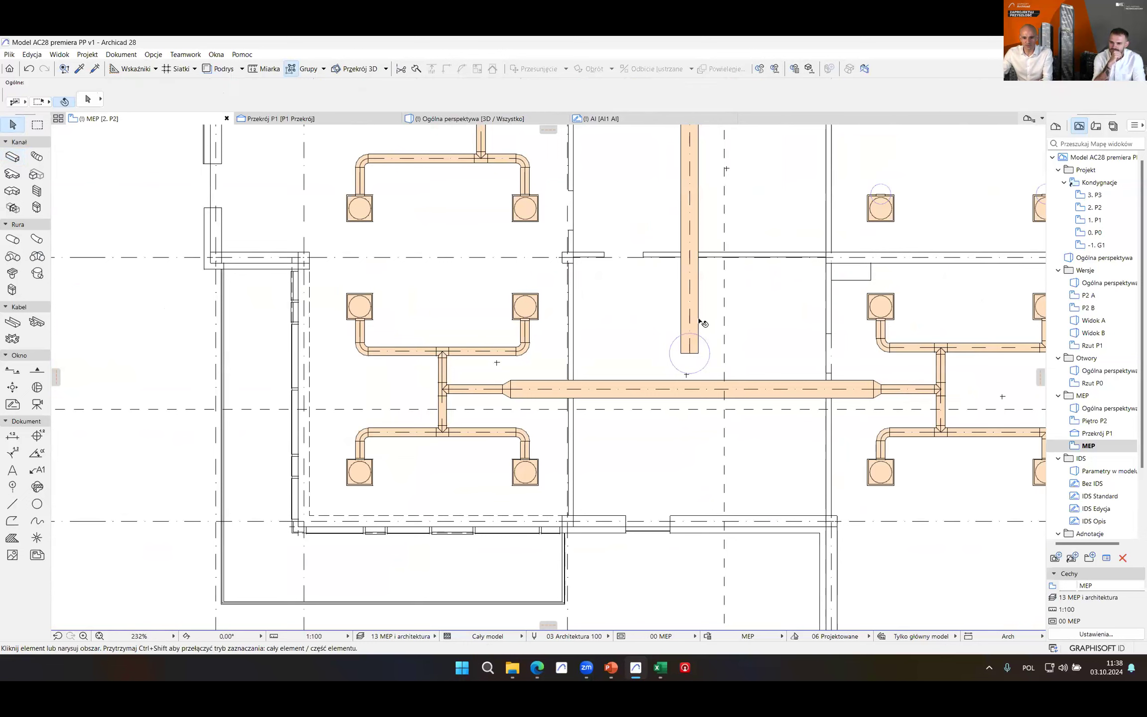
- Try stretching the corridor duct's lower end onto the crossing duct, then undo the stretch
left_click(691, 343, "shift")
left_click(689, 382)
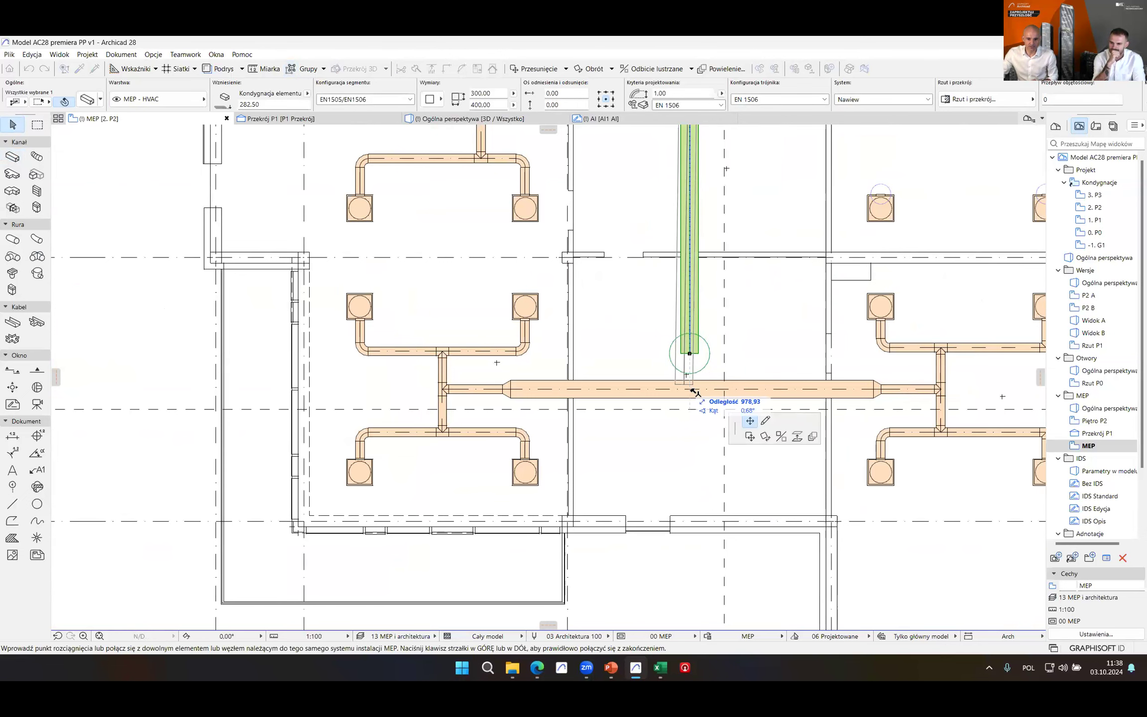
left_click(691, 390)
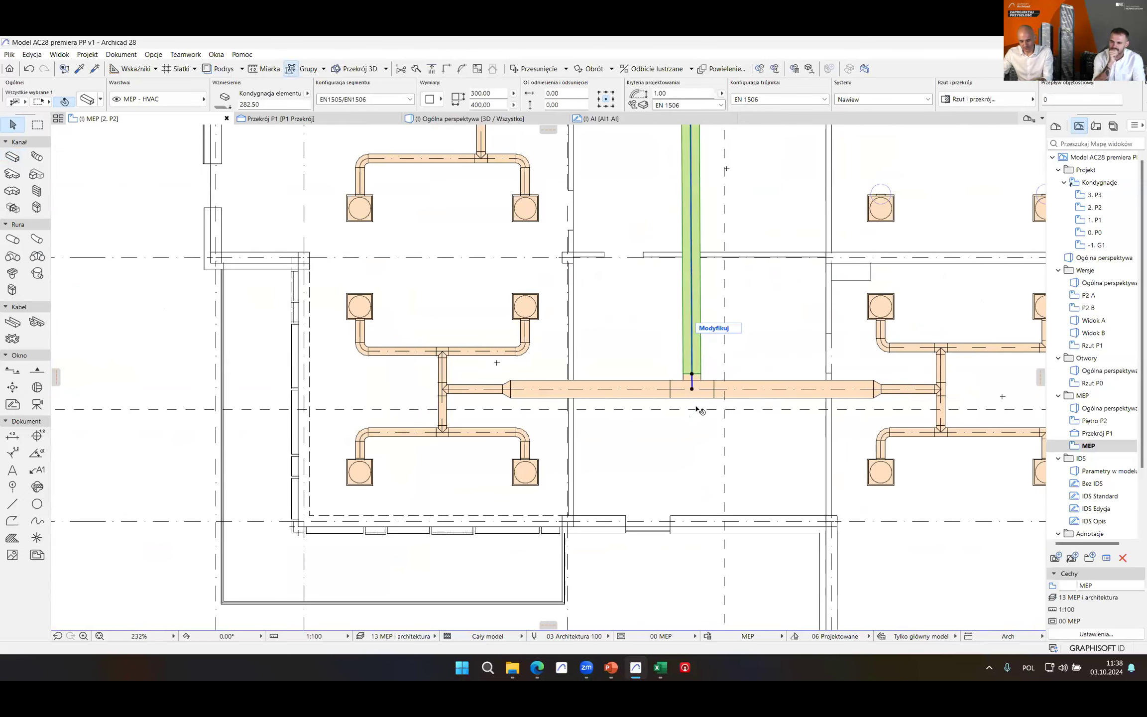
key("ctrl+z")
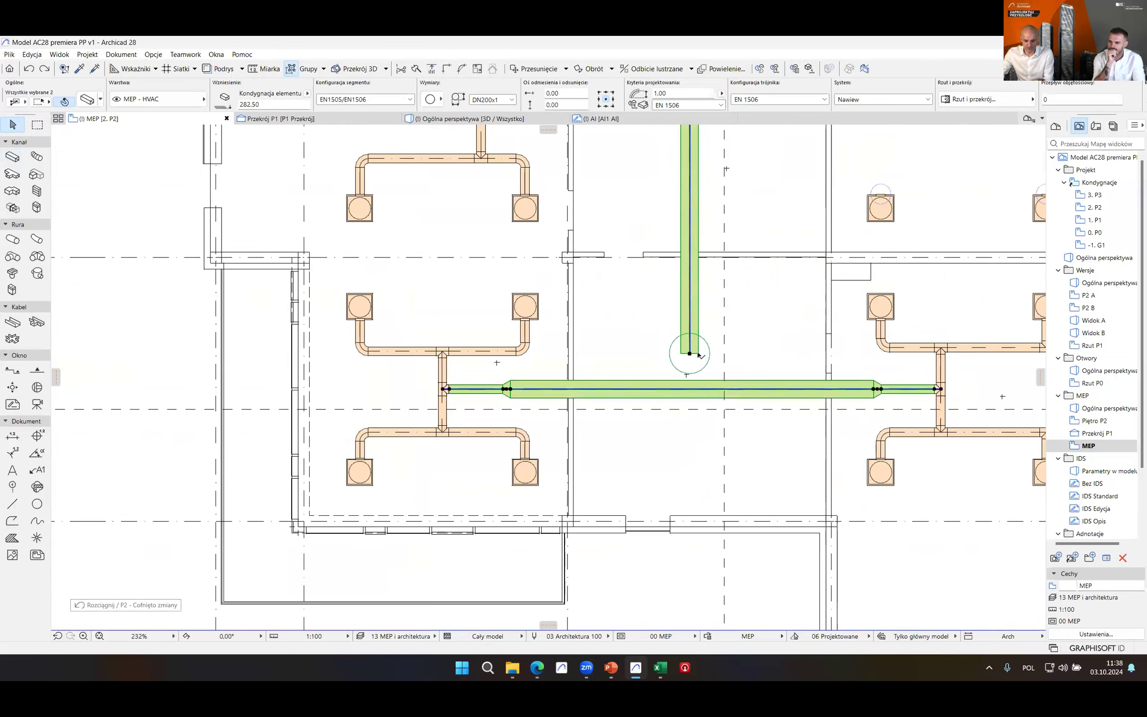
key("Escape")
- Stretch the corridor duct's lower end straight along its axis to join the centreline of the crossing duct
left_click(690, 352)
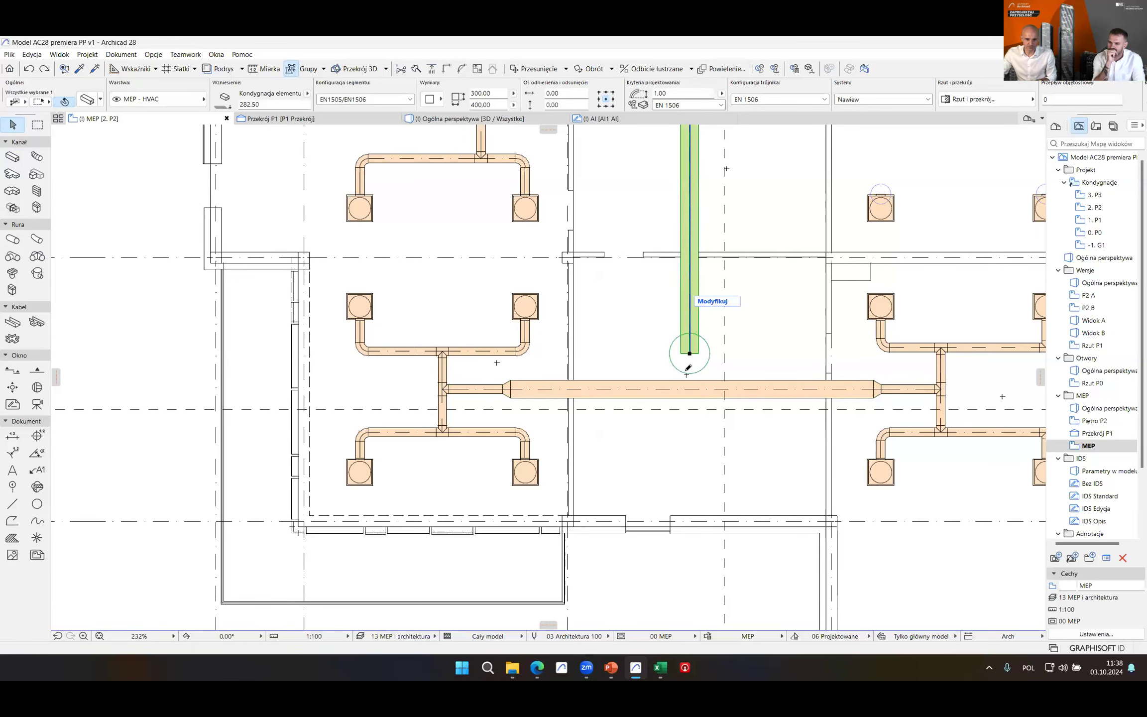
left_click(689, 353)
scroll(691, 390, "up", 5)
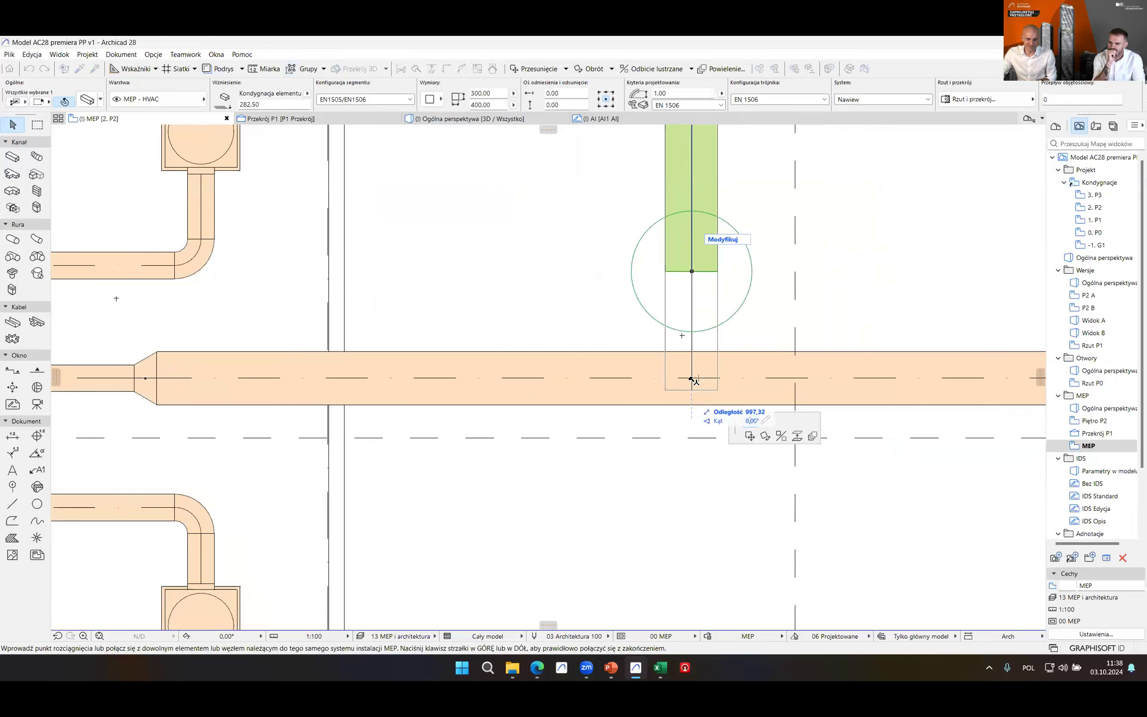
left_click(692, 379)
scroll(730, 430, "down", 3)
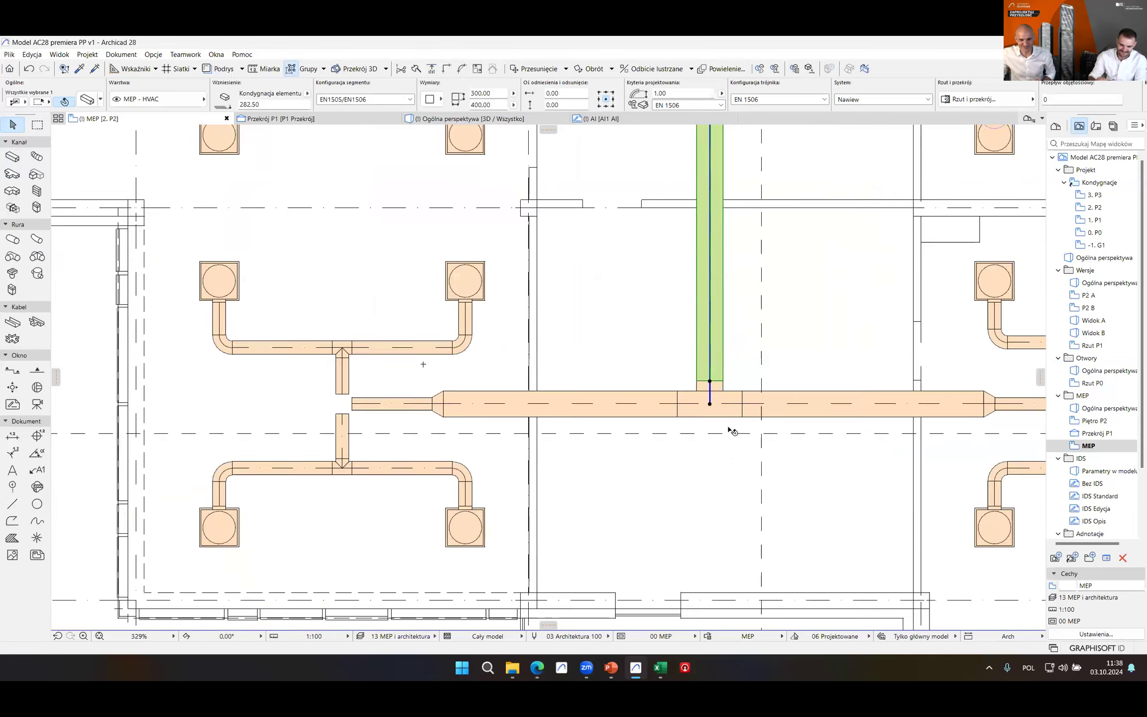
scroll(731, 432, "down", 5)
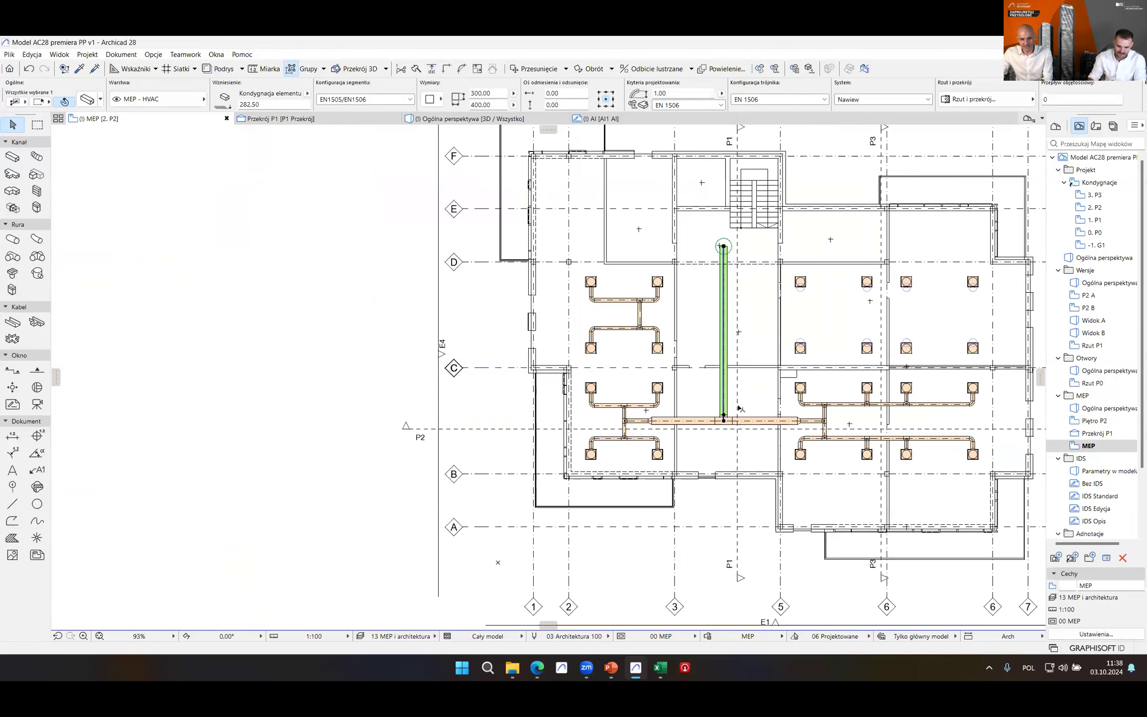
key("Escape")
- Connect the upper-left diffuser group's vertical link to the corridor duct with a perpendicular round DN200 duct
left_click(639, 314)
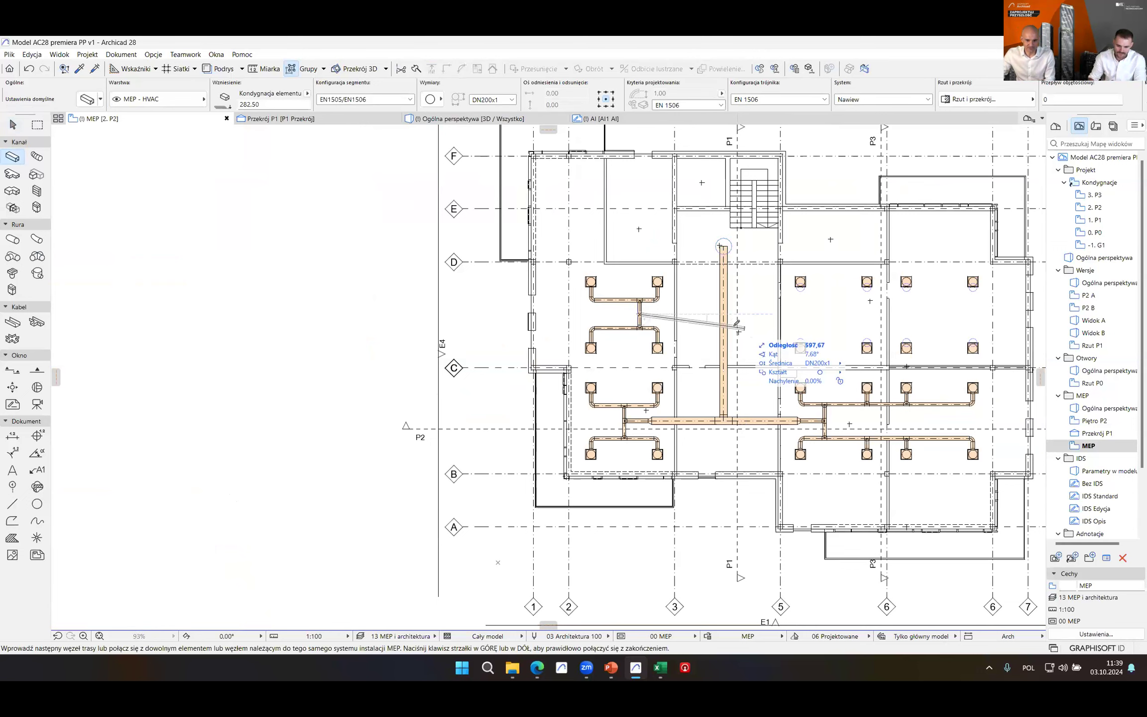
scroll(724, 313, "up", 4)
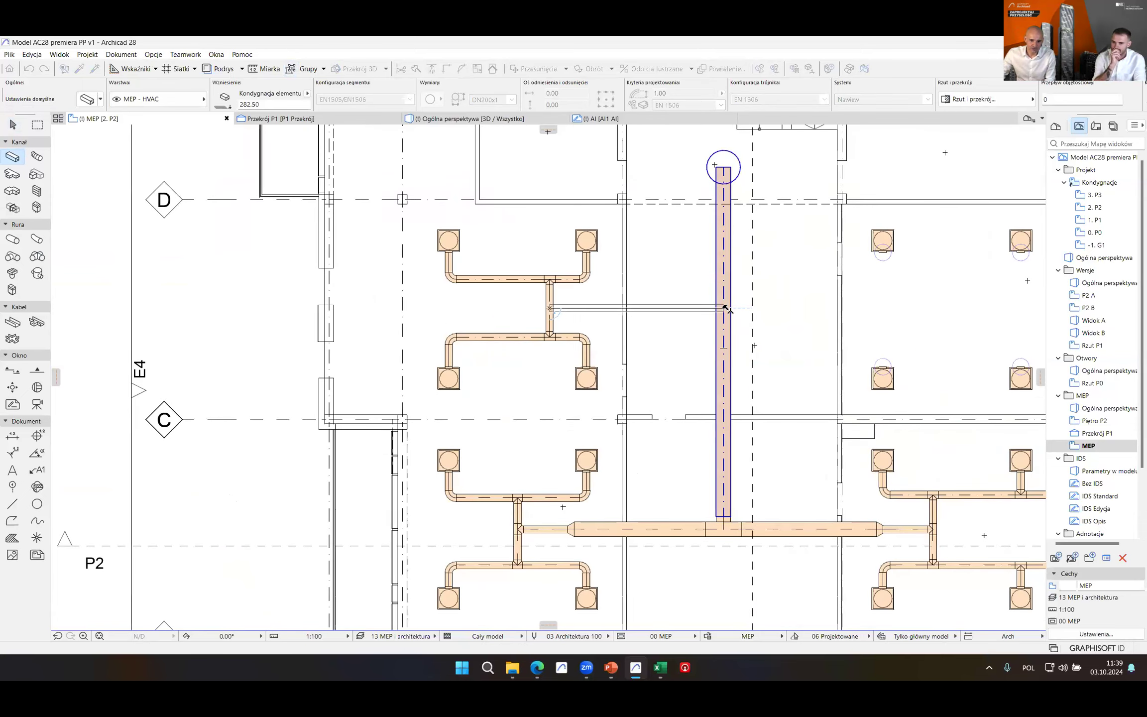
left_click(724, 308)
scroll(707, 361, "down", 4)
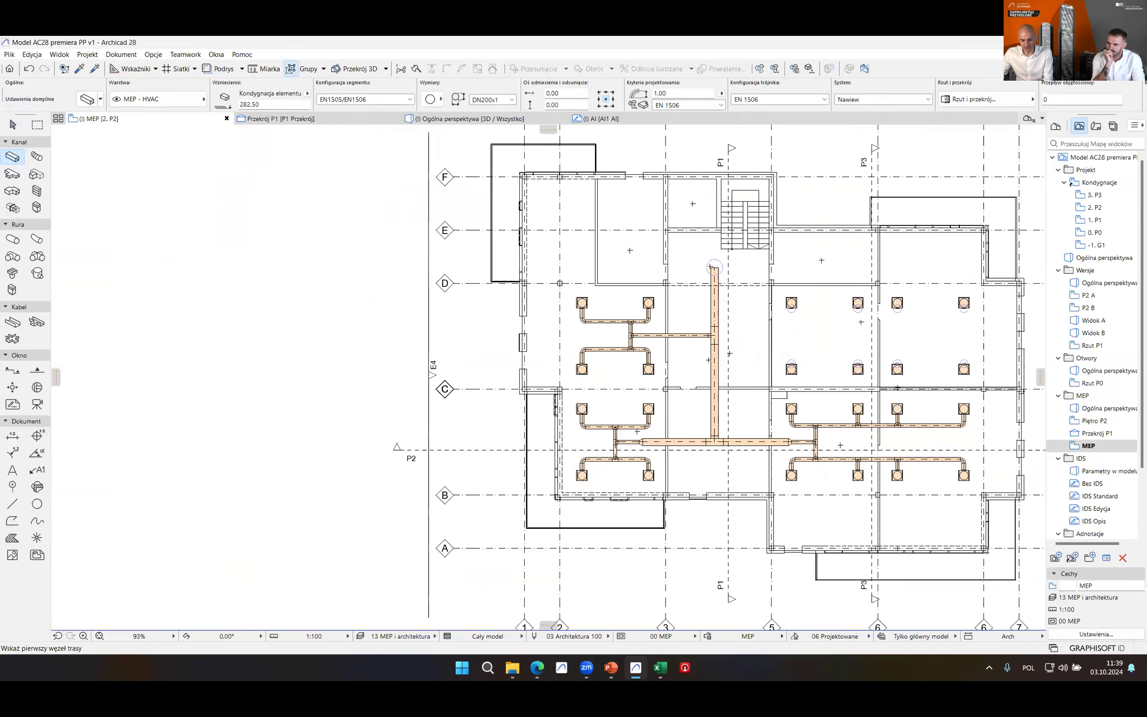
- Select all ceiling supply diffusers and check the volumetric flow among the MEP calculation inputs in their settings
key("Escape")
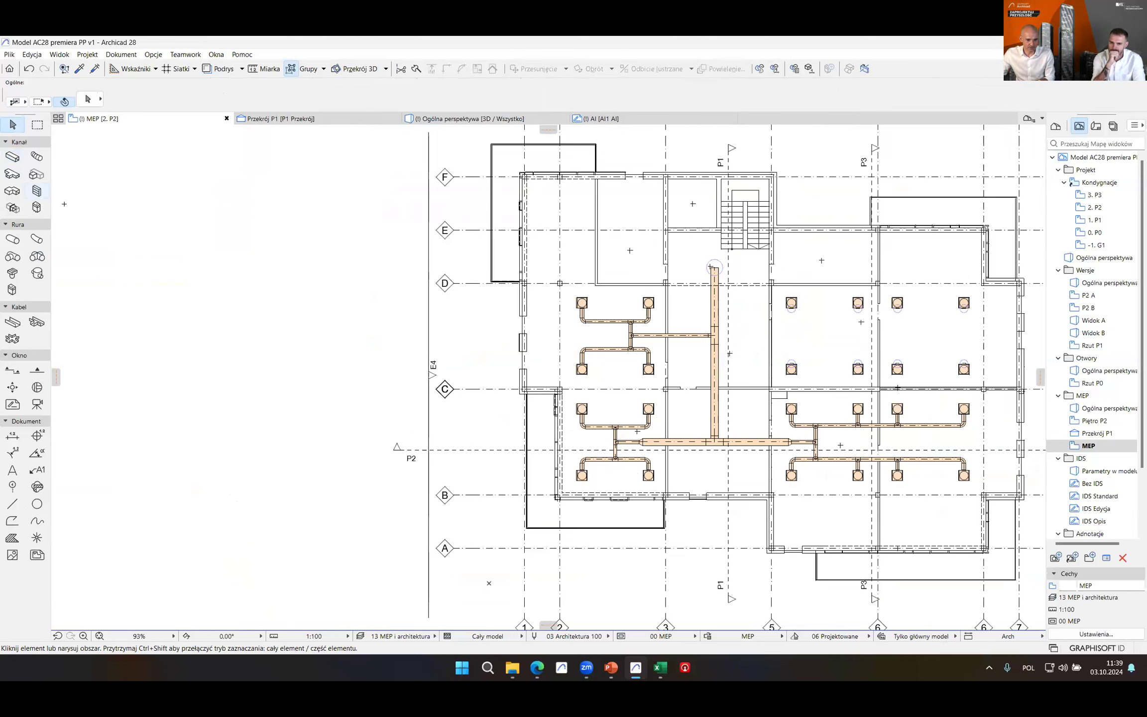
key("ctrl+a")
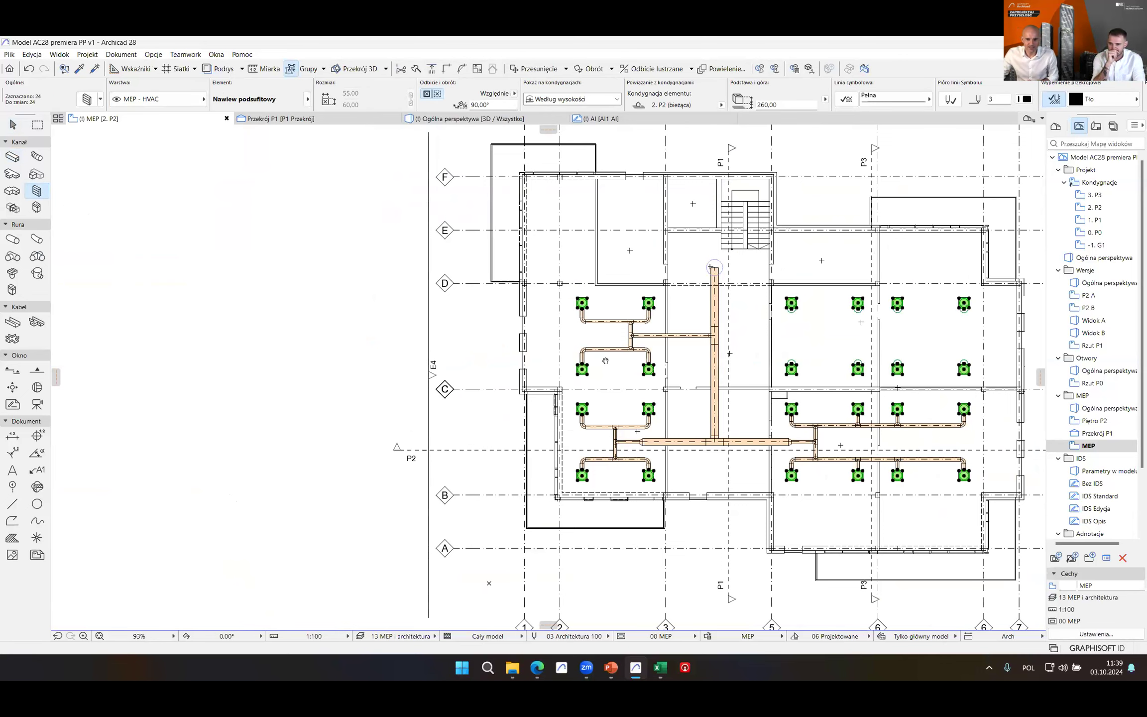
scroll(605, 360, "right", 2)
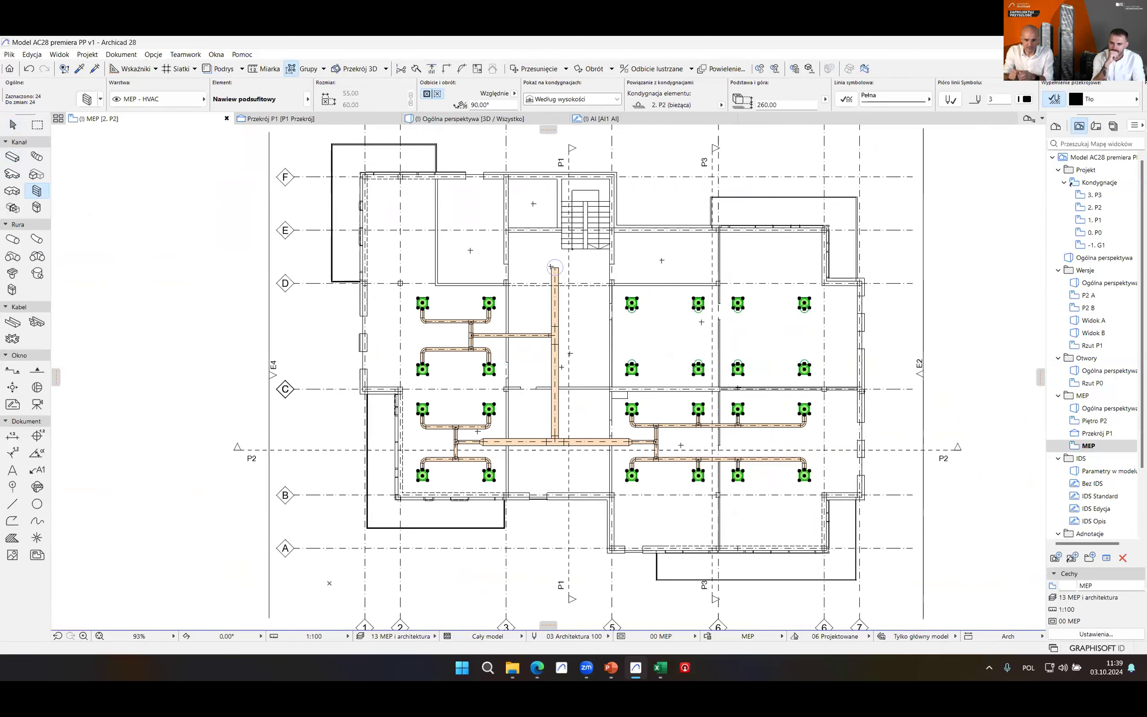
key("ctrl+t")
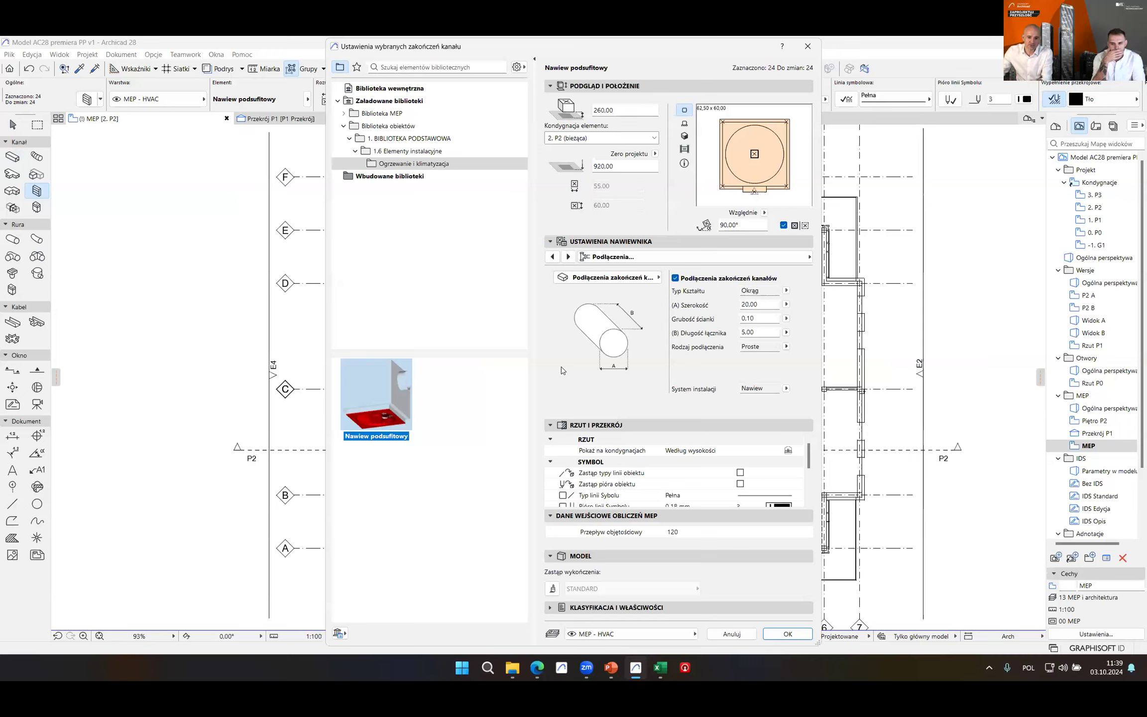
left_click(690, 532)
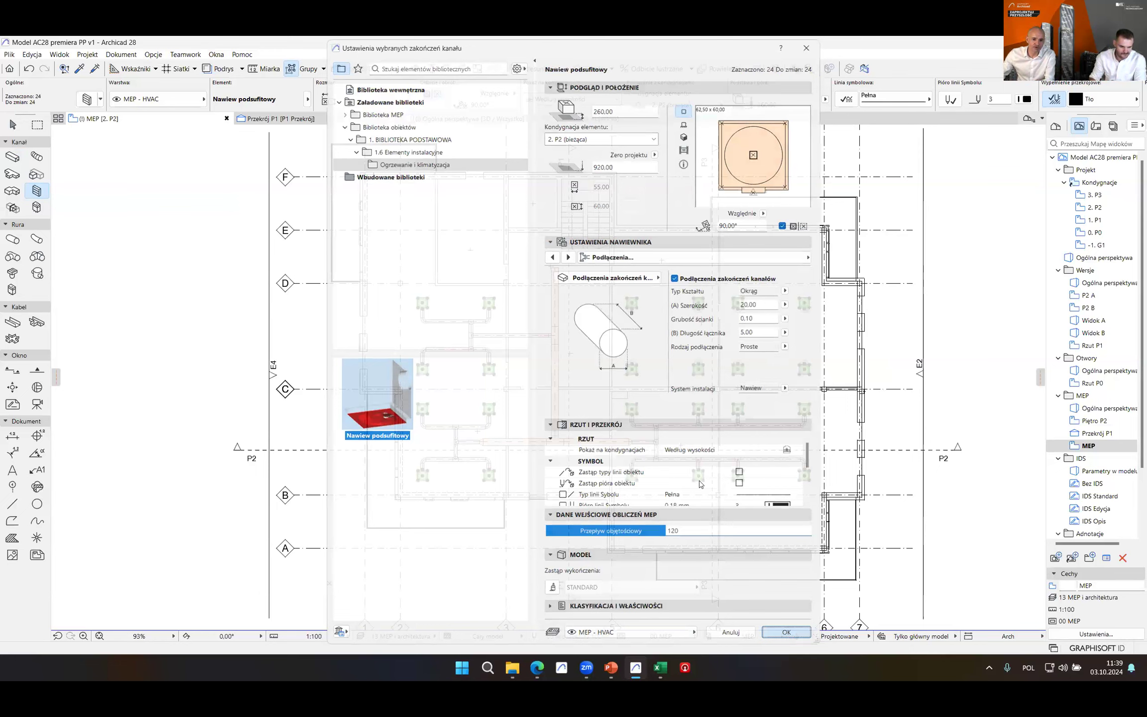
left_click(788, 635)
key("Escape")
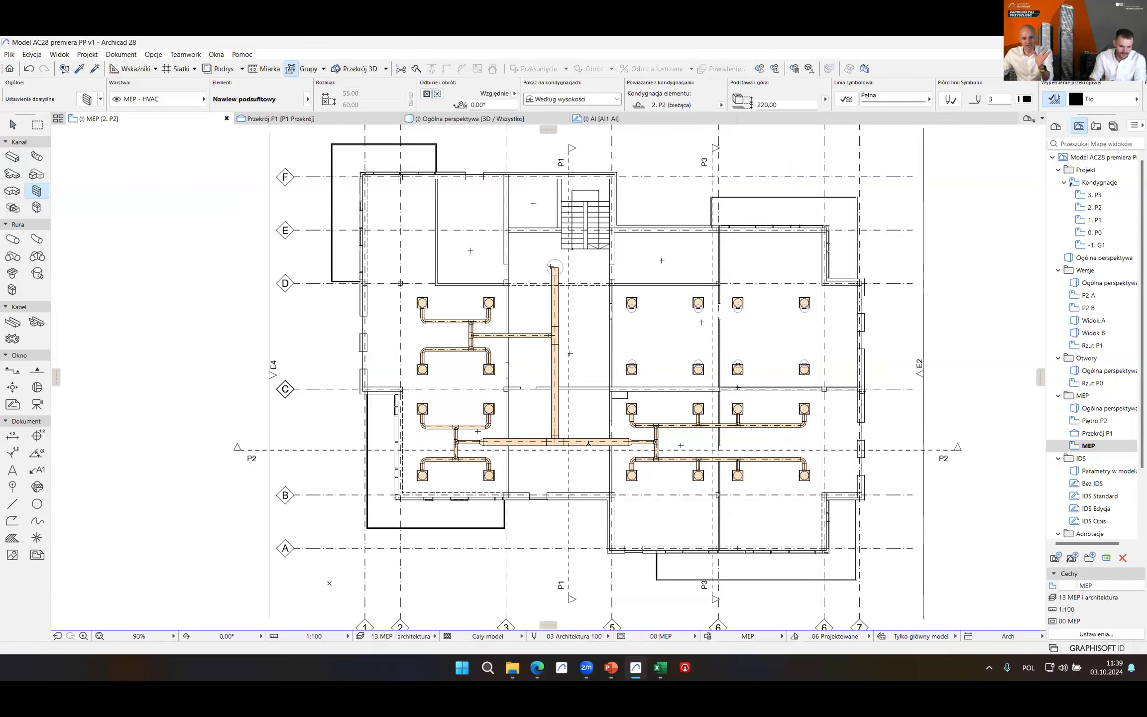
- Display the MEP system browser beside the duct plan and clear the active tool
scroll(612, 367, "up", 5)
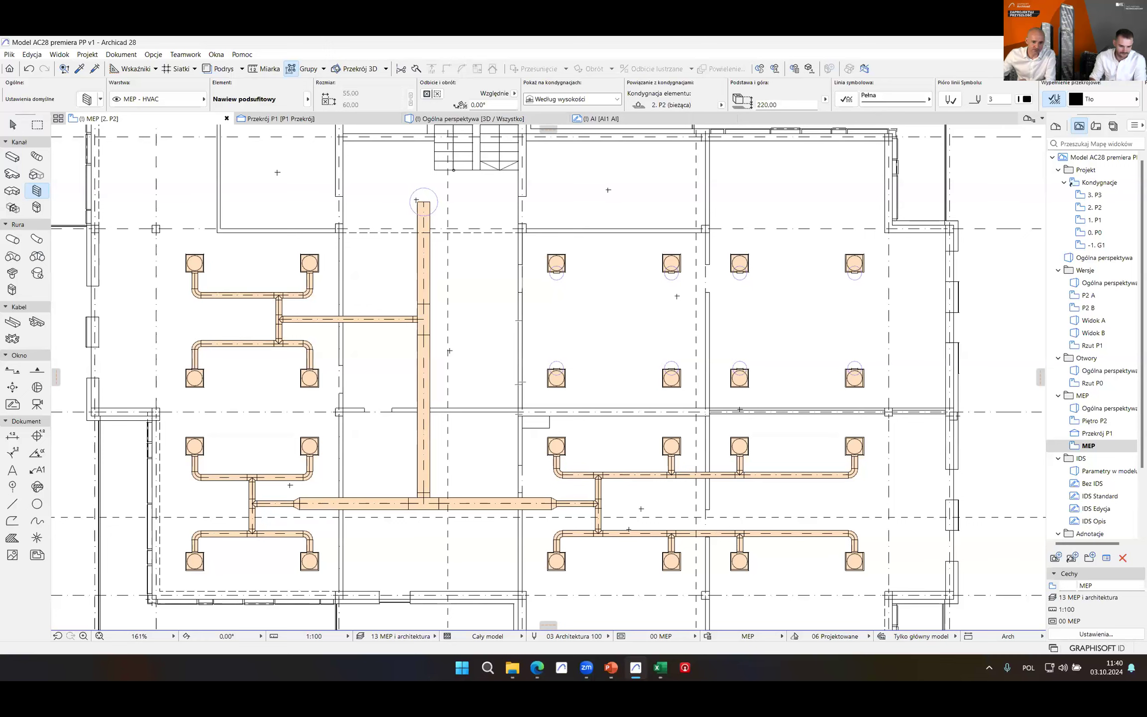
left_click(217, 54)
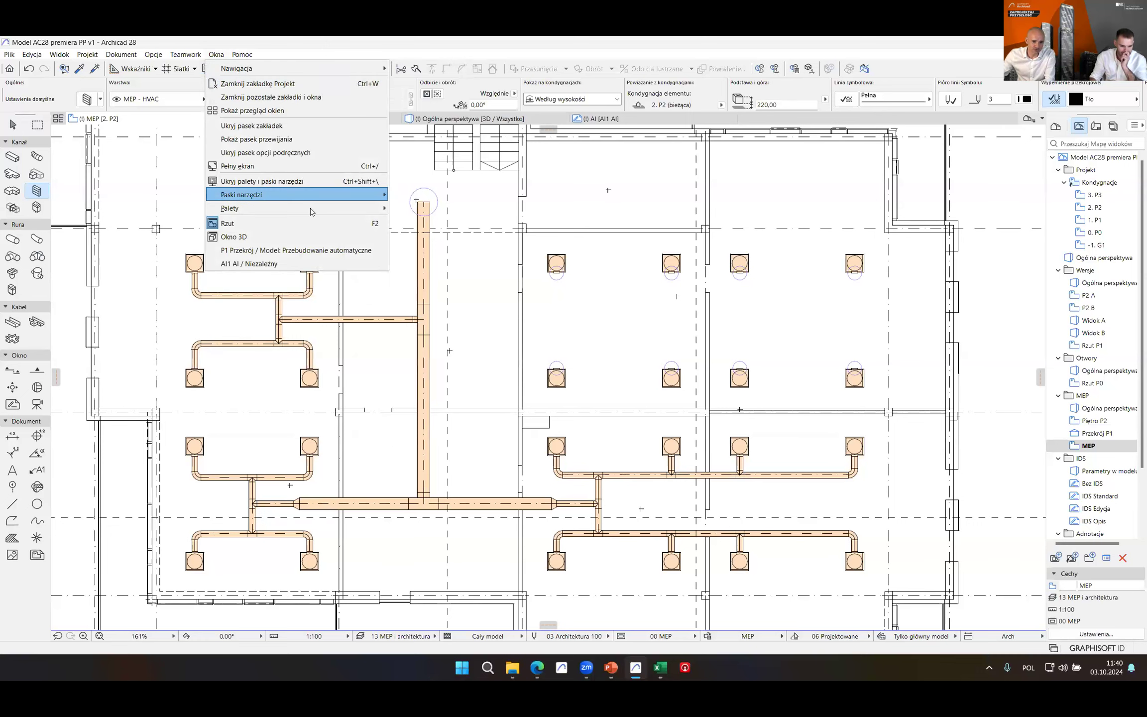
mouse_move(313, 209)
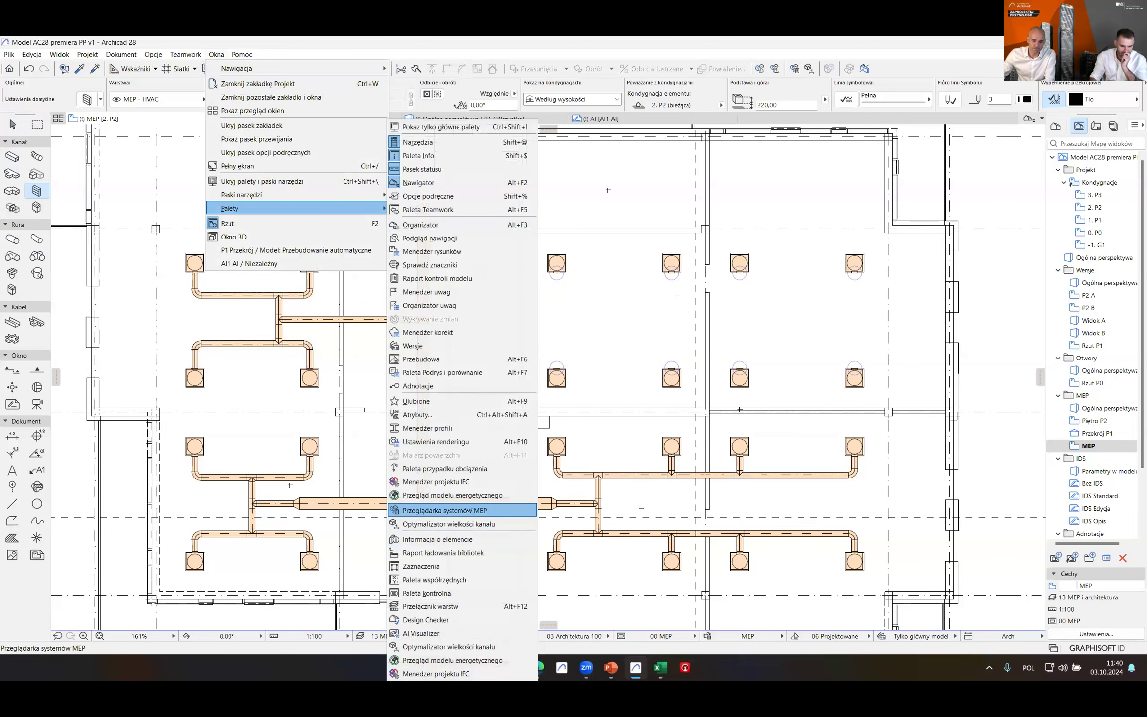
left_click(470, 511)
left_click_drag(893, 172, 875, 166)
key("Escape")
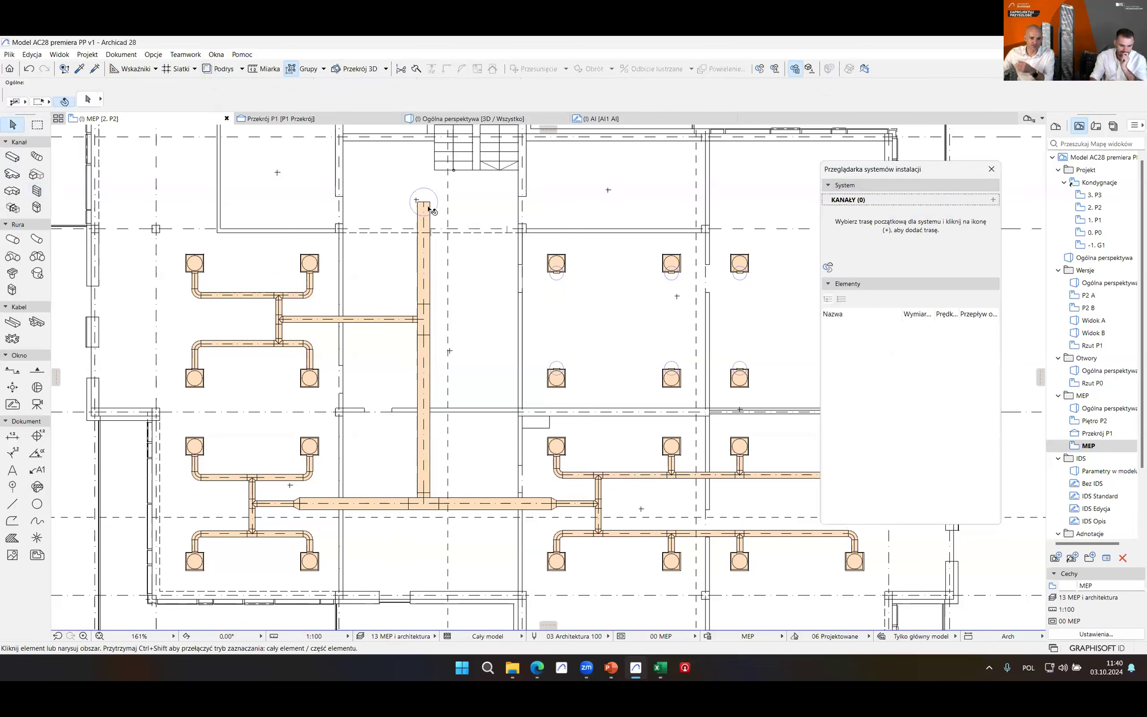
- Add a duct system to the MEP system browser with the corridor duct's upper segment as its starting route, and widen the browser
left_click(431, 211)
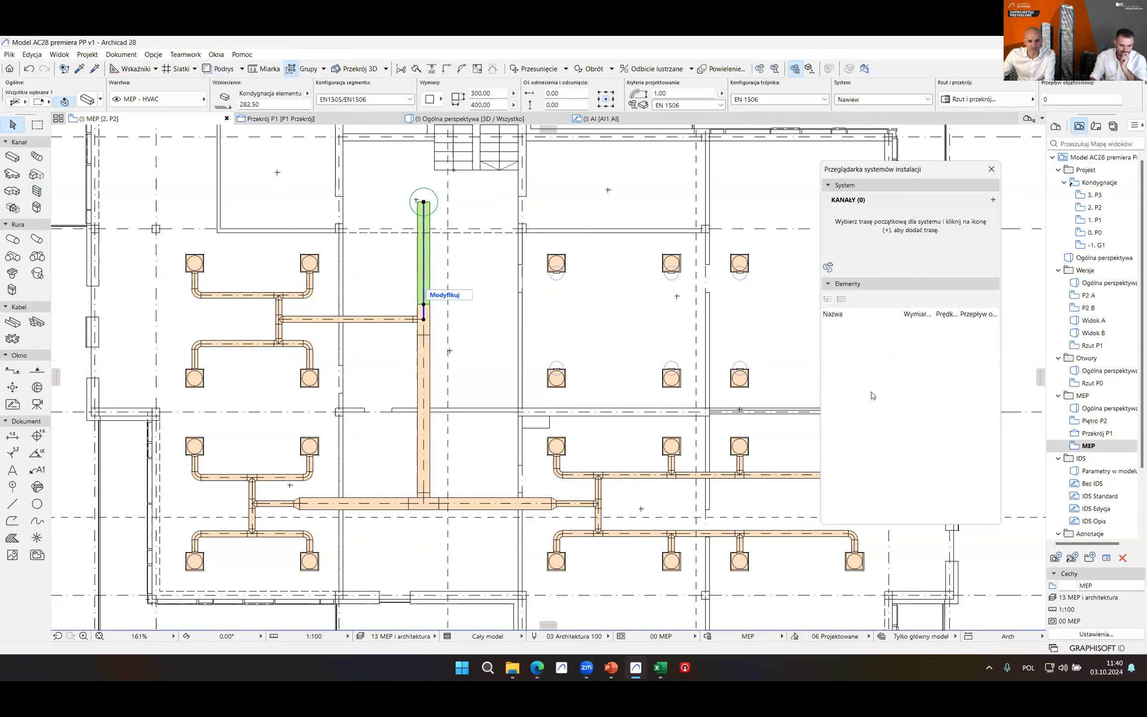
left_click(993, 200)
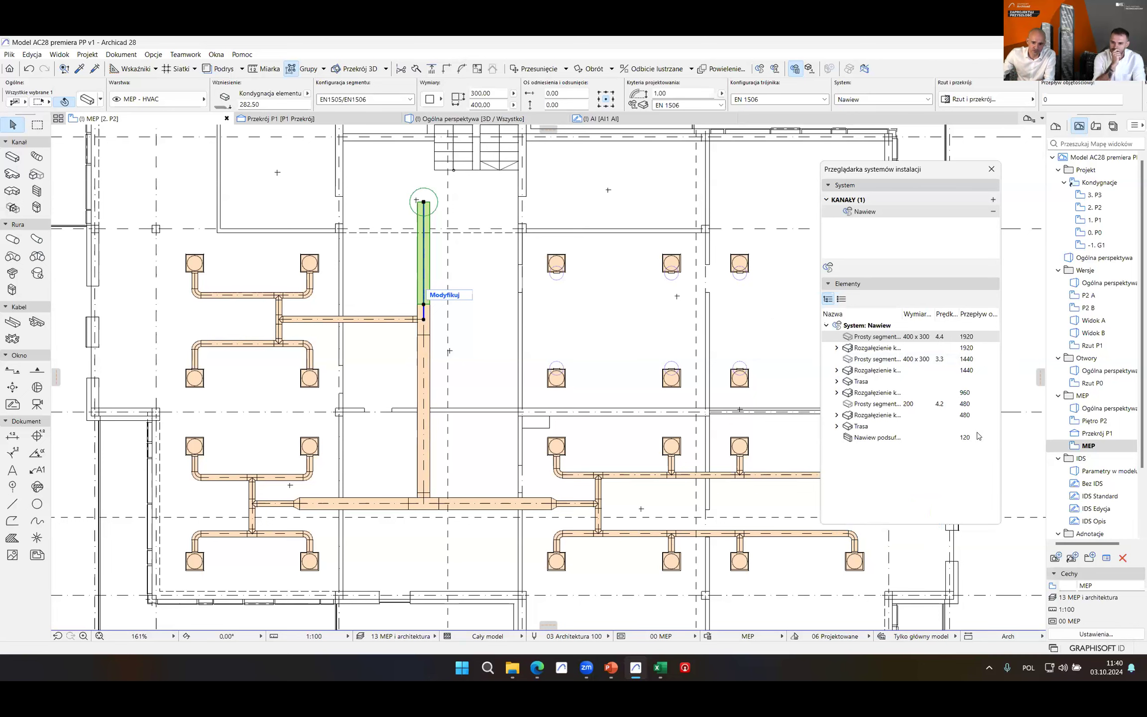
left_click_drag(817, 316, 762, 316)
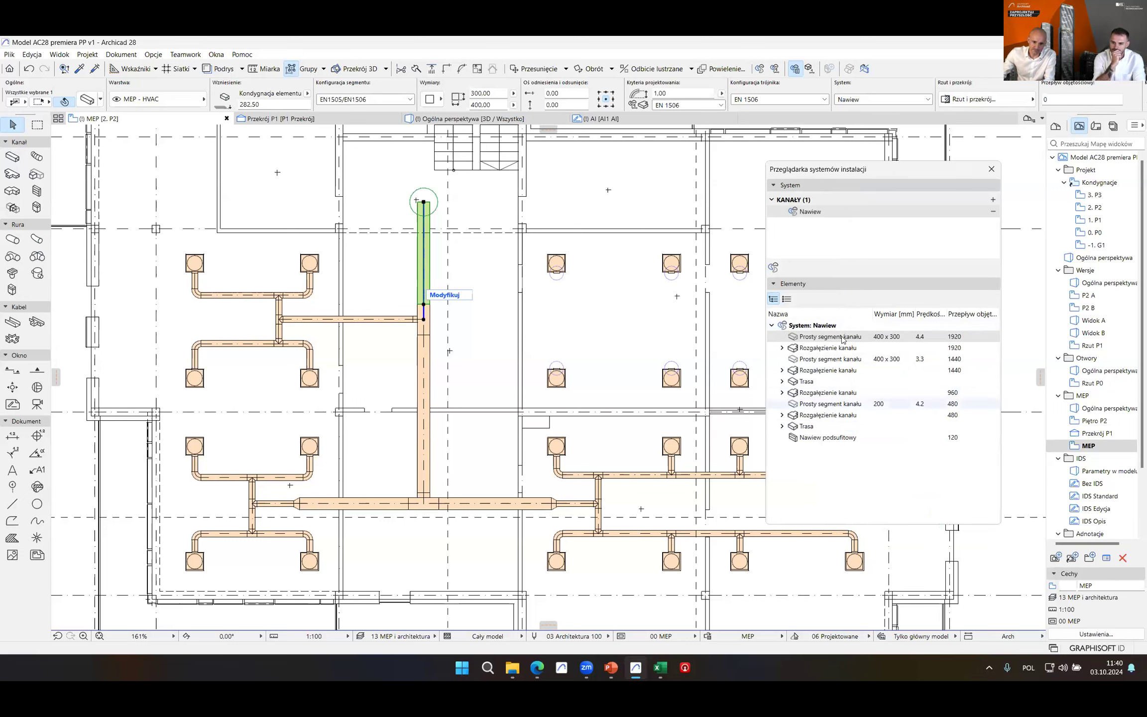
- Select the whole Nawiew system and resize its ducts with the duct size optimiser, keeping the rectangular ducts' maximum velocity at 2.0 m/s
left_click(828, 326)
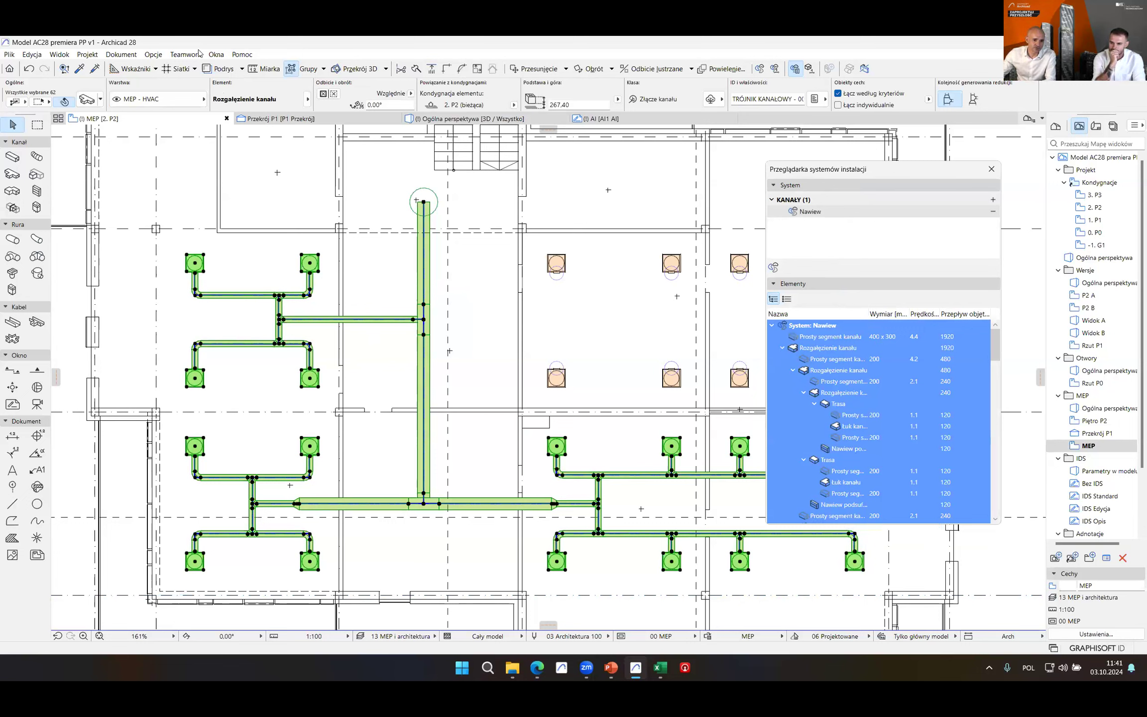
left_click(217, 56)
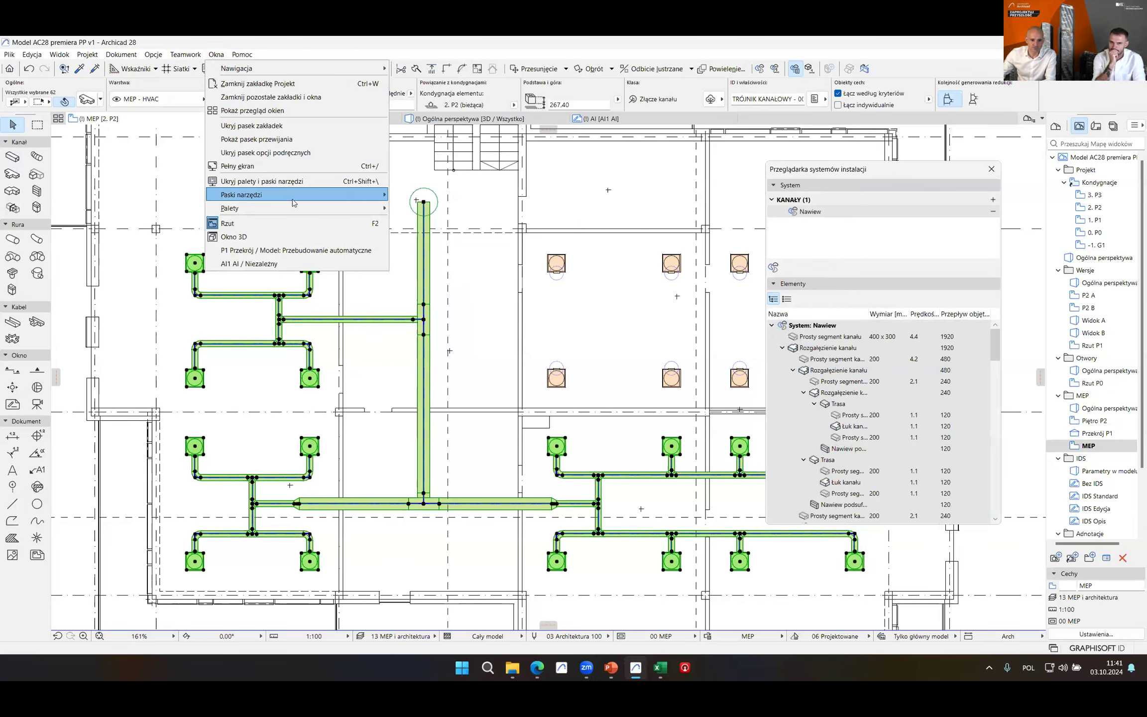
mouse_move(295, 211)
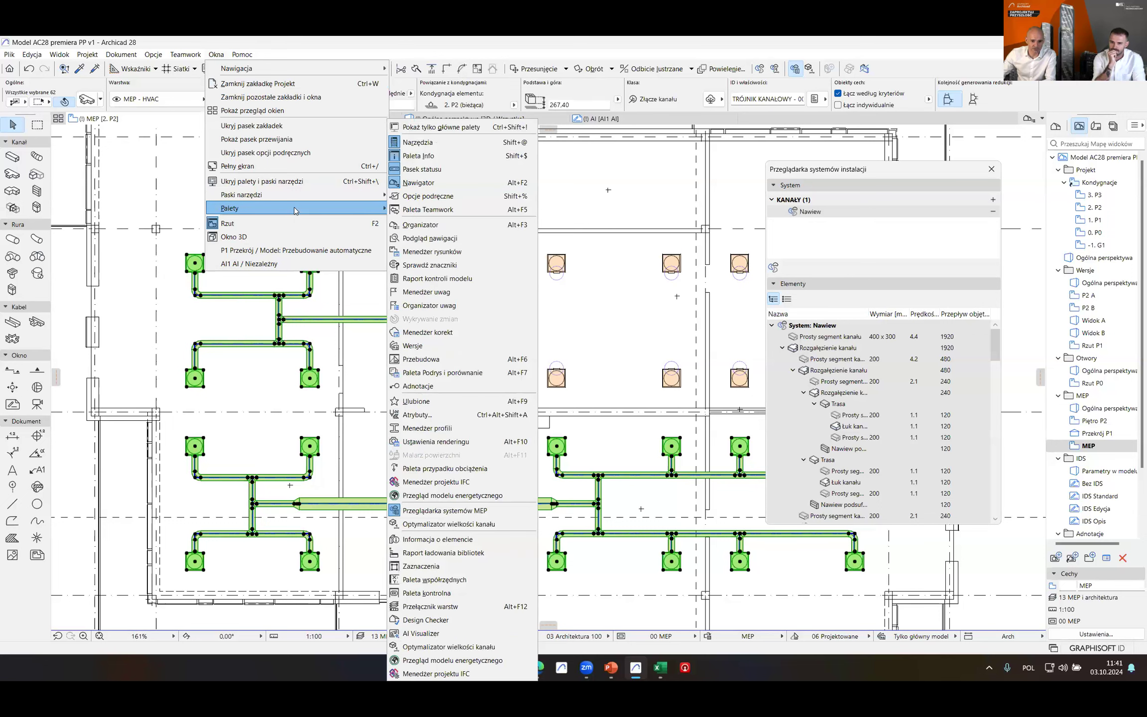
left_click(467, 524)
left_click_drag(770, 154, 673, 139)
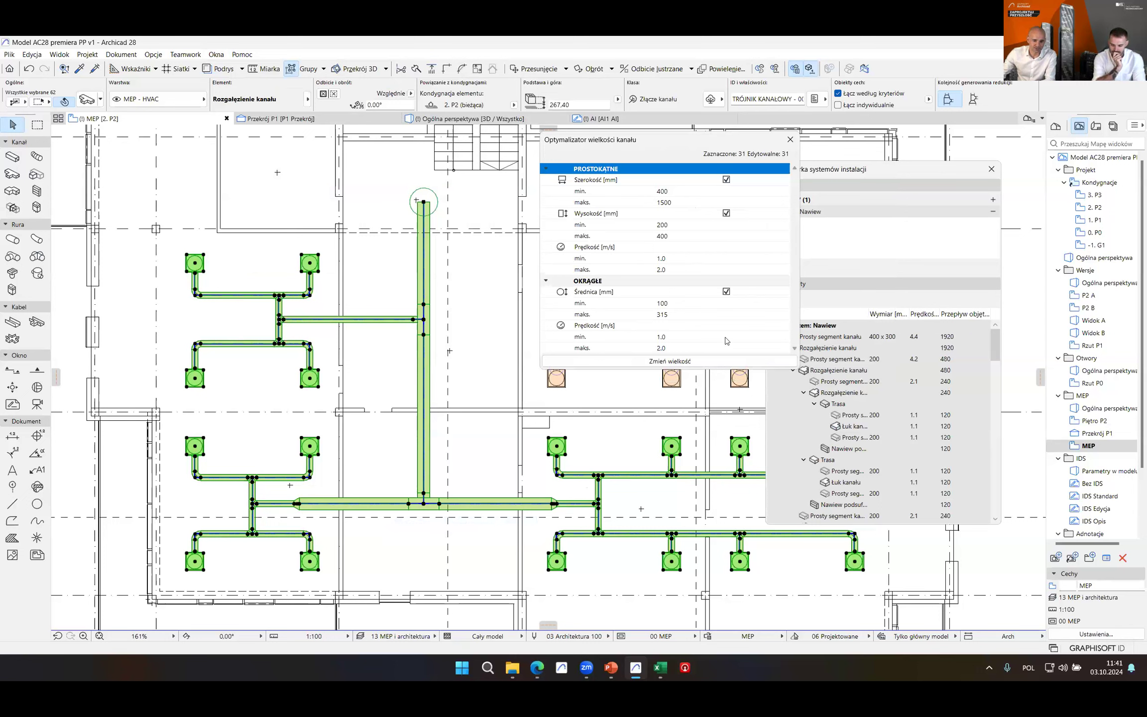
left_click(671, 270)
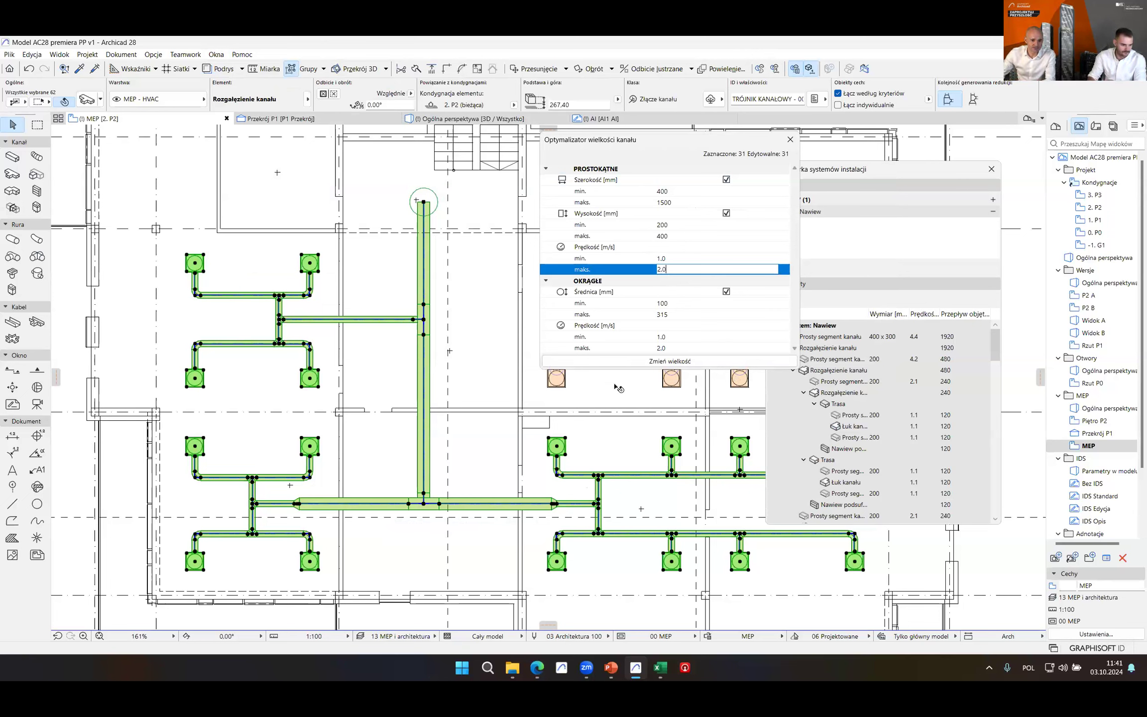
left_click(667, 362)
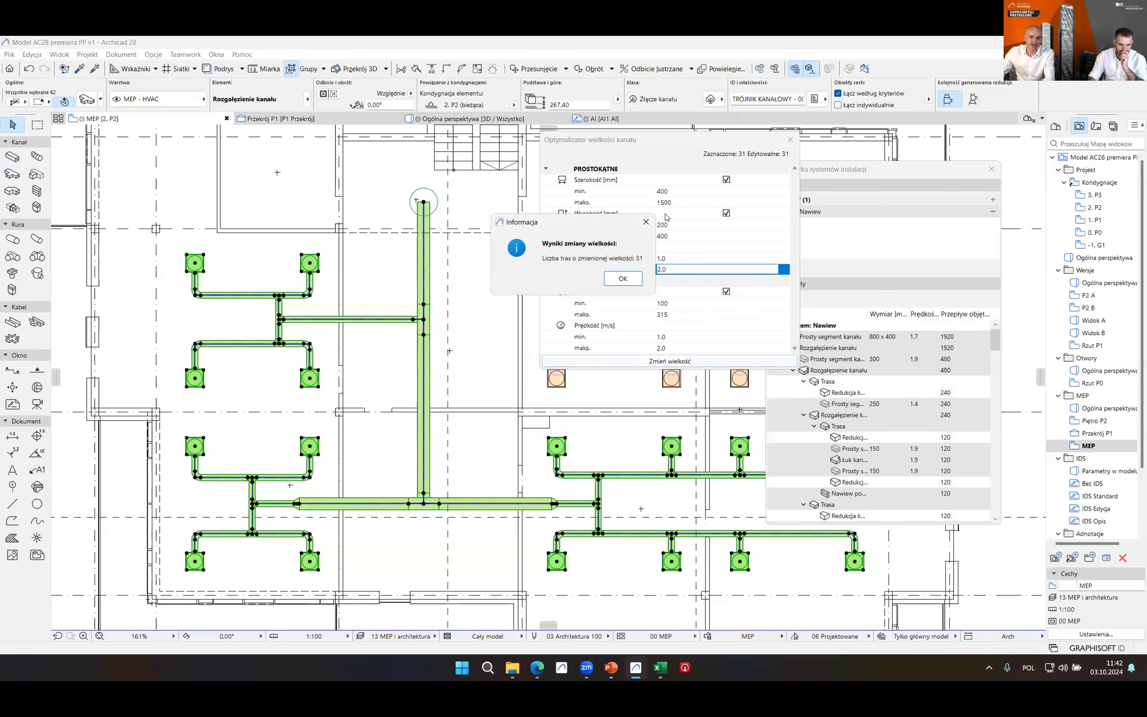
left_click(623, 278)
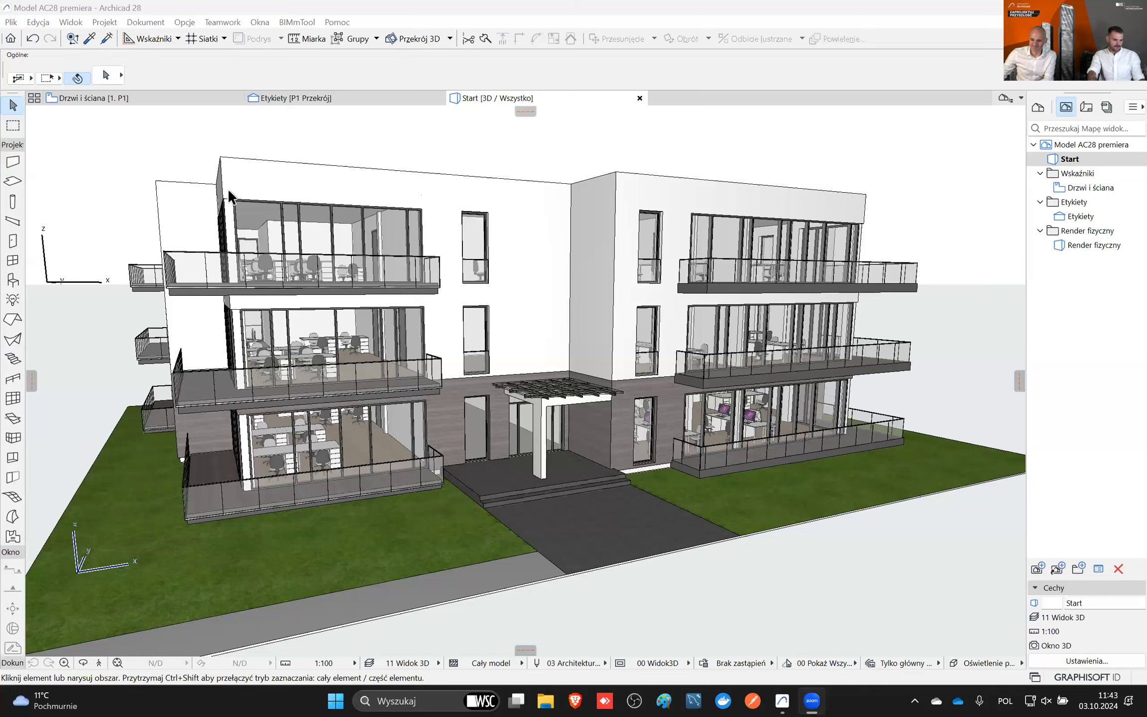
- Review the library packages loaded in the Model AC28 premiera project with the library manager, through to the end of the list
left_click(11, 22)
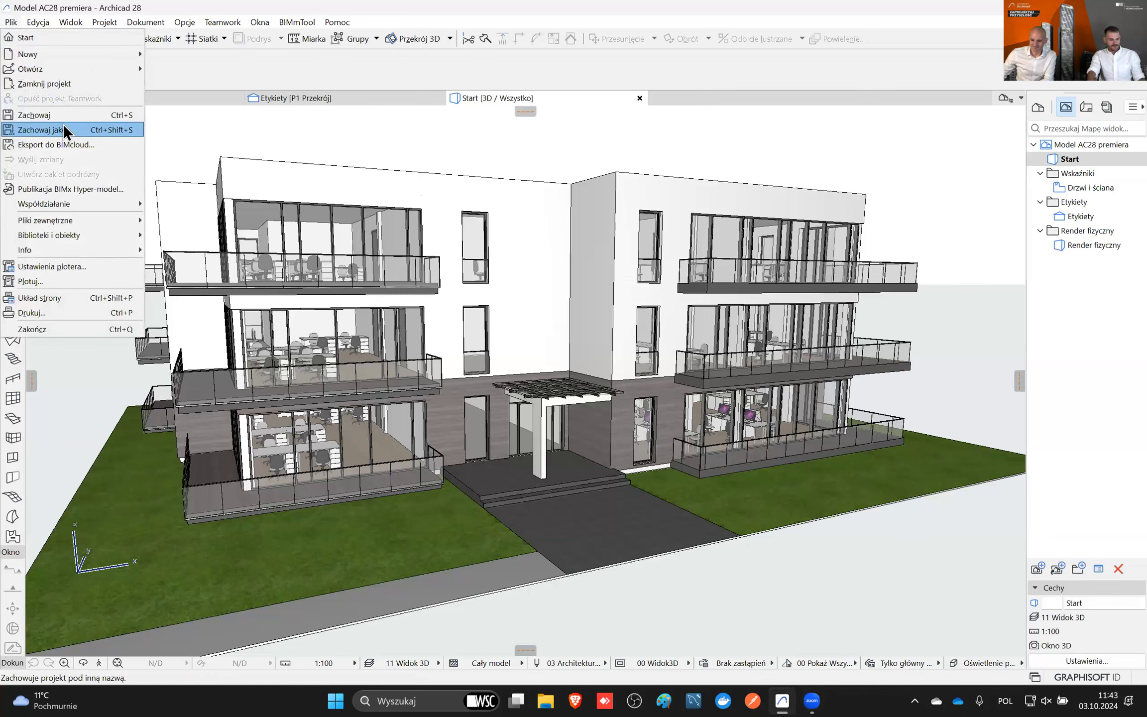
mouse_move(127, 238)
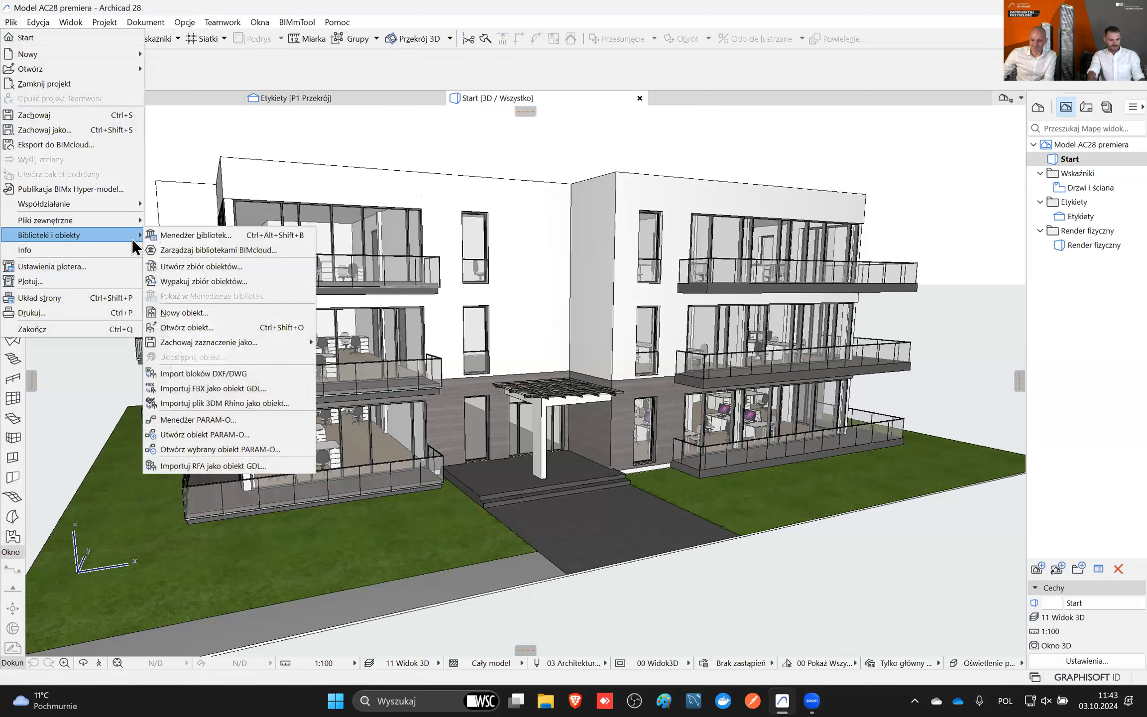
left_click(221, 235)
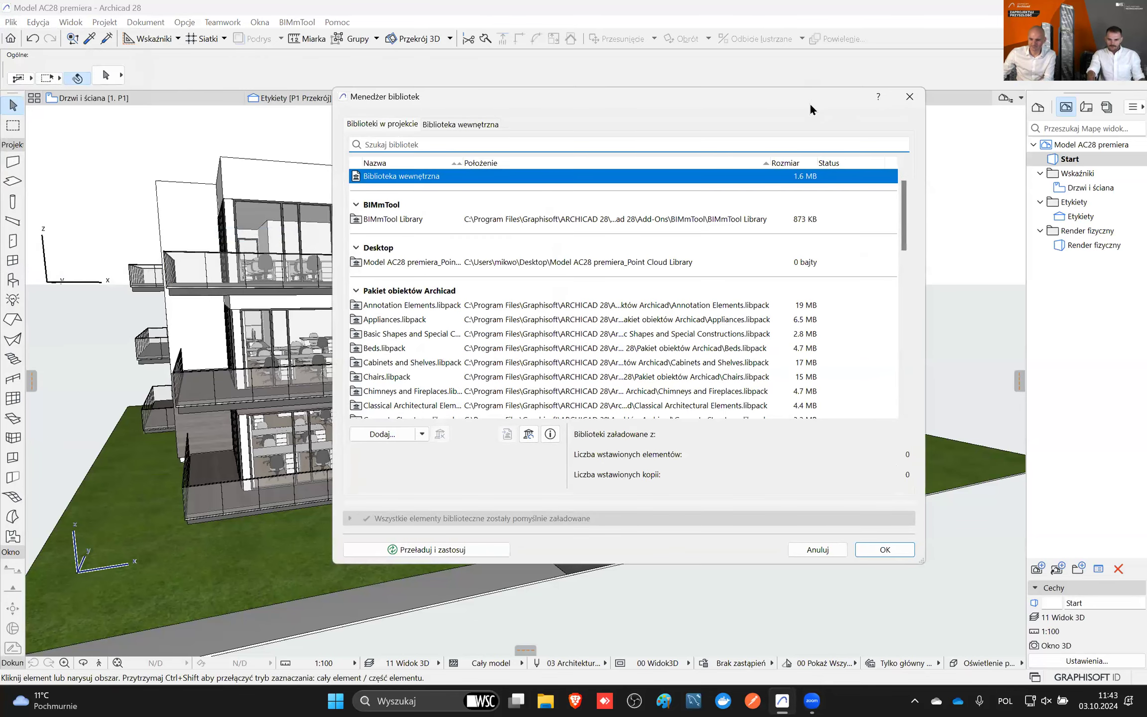
left_click_drag(809, 102, 804, 138)
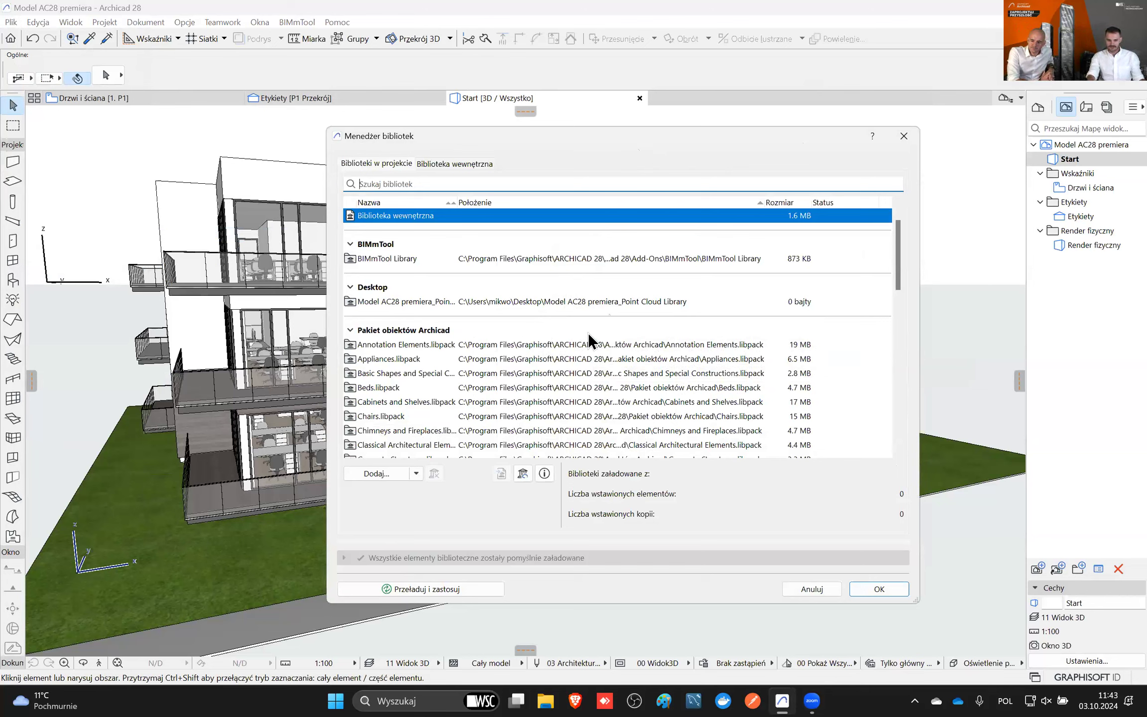
scroll(588, 333, "down", 2)
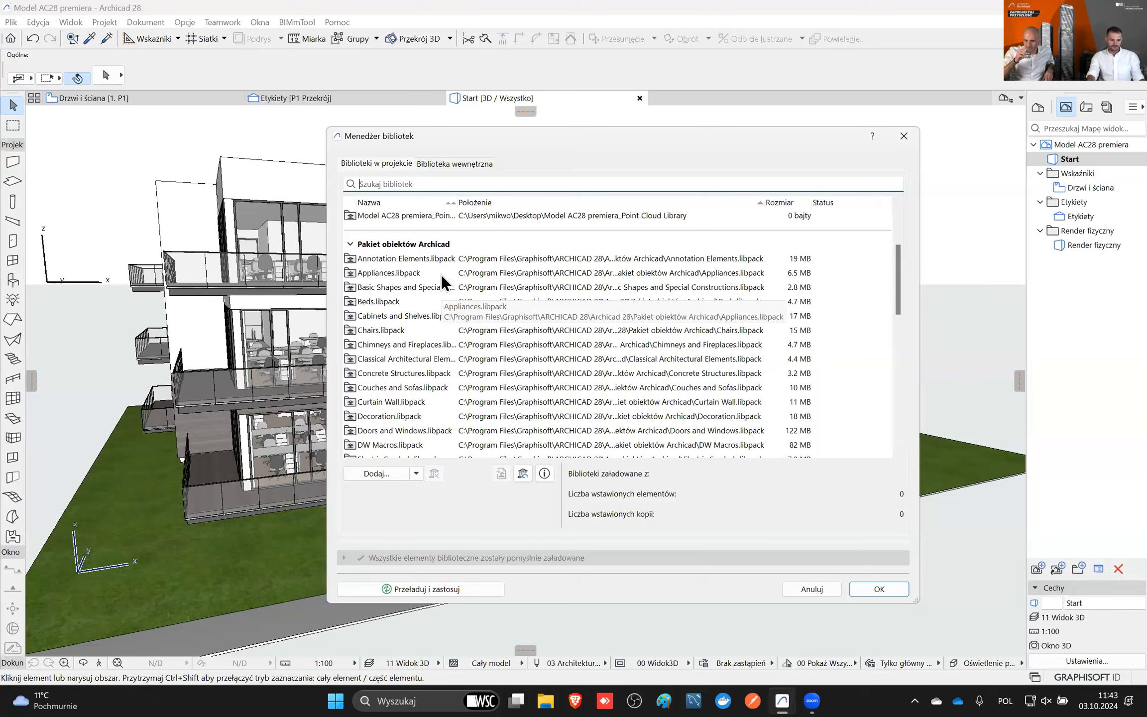
scroll(428, 375, "down", 1)
scroll(428, 375, "down", 4)
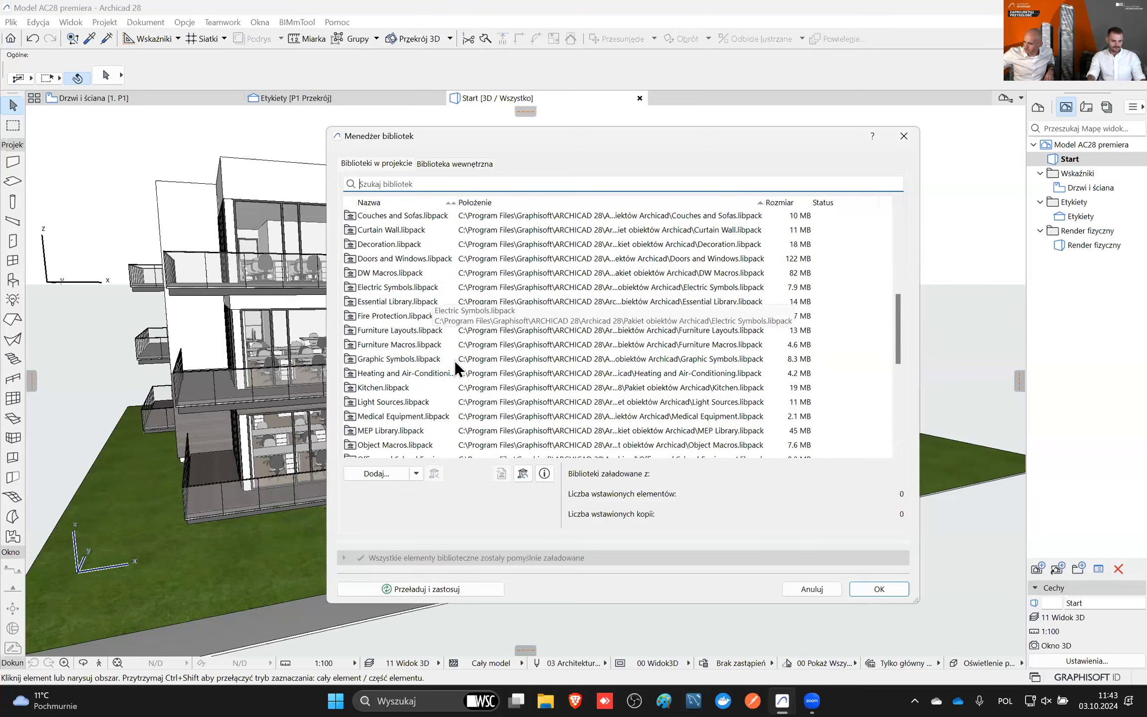
scroll(417, 314, "down", 3)
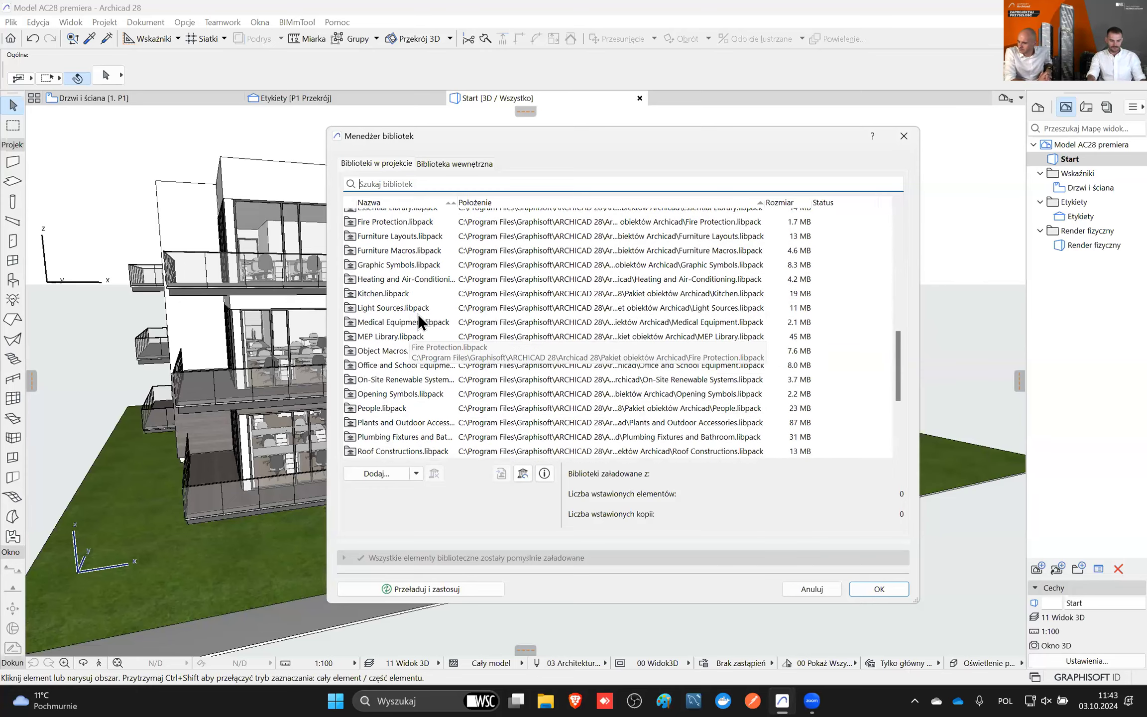
scroll(418, 313, "down", 5)
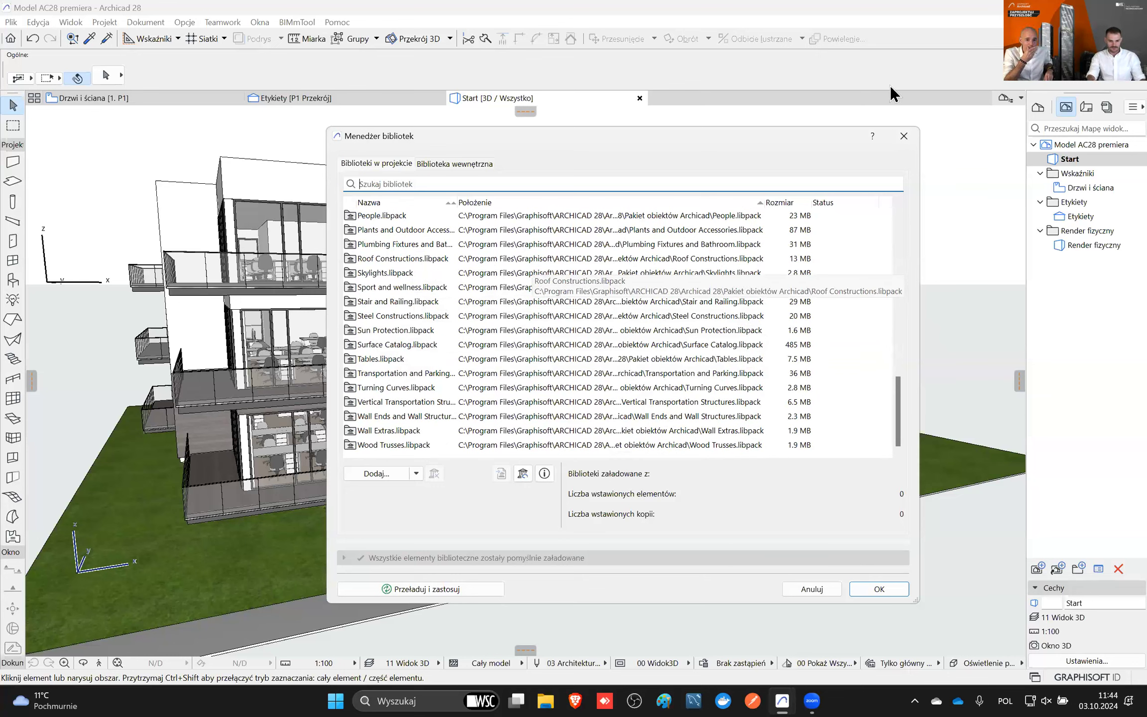
left_click(905, 138)
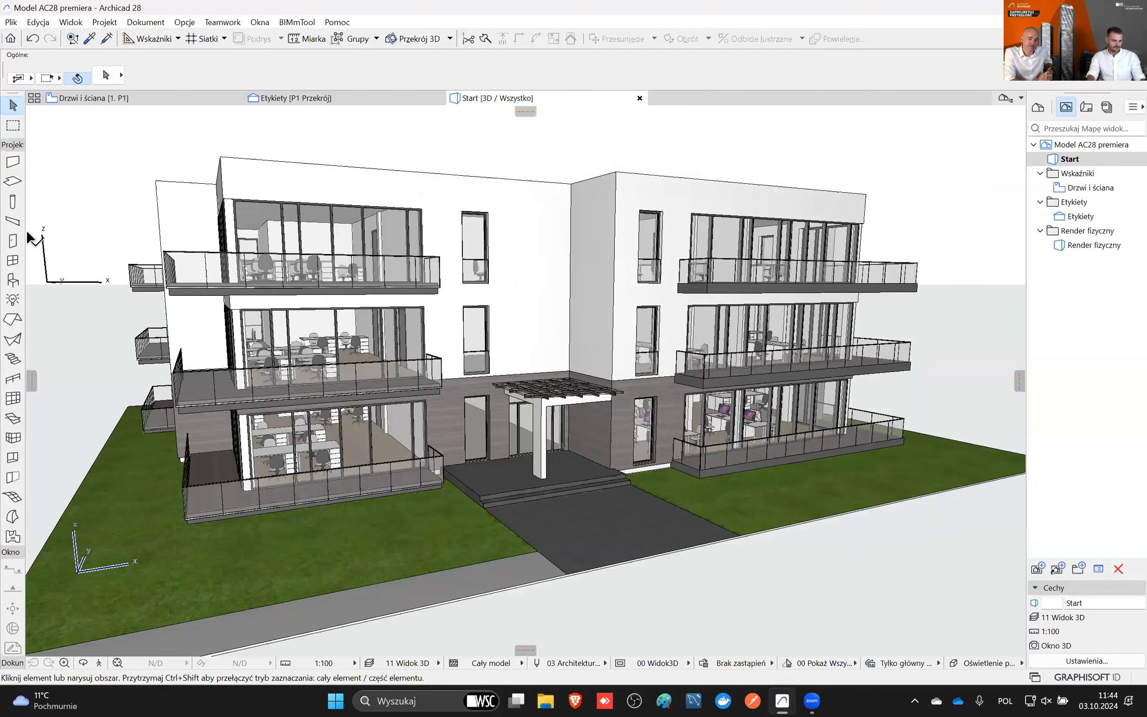
- Examine the loaded libraries' folder tree in the default Object settings, enlarging the tree area, and leave the settings
left_click(13, 280)
double_click(12, 280)
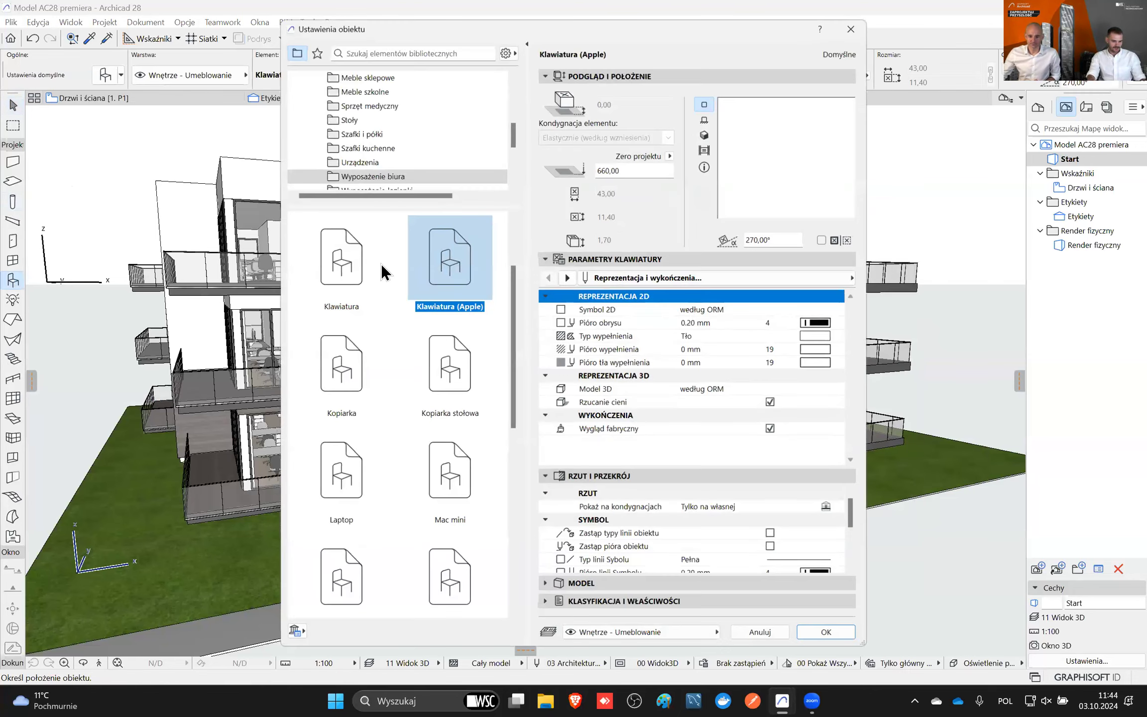
left_click_drag(494, 201, 468, 553)
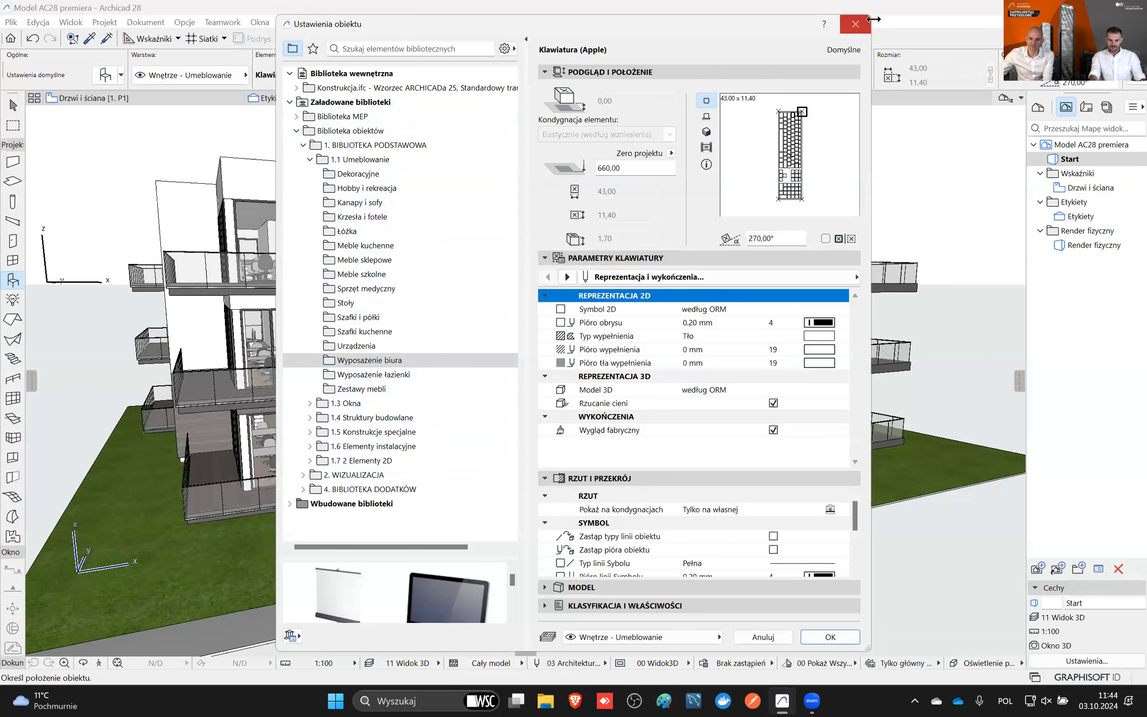
left_click(852, 25)
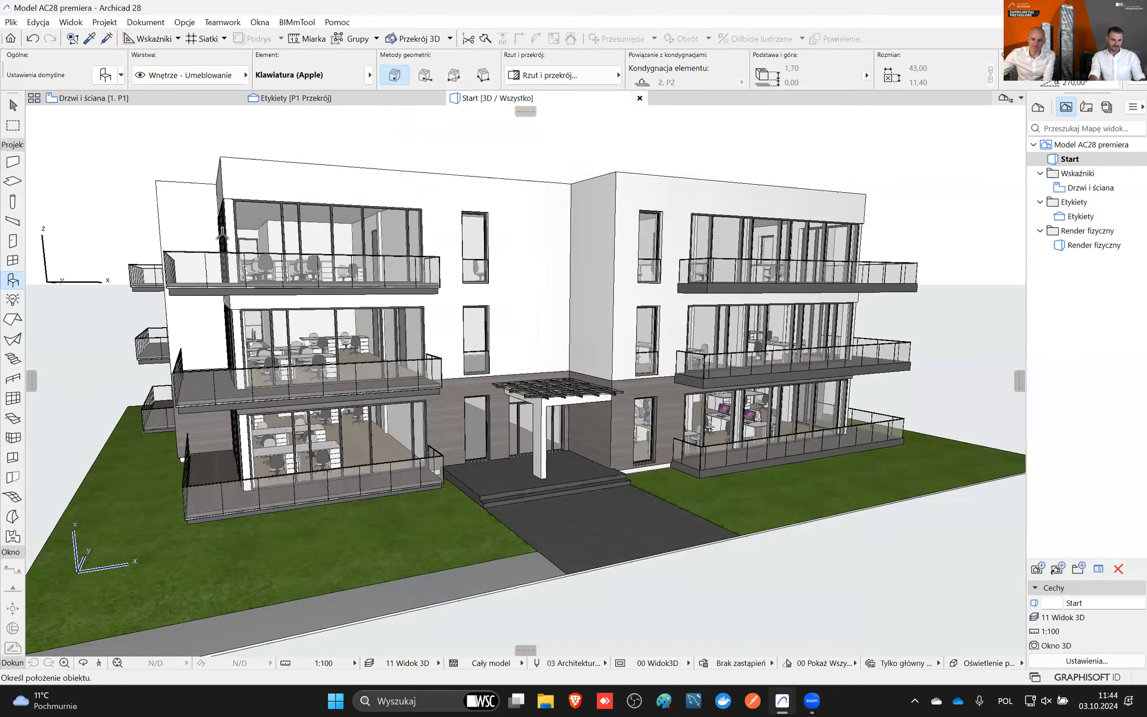
- Start adding a library in the library manager and browse to the Pakiet obiektów Archicad folder
left_click(12, 24)
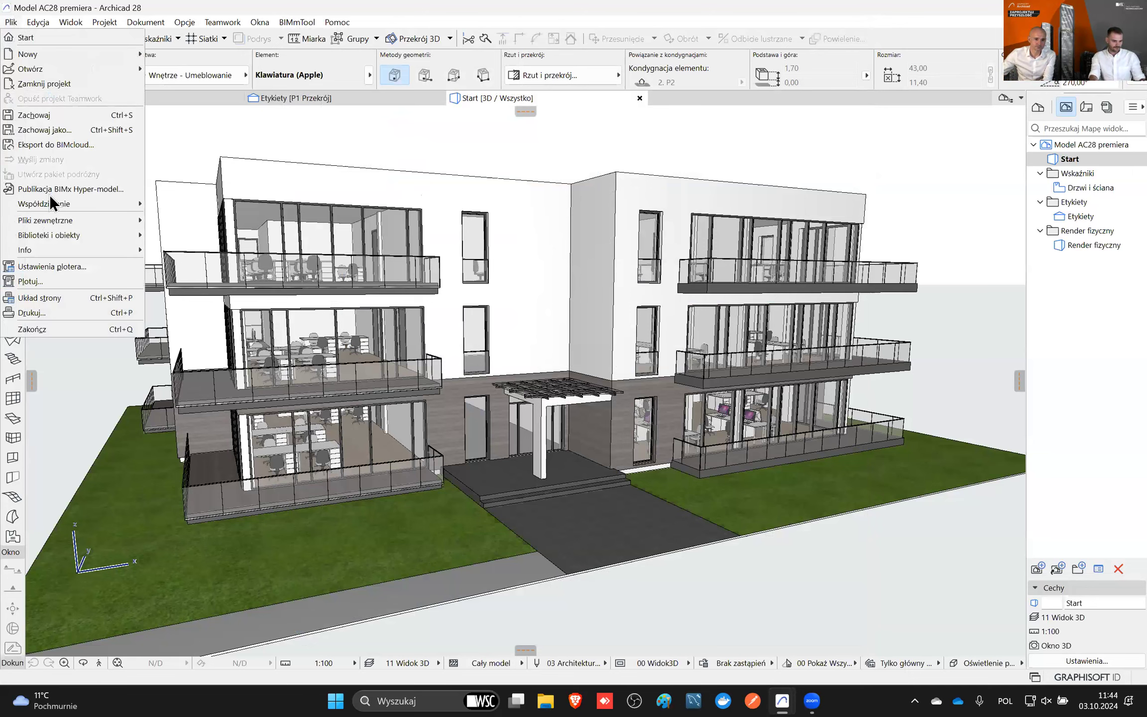
mouse_move(70, 236)
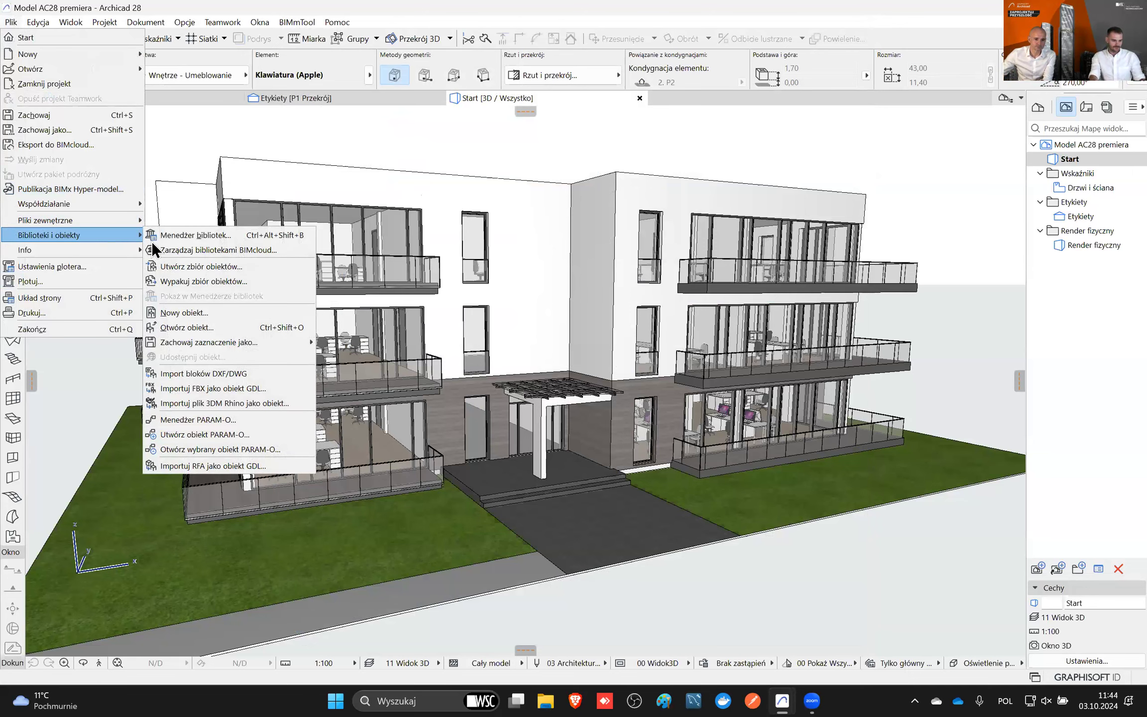
left_click(223, 234)
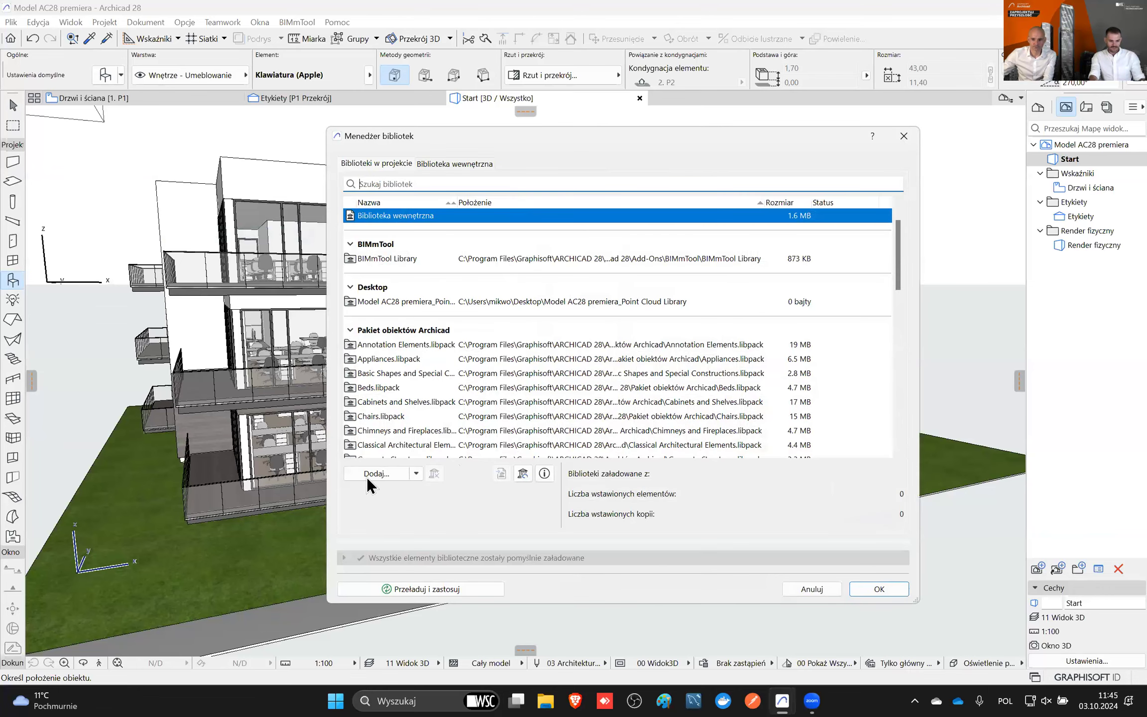
left_click(370, 472)
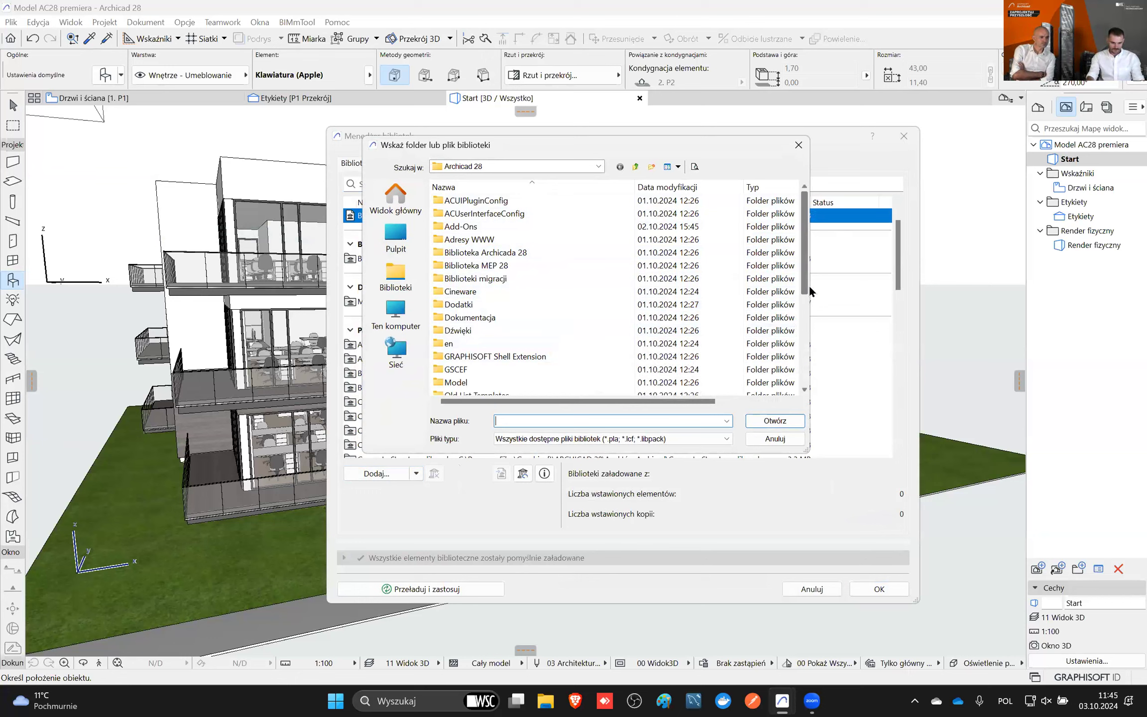
scroll(809, 286, "down", 2)
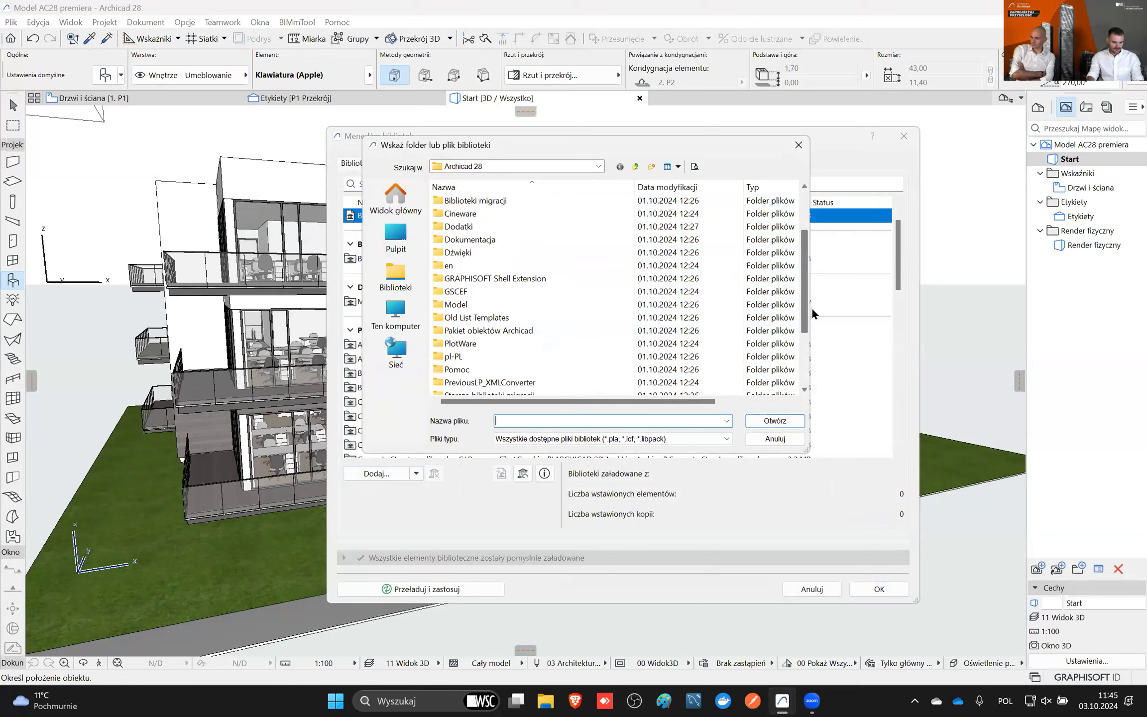
scroll(813, 311, "down", 1)
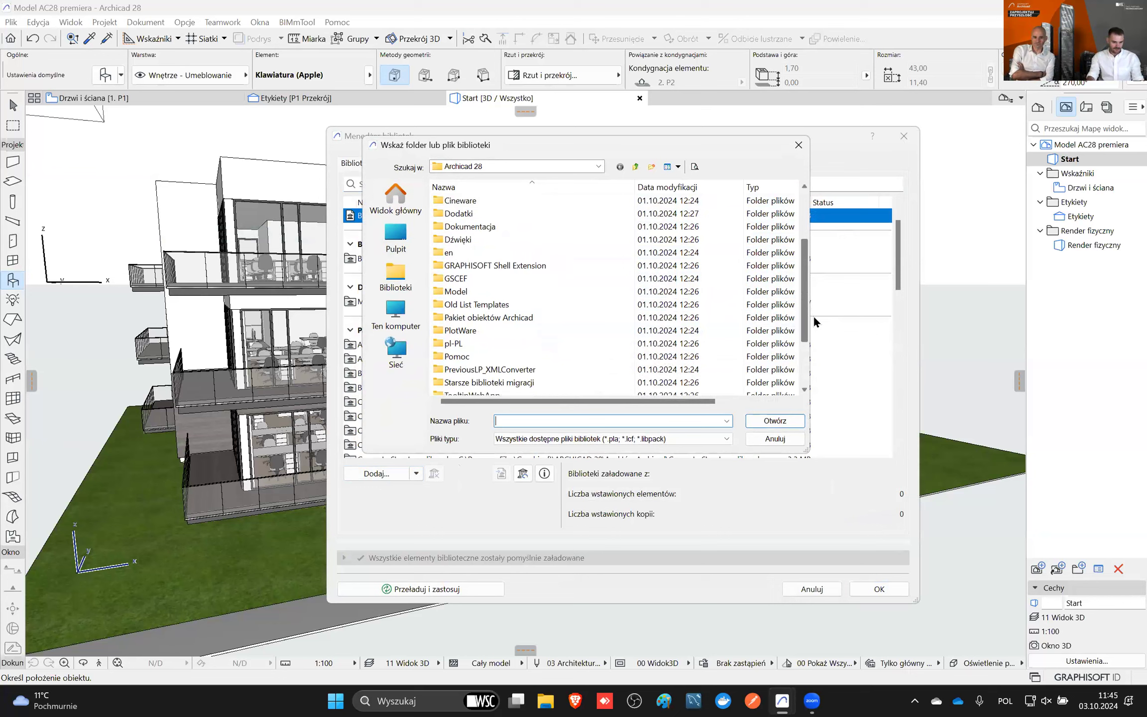
left_click(476, 321)
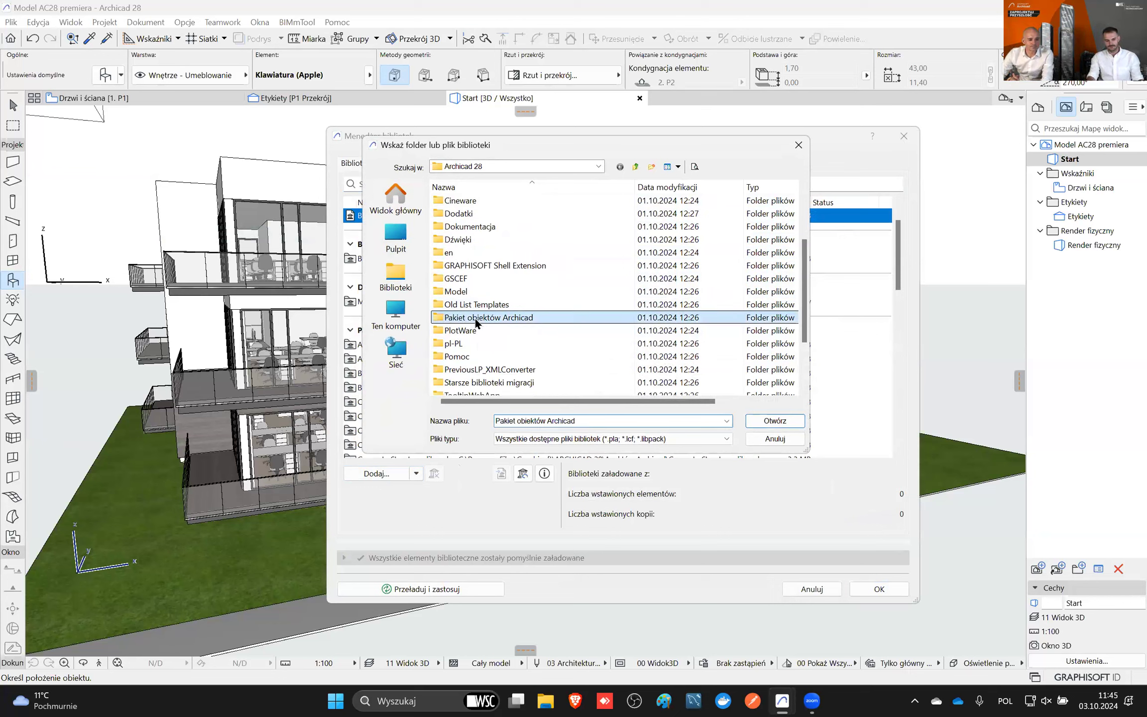
double_click(500, 315)
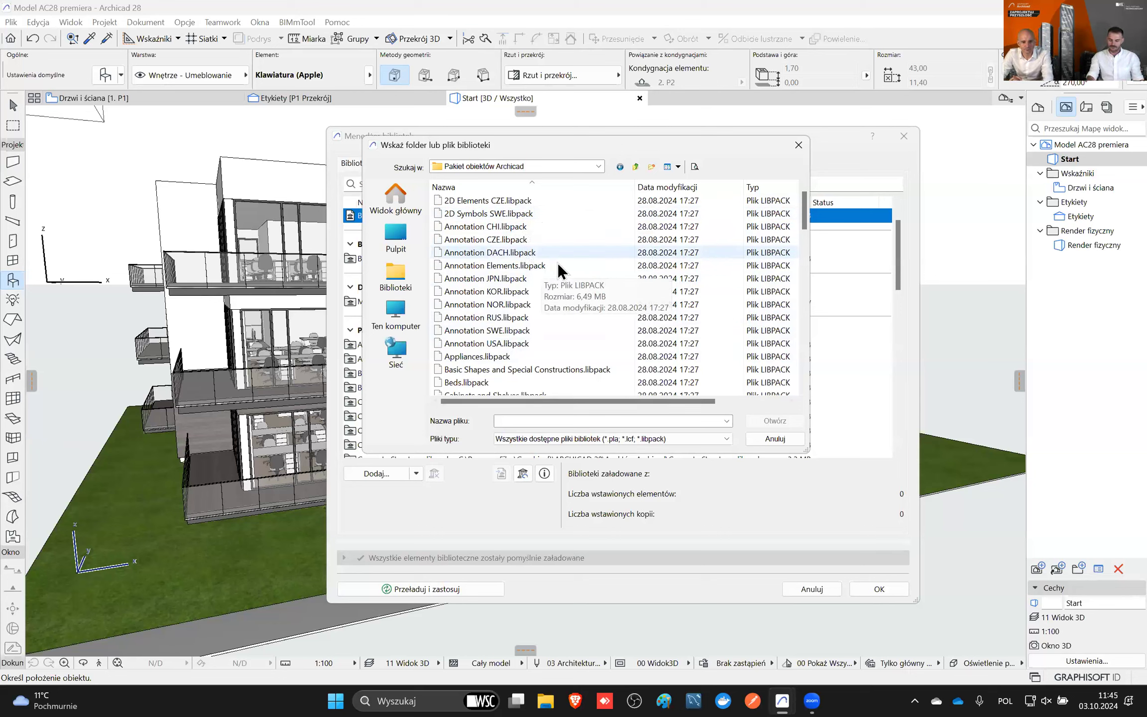
- Add the Doors and Windows SWE.libpack package to the project, reload and apply the libraries, and close the library manager
scroll(558, 264, "down", 2)
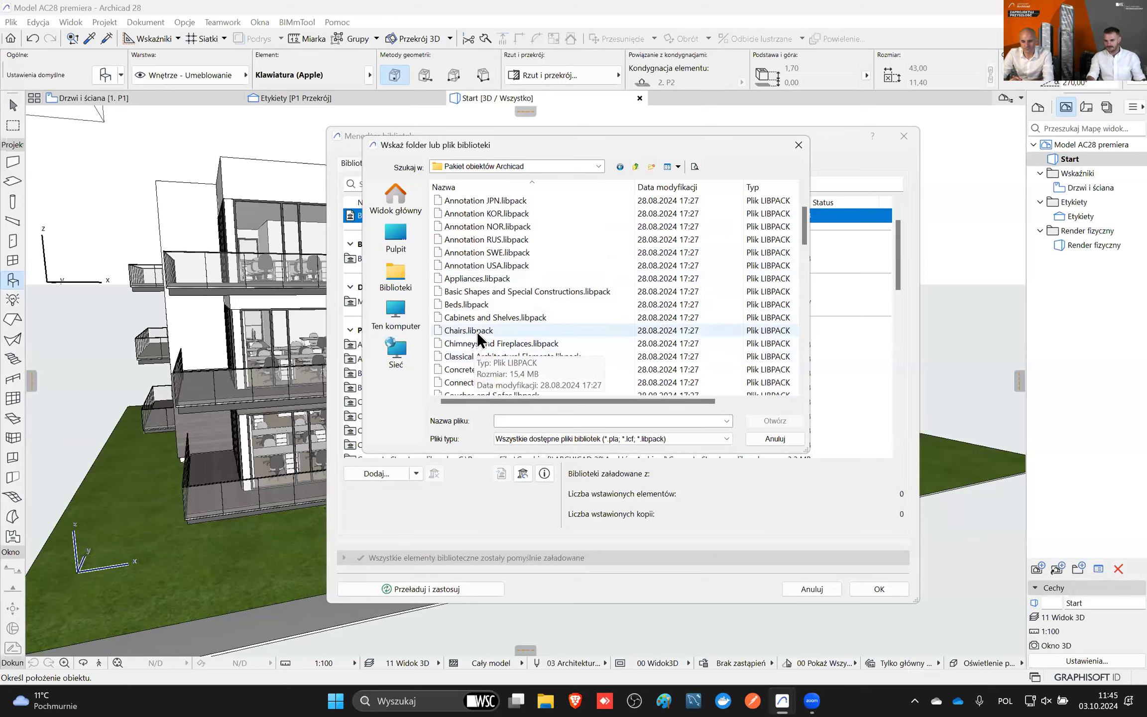
scroll(518, 309, "up", 2)
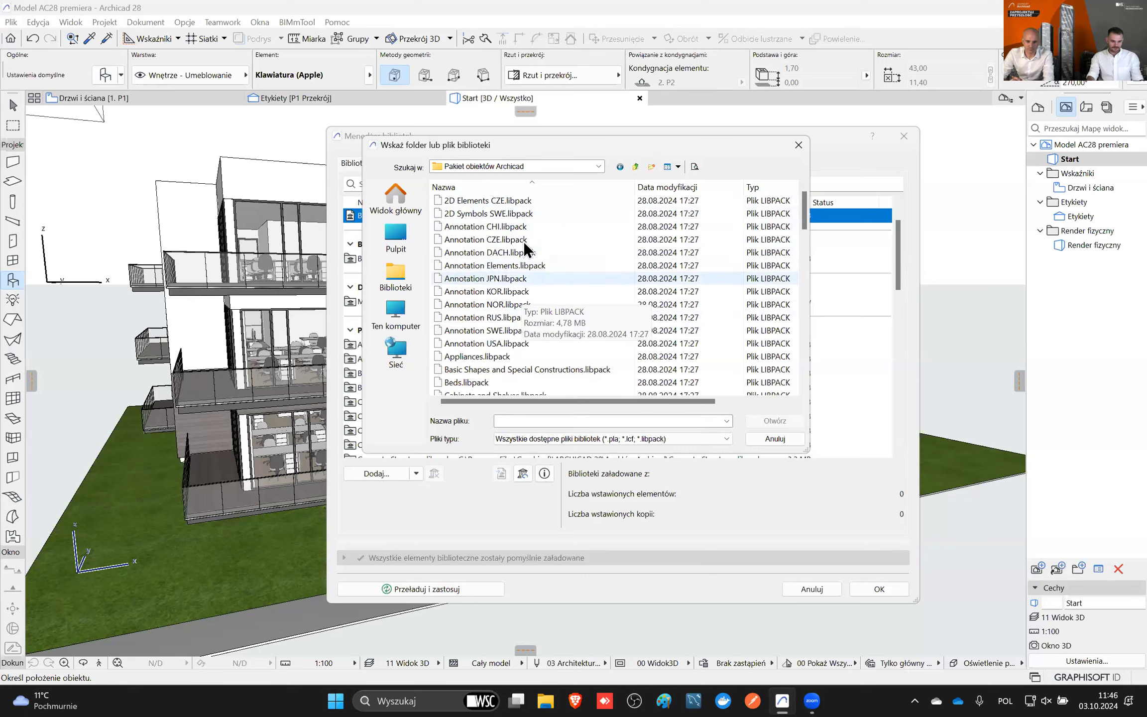
scroll(550, 294, "down", 1)
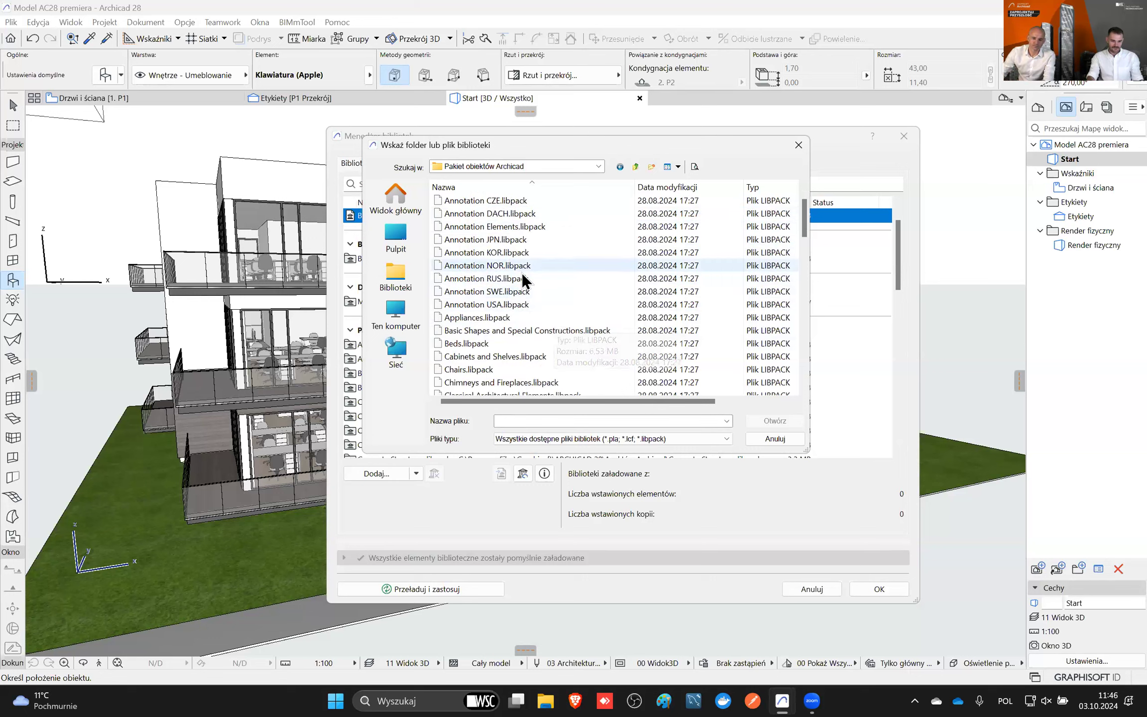
scroll(548, 271, "down", 2)
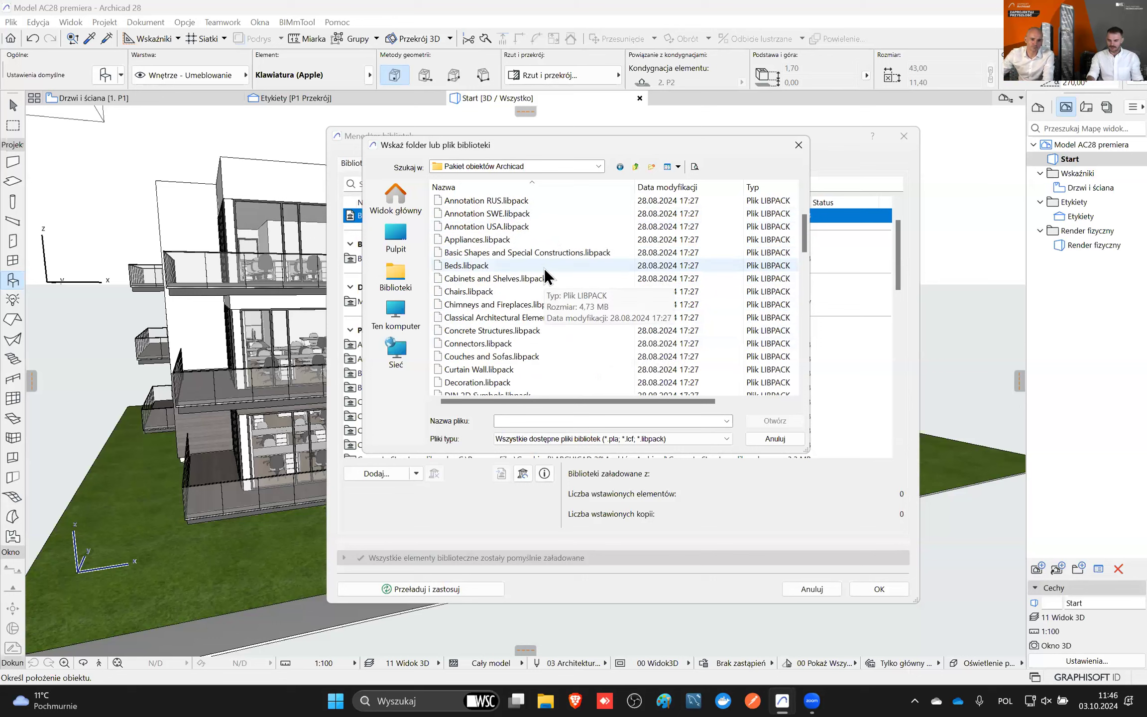
scroll(560, 252, "down", 1)
scroll(561, 256, "down", 2)
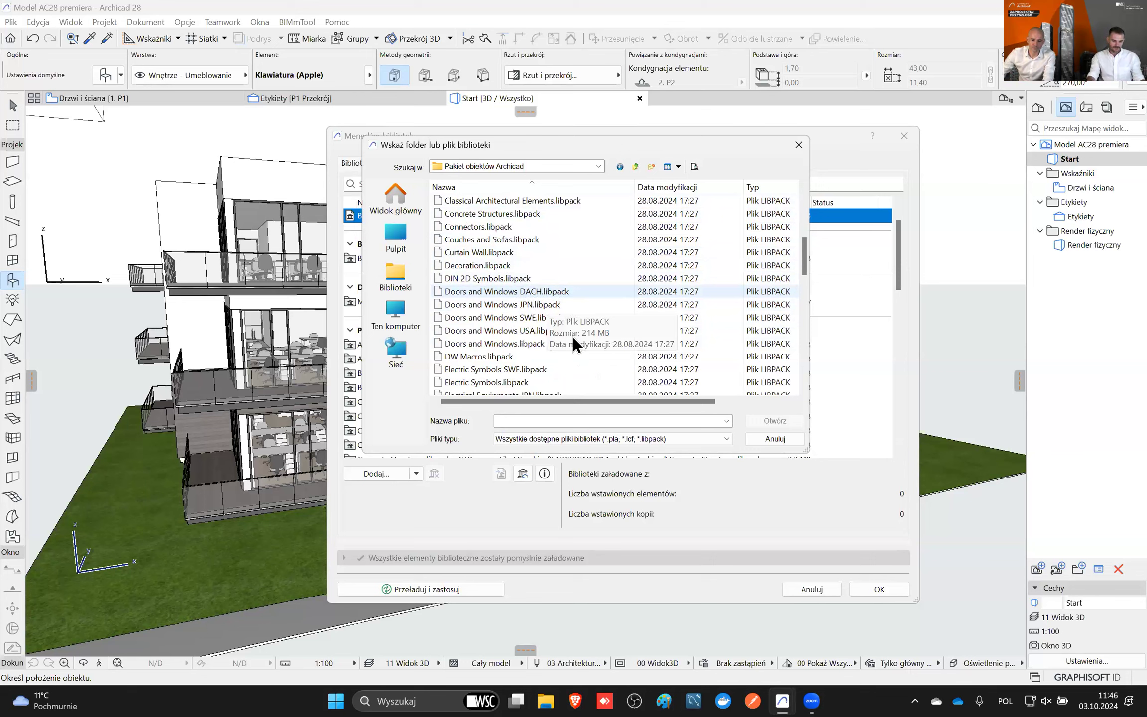
left_click(506, 317)
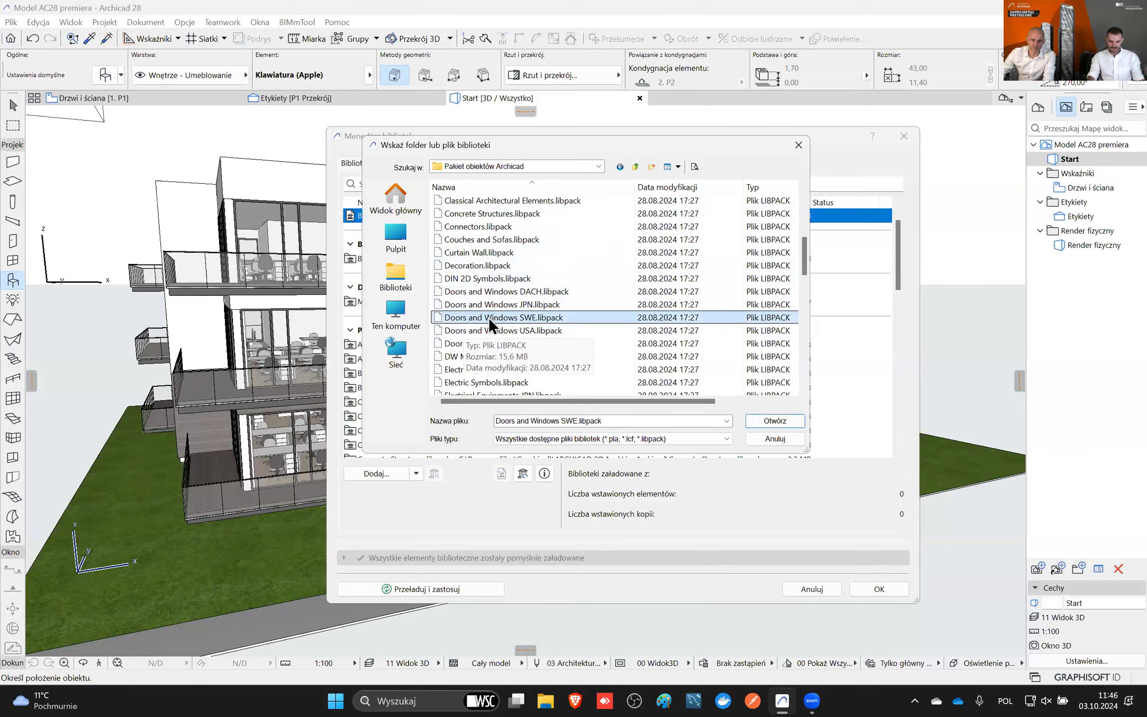
left_click(777, 422)
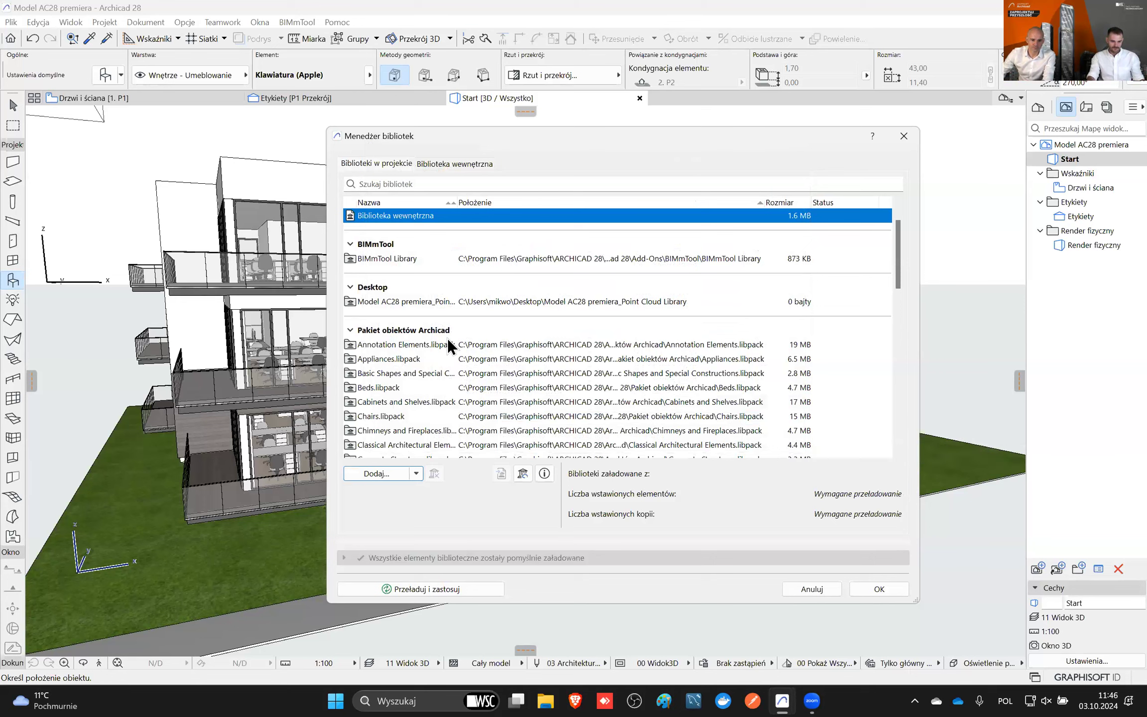
left_click(418, 589)
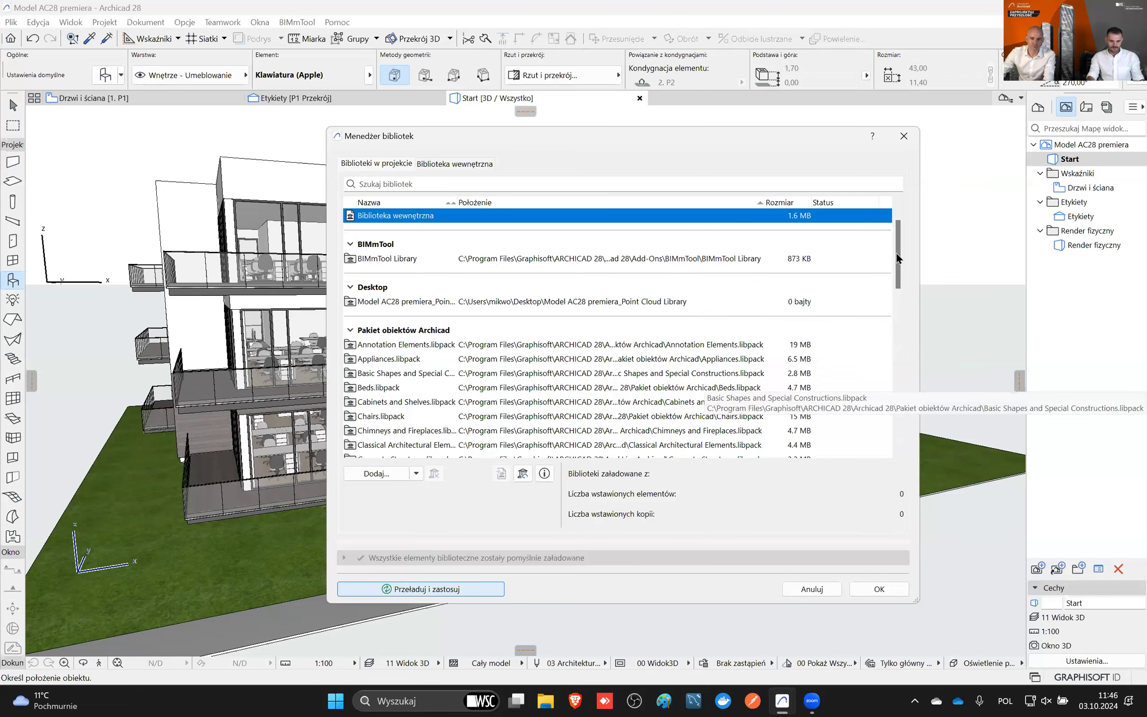
left_click(904, 135)
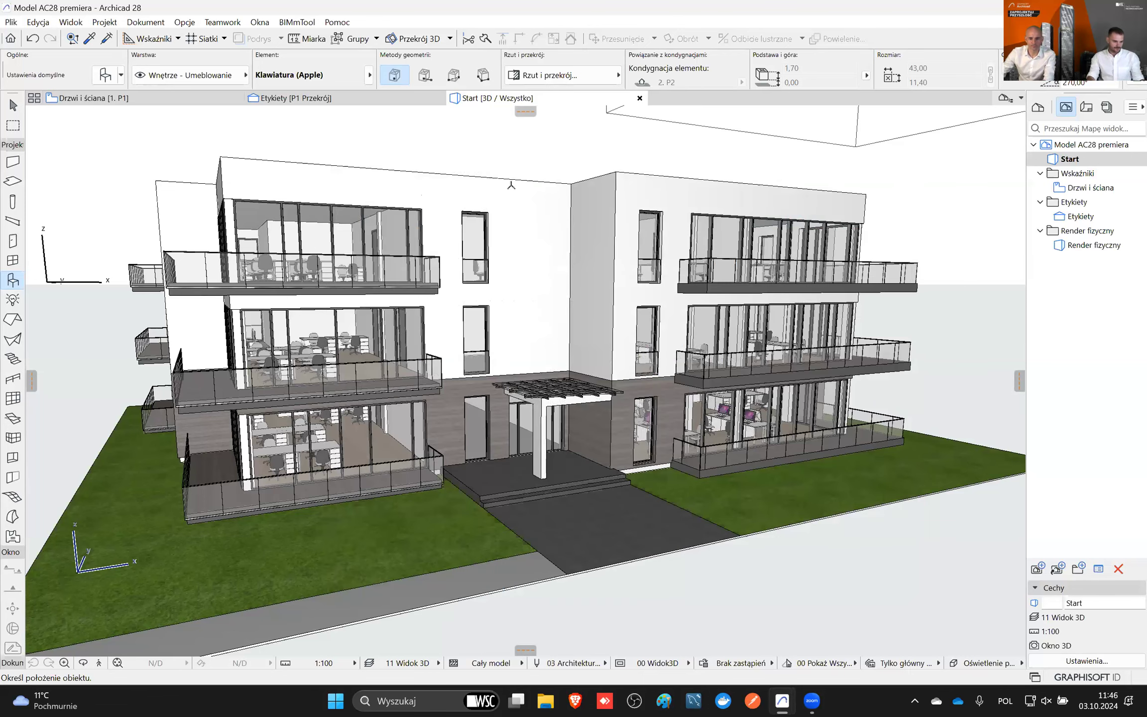
- Set the default window to Okno trójkątne SWE from the Okna specjalne folder of 1.3 Okna SWE
left_click(14, 260)
double_click(13, 260)
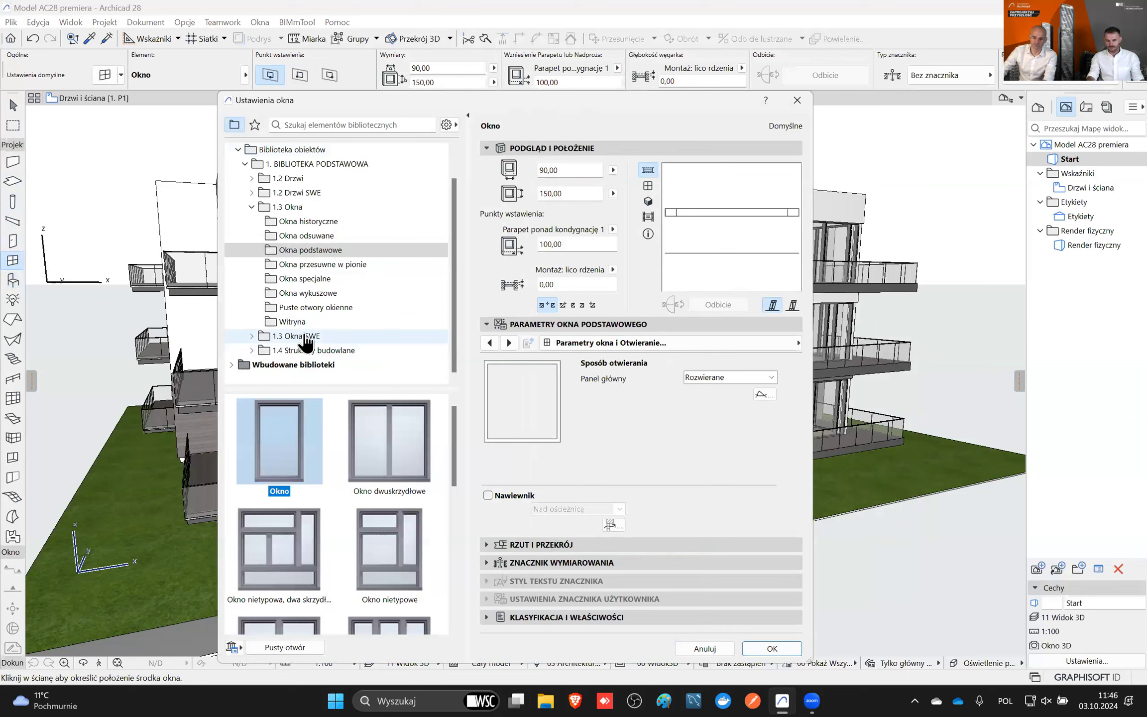
left_click(270, 338)
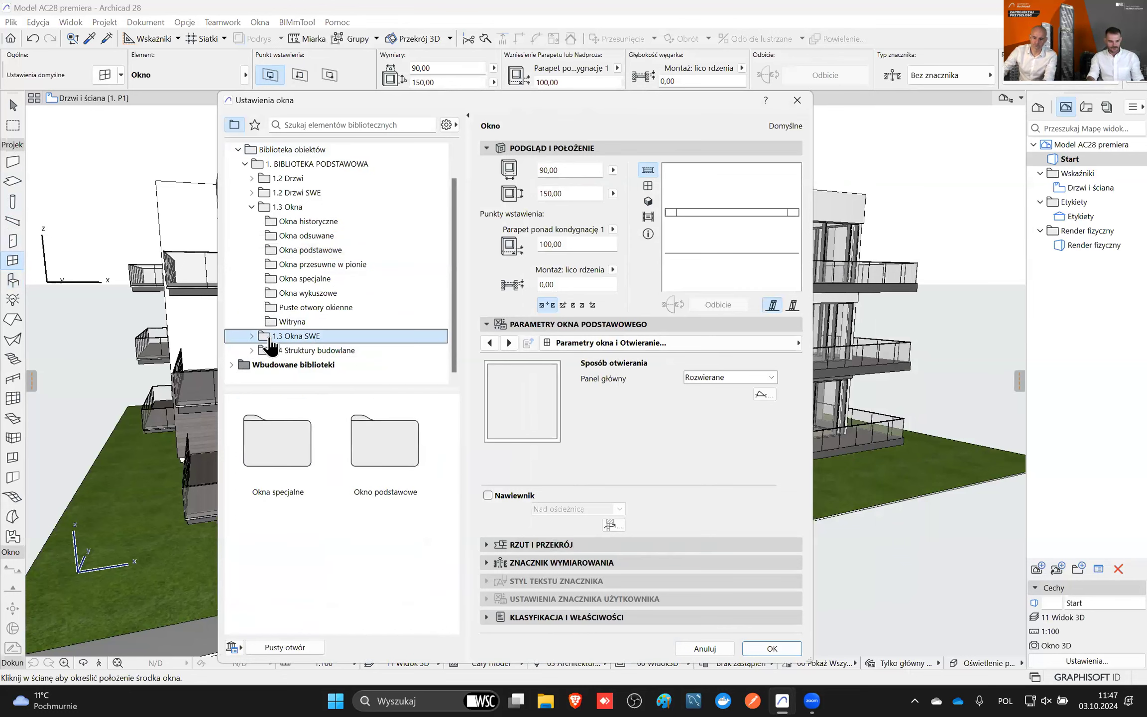
double_click(285, 437)
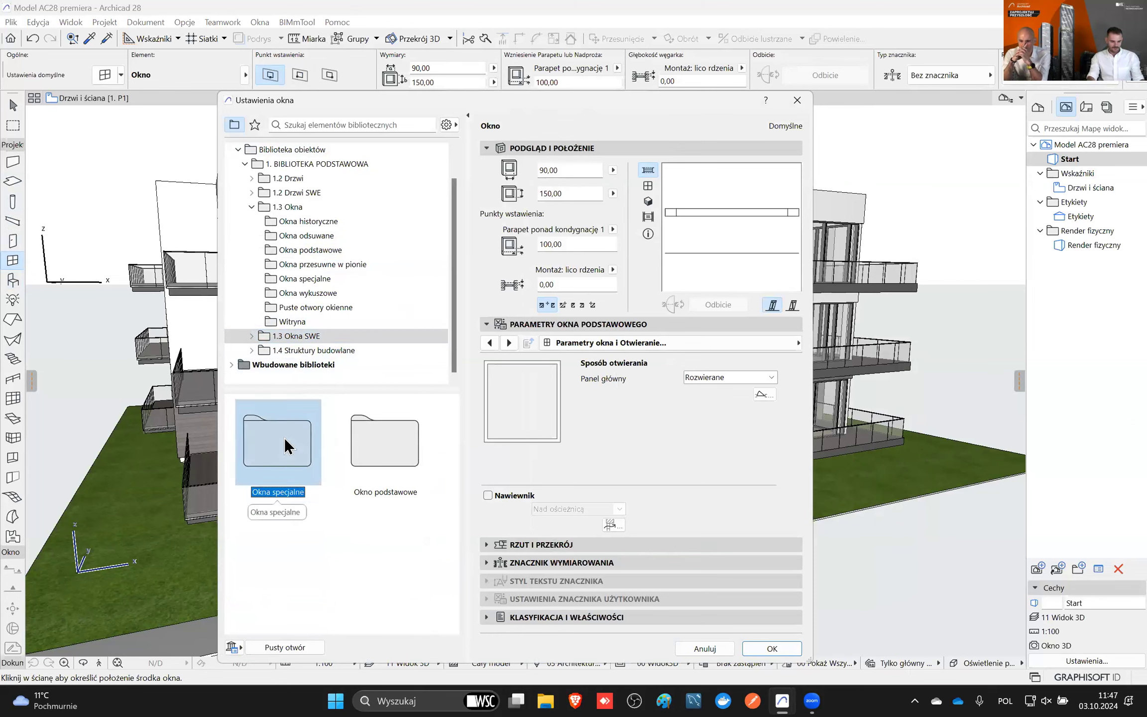
scroll(386, 444, "up", 2)
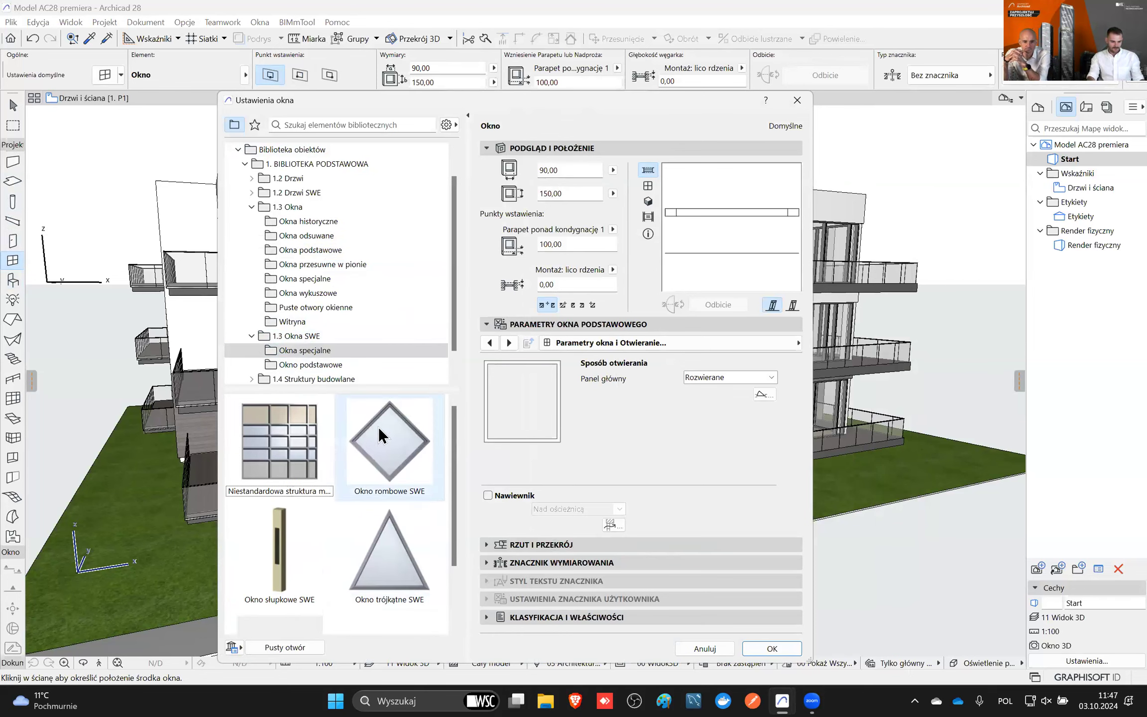
left_click(323, 366)
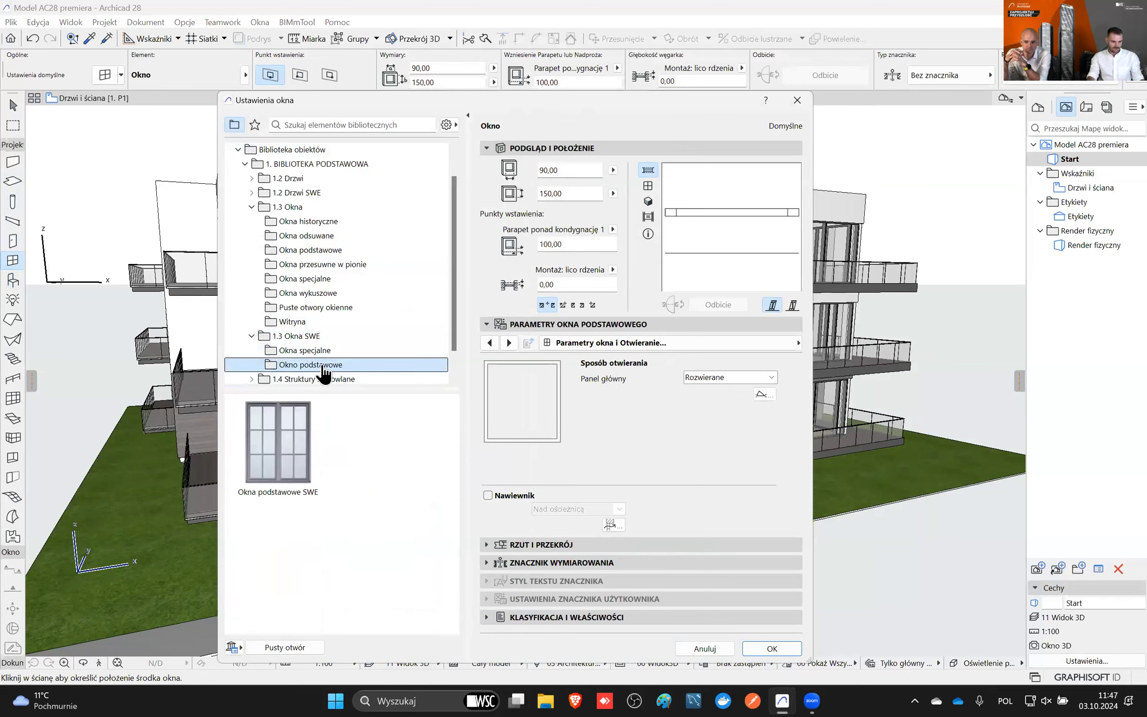
left_click(313, 350)
scroll(341, 443, "down", 1)
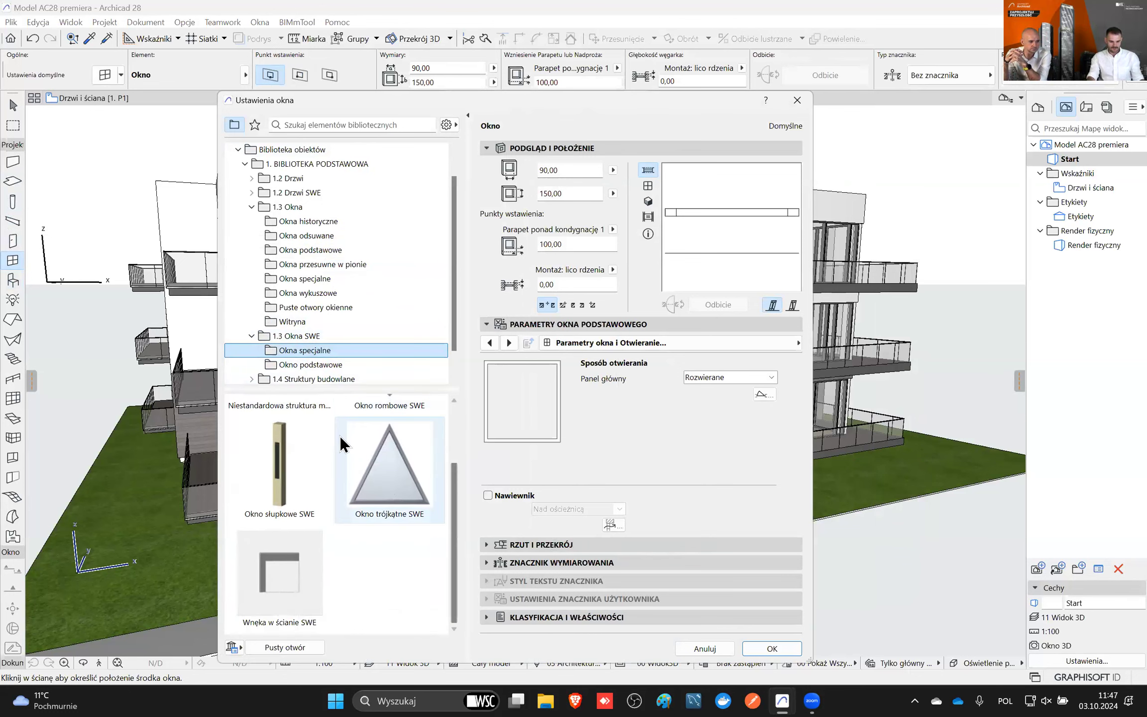
left_click(405, 493)
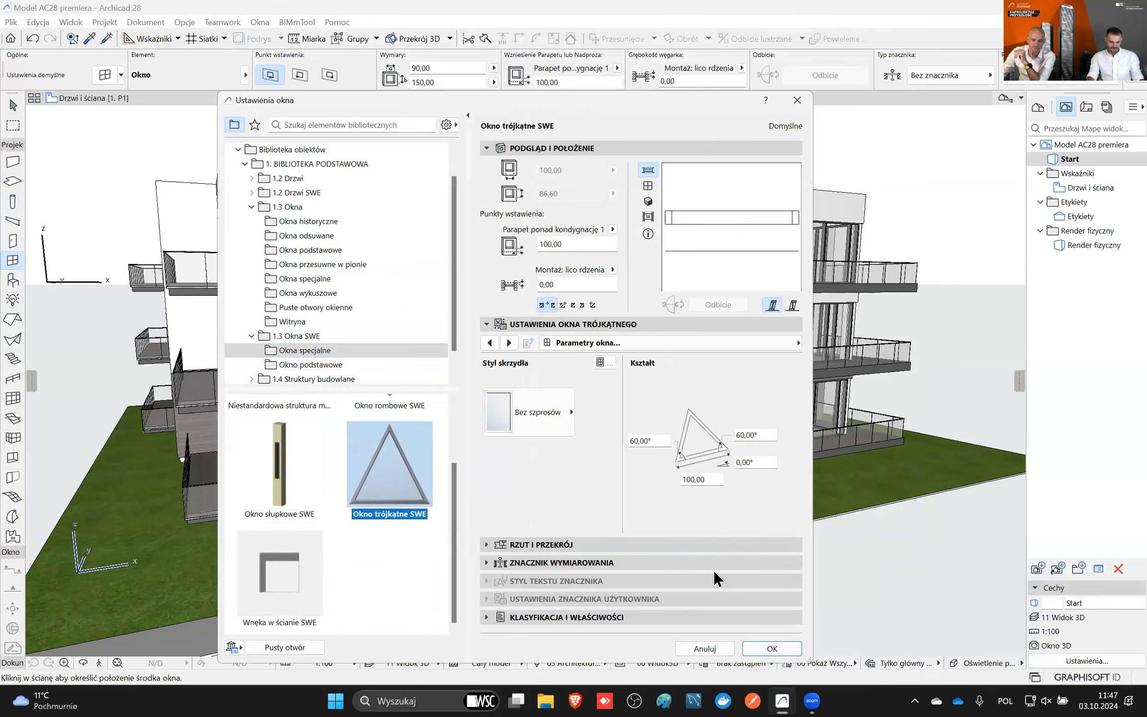
key("Return")
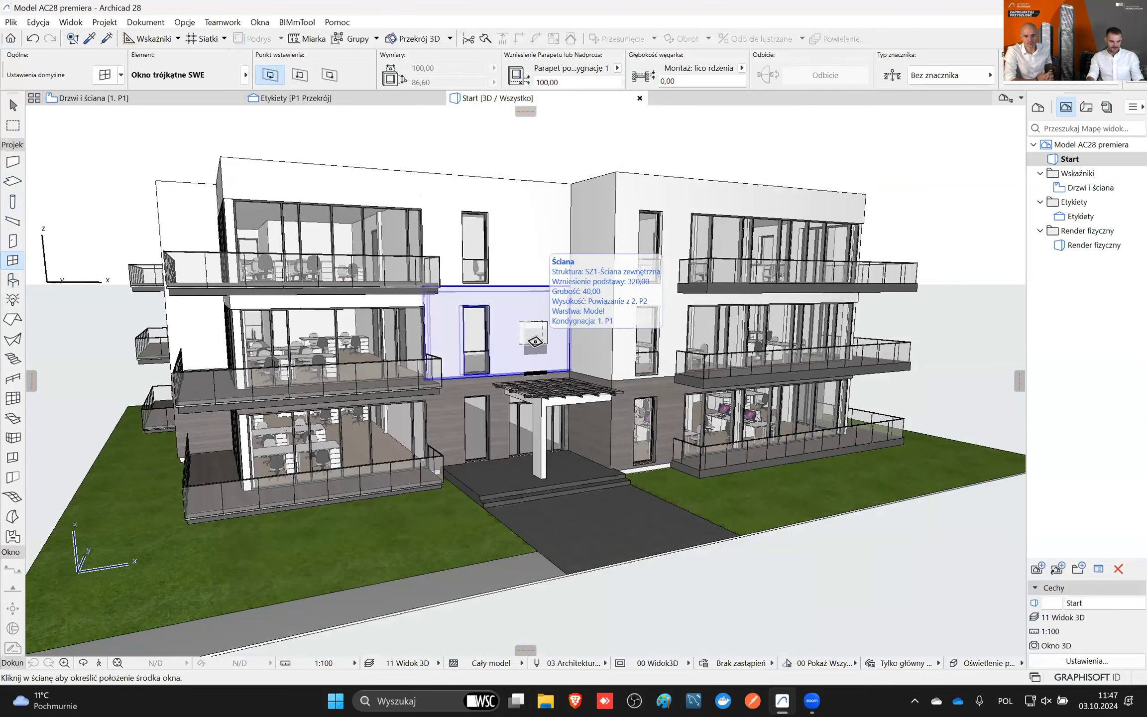
- Place the triangular window in the white first-floor wall above the entrance canopy, inspect it up close, and leave the Window tool
left_click(535, 342)
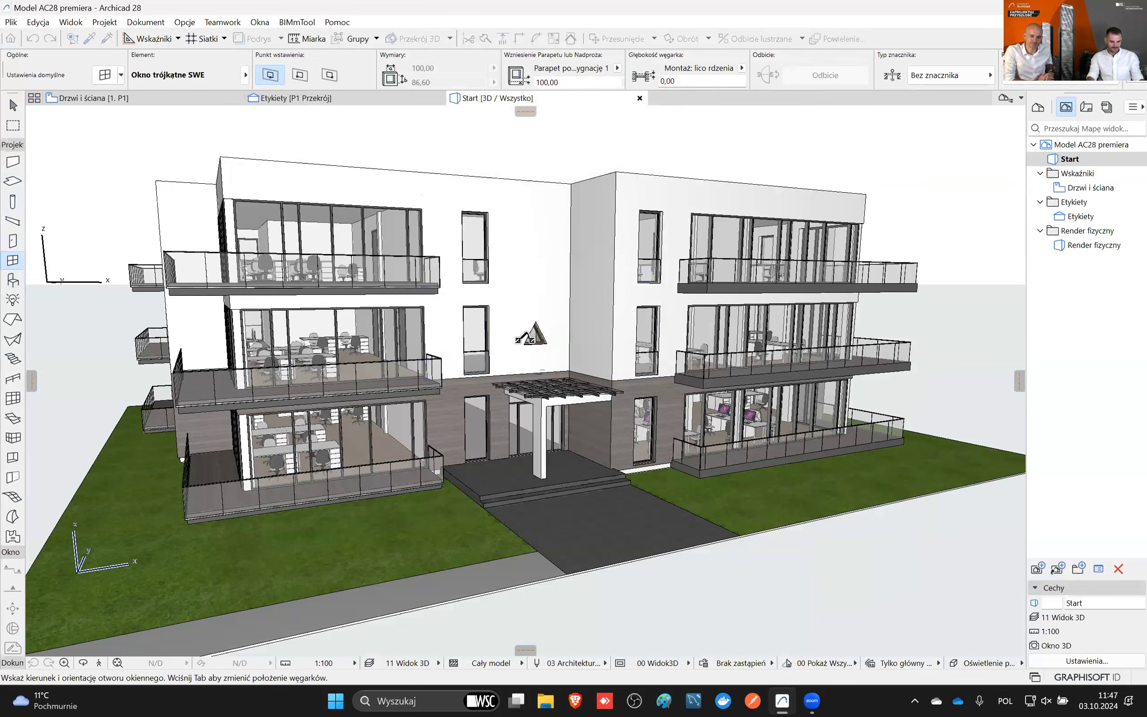
left_click(495, 327)
scroll(549, 350, "down", 2)
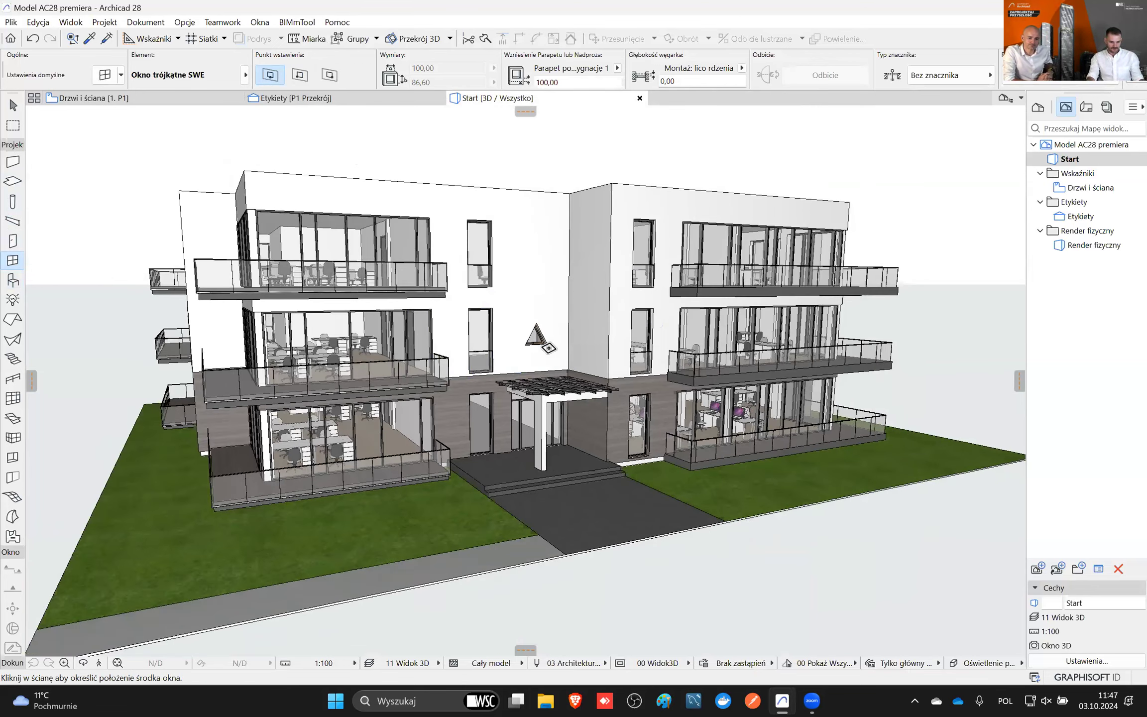
scroll(543, 343, "up", 6)
scroll(540, 340, "up", 3)
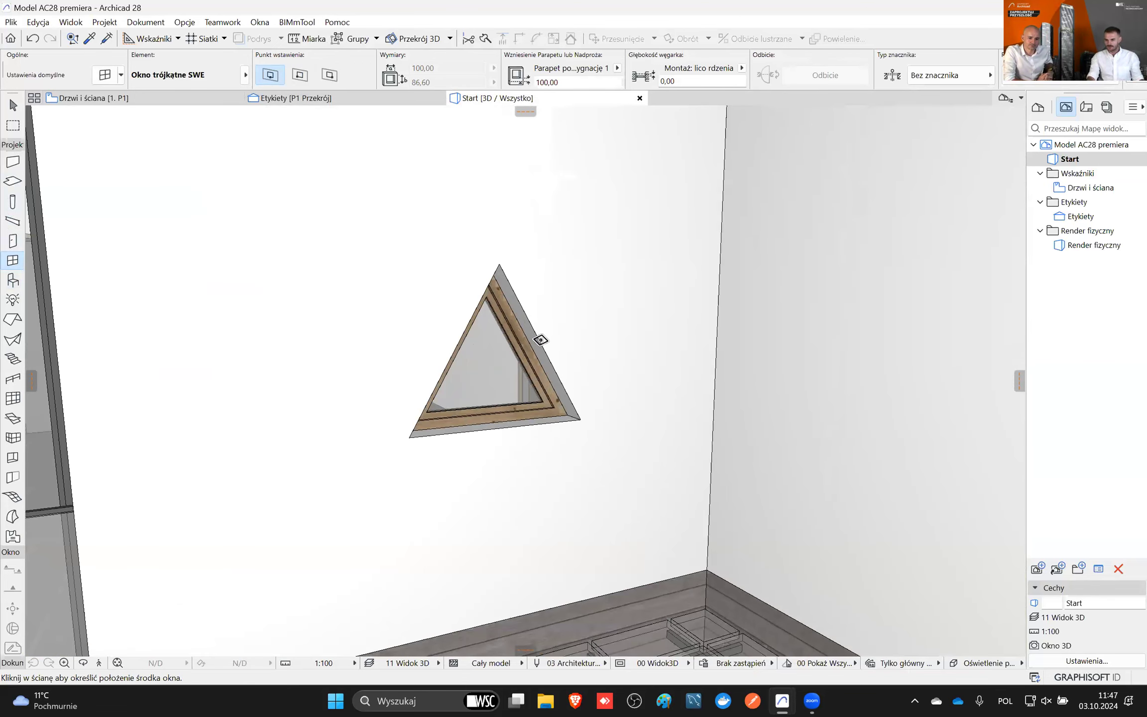
scroll(562, 373, "down", 6)
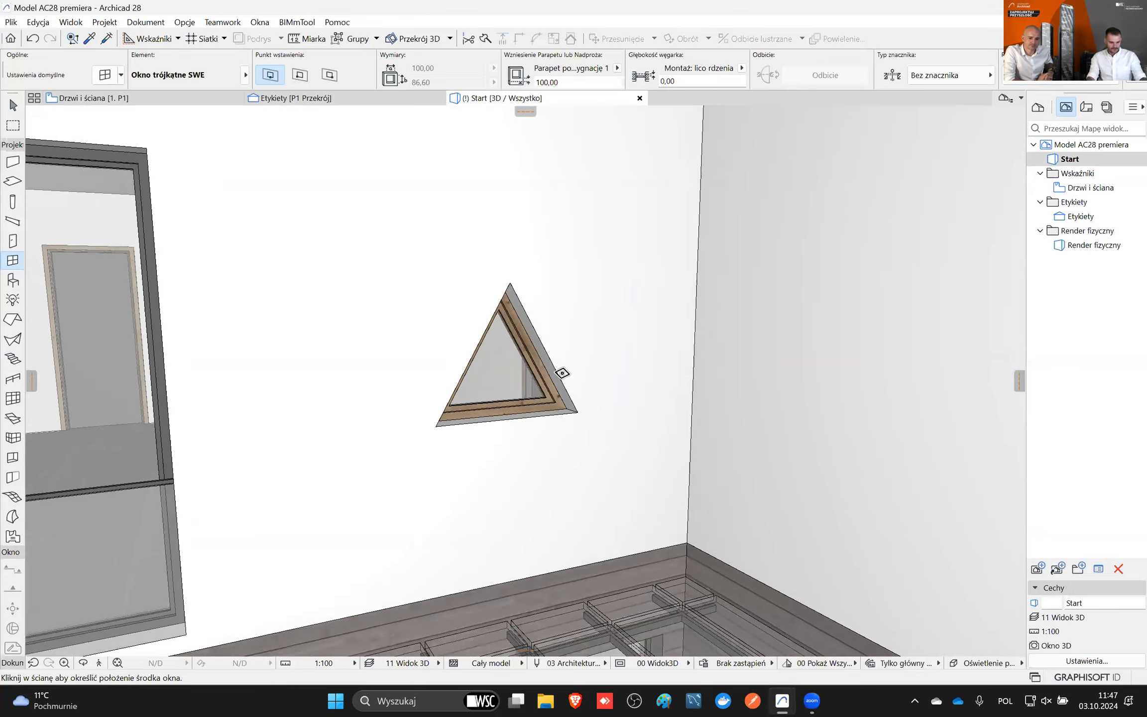
key("Escape")
scroll(562, 364, "down", 8)
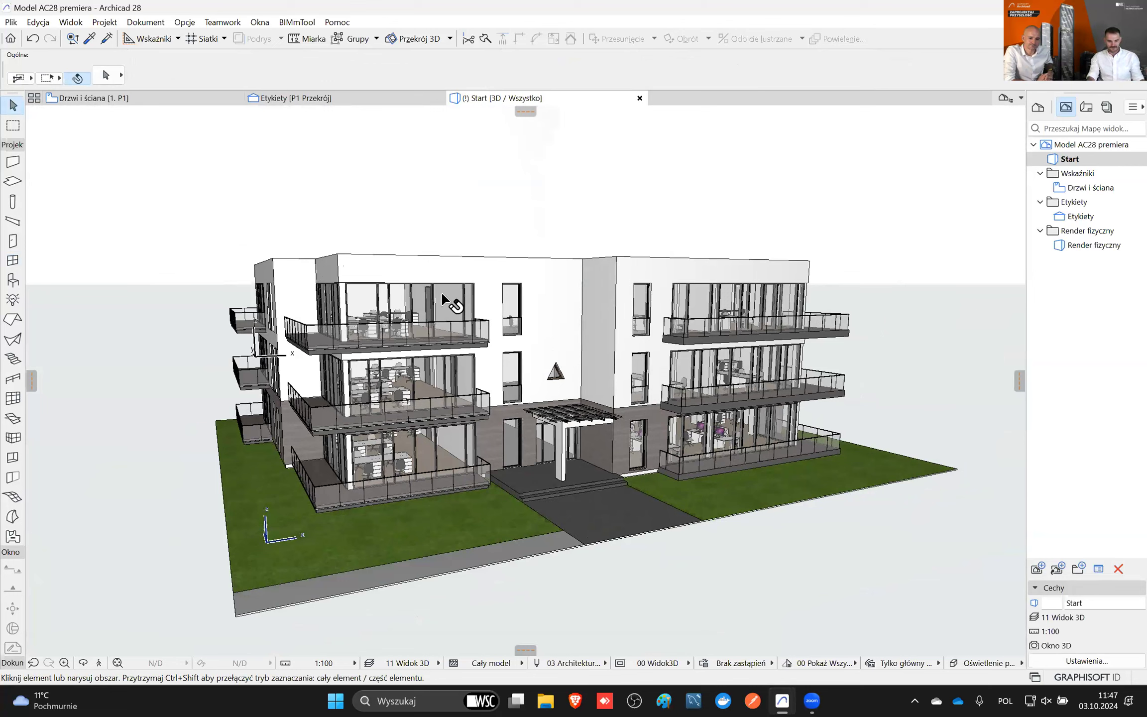
- Examine the packages loaded under Pakiet obiektów Archicad in the library manager, then close the manager without changes
left_click(15, 24)
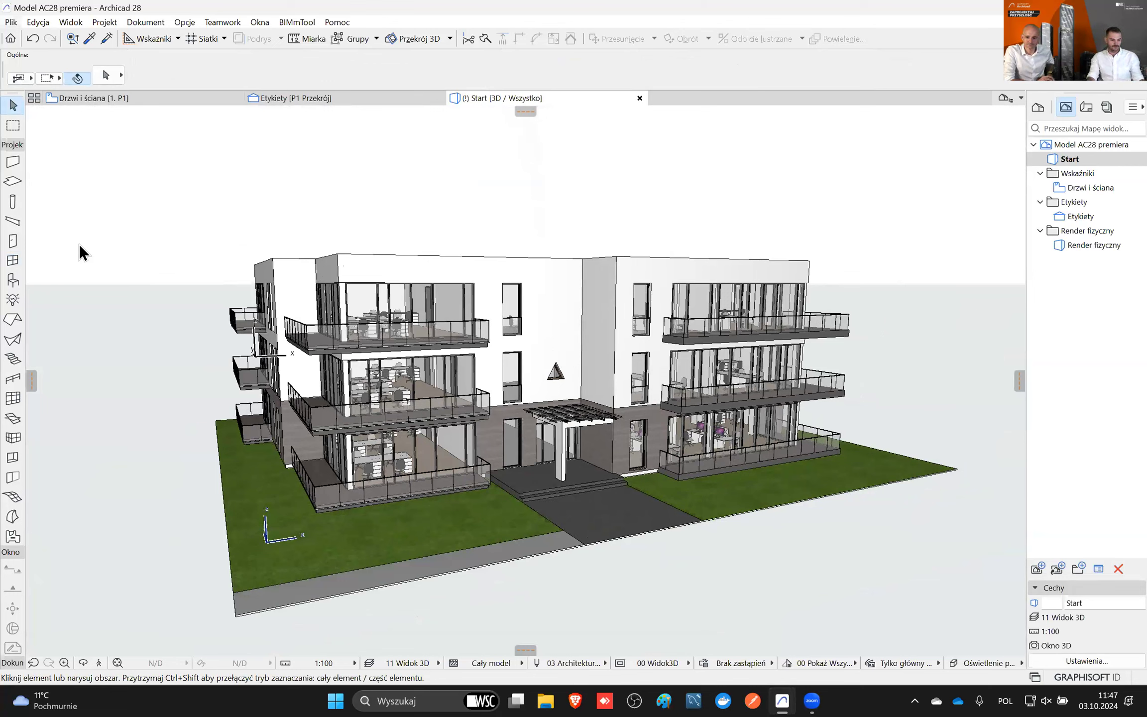
mouse_move(90, 234)
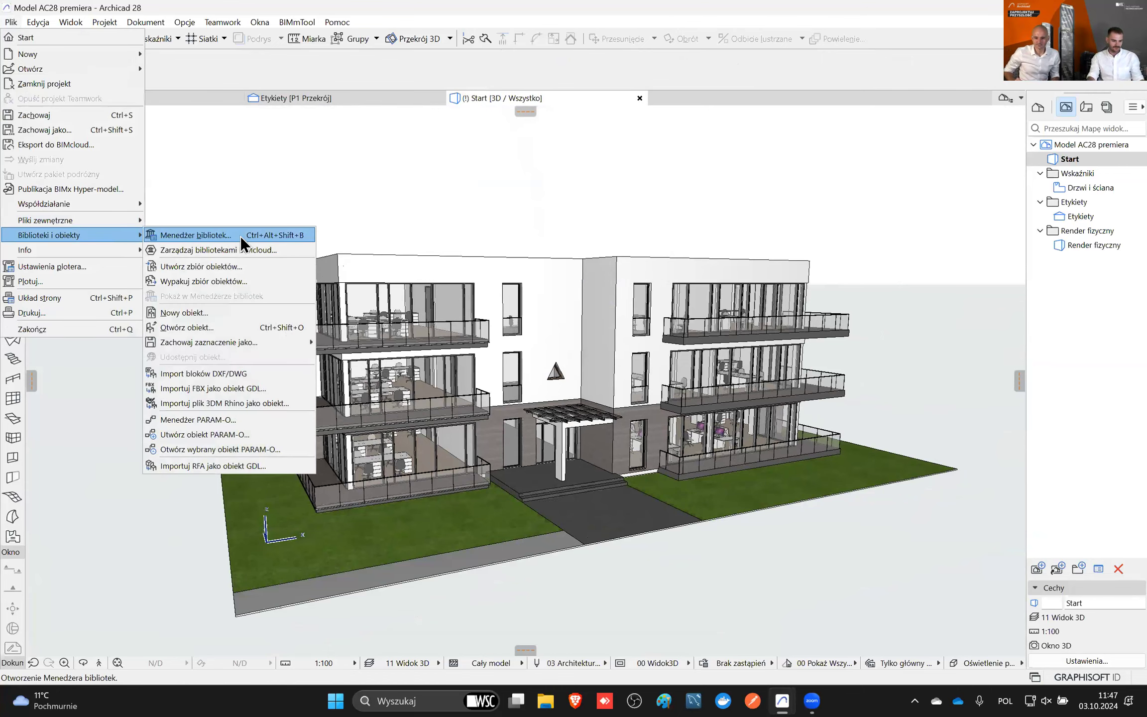
left_click(239, 235)
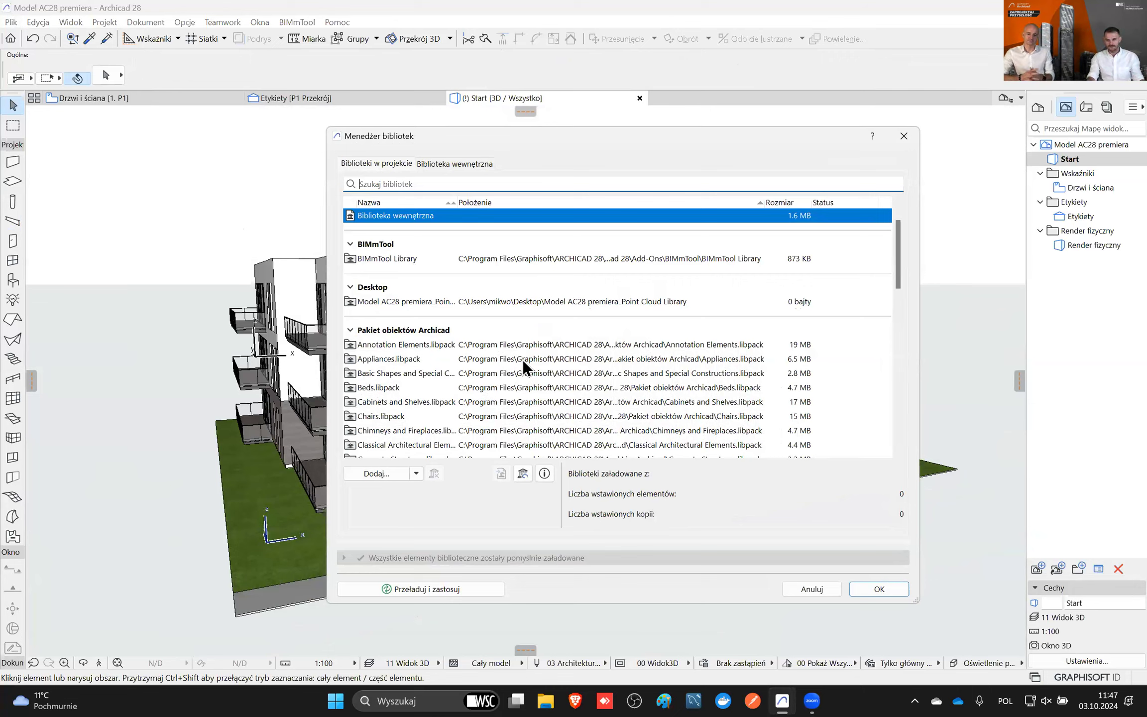
scroll(522, 359, "down", 3)
scroll(510, 372, "down", 4)
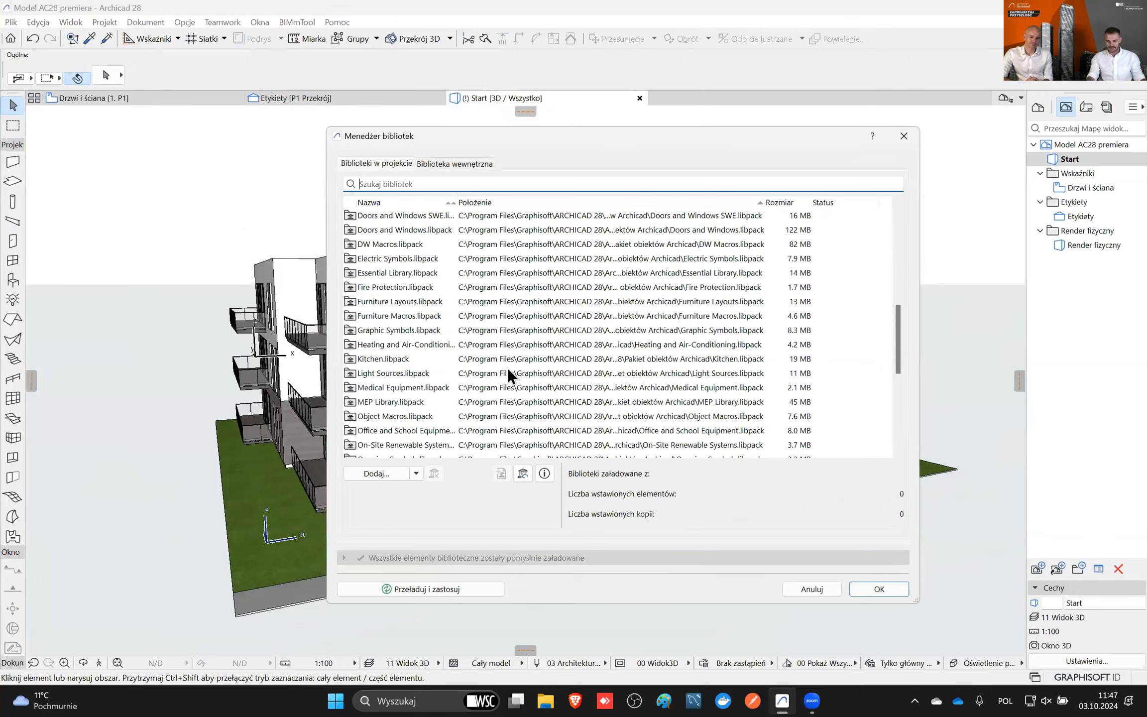
scroll(512, 357, "down", 3)
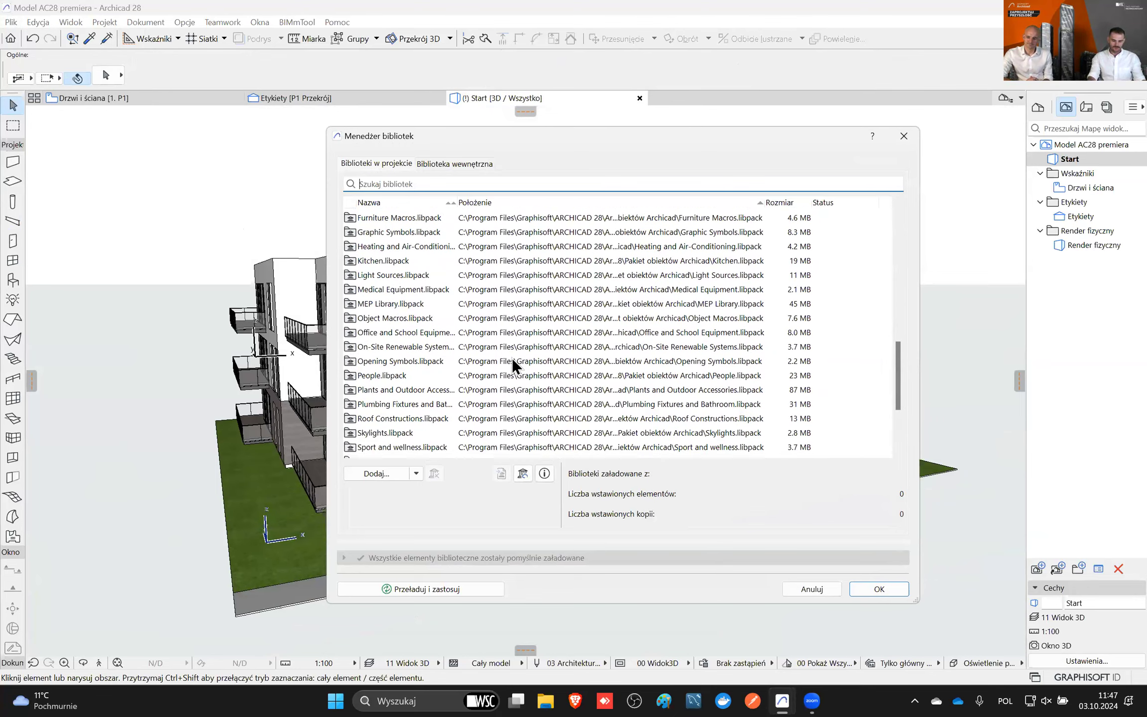
scroll(509, 354, "down", 3)
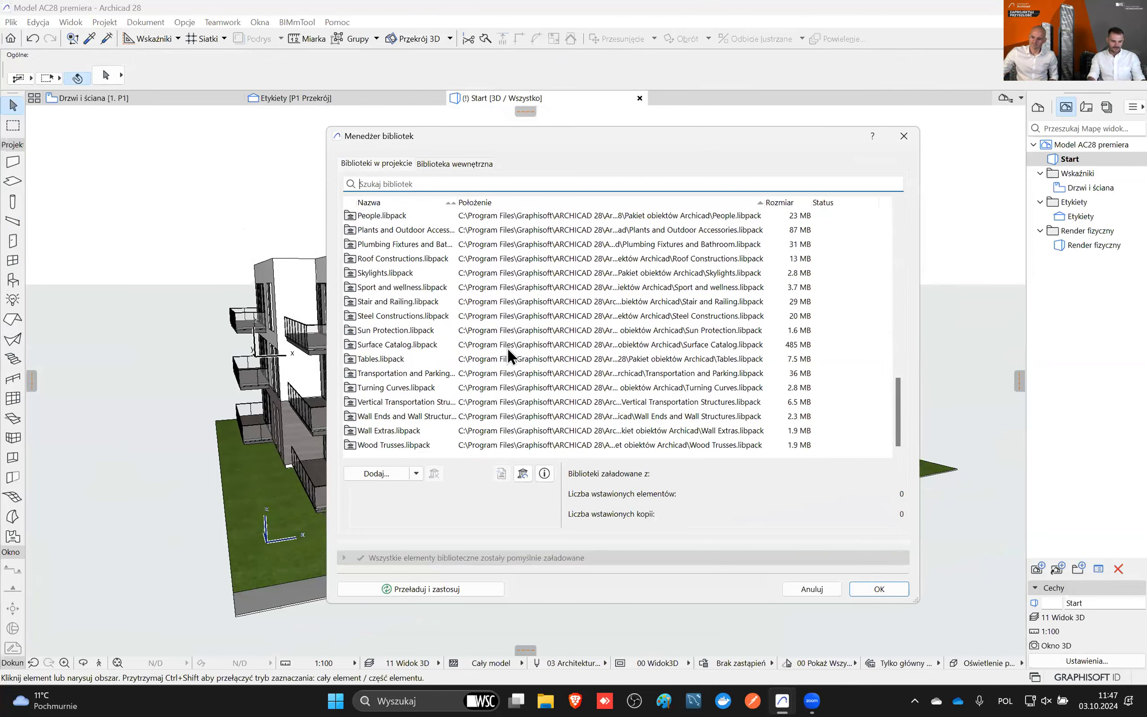
scroll(488, 349, "up", 10)
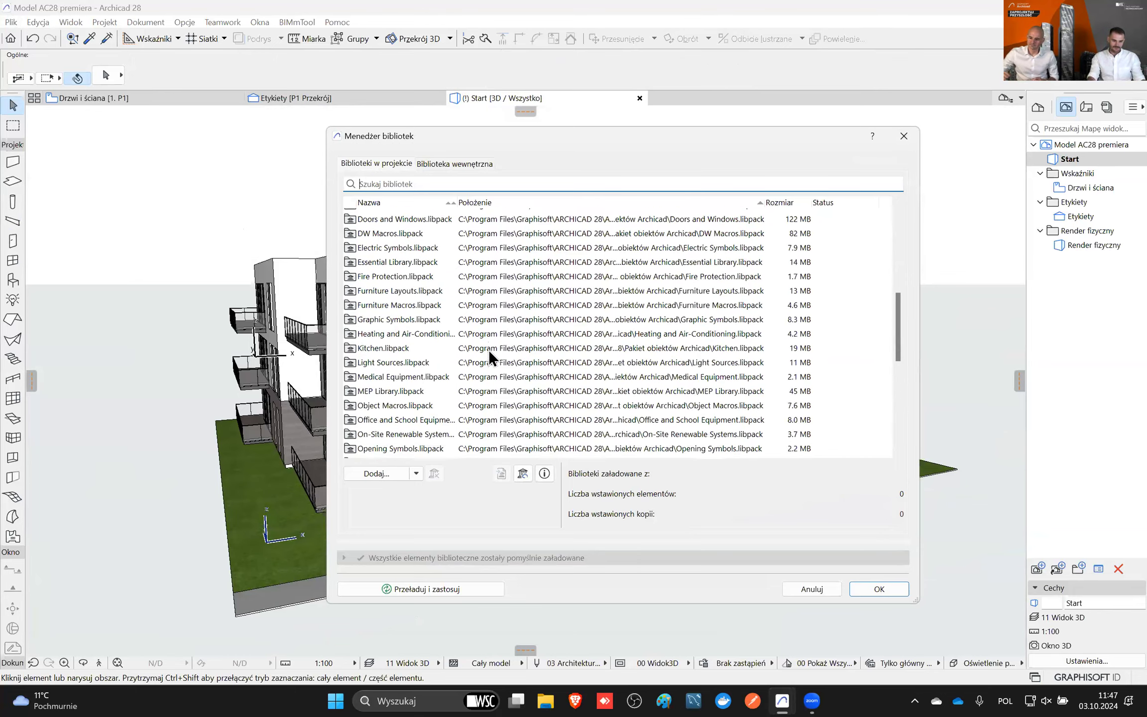
scroll(488, 350, "up", 1)
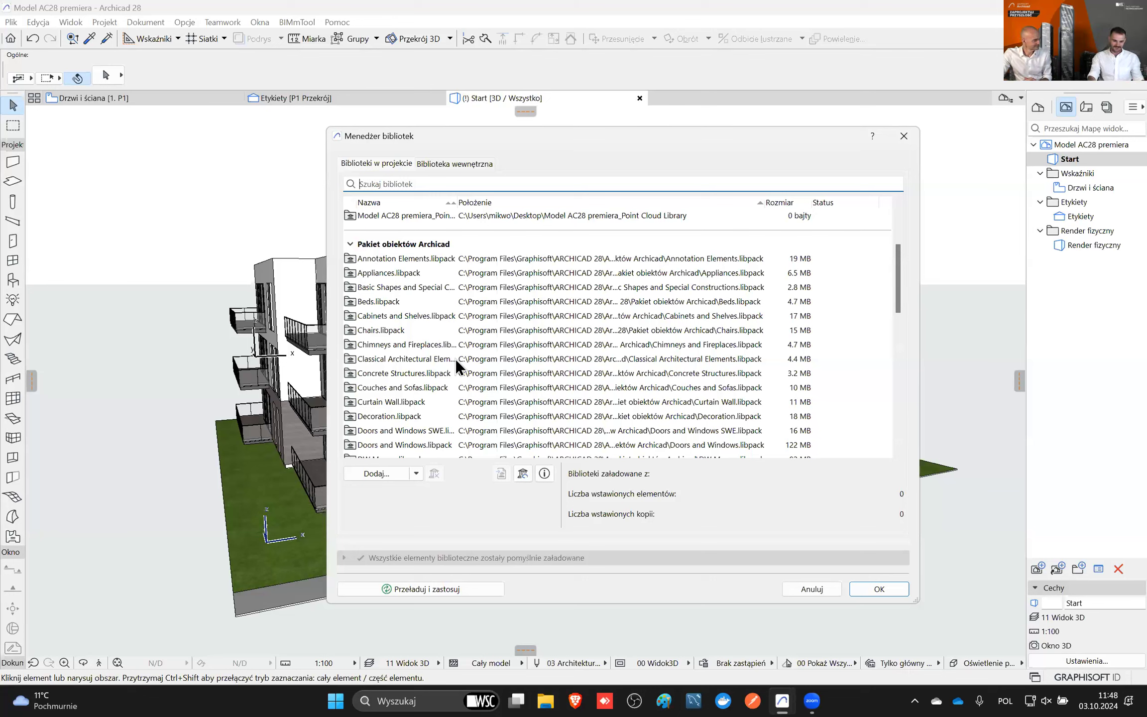
left_click_drag(718, 138, 673, 141)
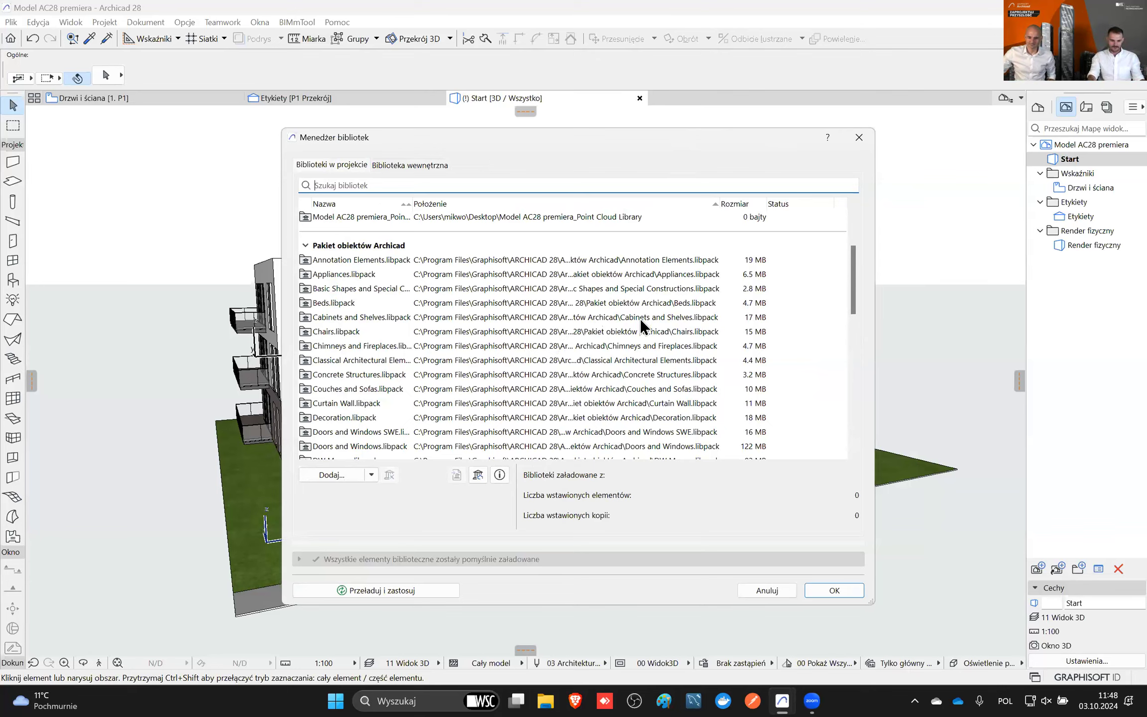
scroll(641, 320, "down", 10)
scroll(640, 318, "up", 15)
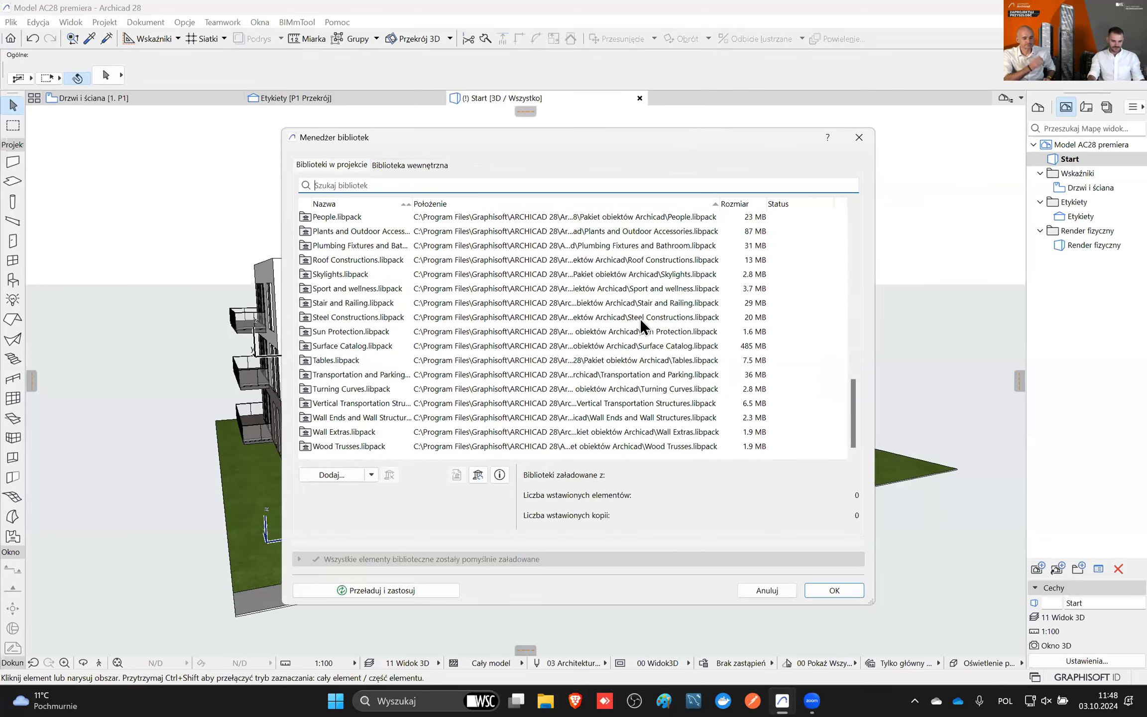
left_click(857, 138)
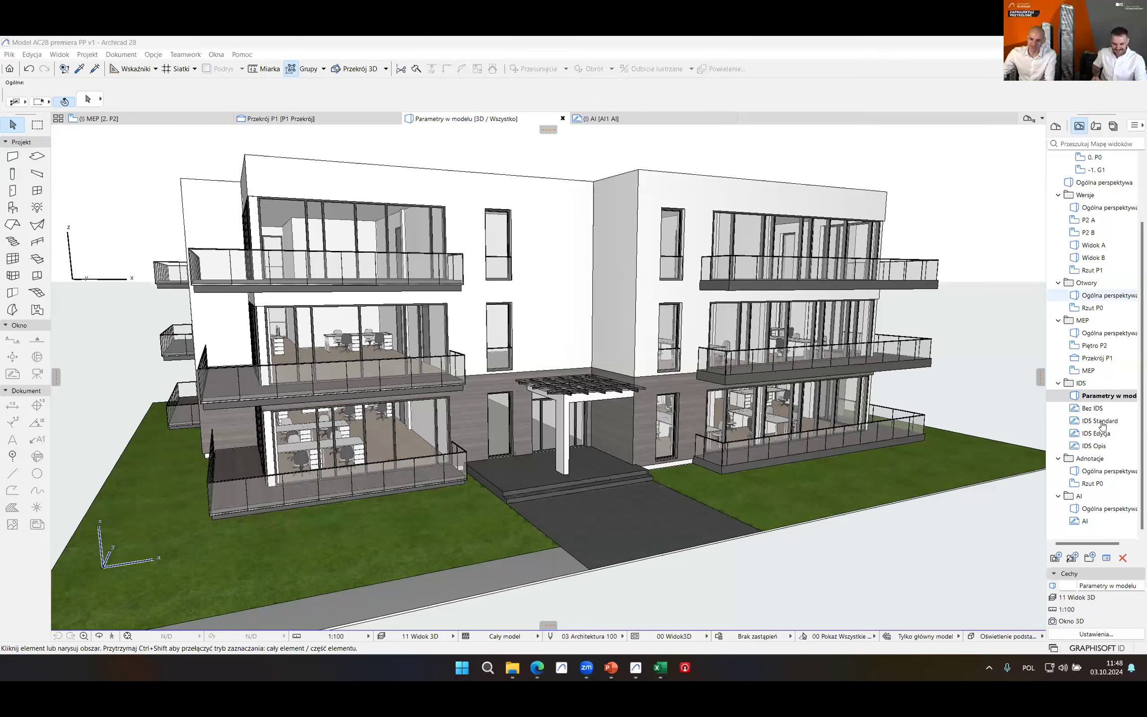
- Open the Przekrój P1 view, review the Kanał and Segment settings of the selected duct route, and deselect the route without changes
double_click(1097, 358)
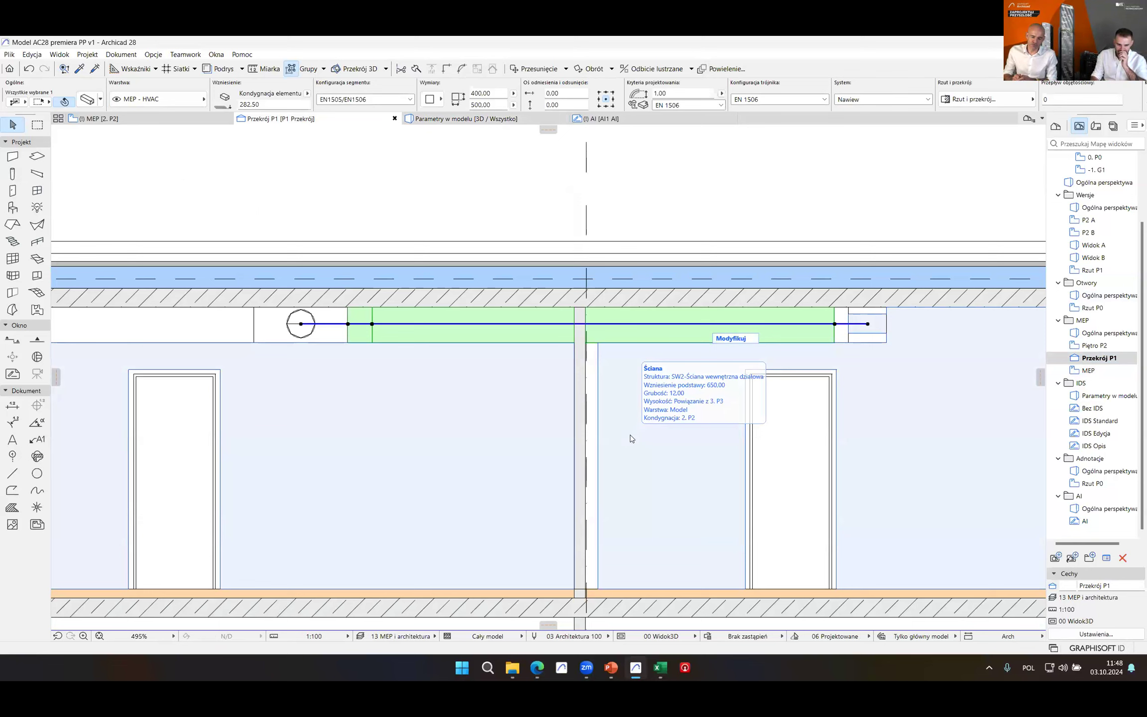
key("ctrl+t")
left_click(425, 147)
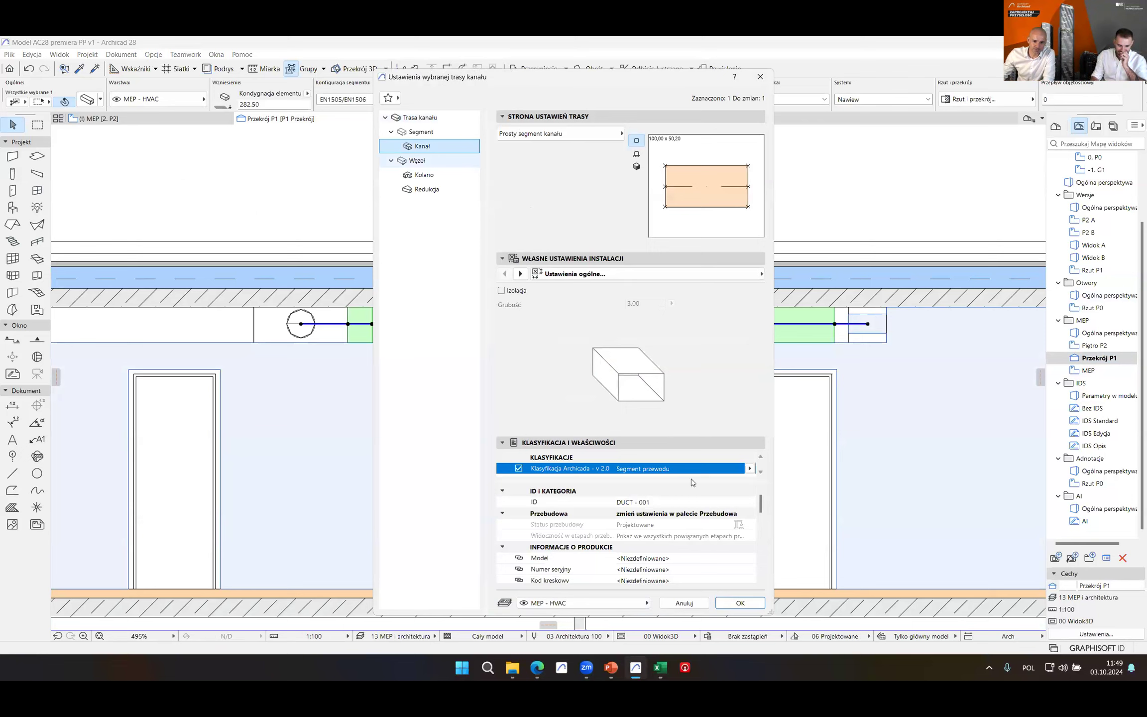
left_click(421, 132)
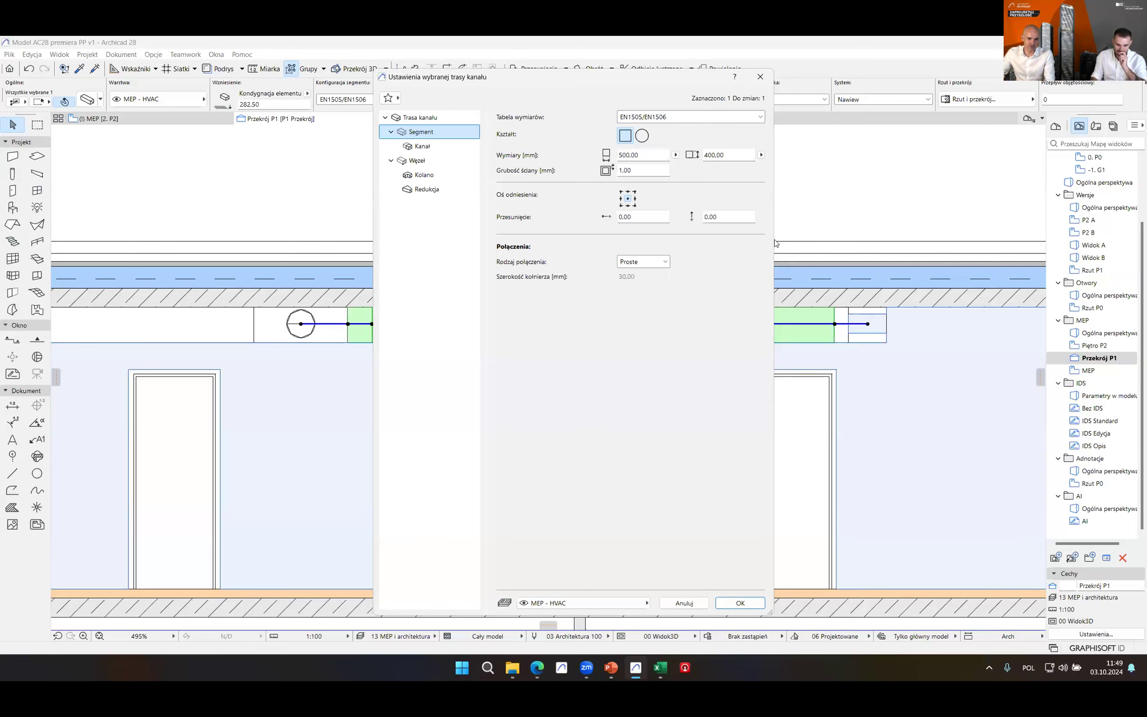
left_click(686, 603)
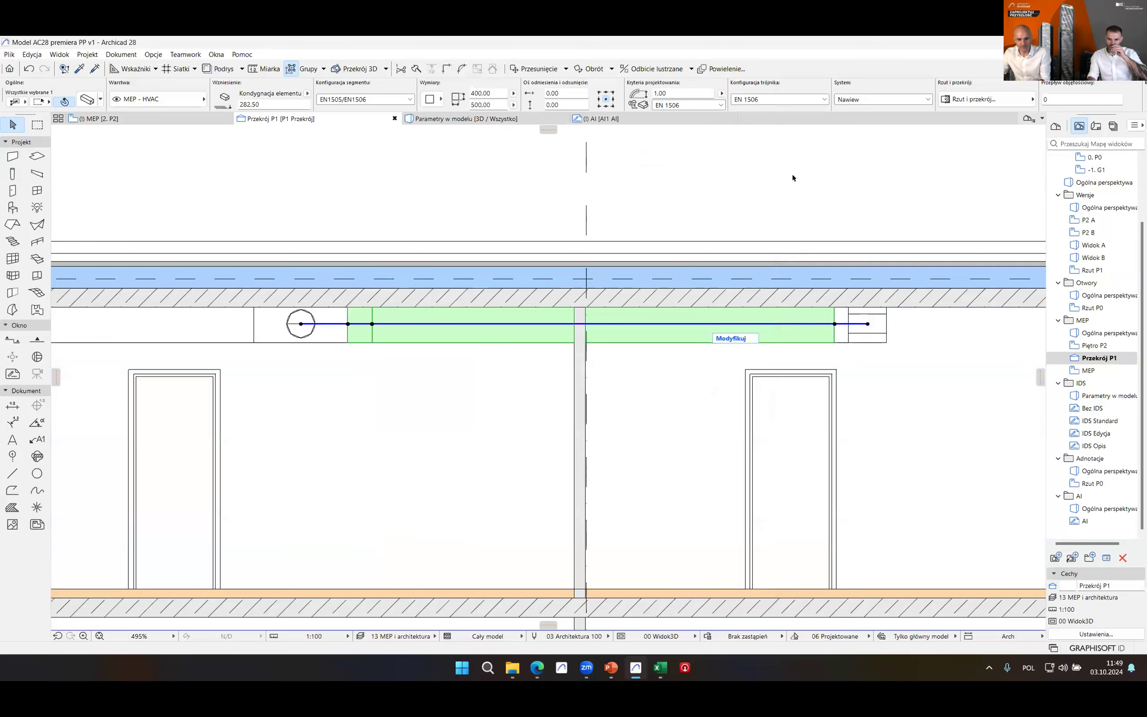
key("Escape")
- Open the Parametry w modelu 3D view, examine the building's entrance facade, and switch to the Bez IDS view
left_click(1114, 395)
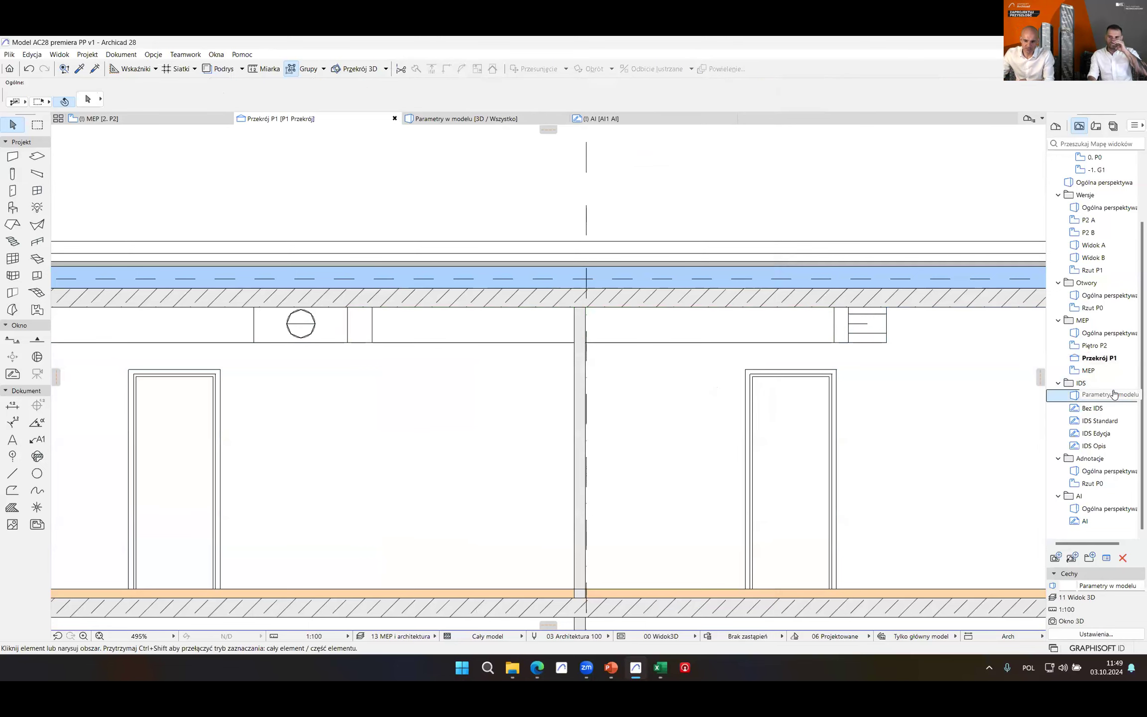
double_click(1114, 394)
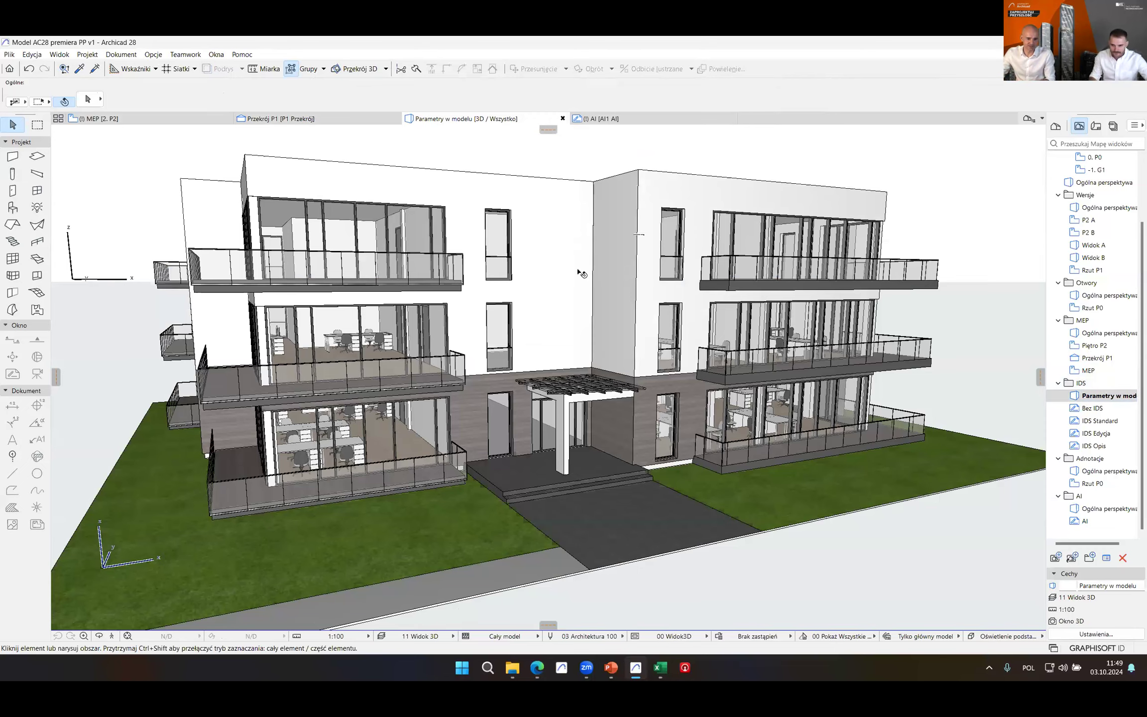
scroll(581, 274, "up", 5)
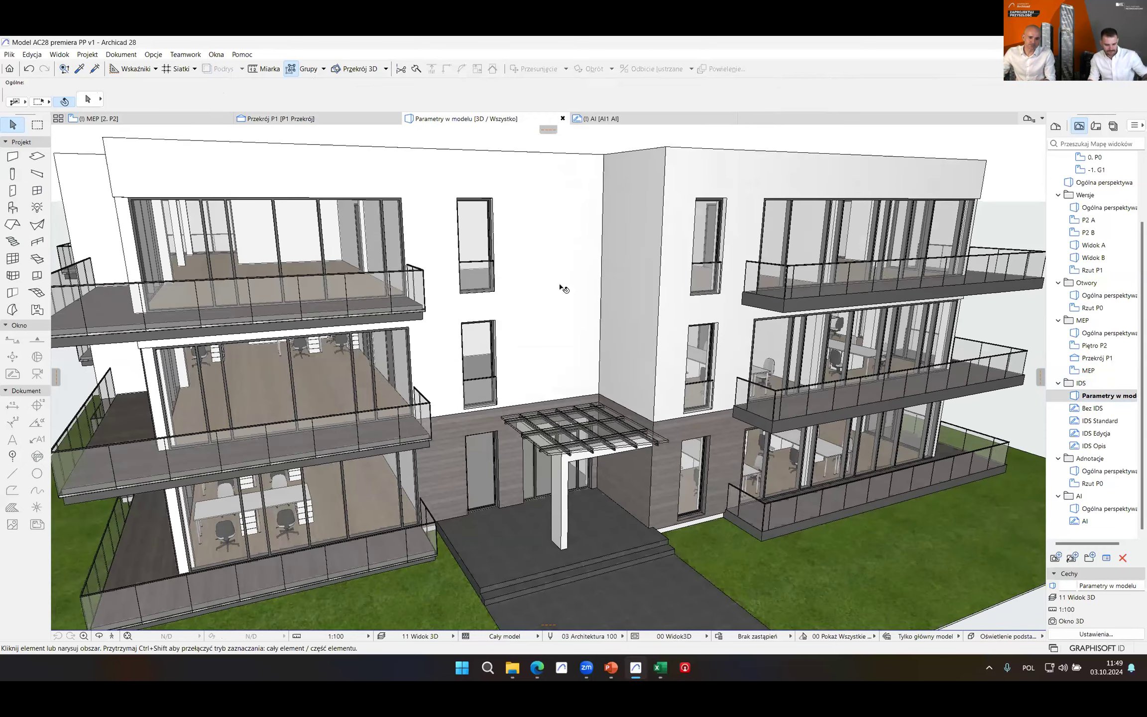
scroll(562, 288, "down", 5)
left_click_drag(568, 329, 713, 462)
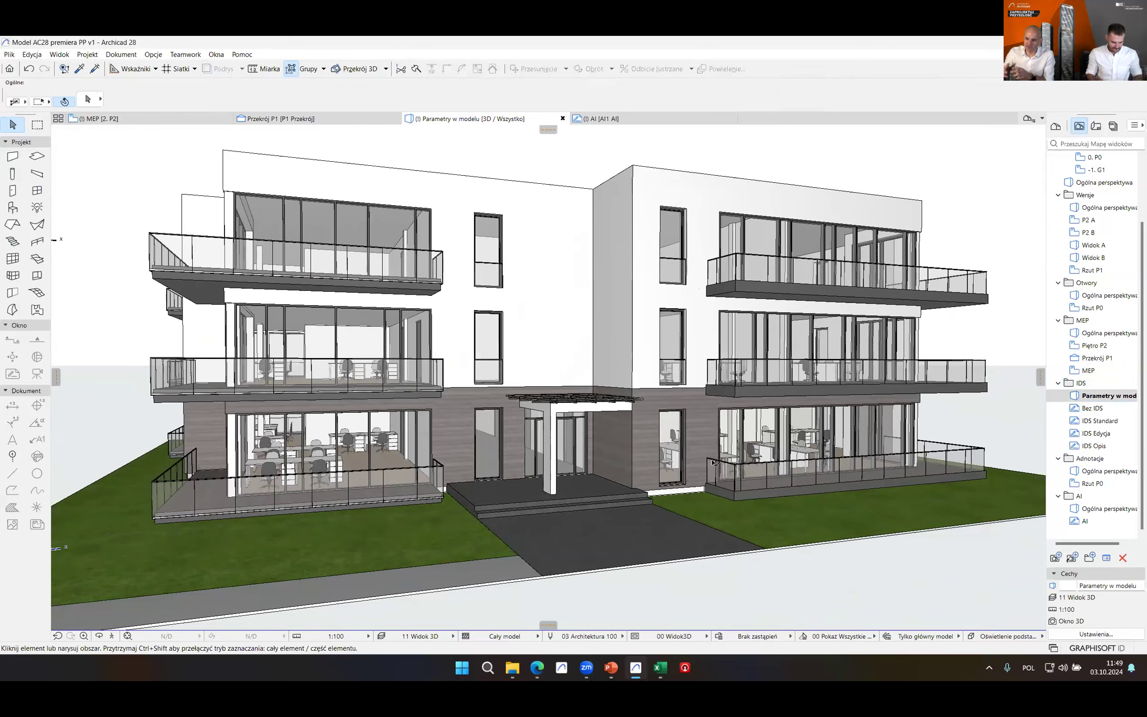
mouse_move(713, 462)
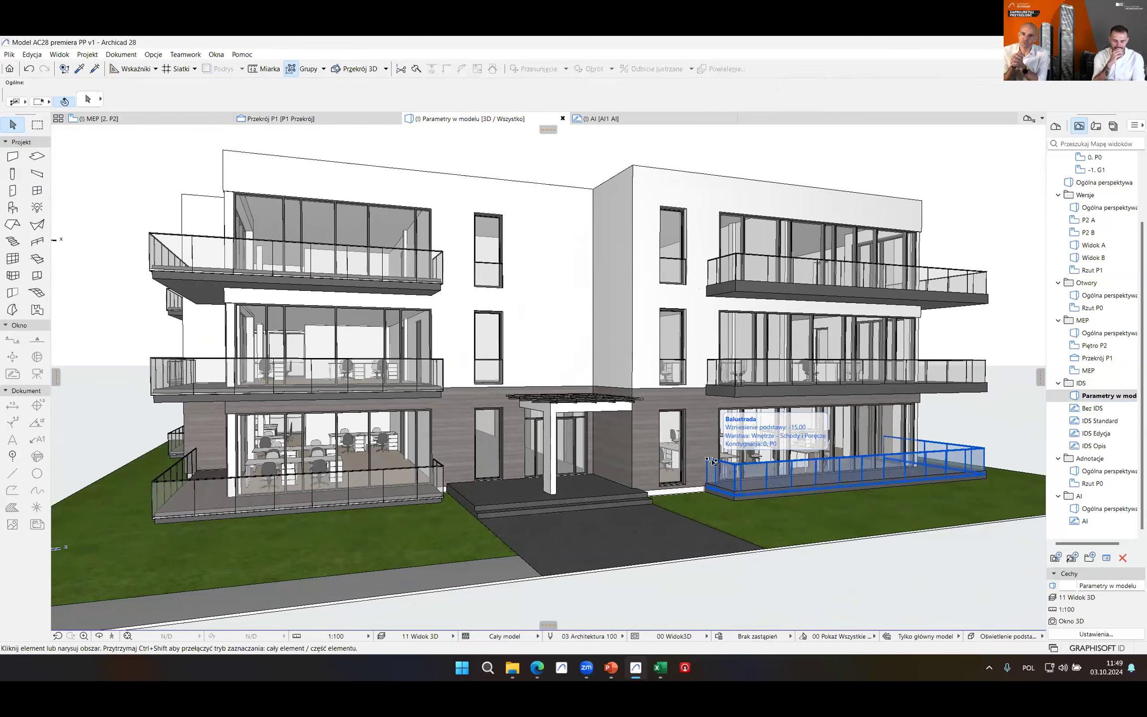
left_click(713, 461)
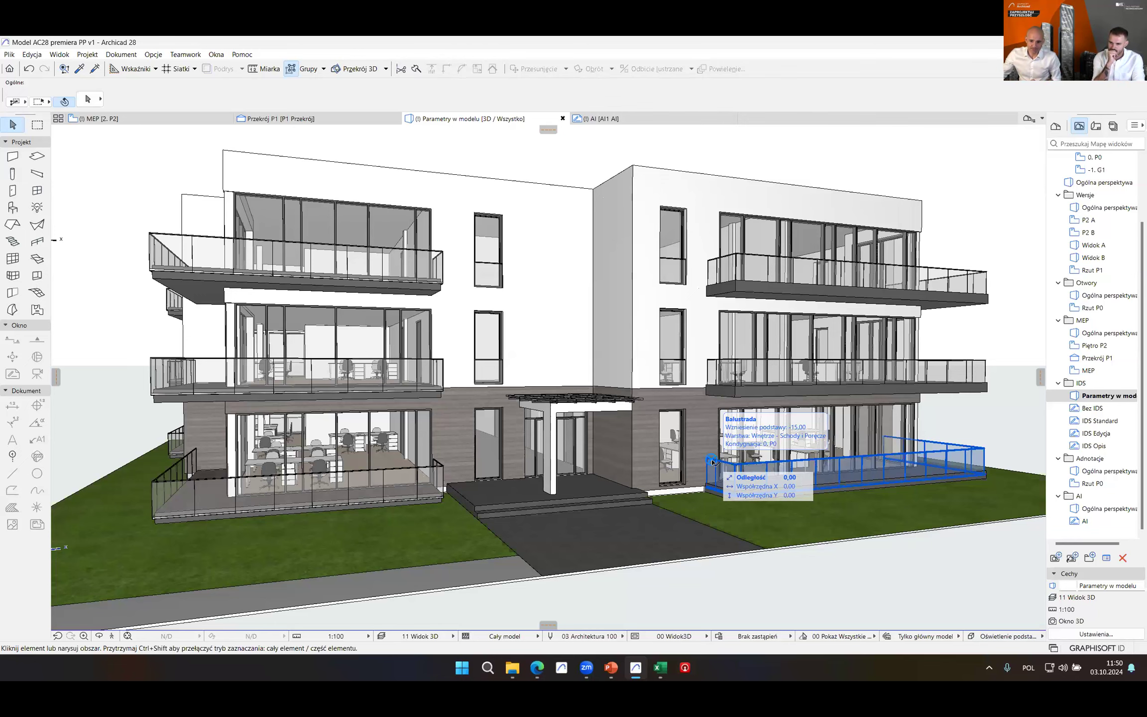
double_click(1088, 409)
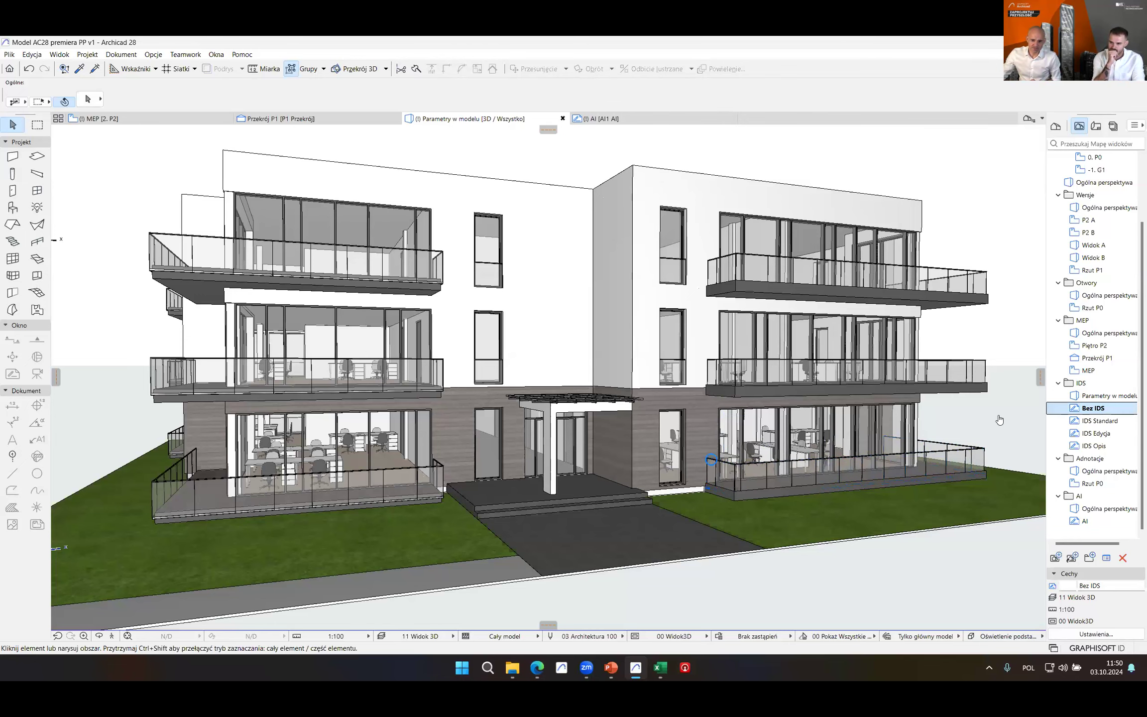
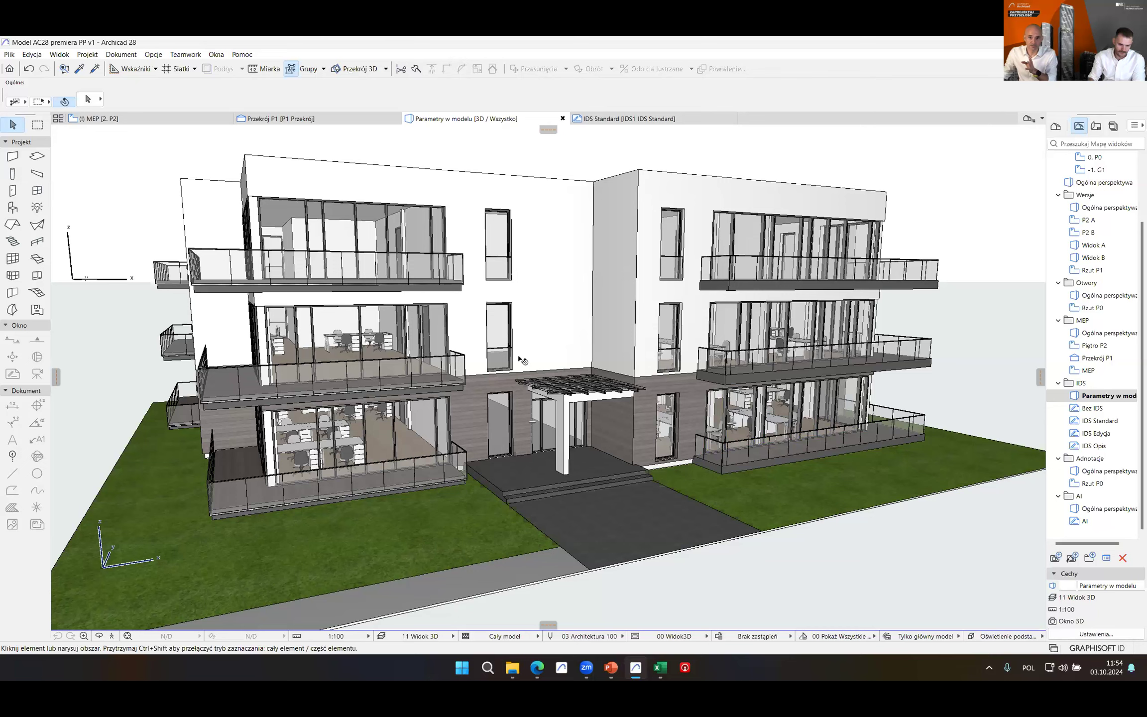
- Start an IDS import and load the IDS_Archicad.ids file from the IDS folder inside AC28 Premiera
mouse_move(522, 359)
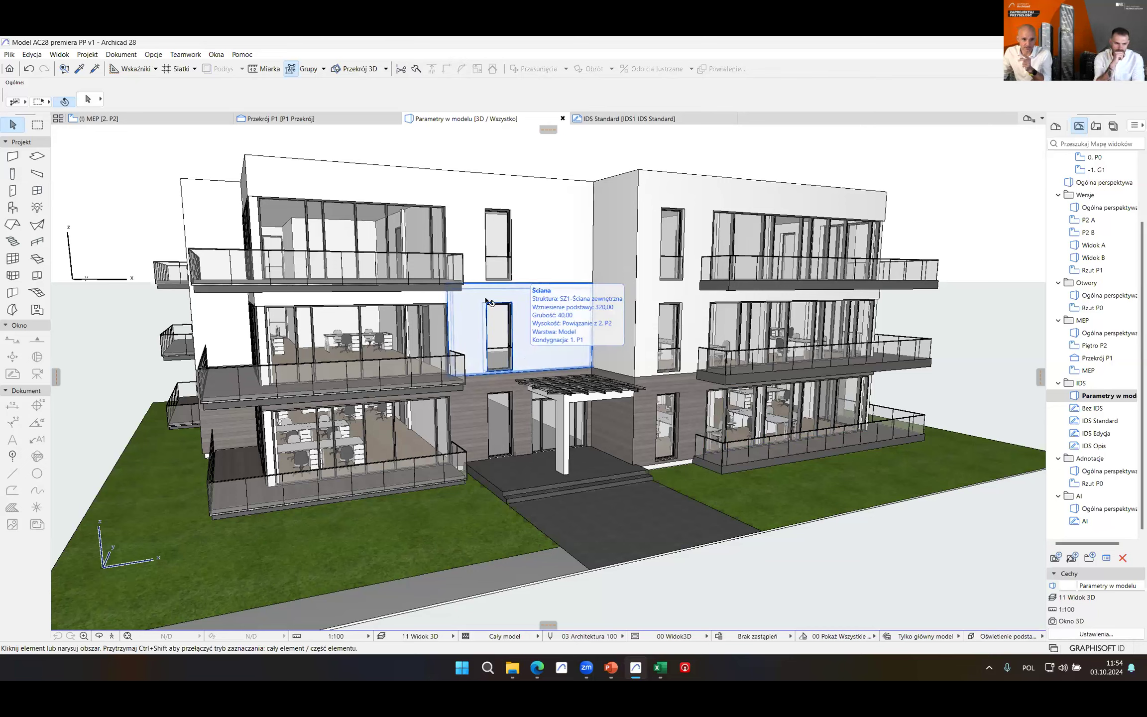
left_click(9, 54)
mouse_move(85, 219)
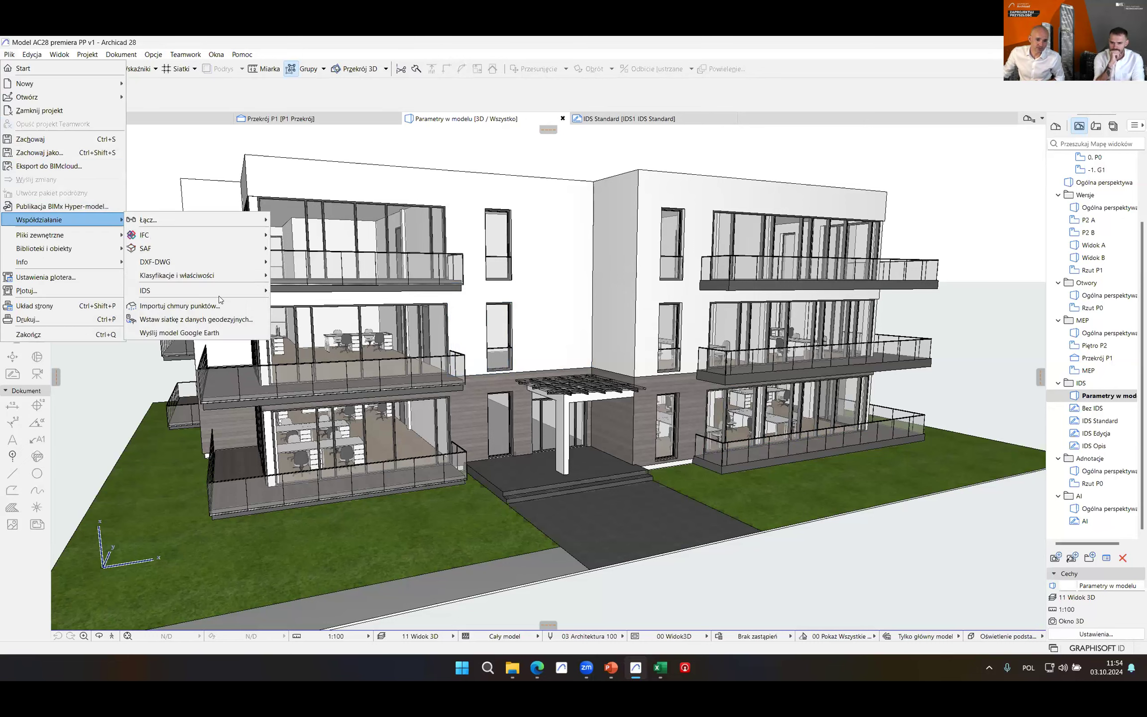
mouse_move(219, 295)
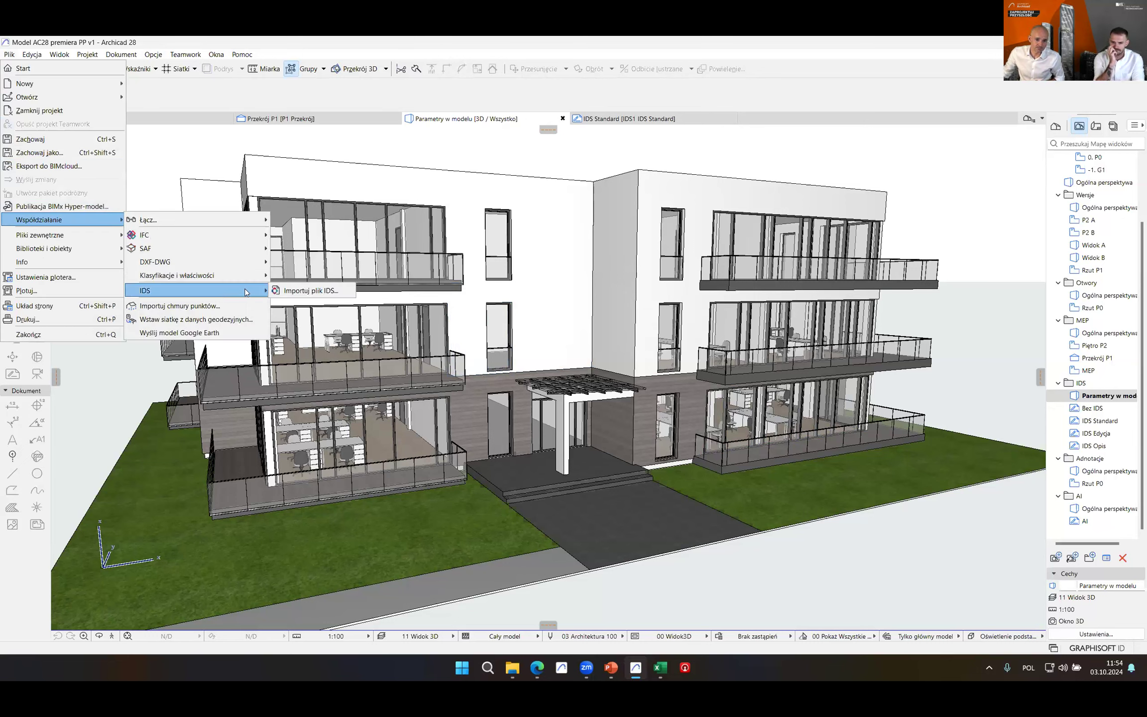
left_click(331, 289)
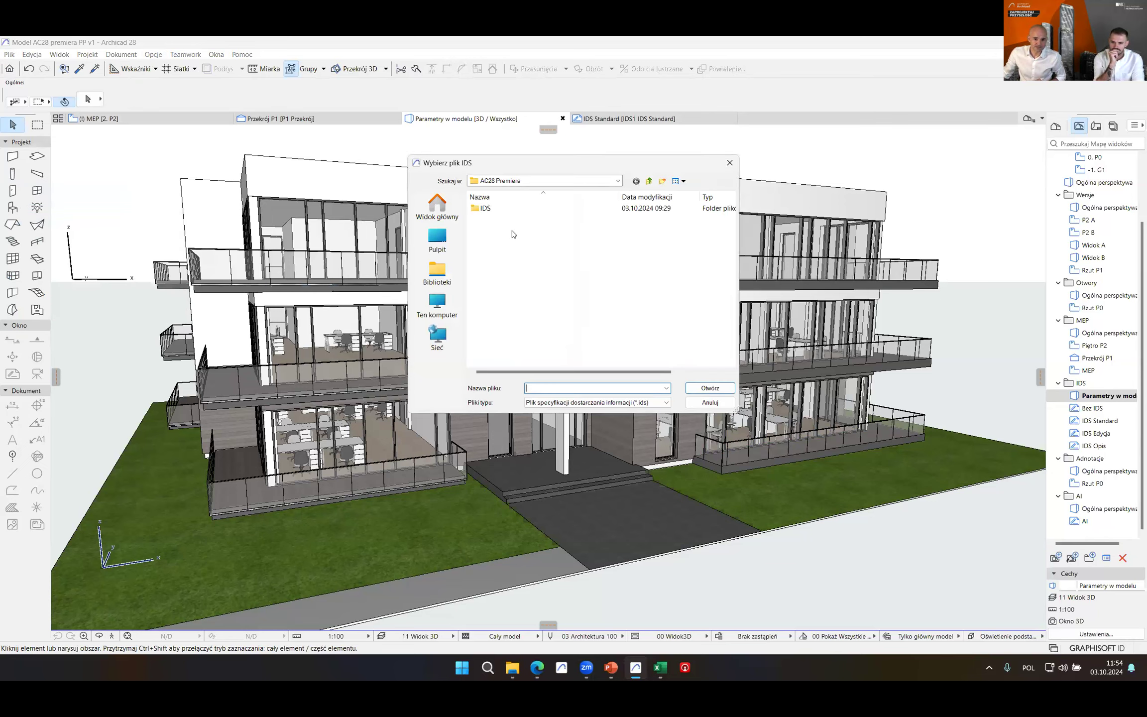
double_click(501, 213)
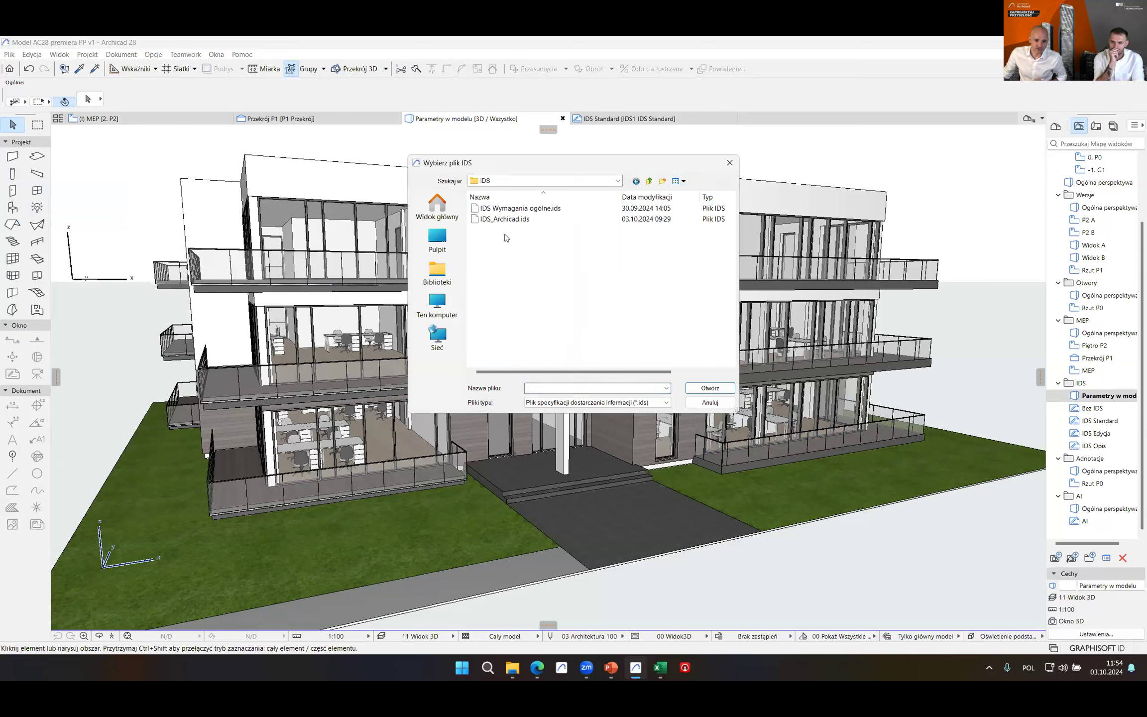
left_click(498, 220)
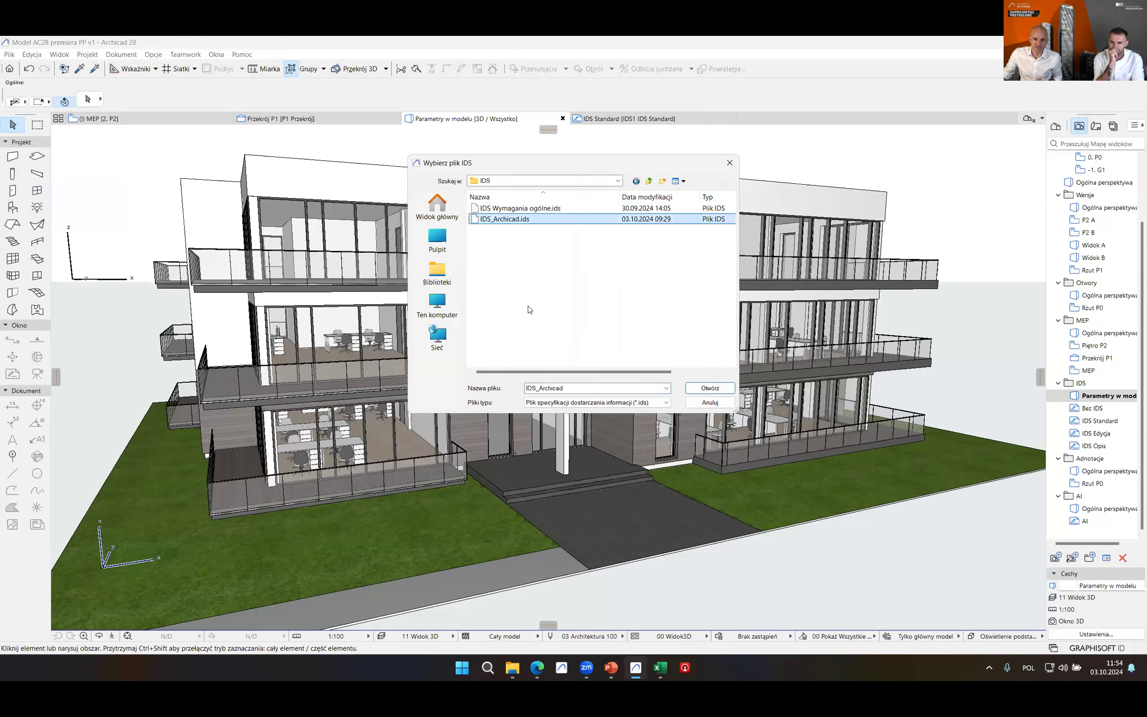
left_click(710, 388)
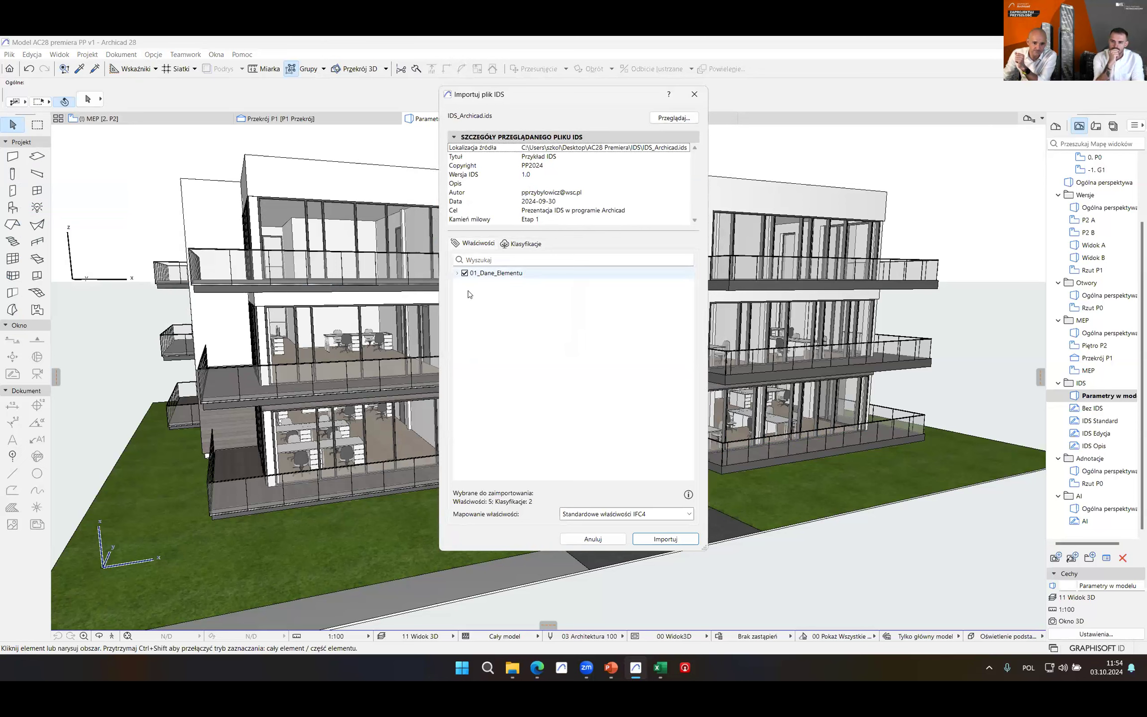
- Review the 01_Dane_Elementu properties and ProjektA classifications for import, and set the property mapping to Standardowe właściwości IFC2x3
left_click(456, 275)
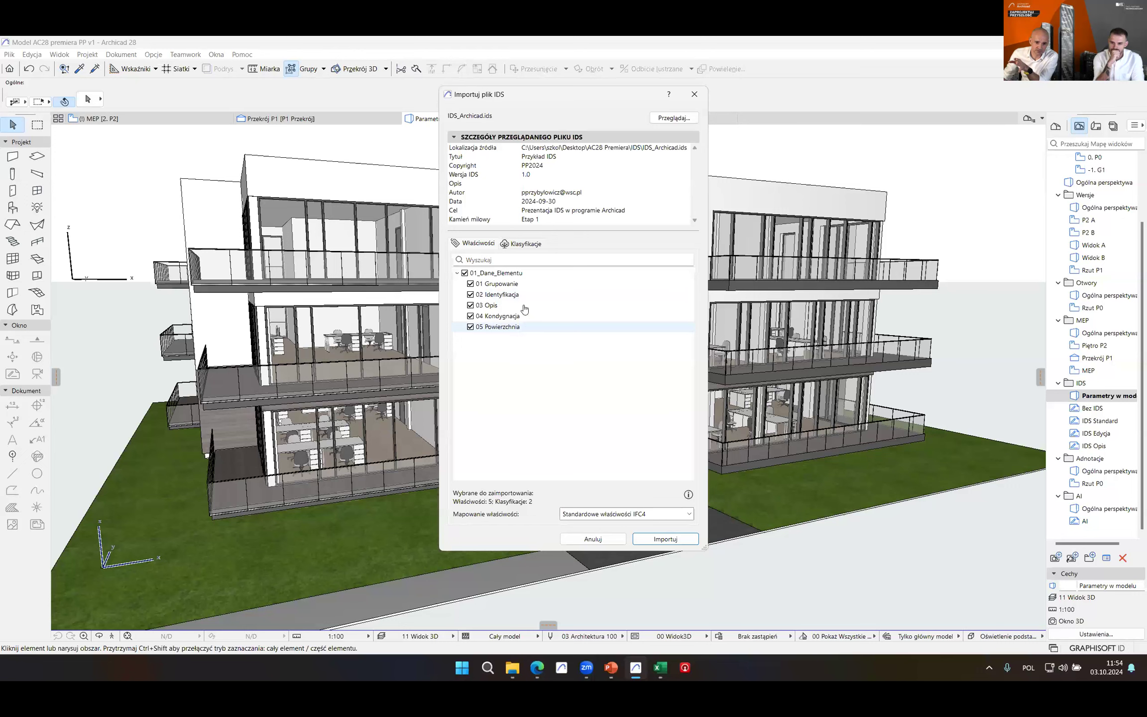
left_click(523, 244)
left_click(458, 275)
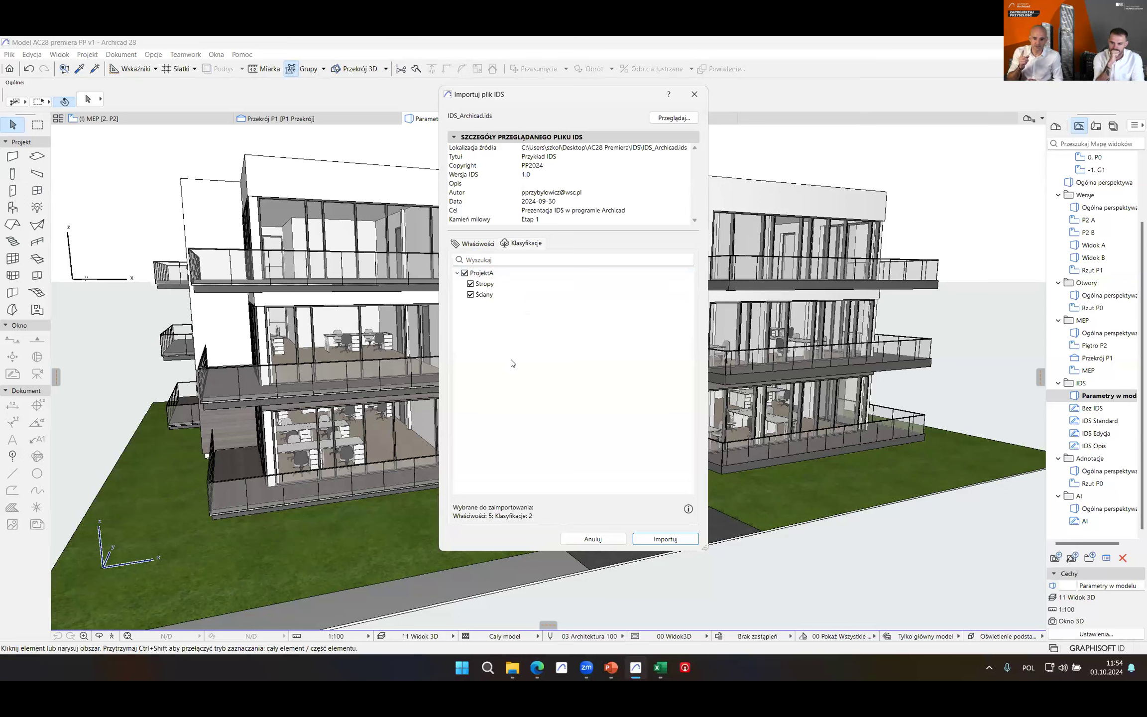
left_click(472, 243)
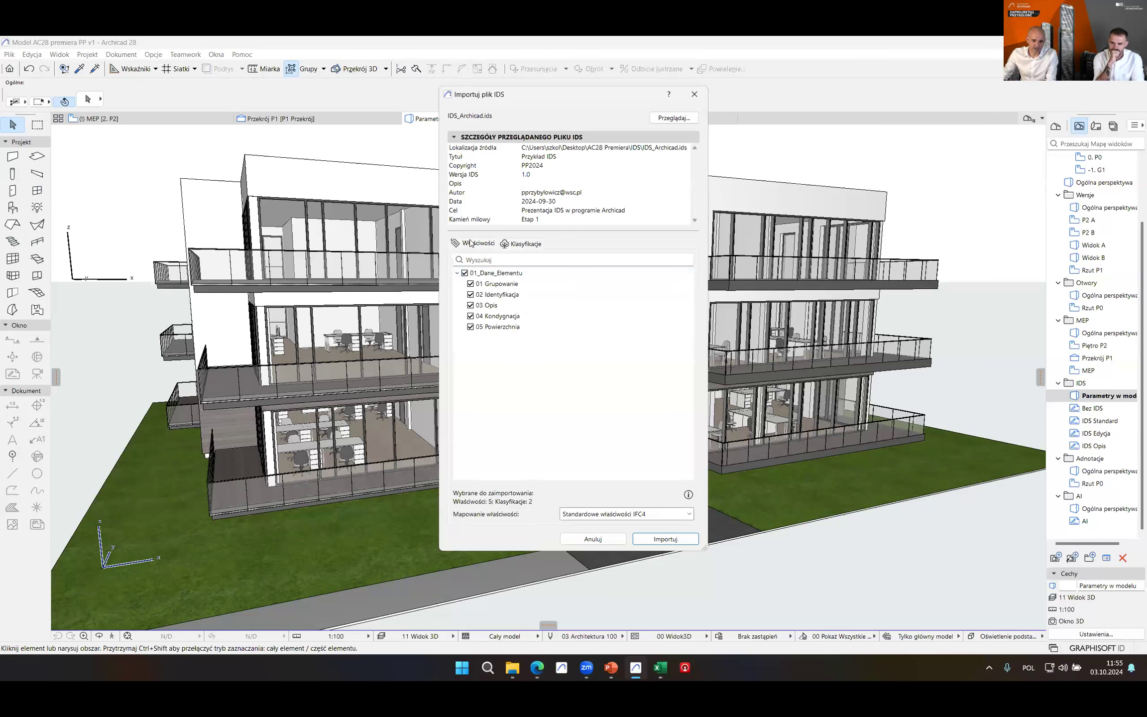
left_click(689, 515)
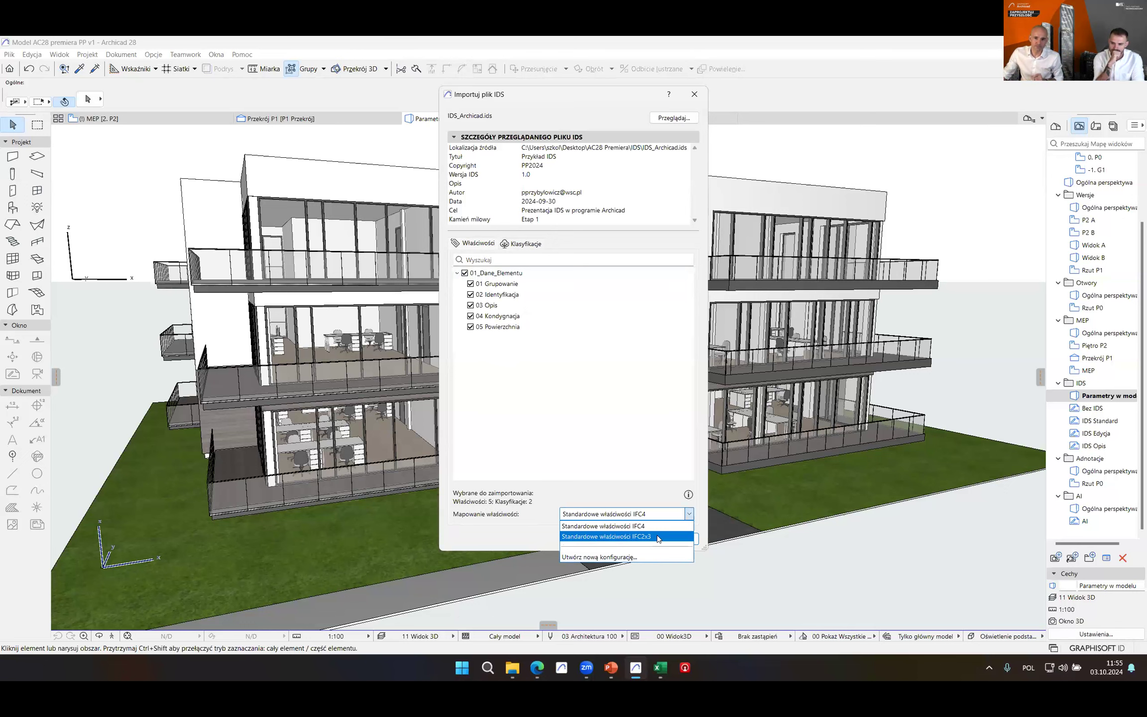
left_click(658, 536)
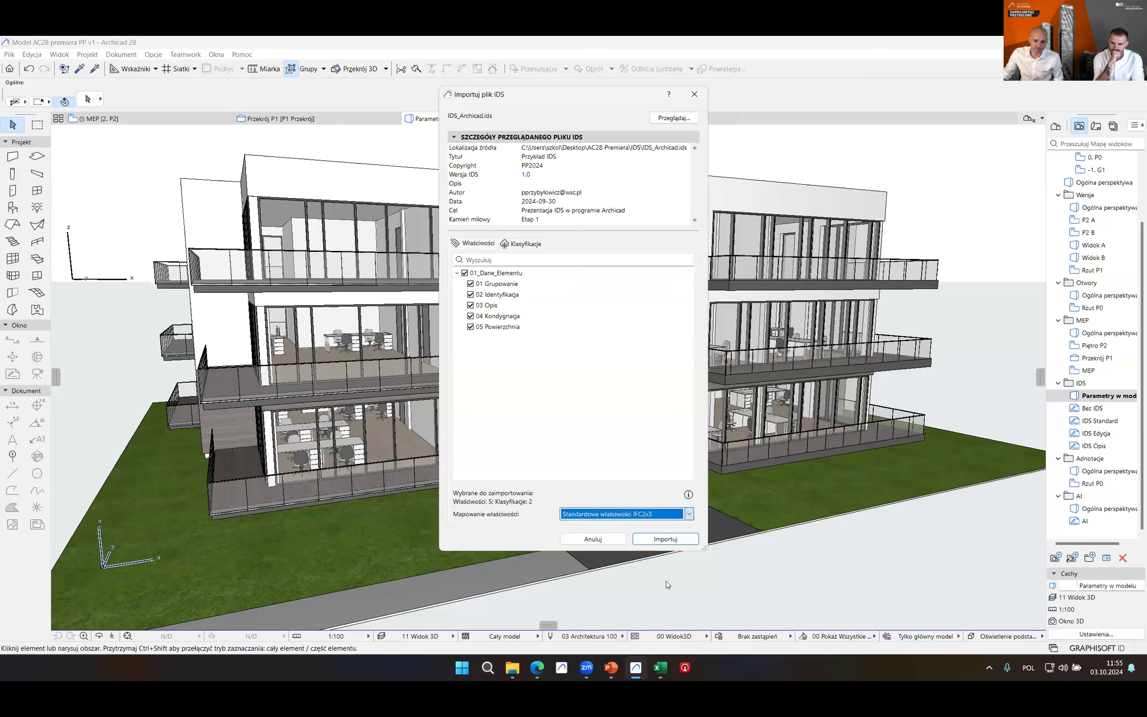
- Import the selected IDS properties and classifications into the project and close the import report
left_click(665, 538)
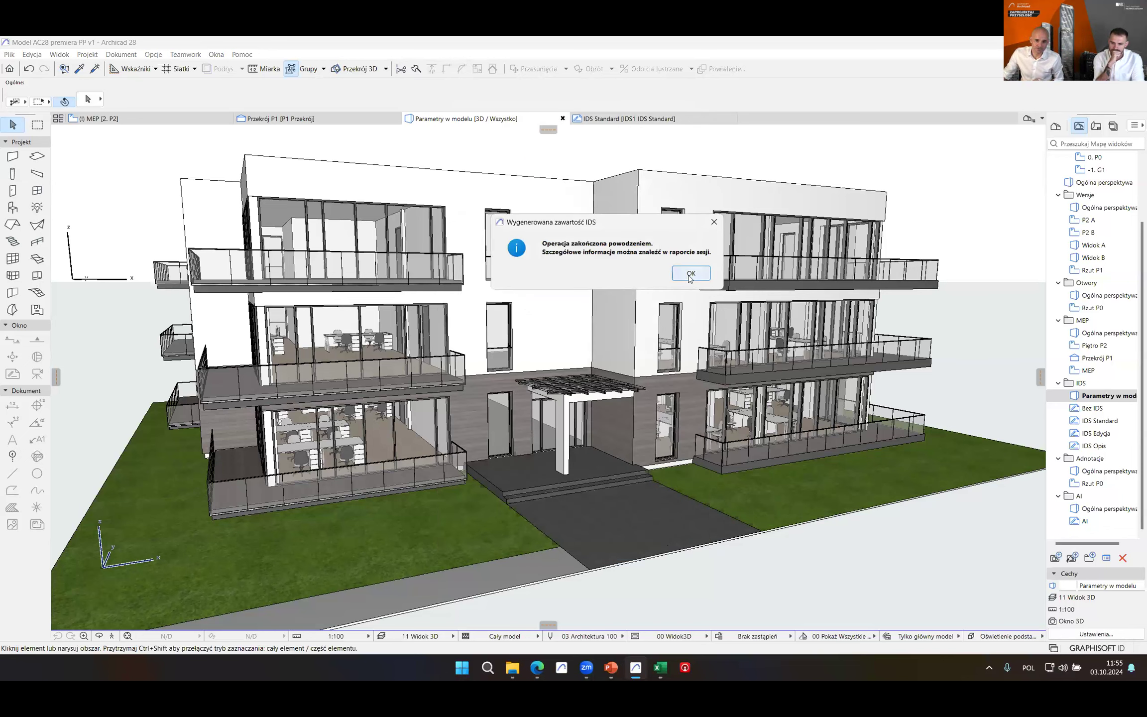
left_click(690, 275)
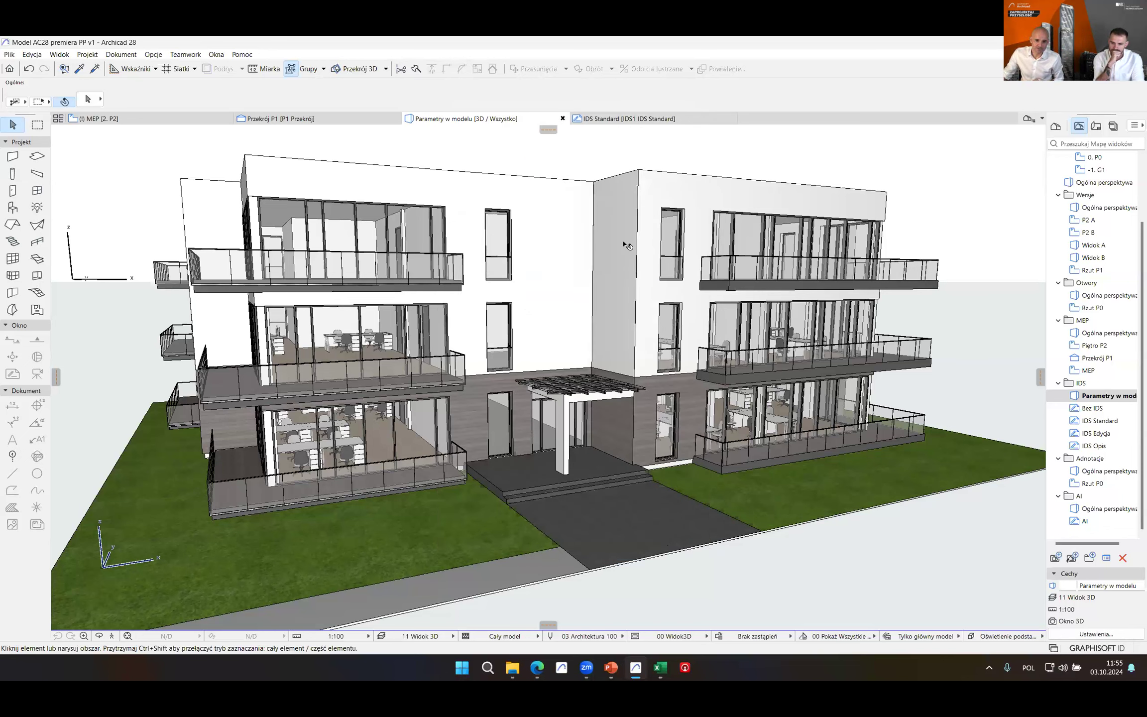
- Review the 01 Grupowanie property in the 01_Dane_Elementu group of the property manager and leave without changes
left_click(155, 54)
left_click(183, 83)
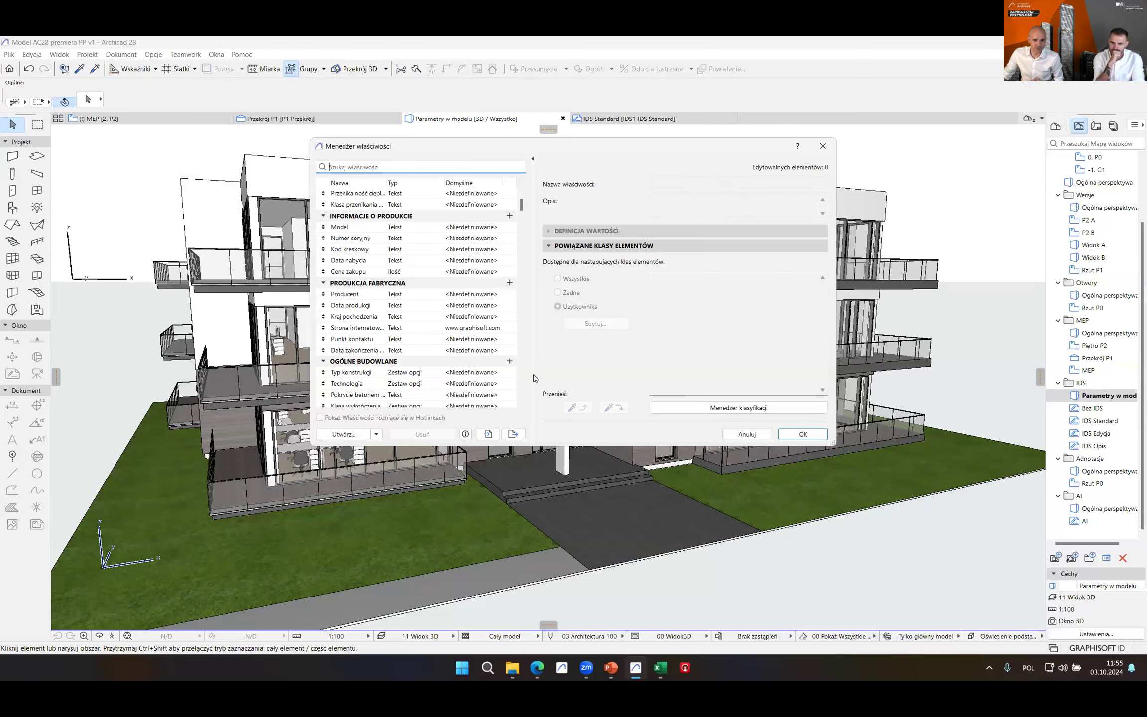
left_click_drag(520, 209, 522, 398)
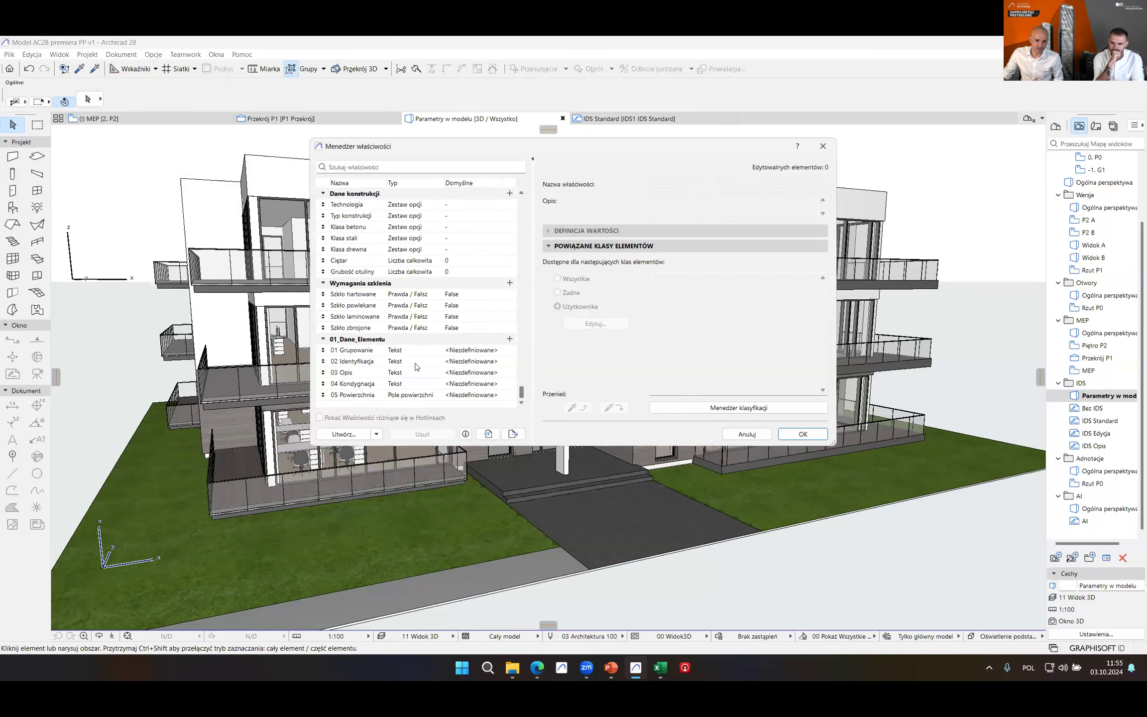
left_click(363, 352)
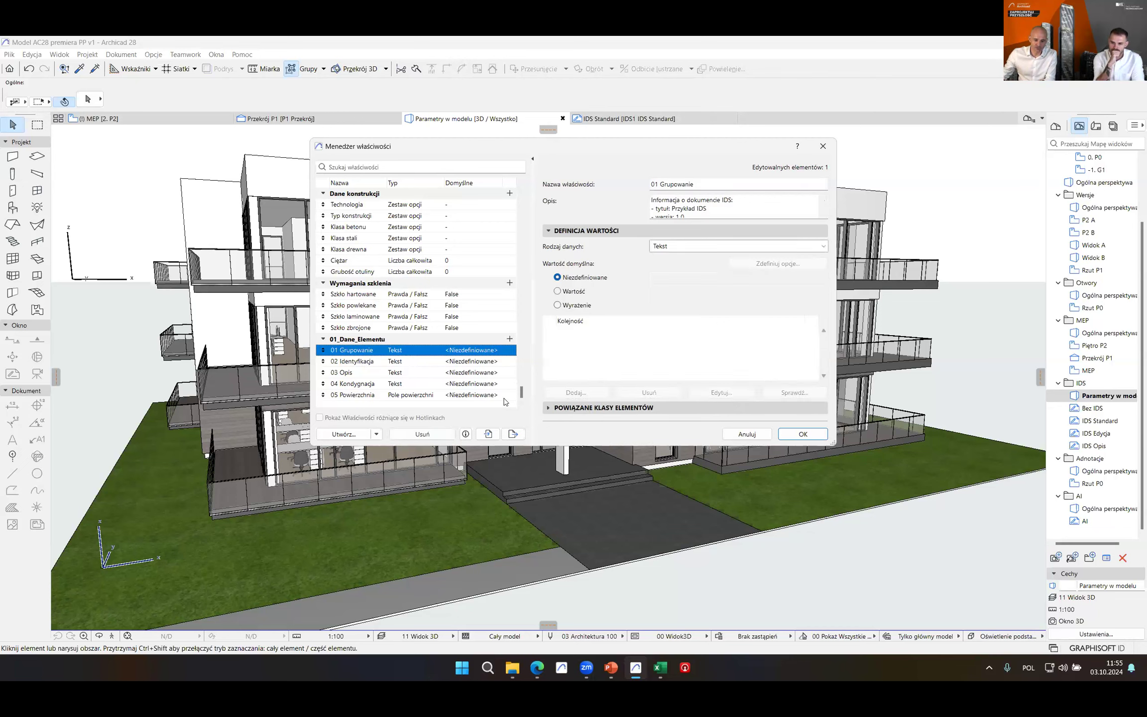
left_click(742, 434)
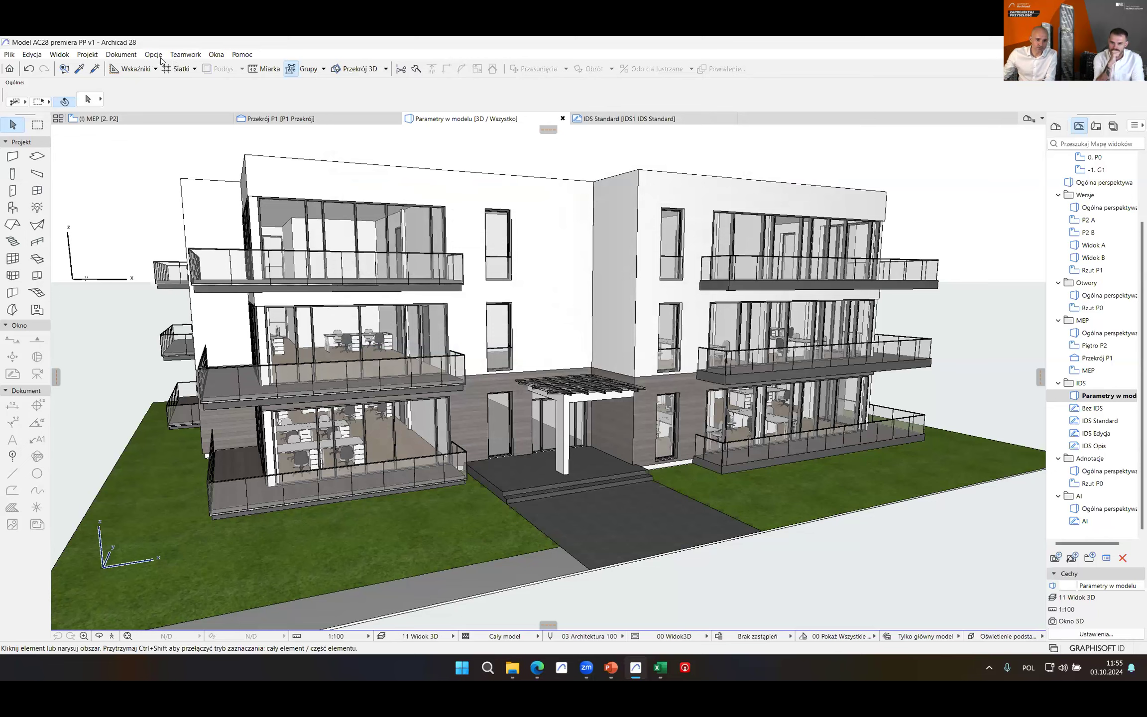
- Examine the classes of the ProjektA - v1.0 system in the classification manager and close it without changes
left_click(160, 56)
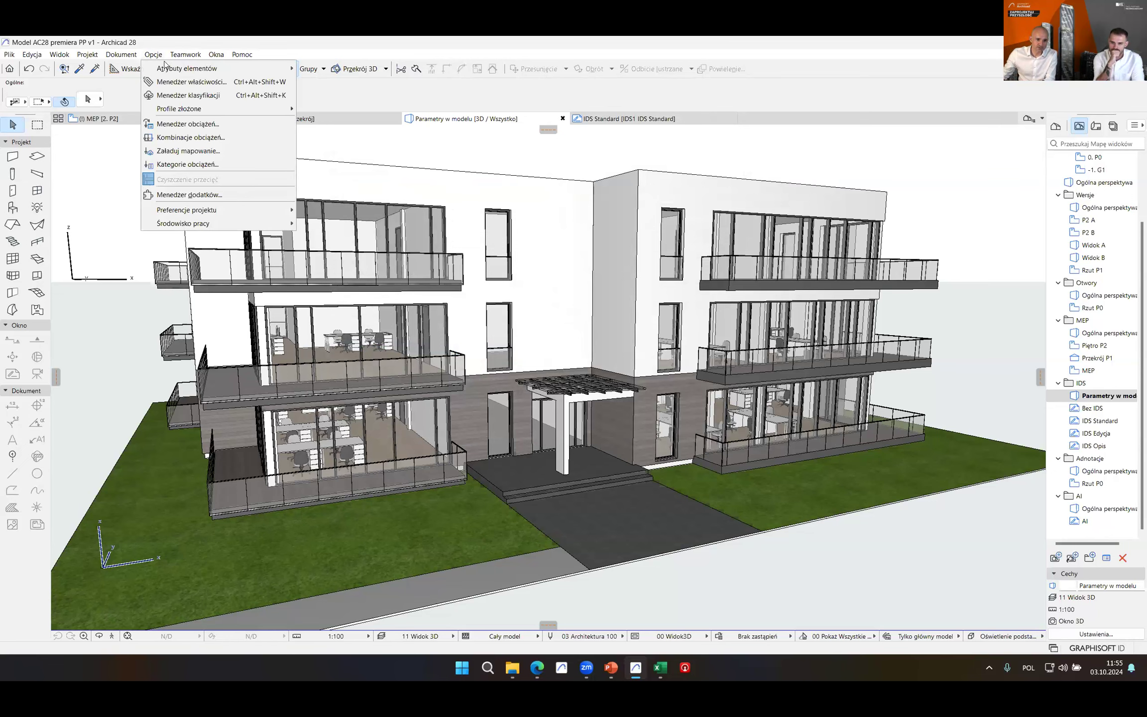
left_click(185, 95)
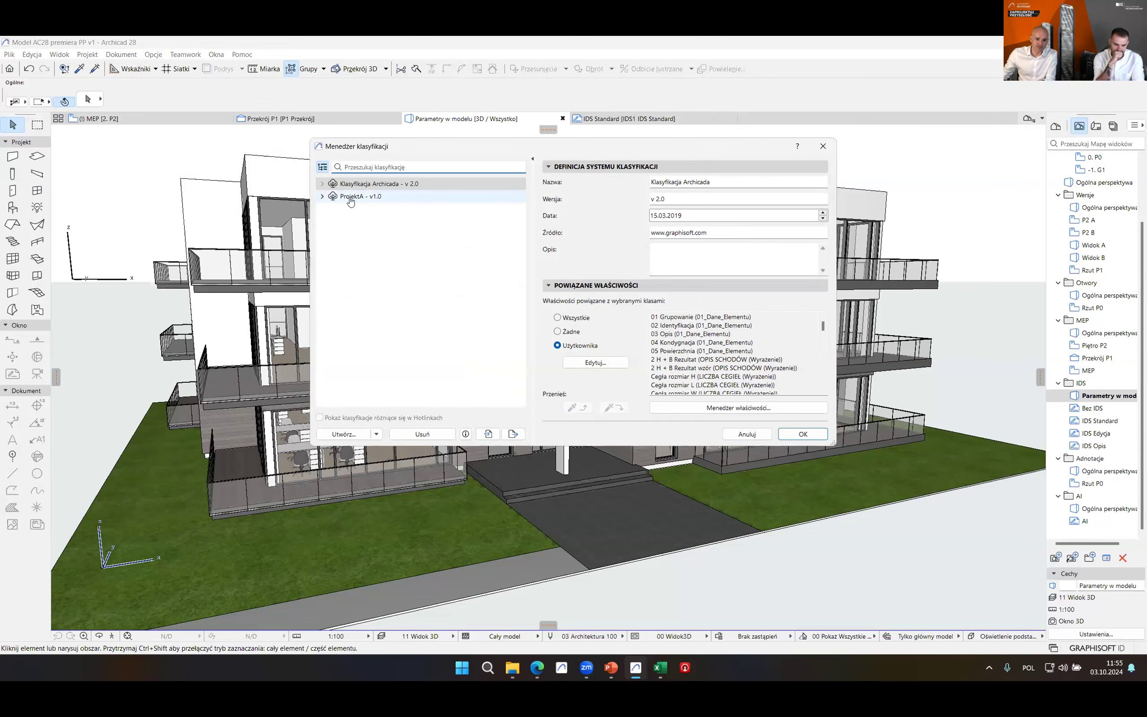
left_click(322, 197)
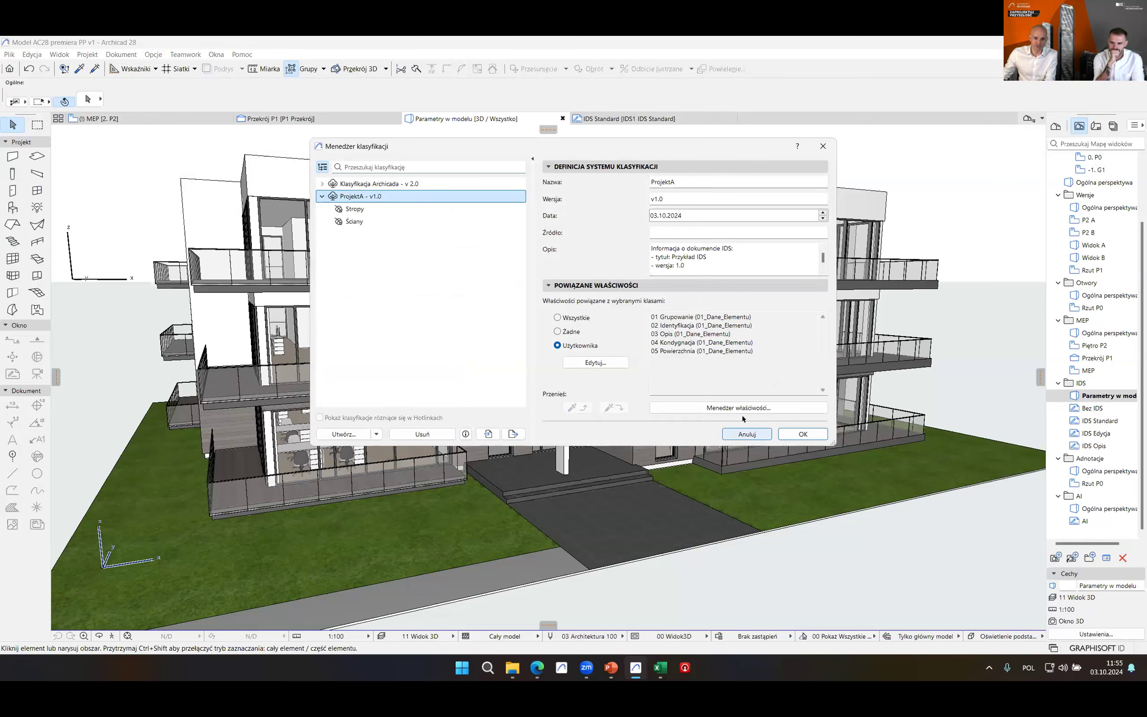
left_click(746, 433)
- Select the second-floor facade wall above the entrance and review the classifications and properties in its settings without changing them
left_click(547, 260)
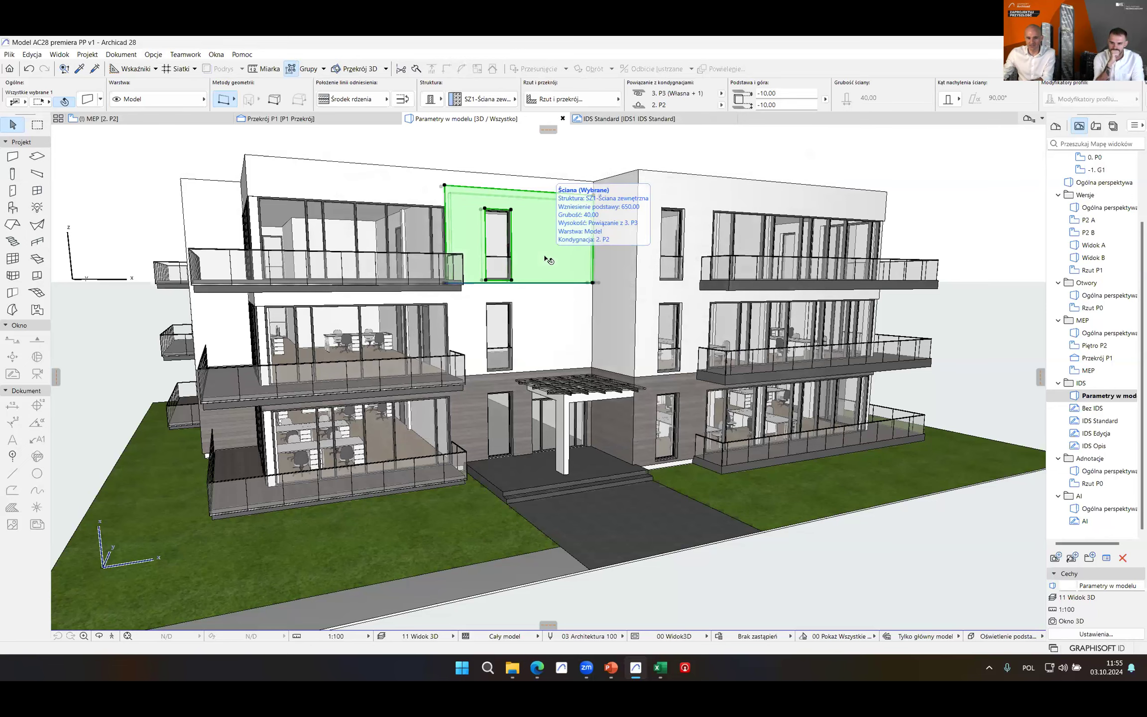
key("ctrl+t")
left_click_drag(556, 432, 560, 475)
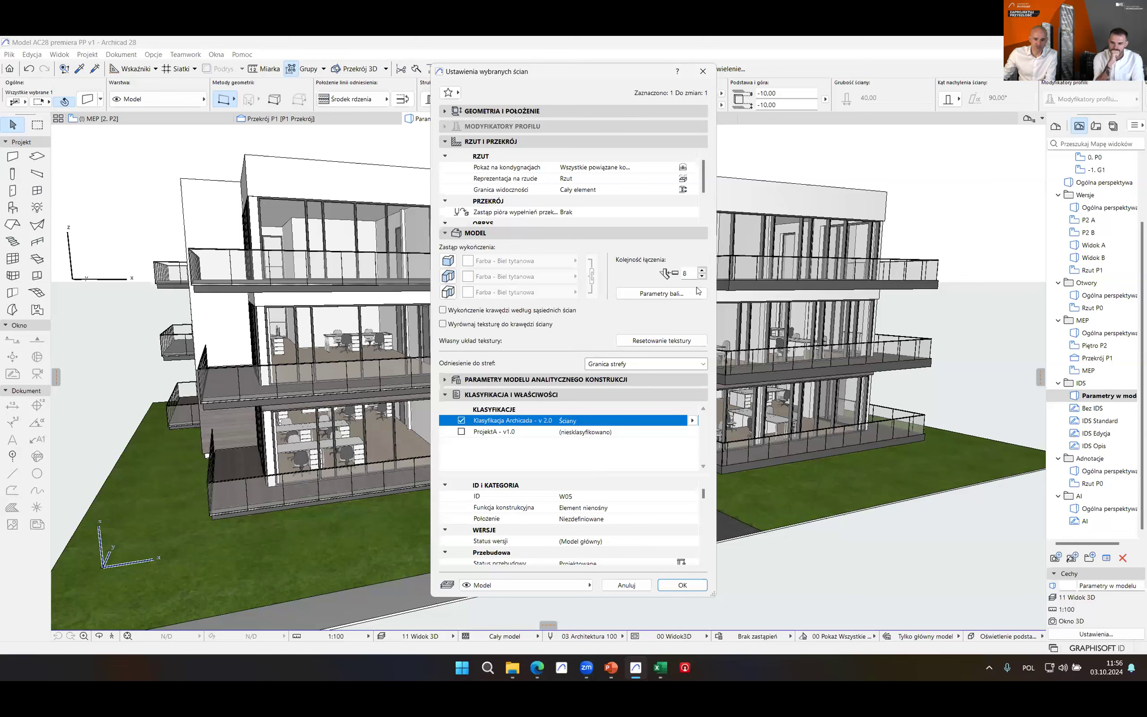
left_click(708, 73)
- Open the IFC property mapping of the Eksport dokładnej geometrii translator for Standardowe właściwości IFC2x3 and enlarge the mapping window
left_click(8, 55)
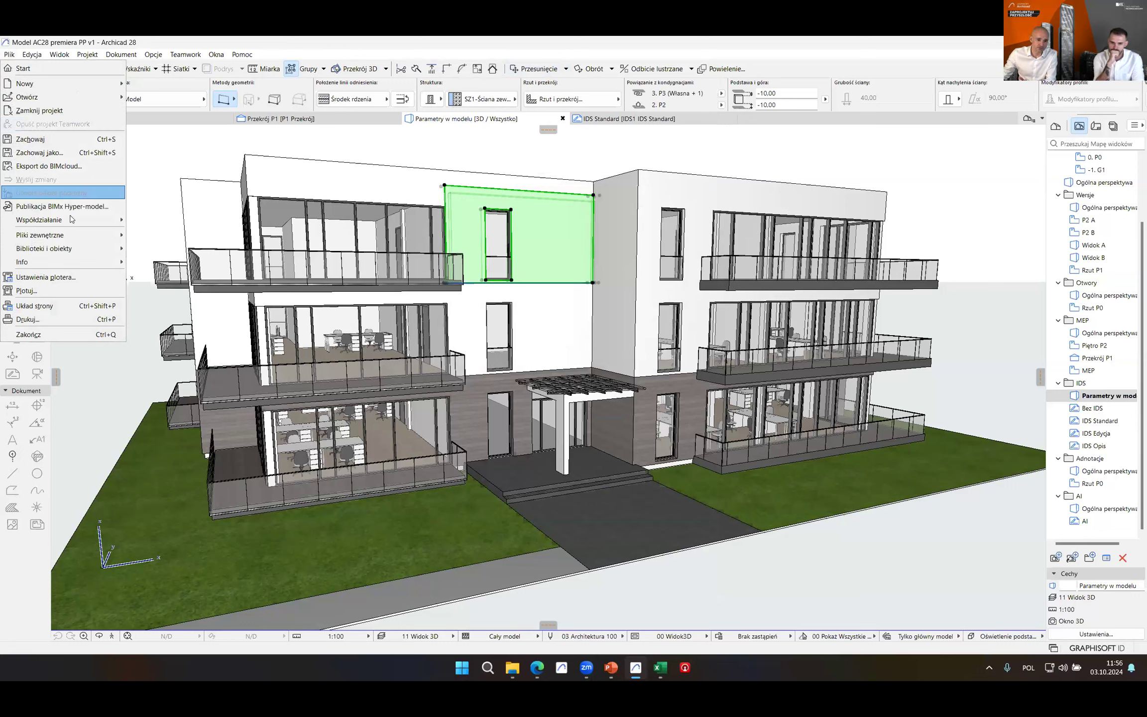
mouse_move(72, 221)
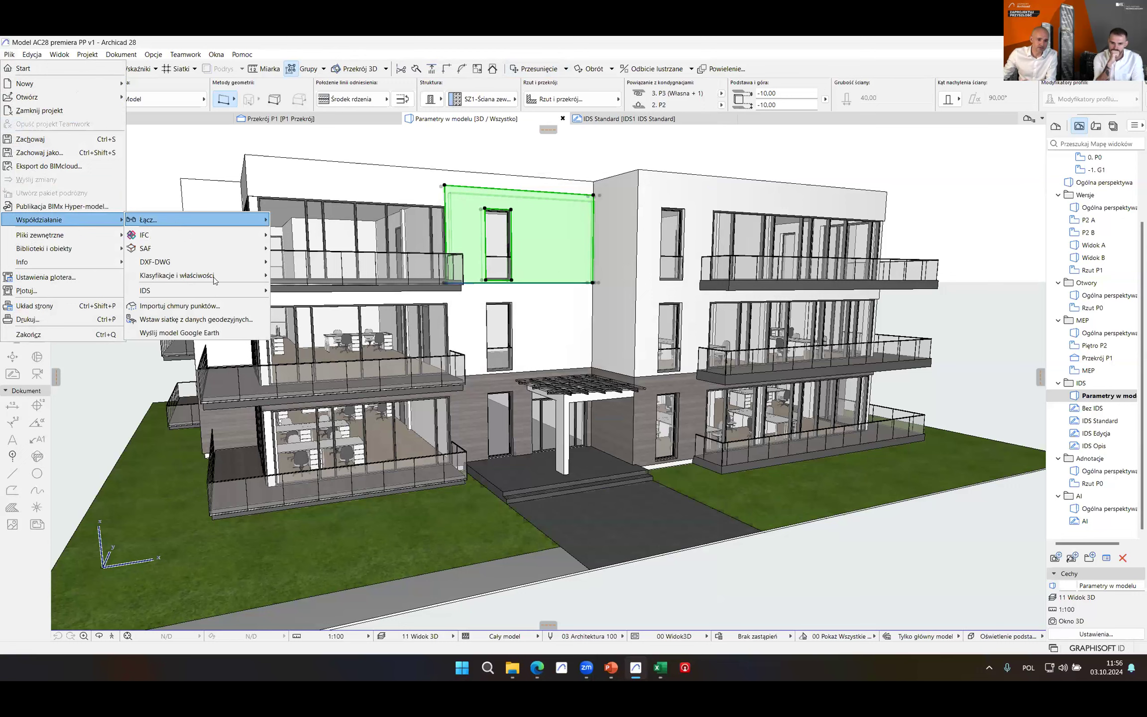
mouse_move(263, 234)
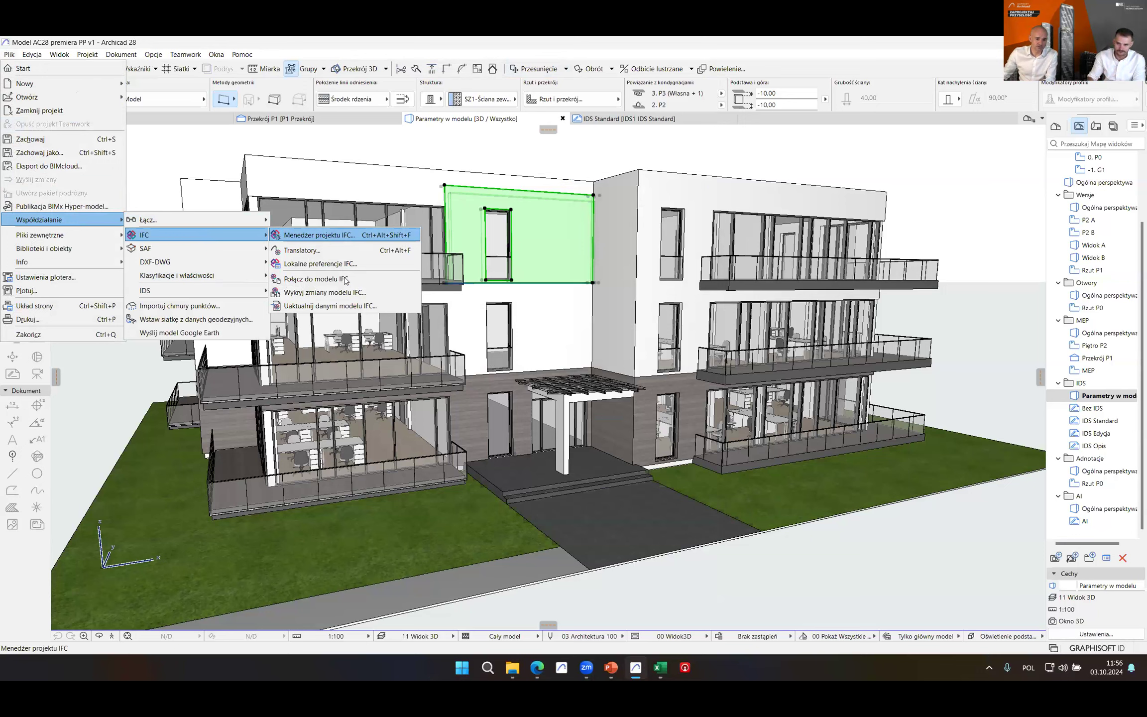
left_click(337, 249)
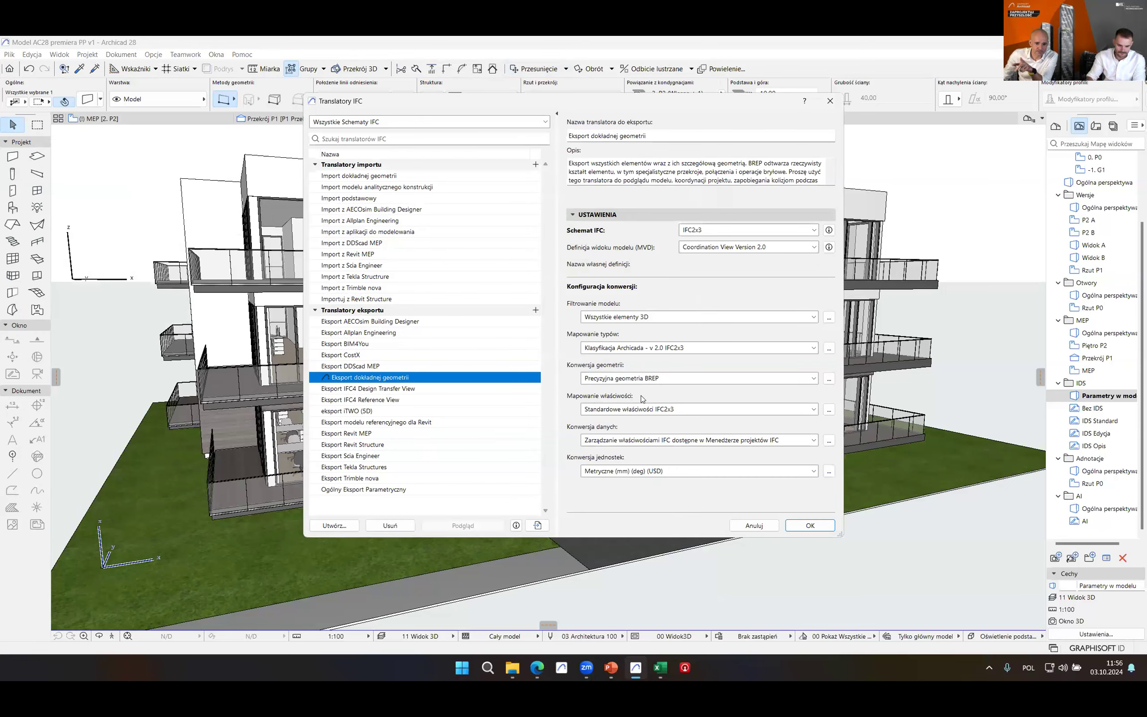
left_click(829, 409)
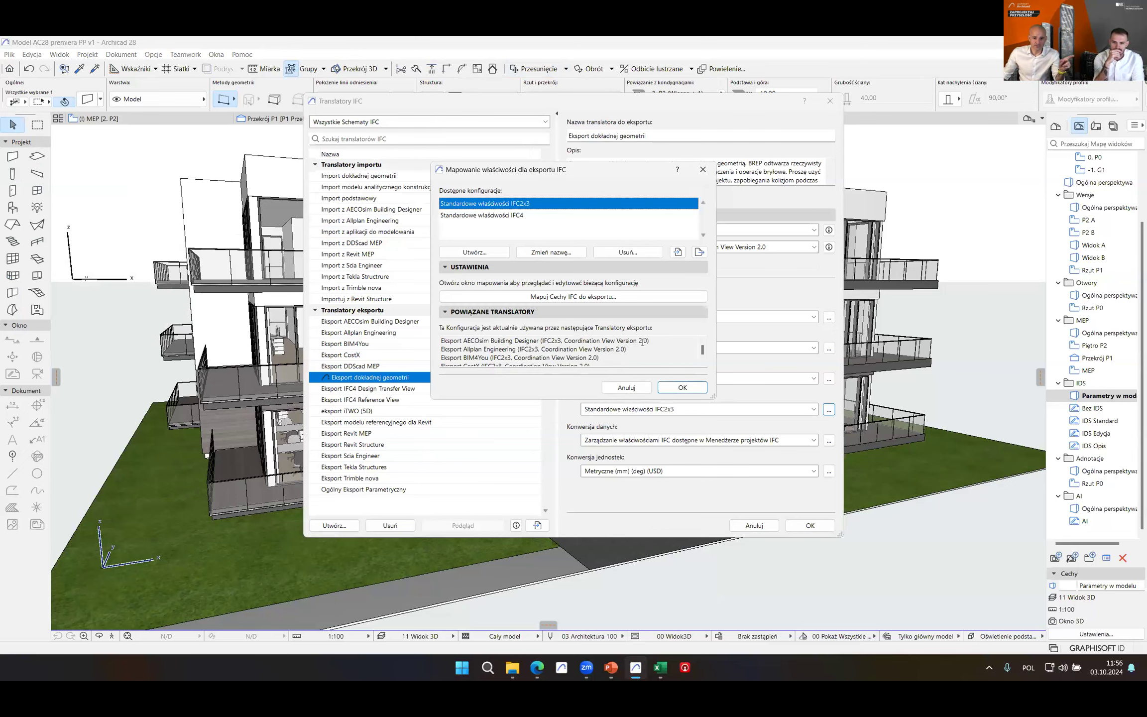
left_click(597, 296)
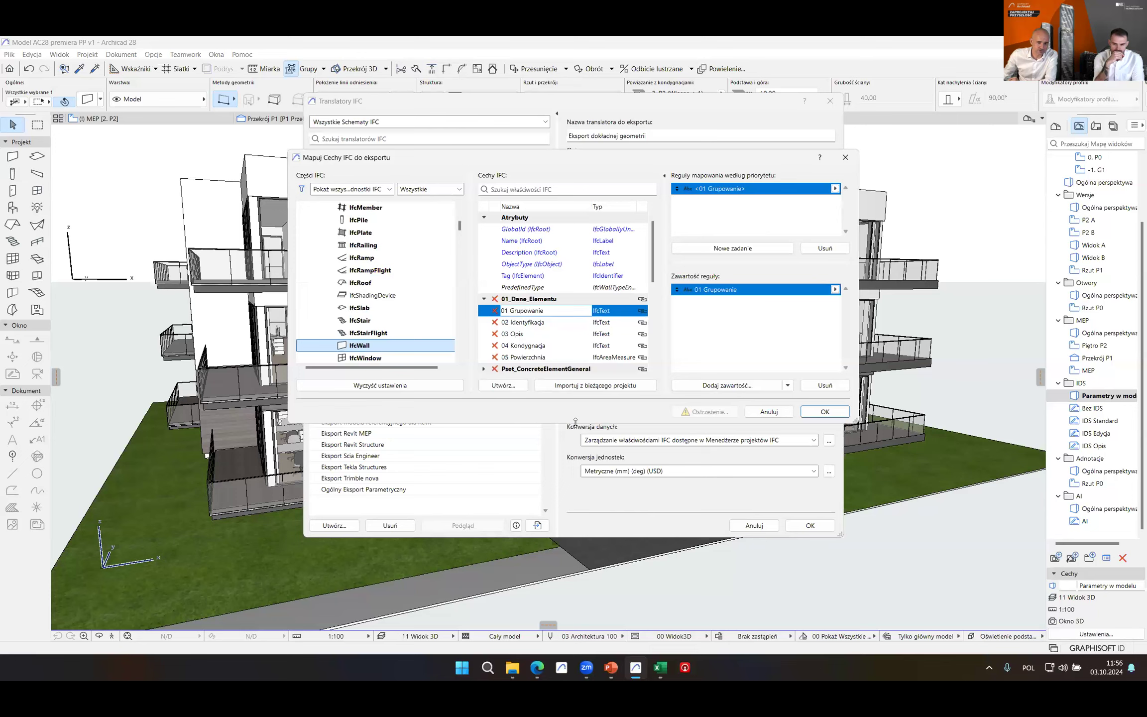
left_click_drag(575, 422, 576, 552)
- Review the IfcSlab mapping rules for 02 Identyfikacja and 05 Powierzchnia, and leave the IFC translators without changes
left_click(368, 310)
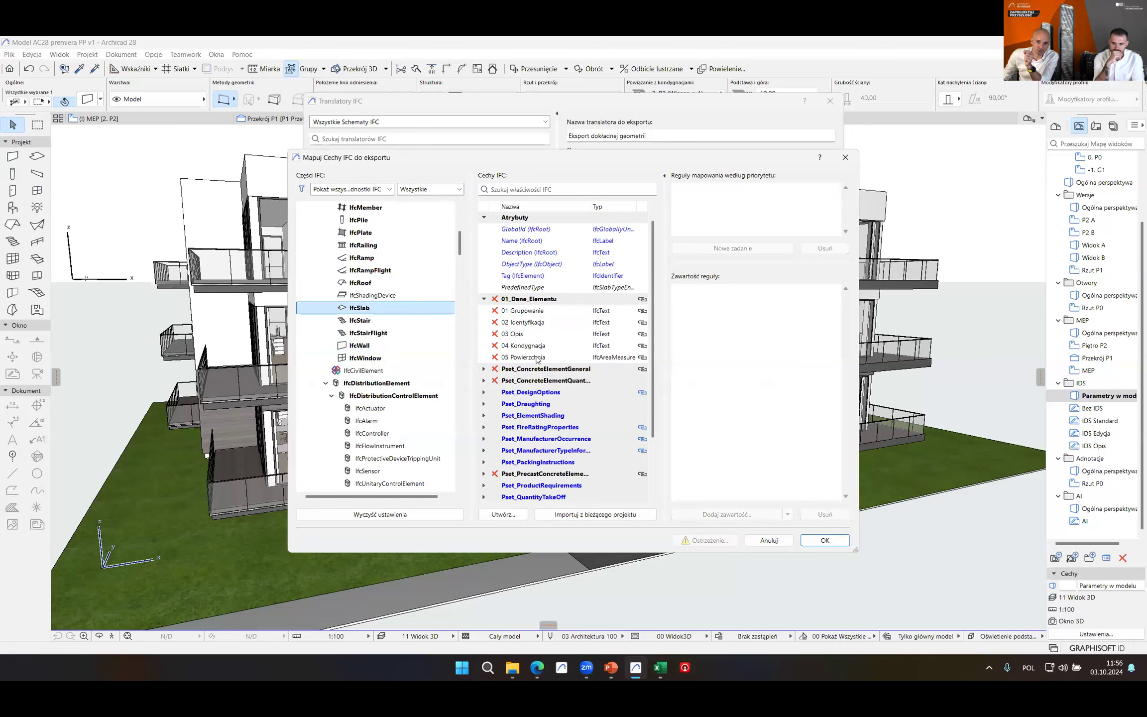
left_click(535, 323)
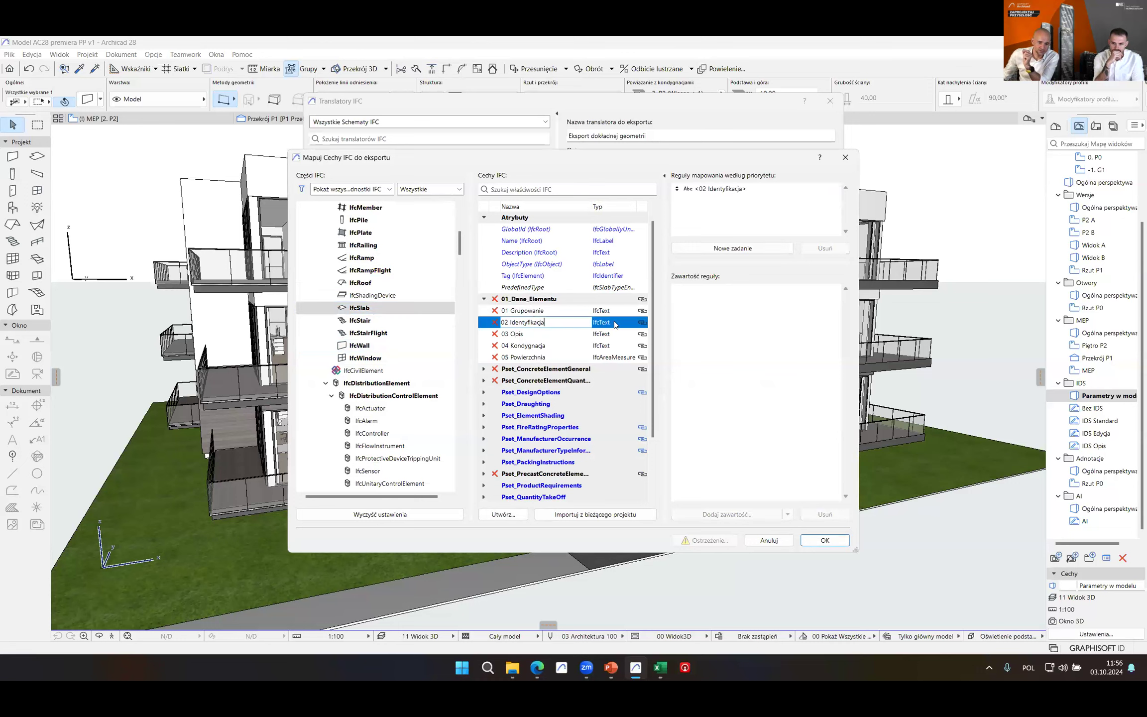
left_click(714, 190)
left_click(717, 291)
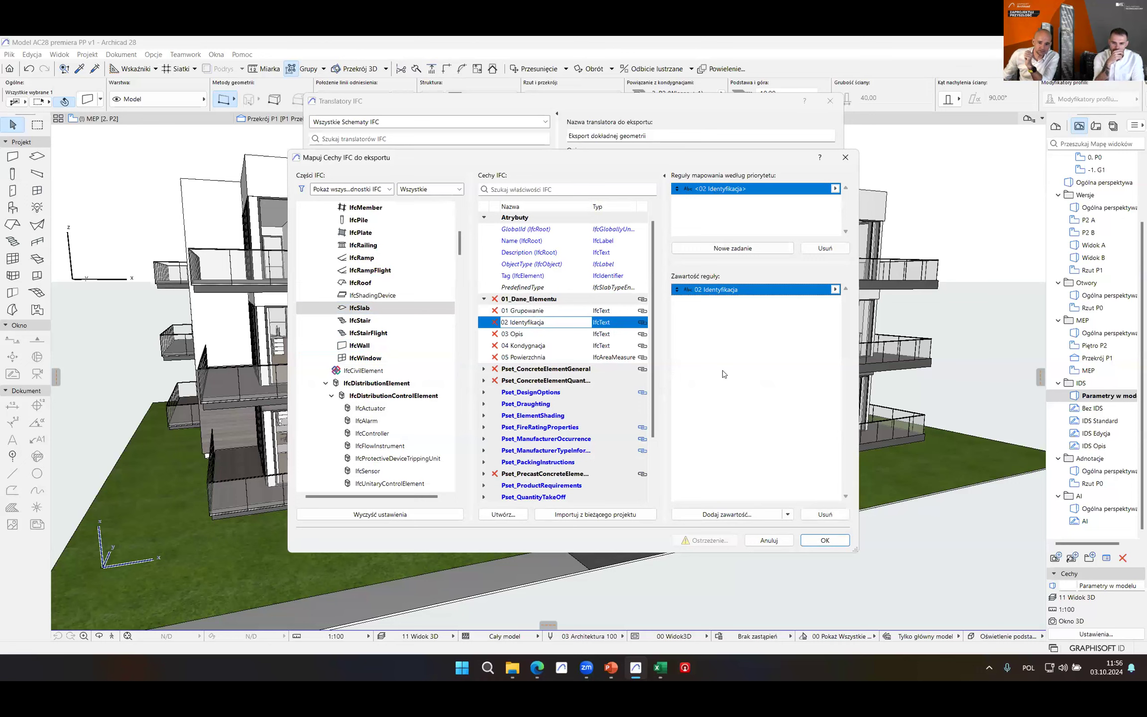
left_click(539, 358)
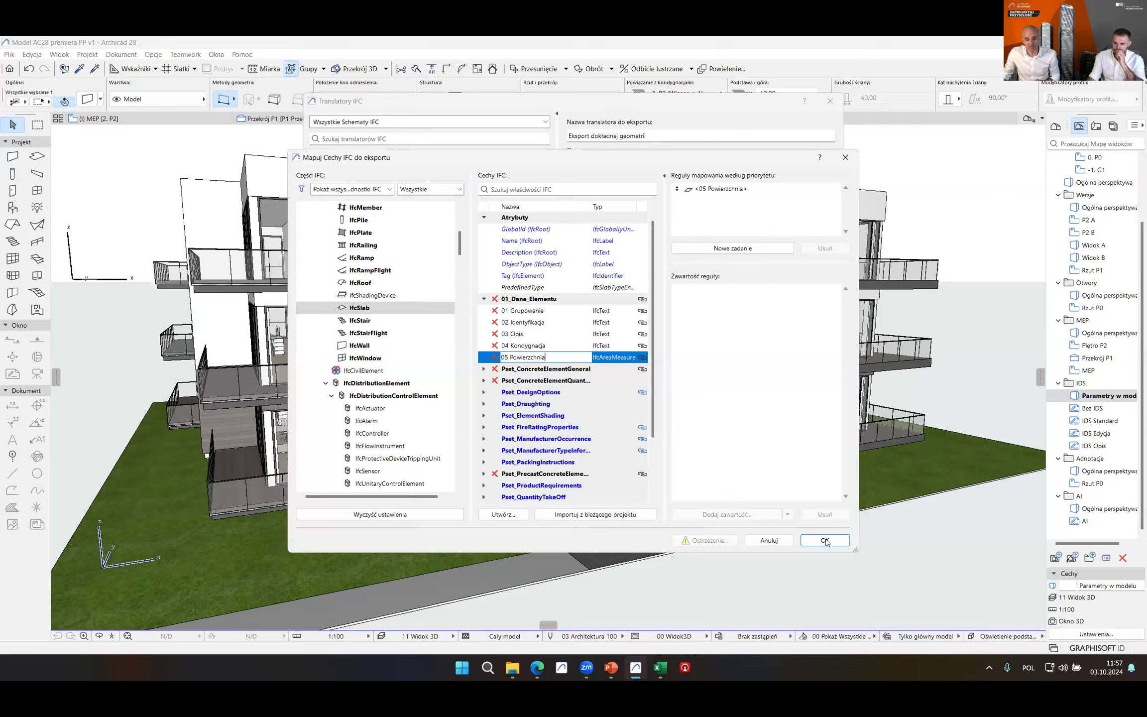
left_click(791, 541)
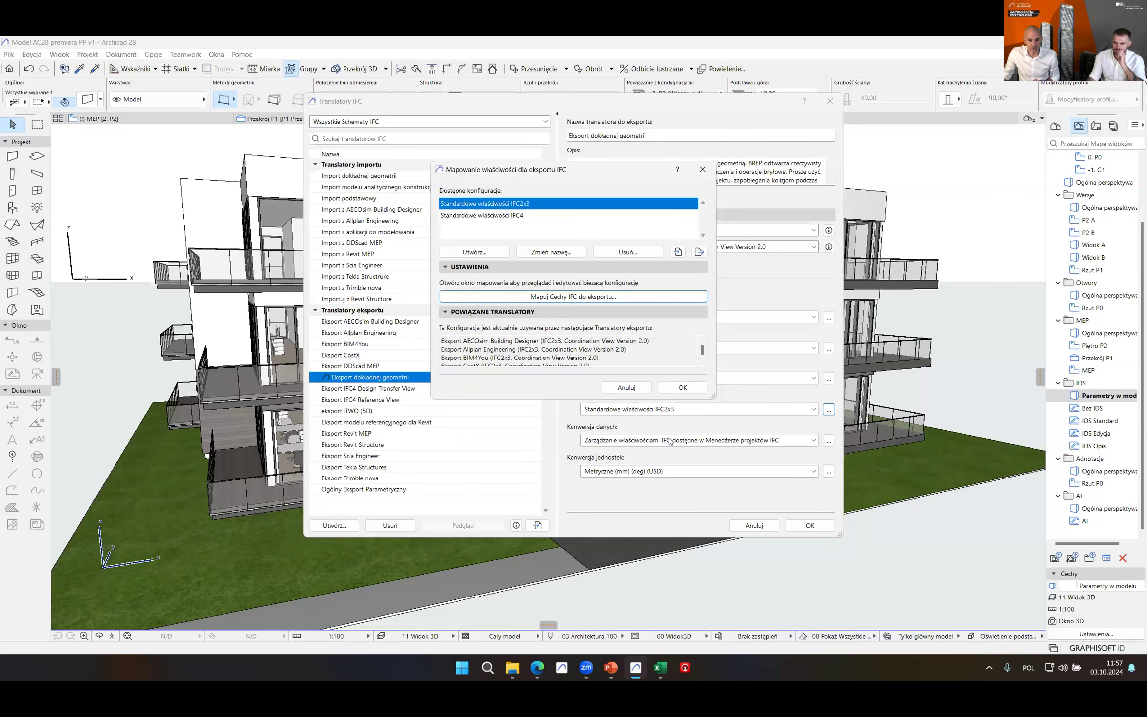
left_click(629, 387)
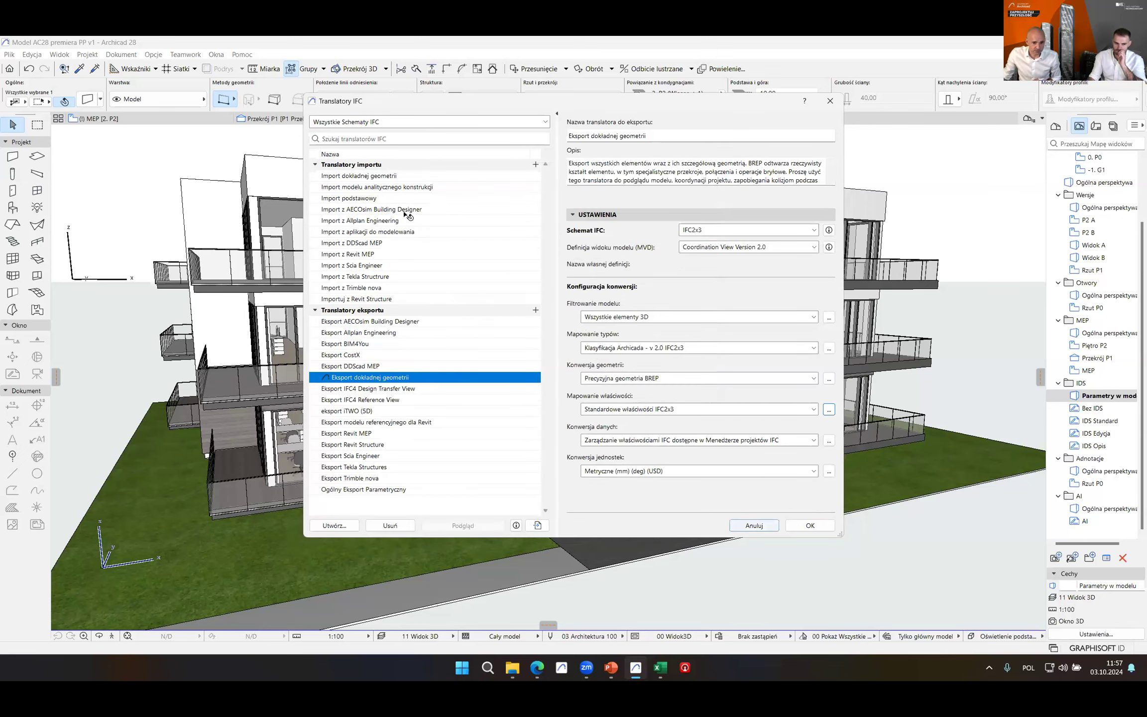
left_click(757, 525)
- Review the available frame shapes and dimensions in the settings of the middle top-floor Drzwi - D02 label without changing them
left_click(114, 189)
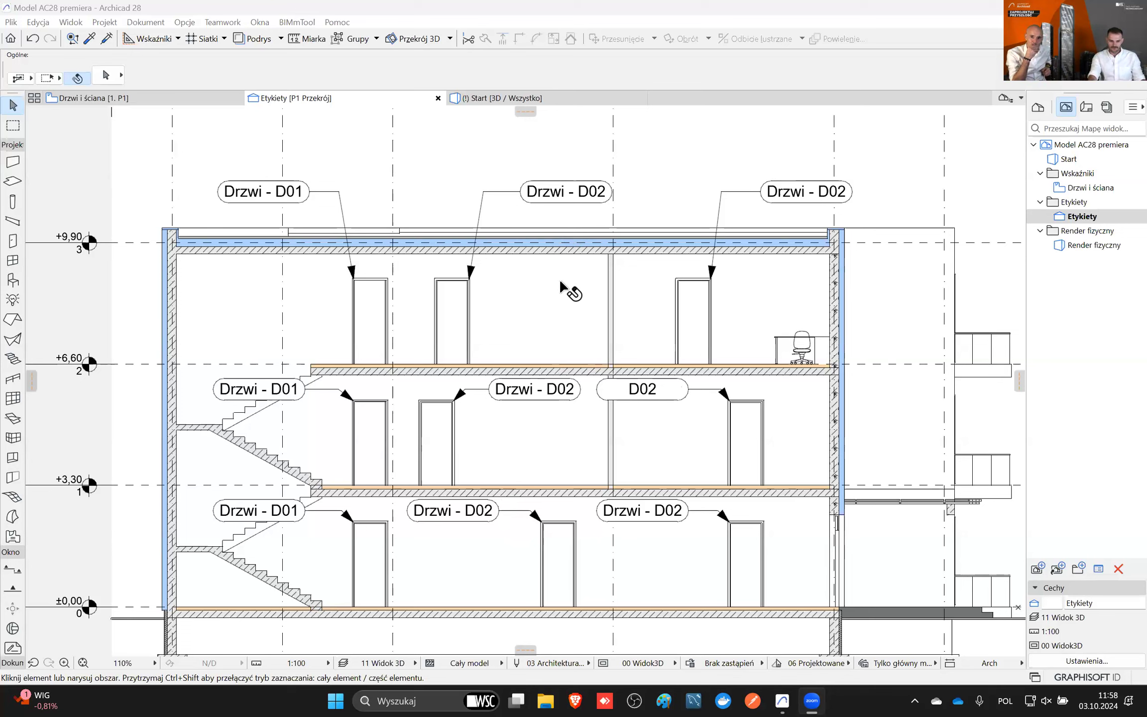
left_click(565, 200)
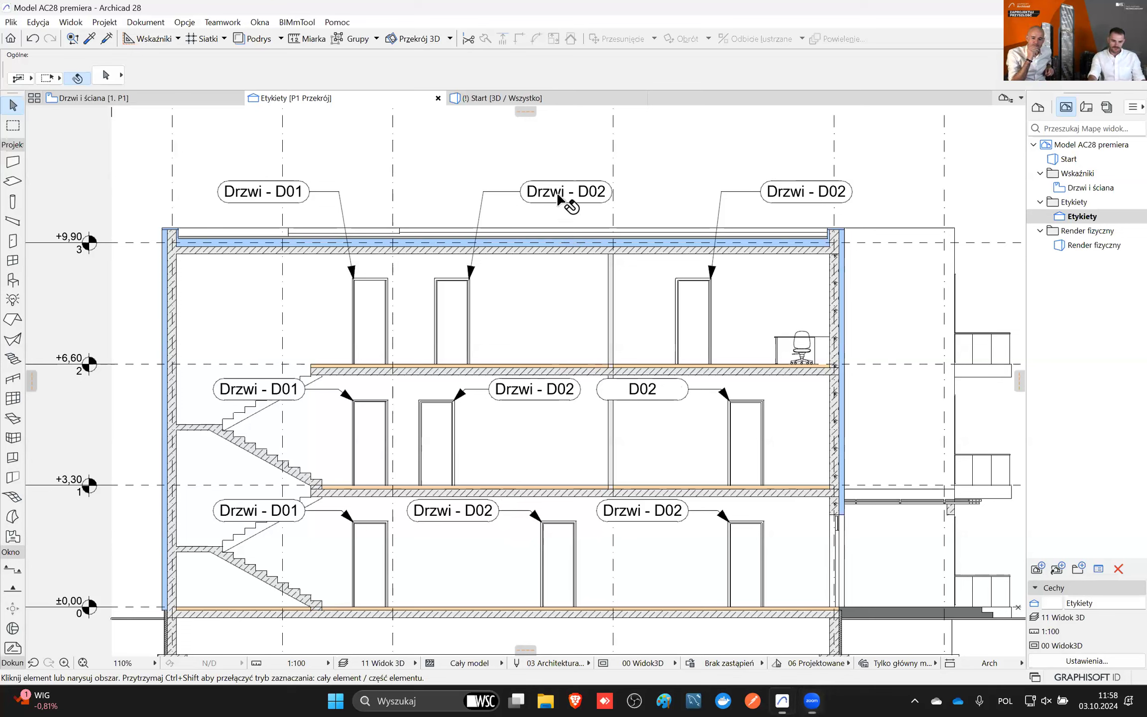
left_click(556, 193)
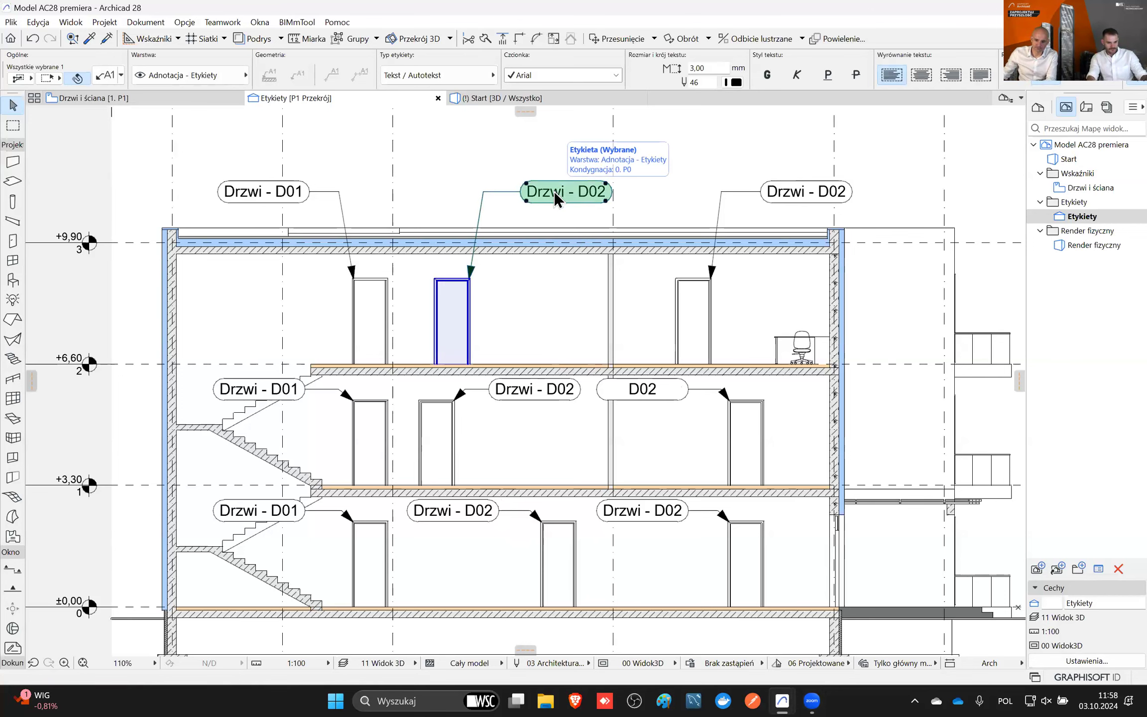
double_click(554, 192)
left_click_drag(277, 41, 374, 34)
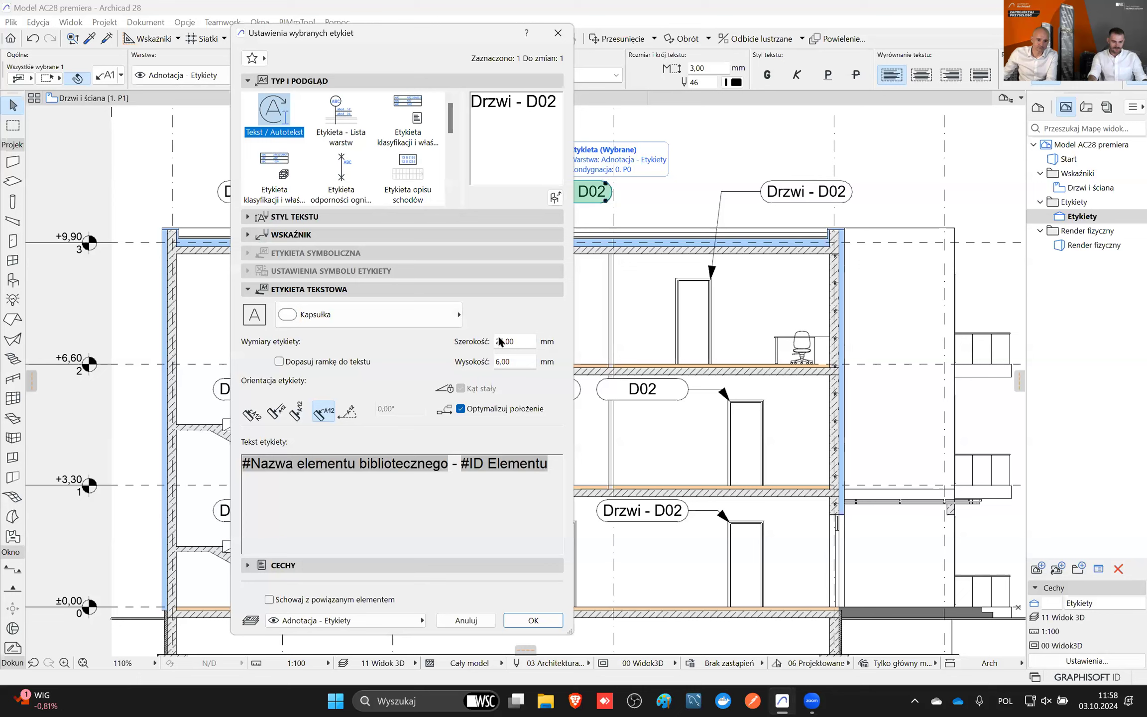
left_click(457, 319)
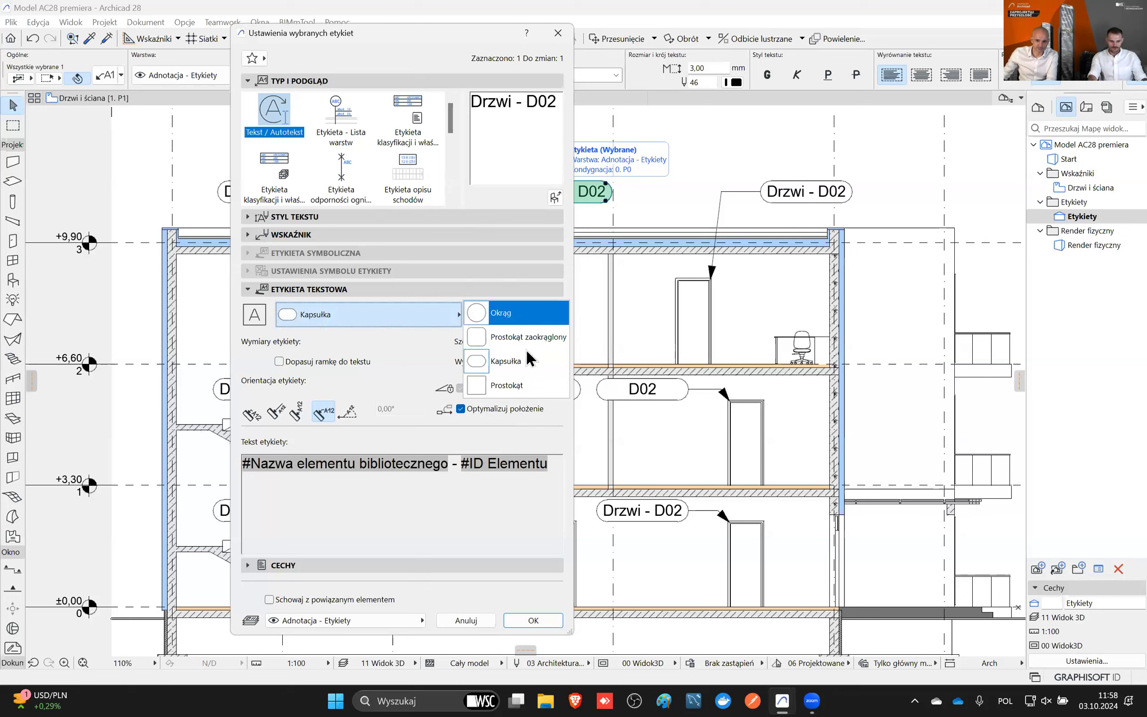
left_click(405, 343)
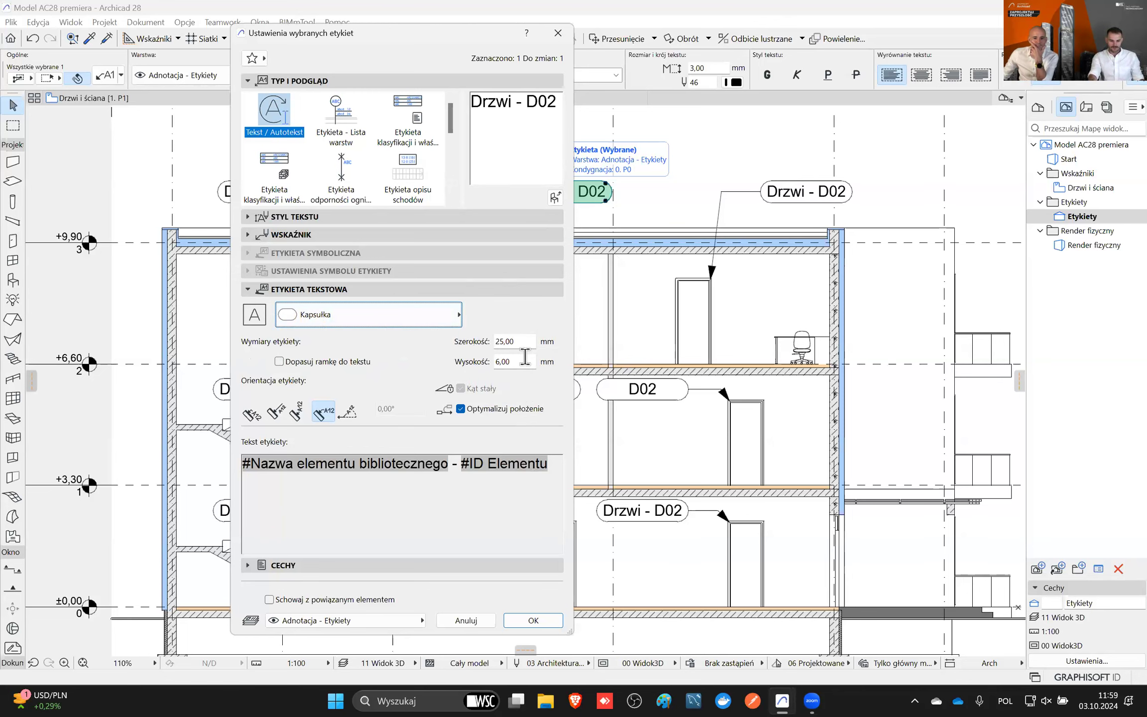
left_click(467, 620)
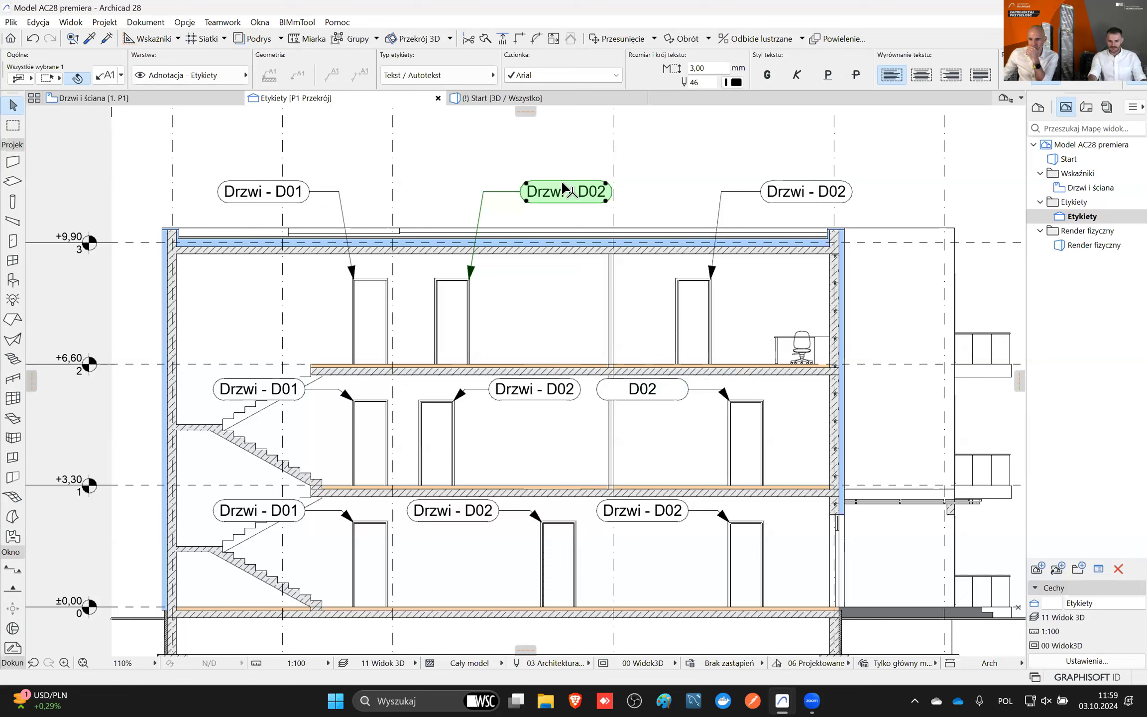
- Set the frame width to 40 mm for the two leftmost door labels on each of the two upper floors
left_click(535, 394, "shift")
left_click(254, 389, "shift")
left_click(275, 193, "shift")
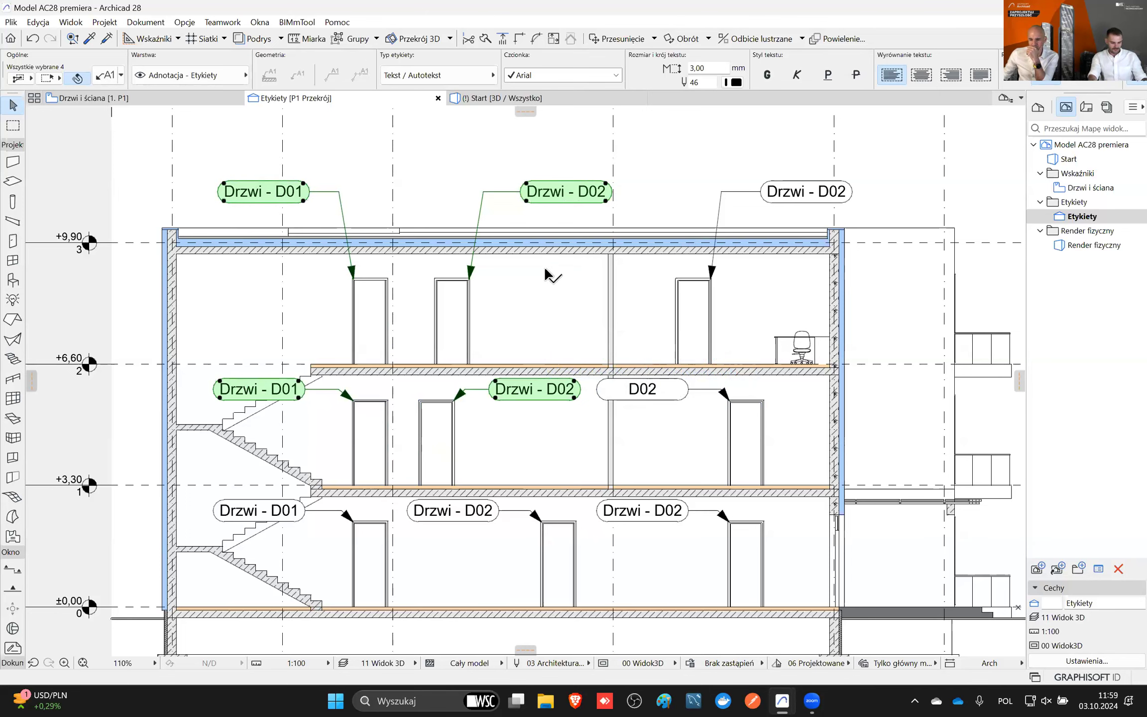
key("ctrl+t")
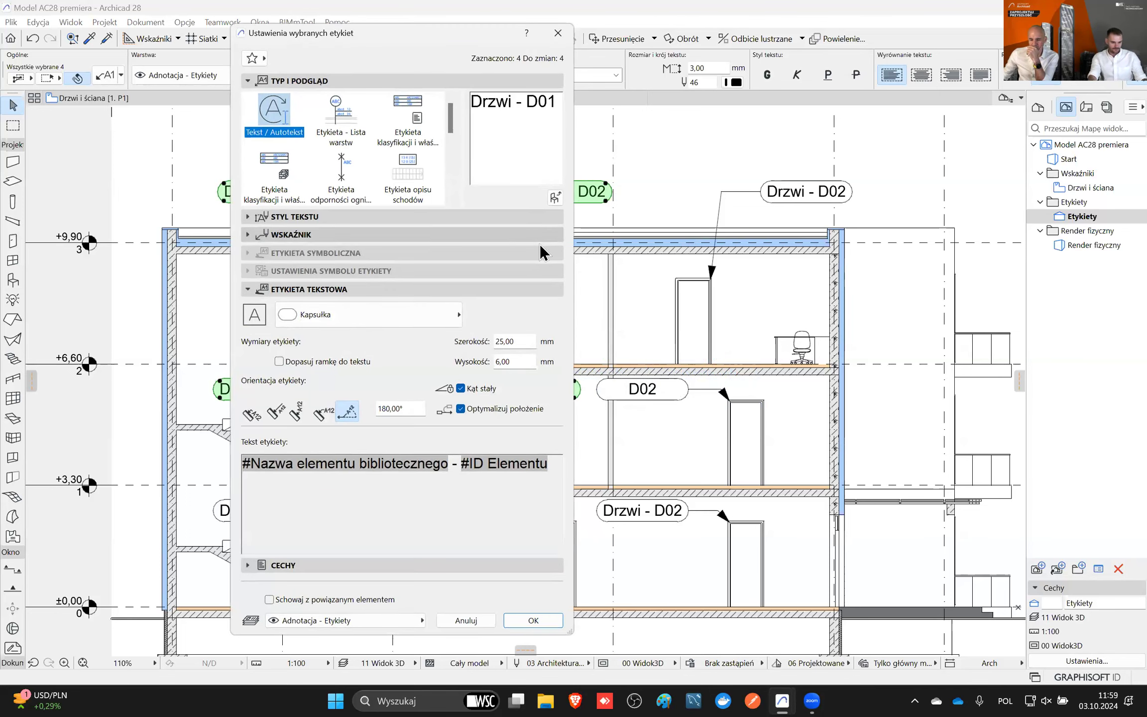
double_click(527, 341)
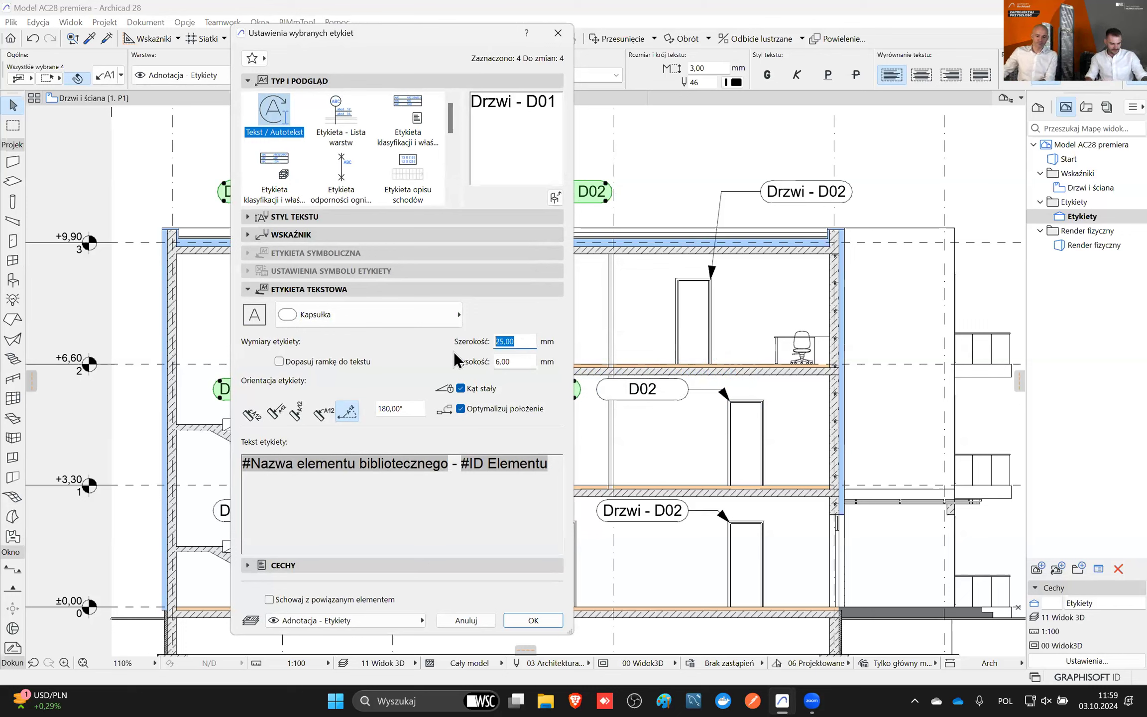
type("40")
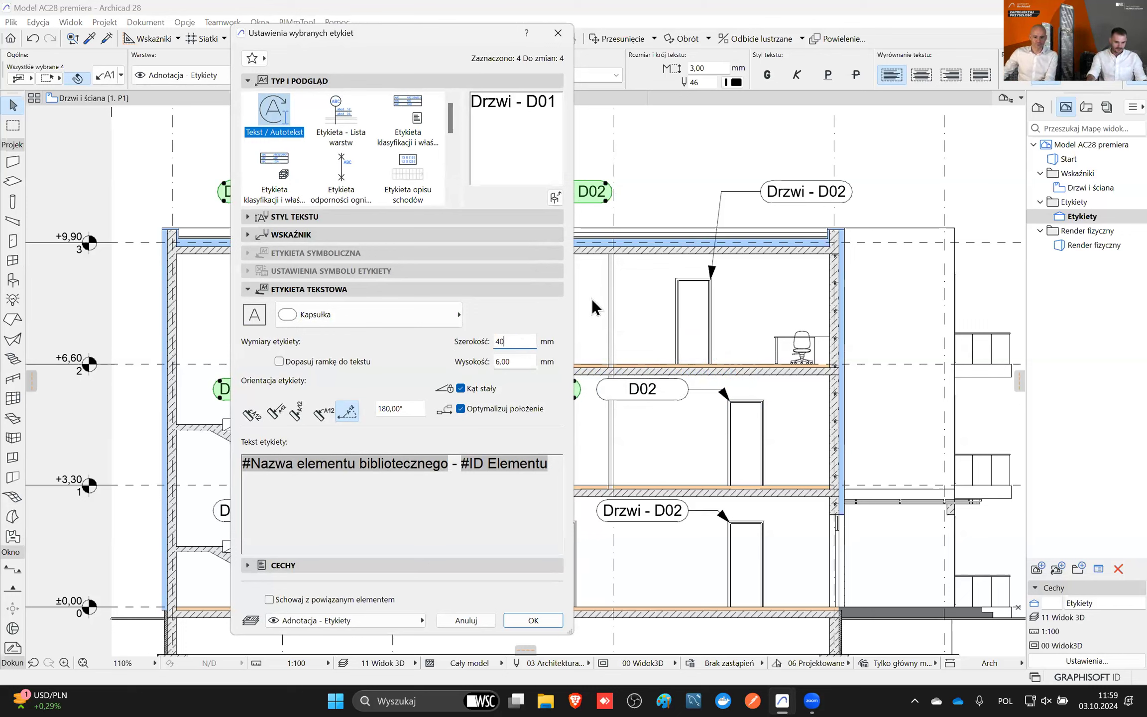
type(",00")
left_click(533, 620)
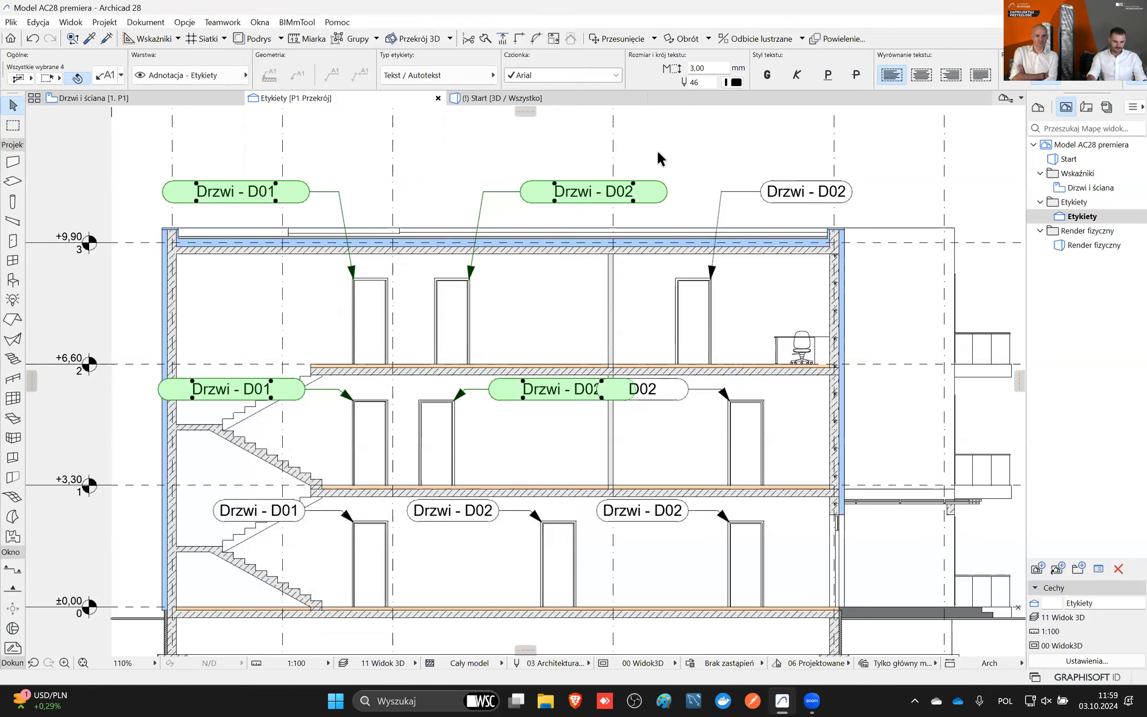
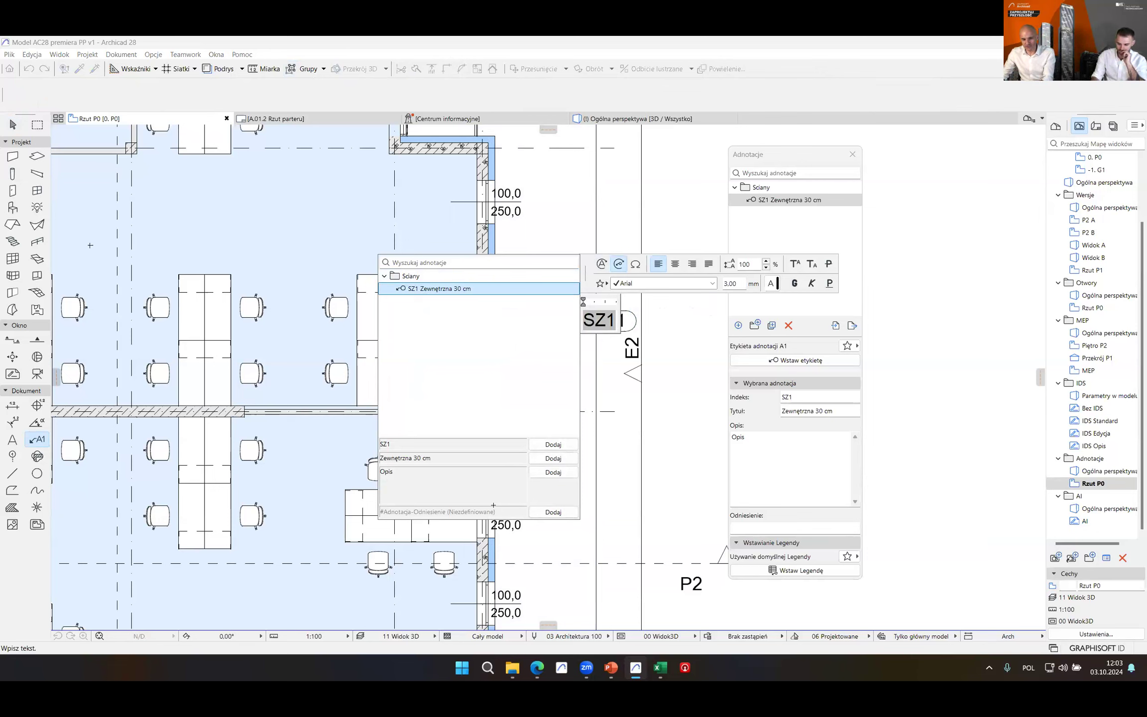
- Finish the exterior wall label using the index of the SZ1 Zewnętrzna 30 cm annotation
key("Return")
left_click(677, 424)
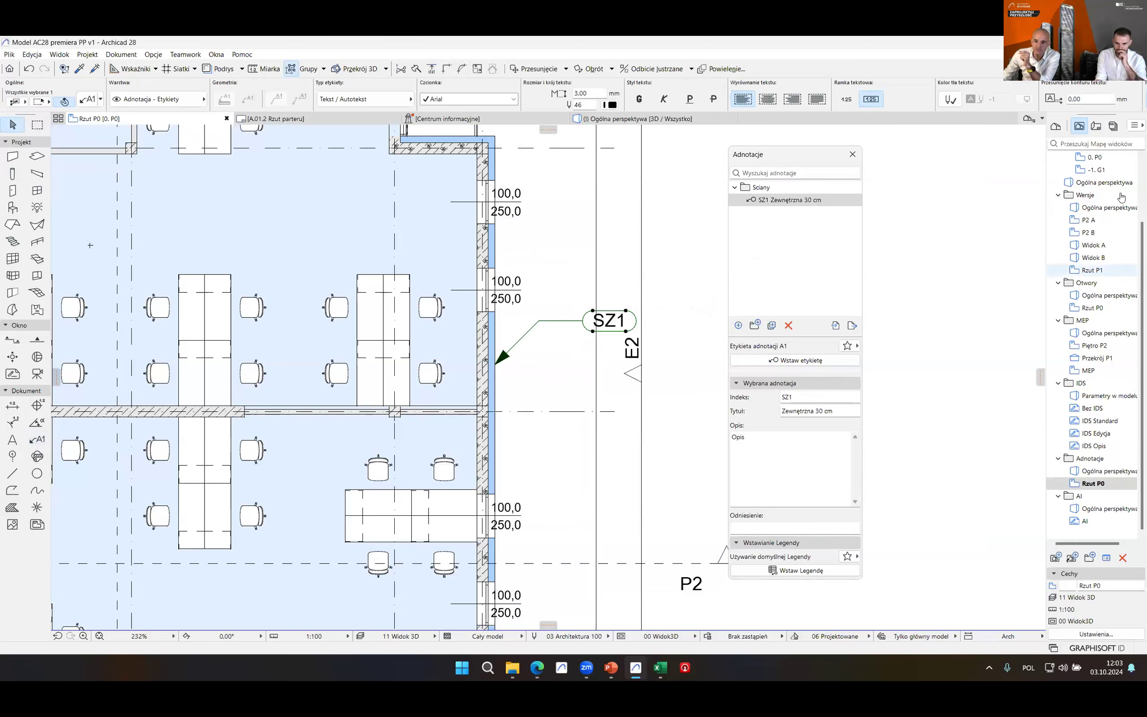
- Open the A.01.2 Rzut parteru layout and place an annotation legend to the right of the floor plan drawing
left_click(1096, 129)
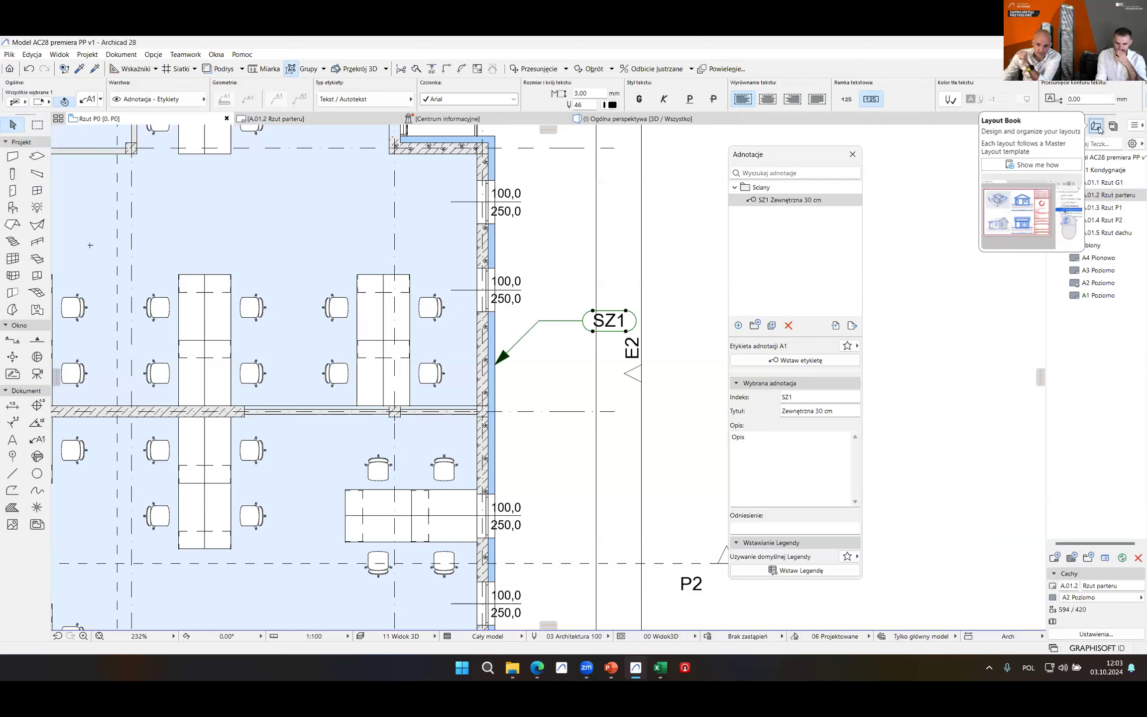
double_click(1109, 199)
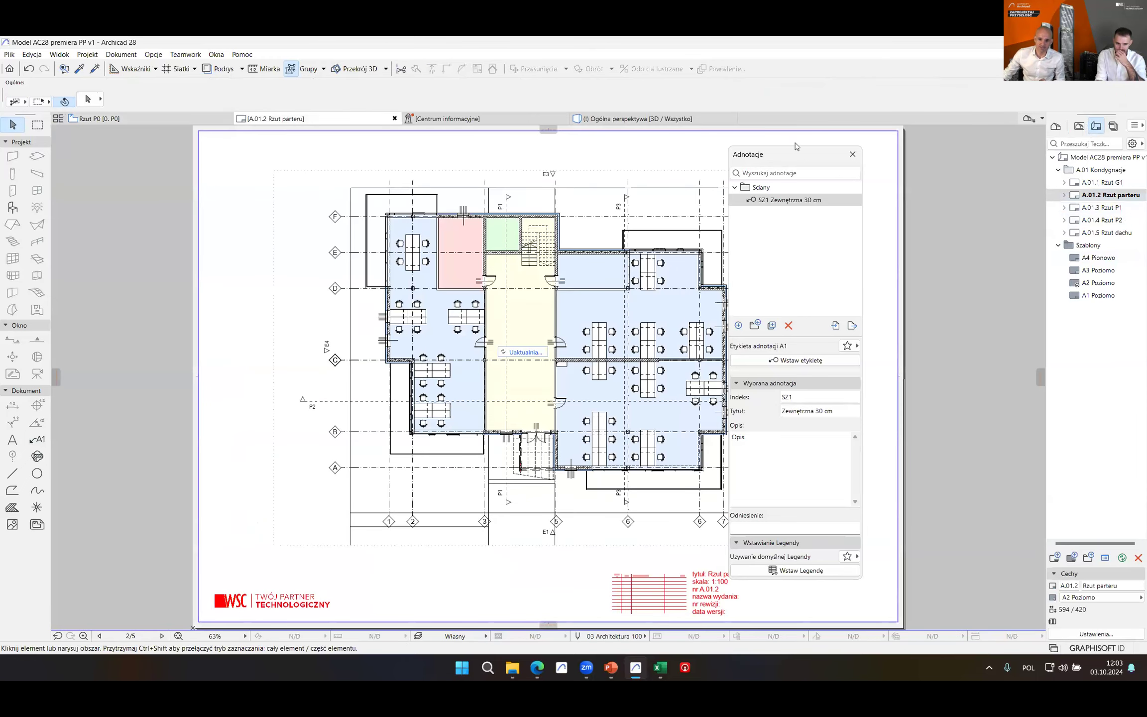
left_click_drag(788, 157, 726, 342)
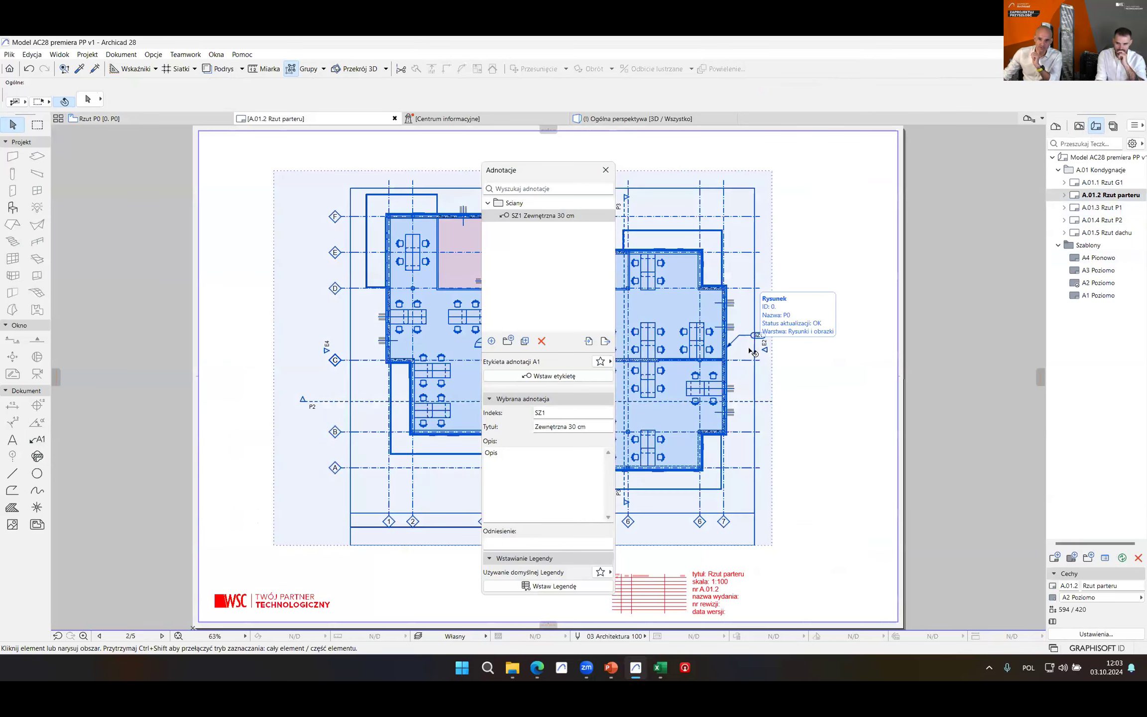
left_click(549, 587)
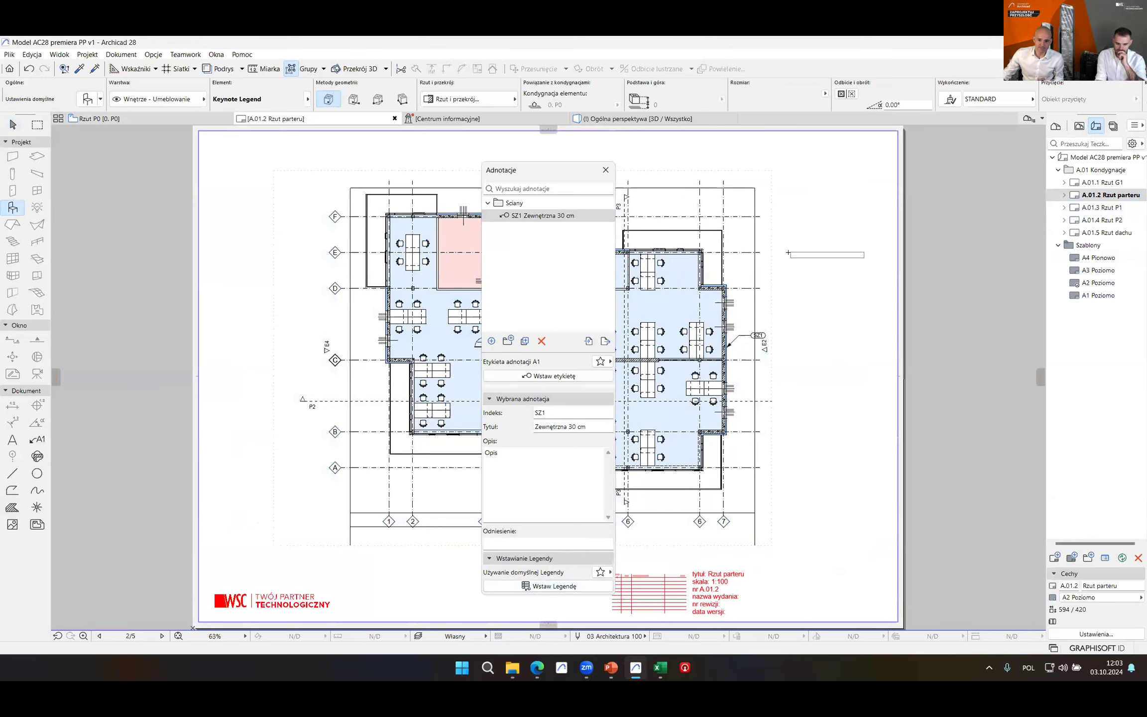
left_click(827, 255)
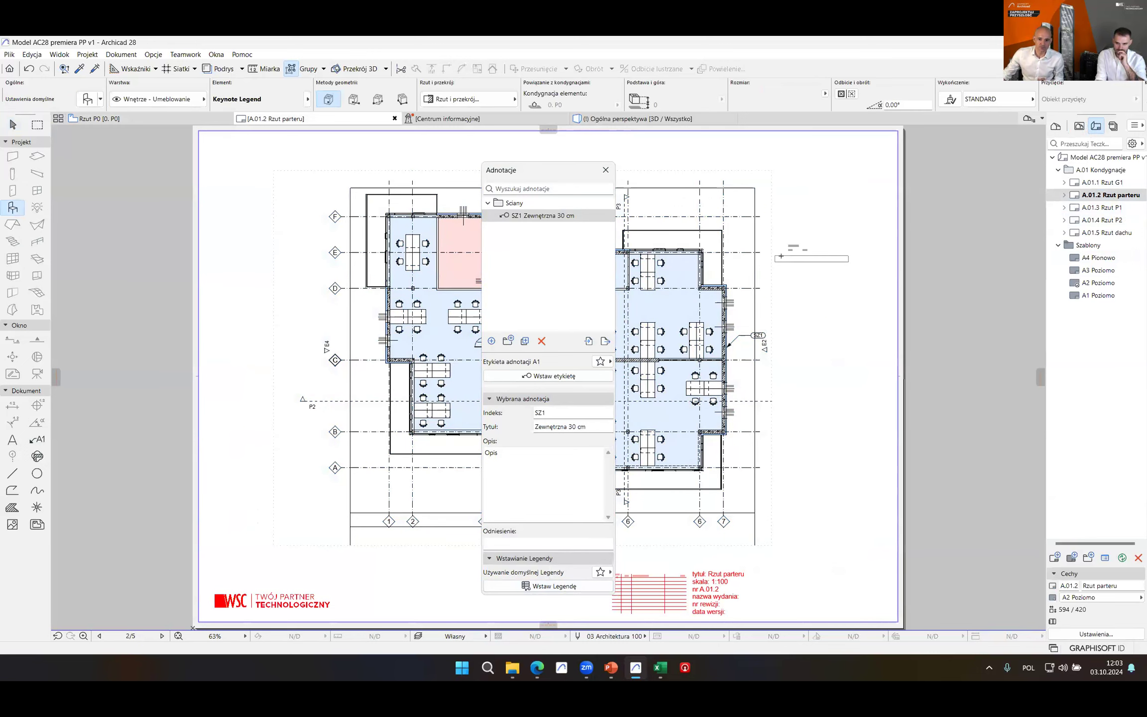
scroll(821, 256, "up", 5)
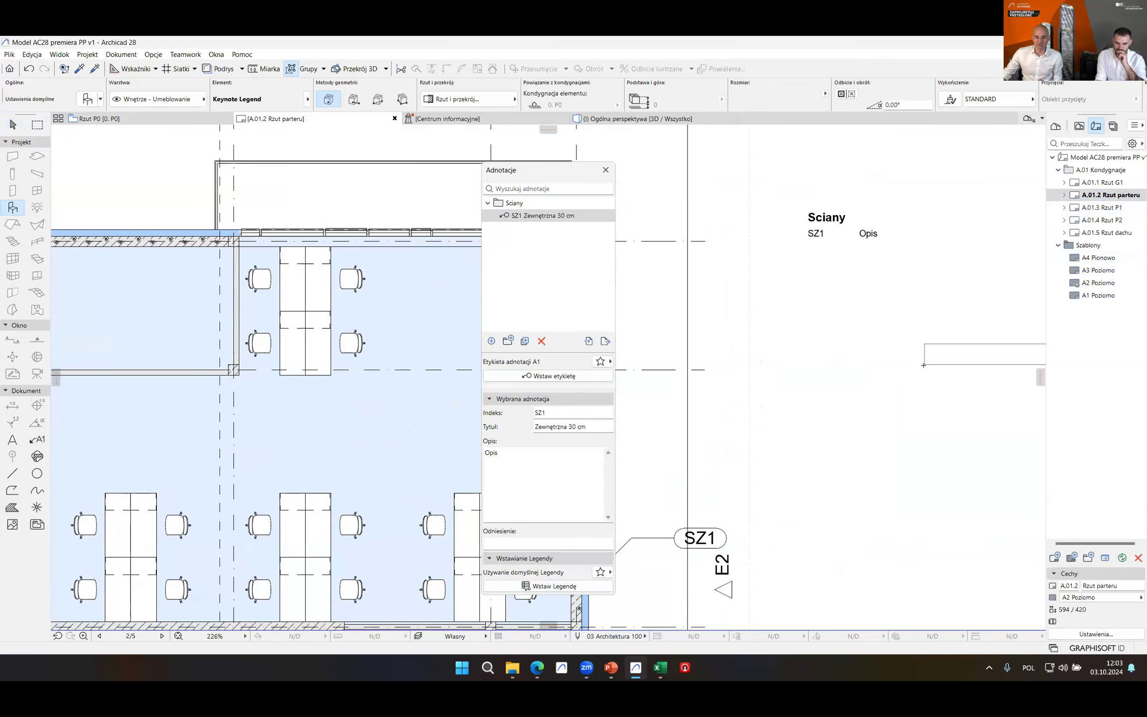
key("Escape")
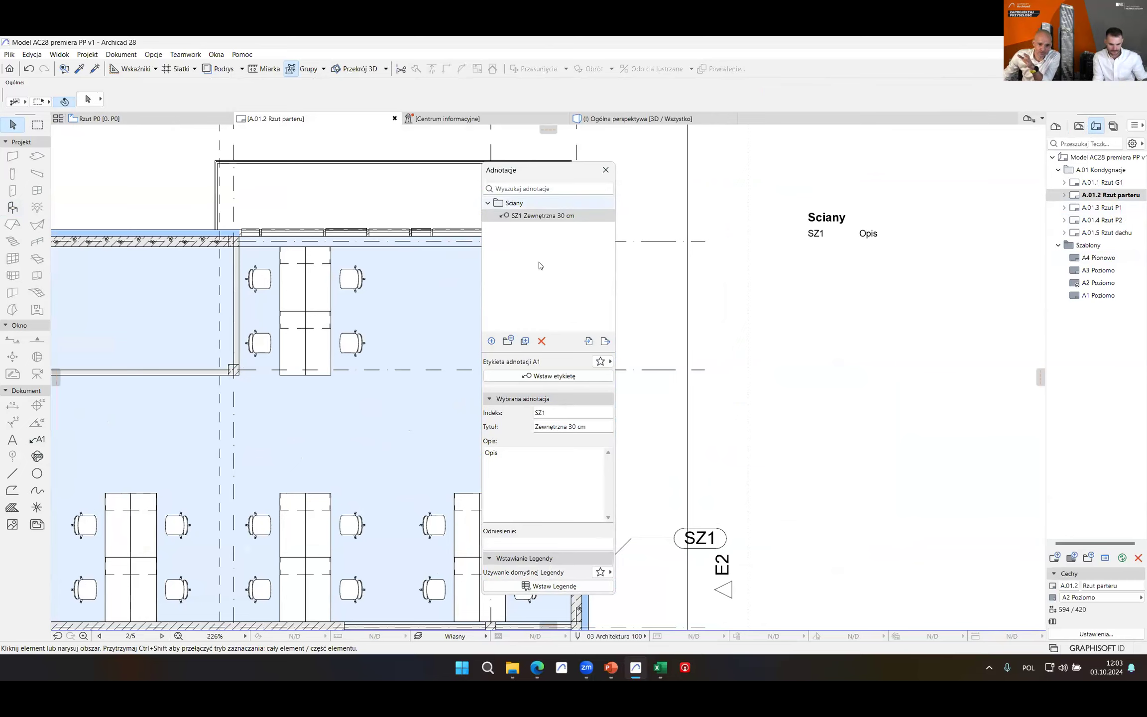
- Change the description of the SZ1 annotation to "Opis szerszy" so the legend on the layout updates
left_click(528, 456)
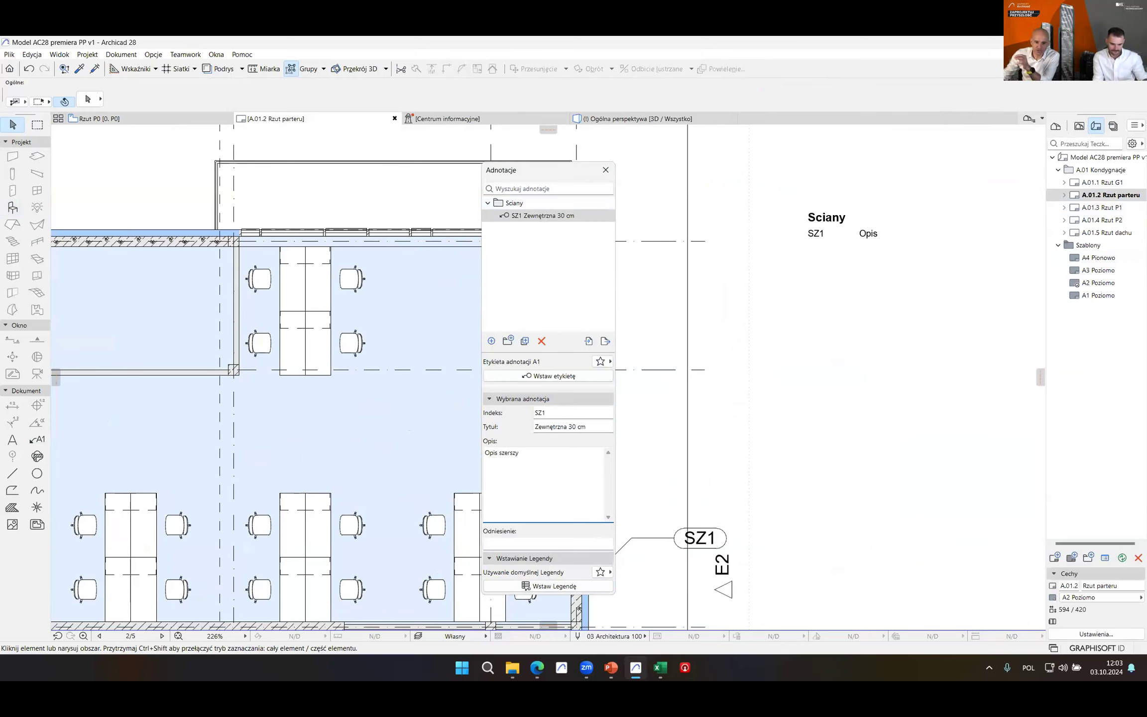
left_click(879, 275)
middle_click_drag(880, 264, 865, 290)
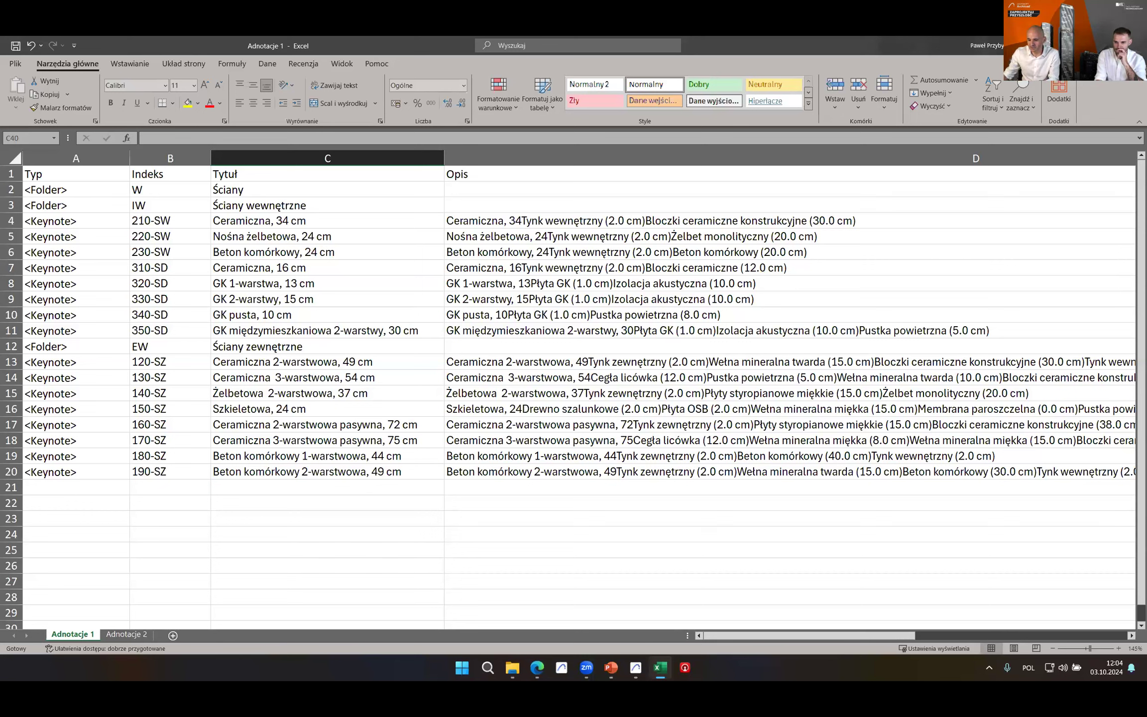
- Return to Archicad and import the Excel file Adnotacje 1 from the AC28 Premiera folder, replacing all existing annotations
left_click(635, 667)
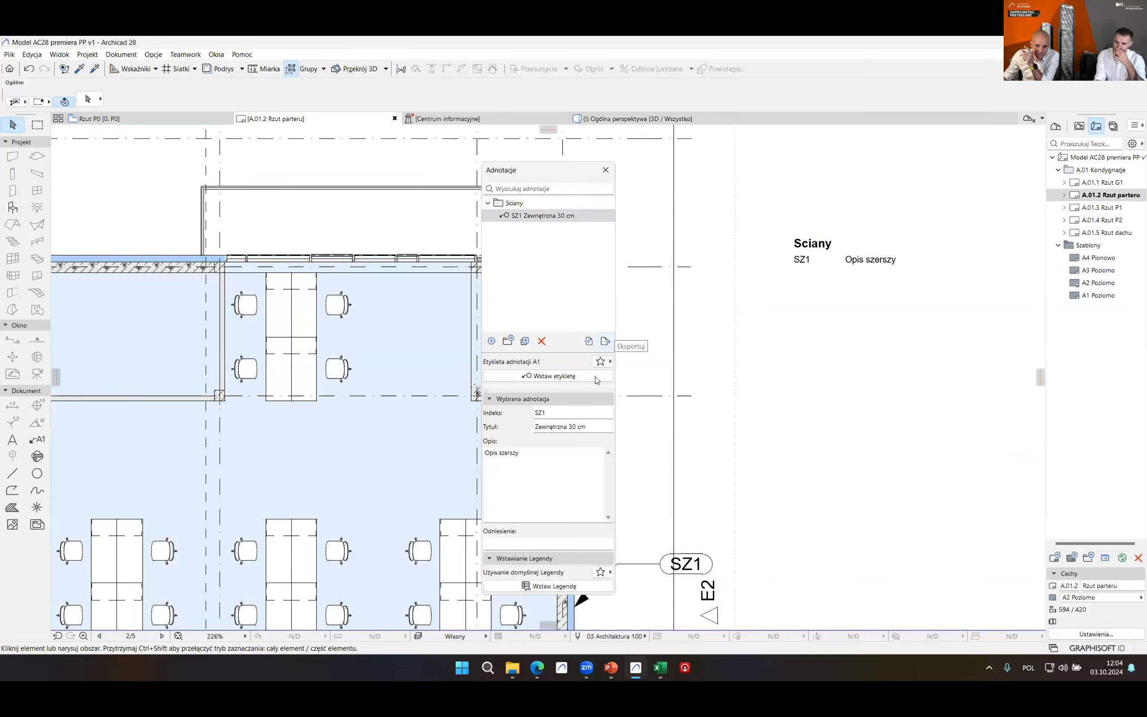
left_click(590, 342)
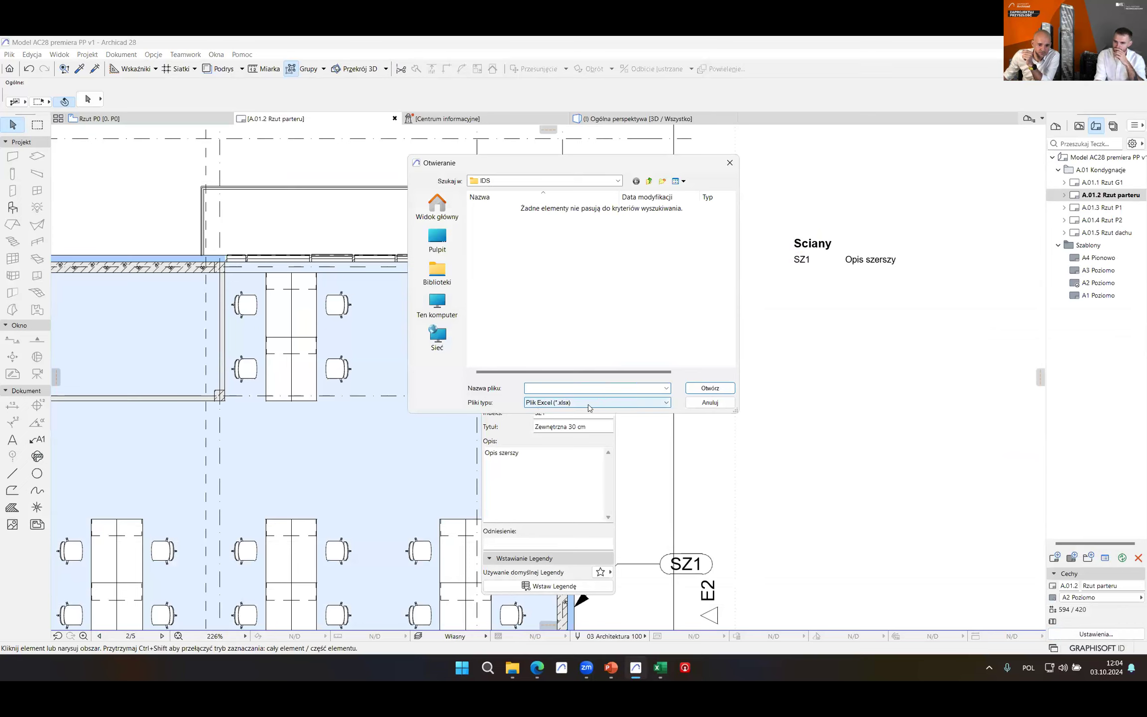
left_click(588, 403)
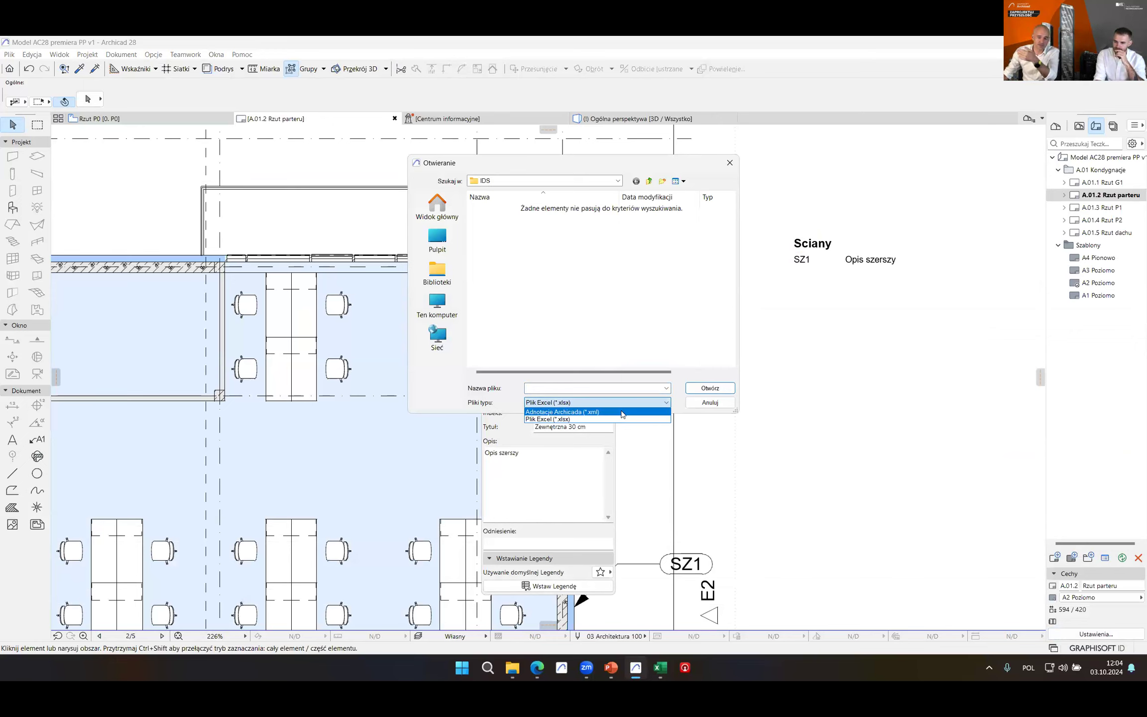
left_click(586, 419)
left_click(648, 181)
left_click(504, 221)
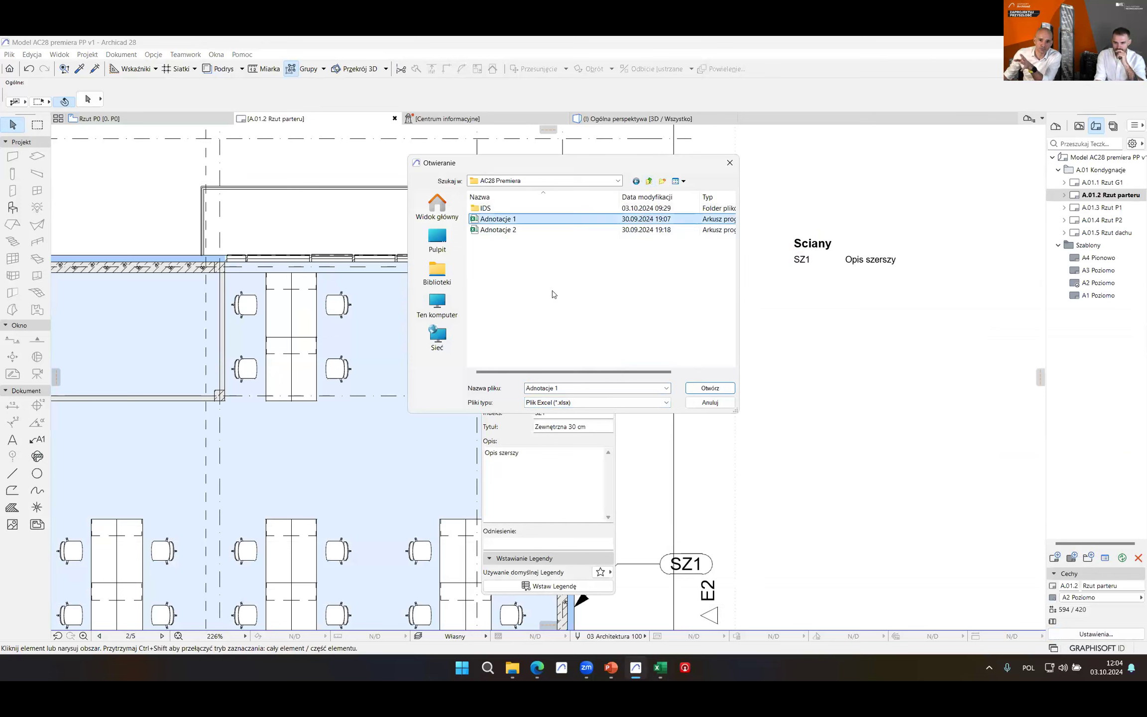
left_click(709, 388)
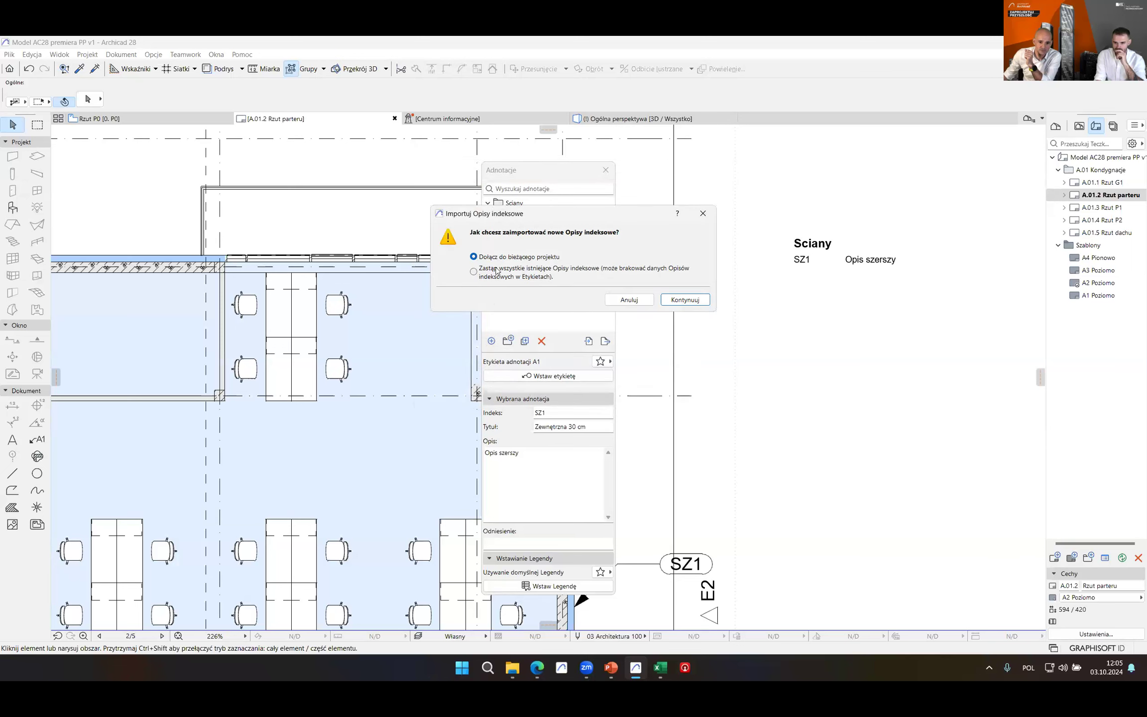
left_click(689, 302)
left_click(628, 272)
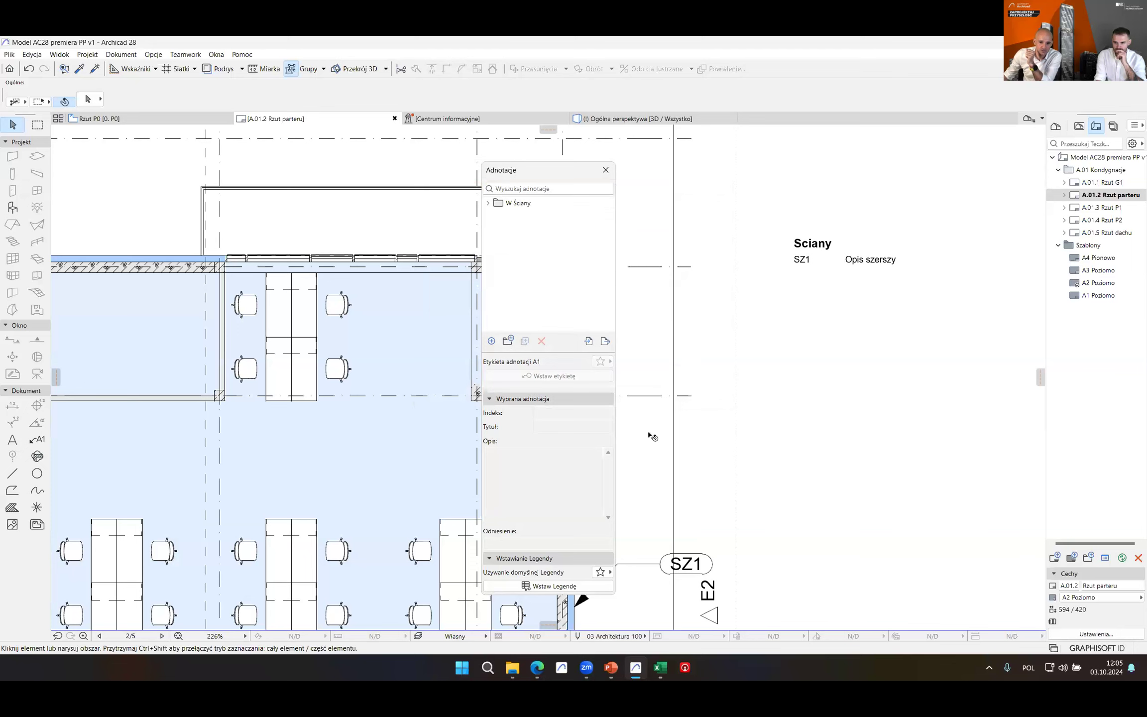
- Open the layout drawing's source view Rzut P0 and delete the exterior wall label whose annotation is missing
left_click_drag(544, 169, 467, 149)
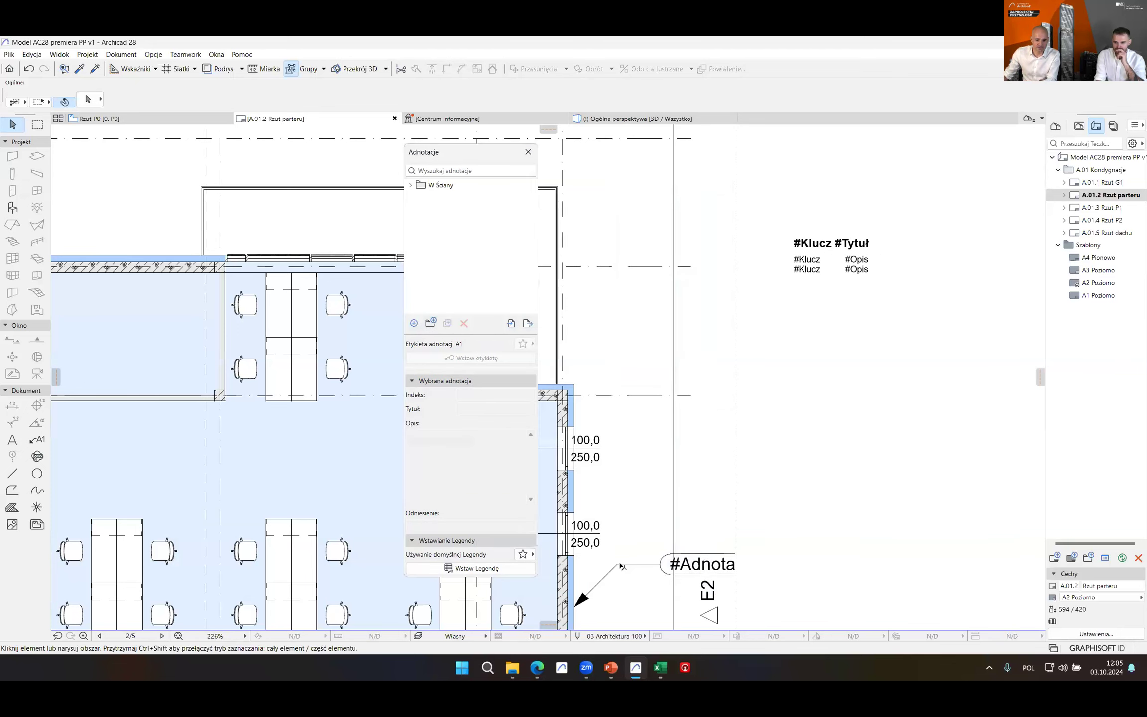
left_click(638, 623)
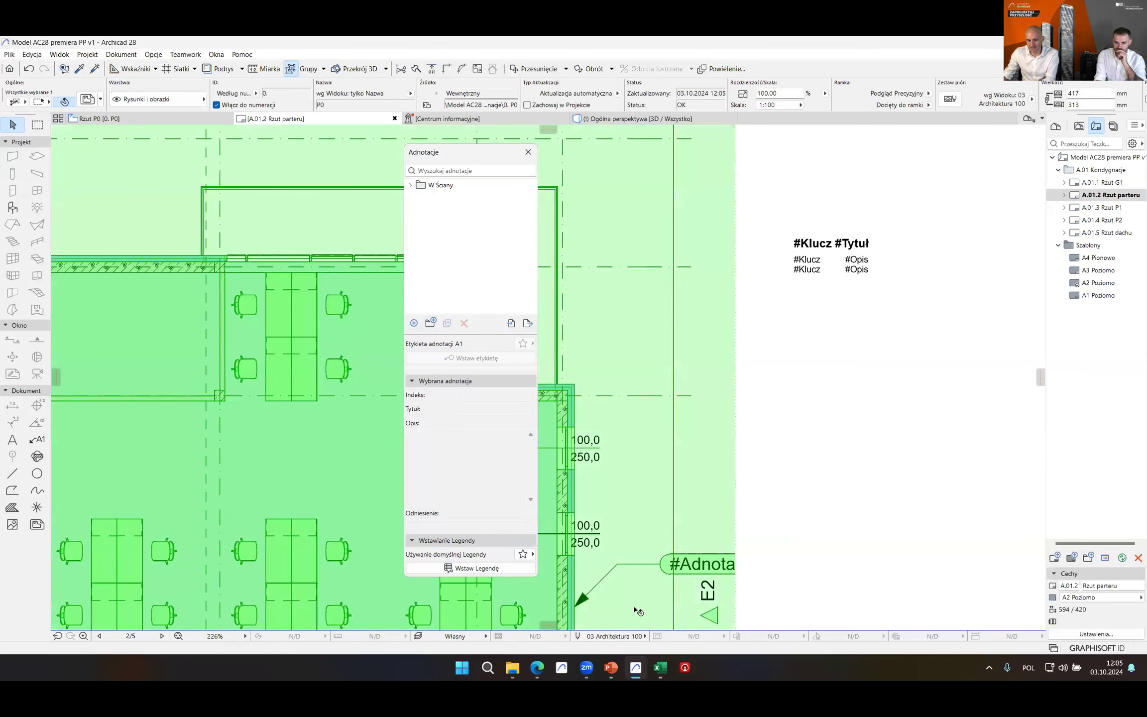
double_click(639, 608)
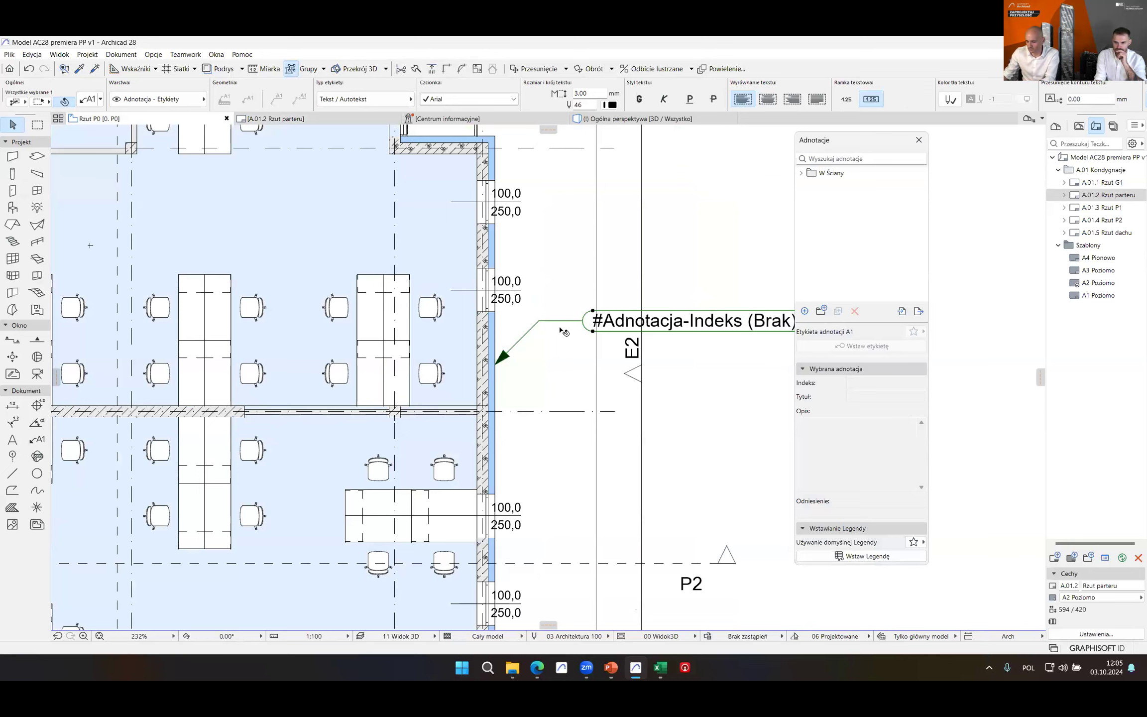
key("Delete")
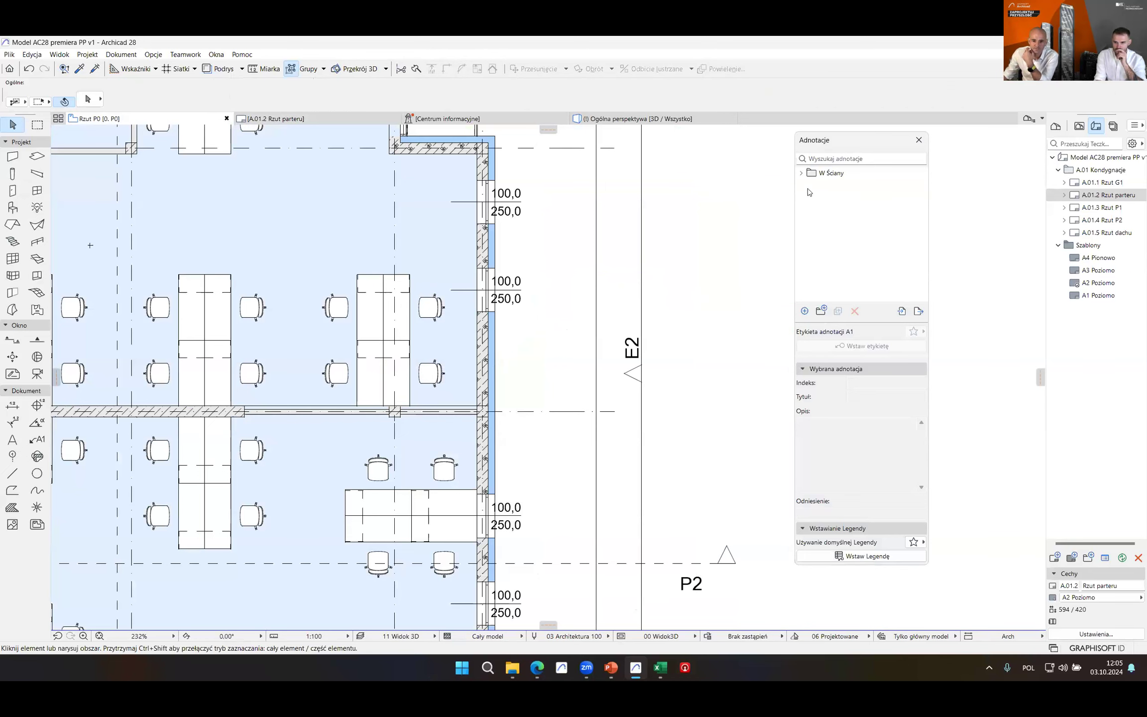
- Expand the W Ściany annotation folder with its interior and exterior wall subfolders, and widen the Adnotacje palette
left_click(801, 174)
left_click(807, 185)
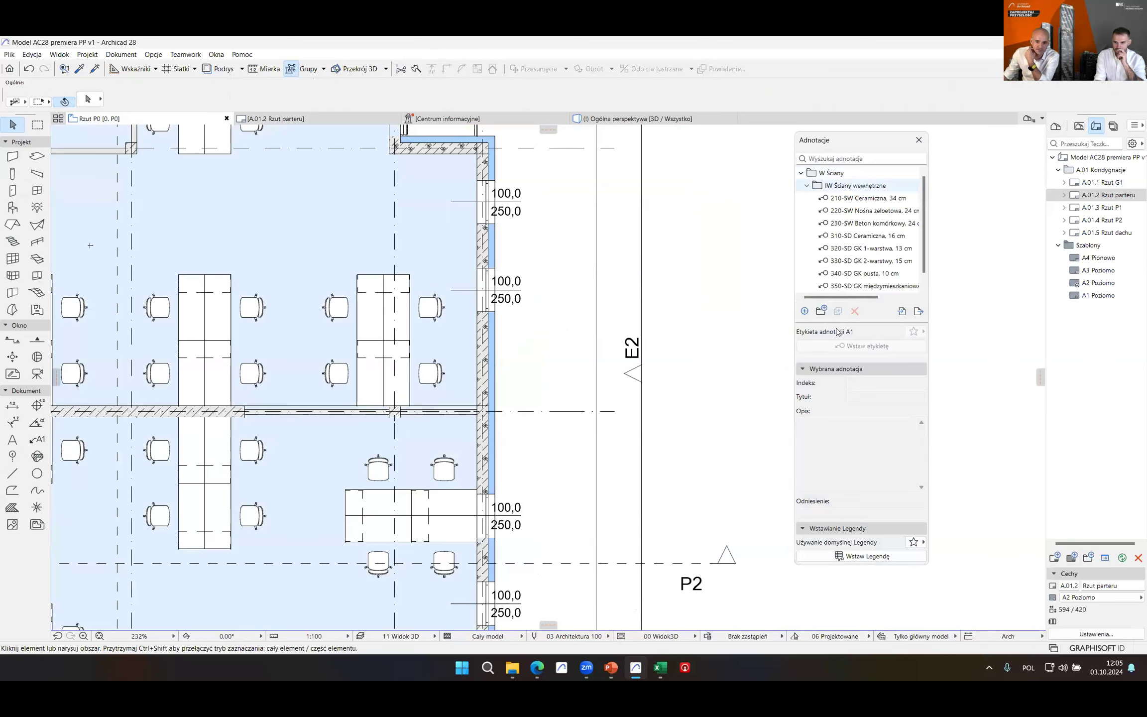
left_click_drag(795, 301, 724, 299)
scroll(777, 249, "down", 1)
left_click(735, 287)
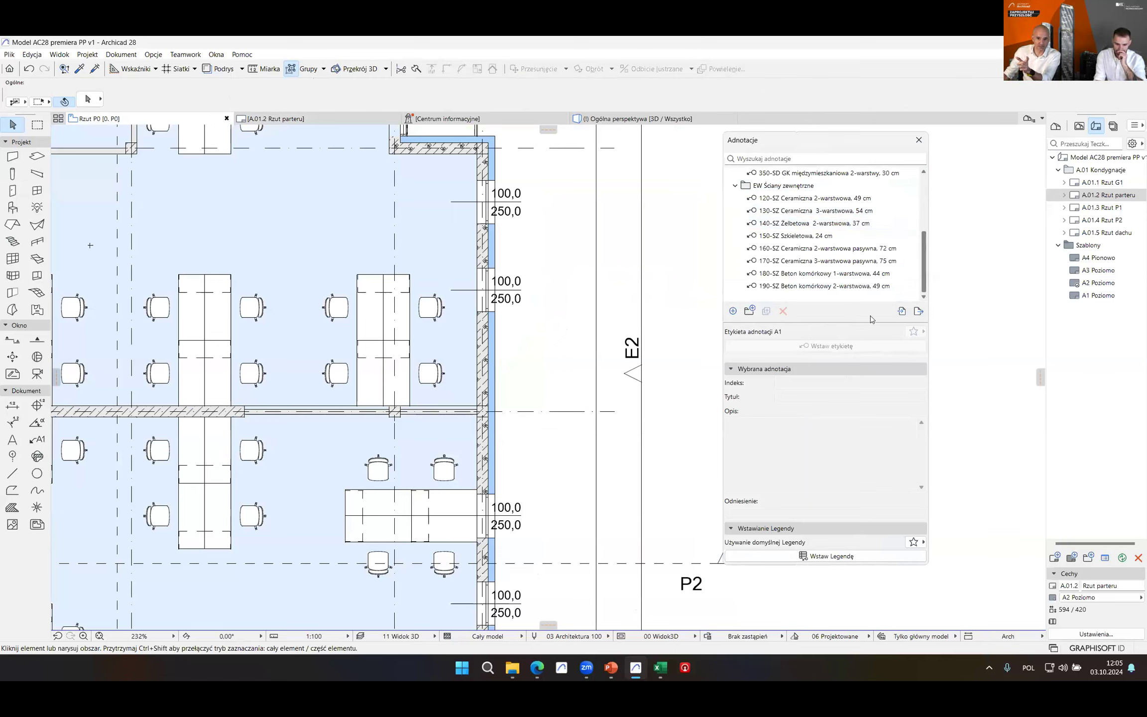
- Label the exterior wall near the plan's upper right corner with the 120-SZ Ceramiczna 2-warstwowa, 49 cm annotation
scroll(465, 317, "down", 3)
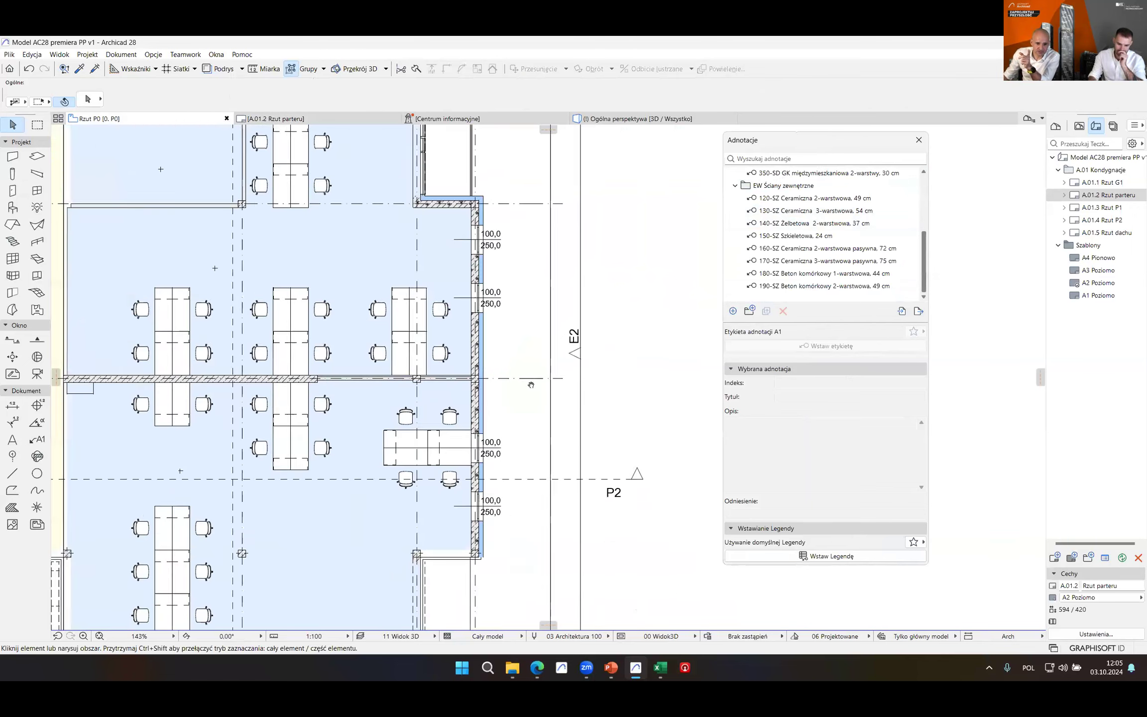
scroll(435, 301, "up", 2)
scroll(466, 337, "up", 2)
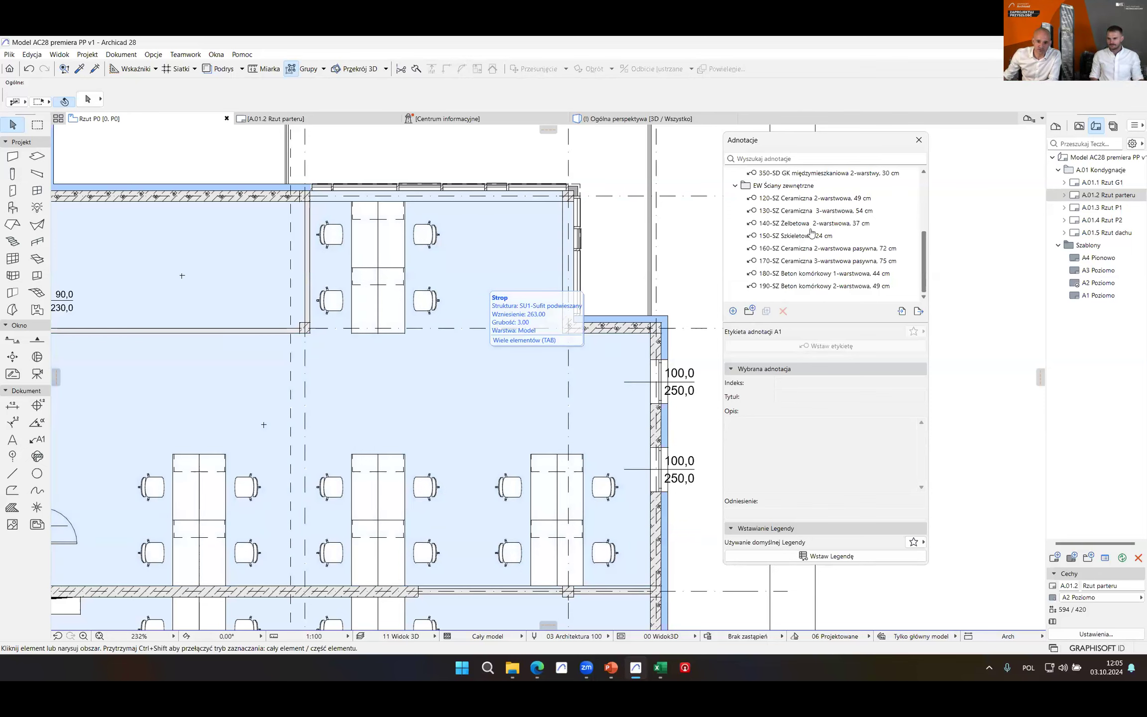
left_click(827, 198)
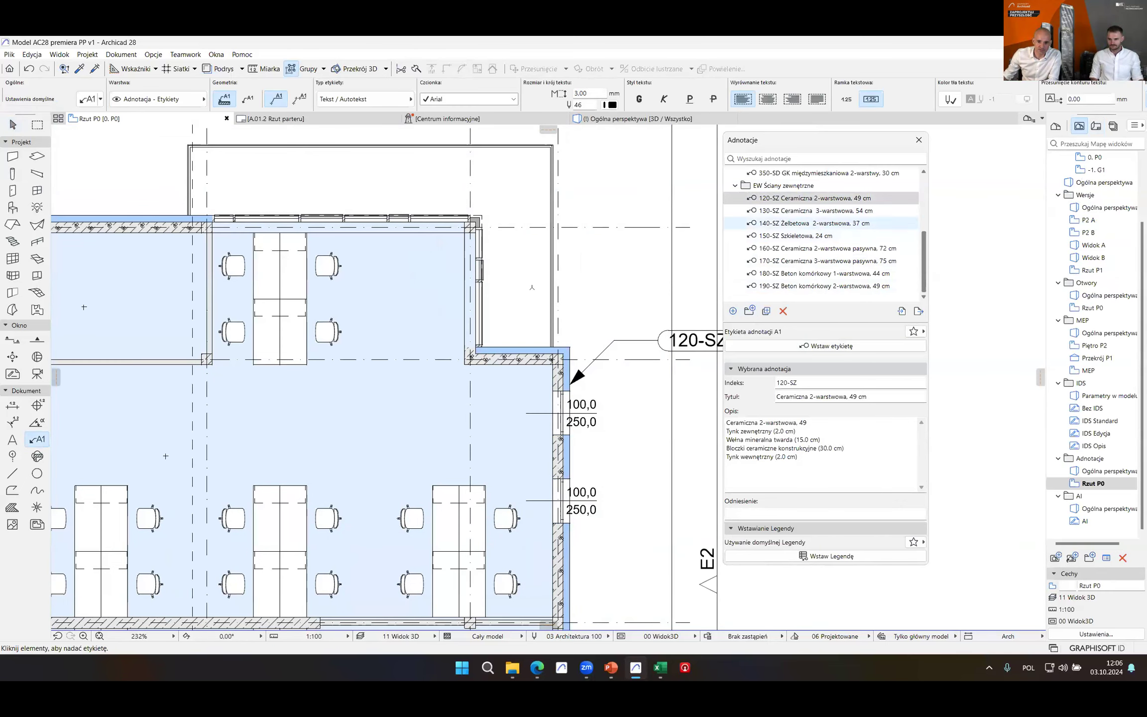
- Try to label the upper exterior wall beside the staircase with the 140-SZ Żelbetowa 2-warstwowa, 37 cm annotation
left_click(821, 223)
middle_click_drag(283, 287, 408, 346)
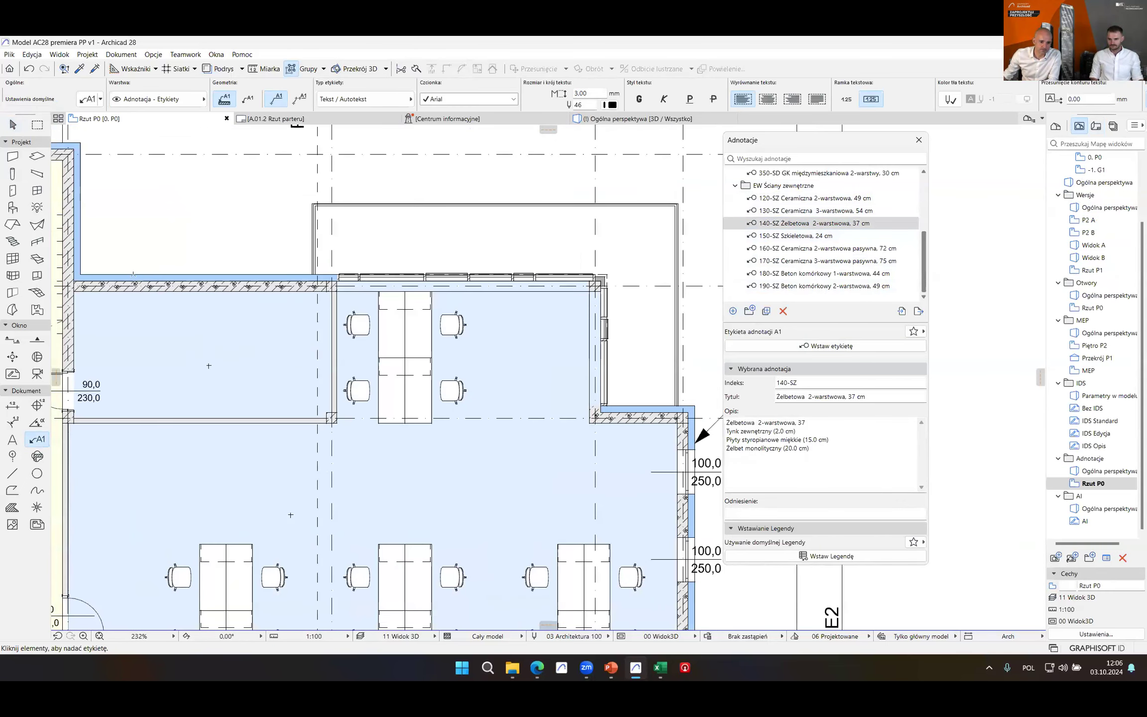
left_click(133, 275)
left_click(828, 223)
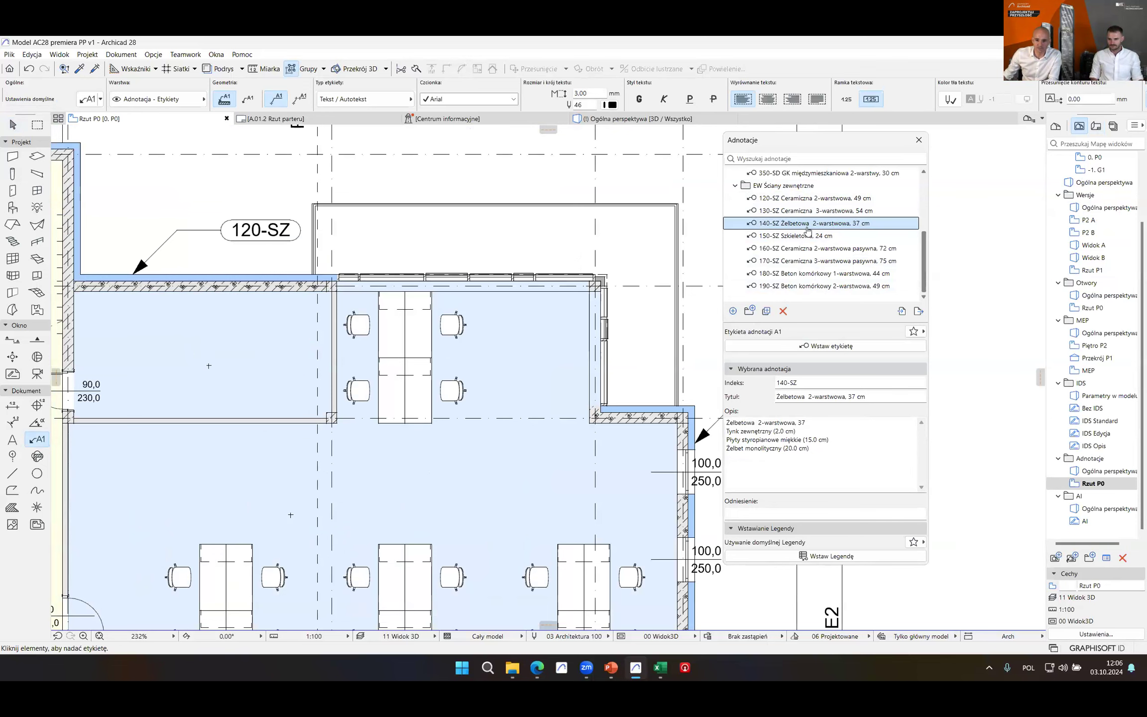
- Try to label the horizontal interior wall between the office rooms with the 210-SW Ceramiczna, 34 cm annotation
scroll(809, 230, "up", 3)
left_click(806, 198)
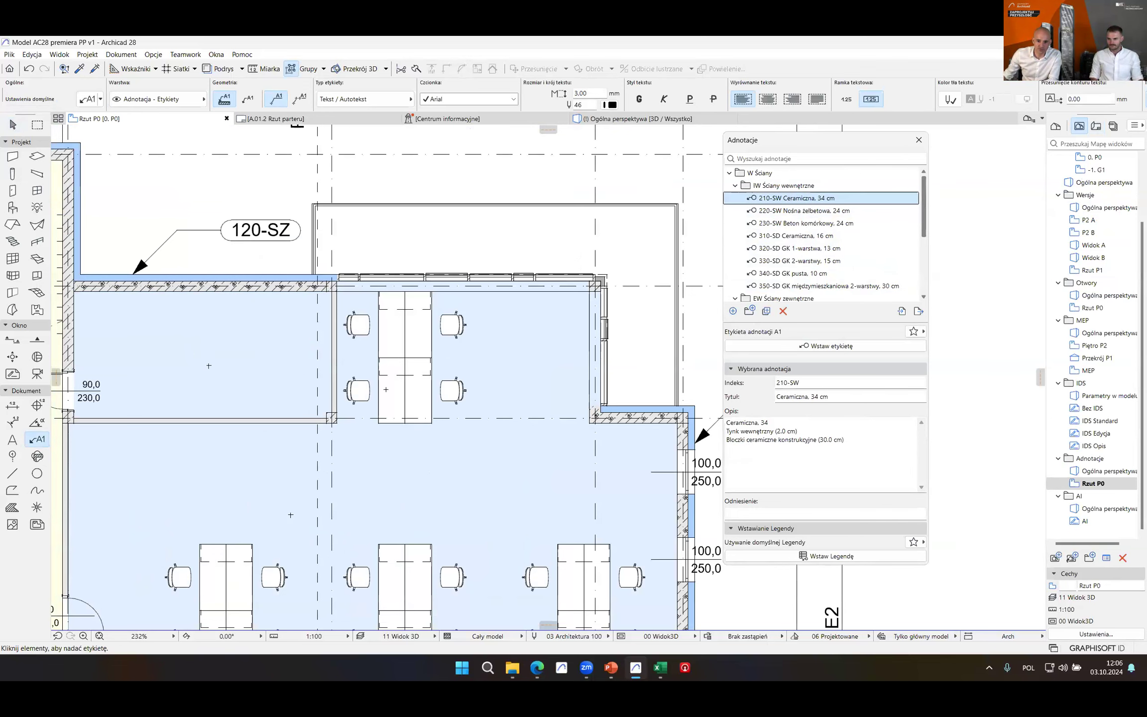
scroll(677, 134, "down", 4)
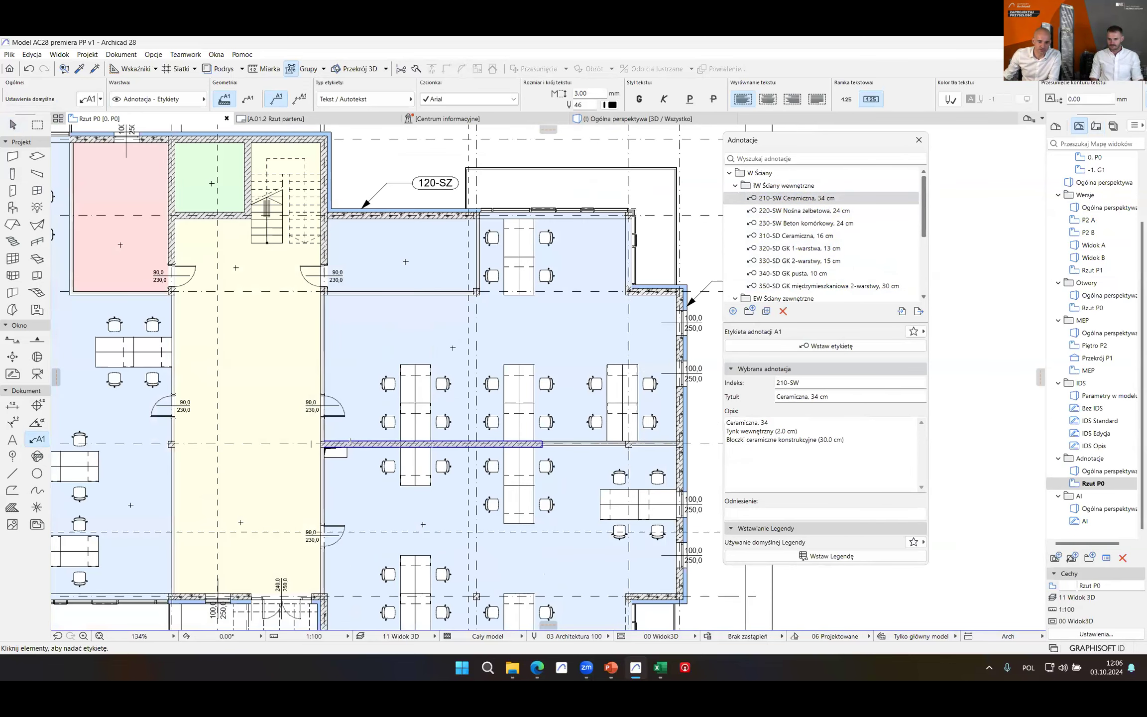
left_click(341, 441)
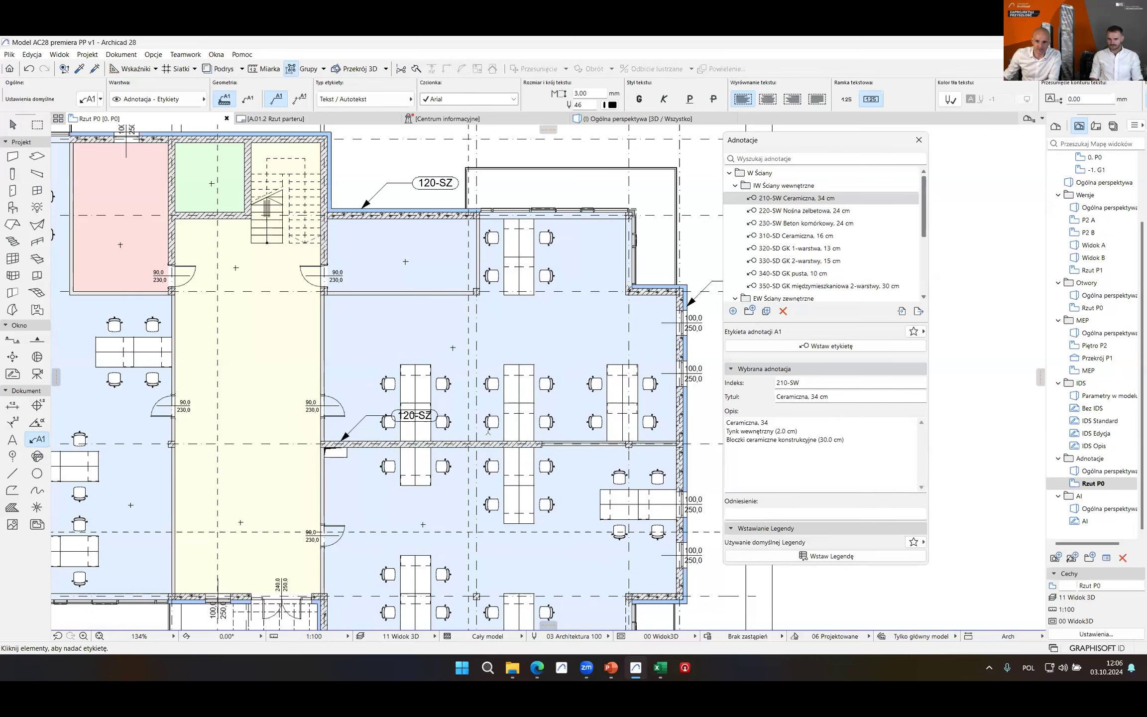
- Try to label the wall between the corridor and the offices with the 340-SD GK pusta, 10 cm annotation
left_click(803, 274)
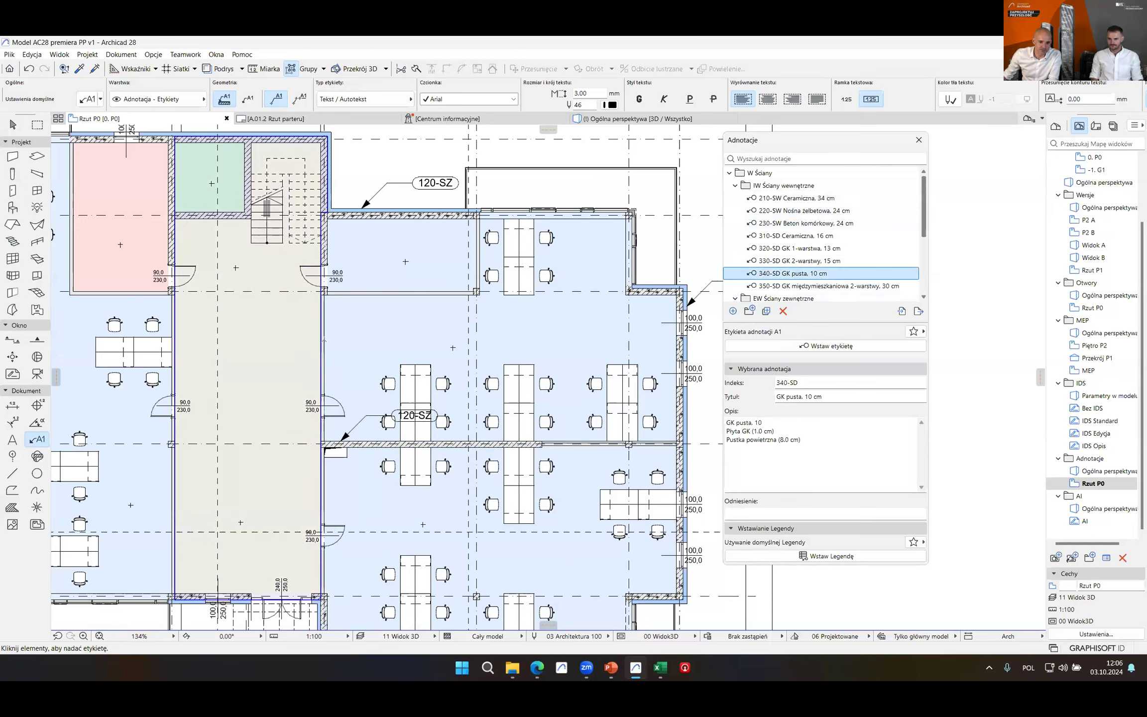
left_click(324, 335)
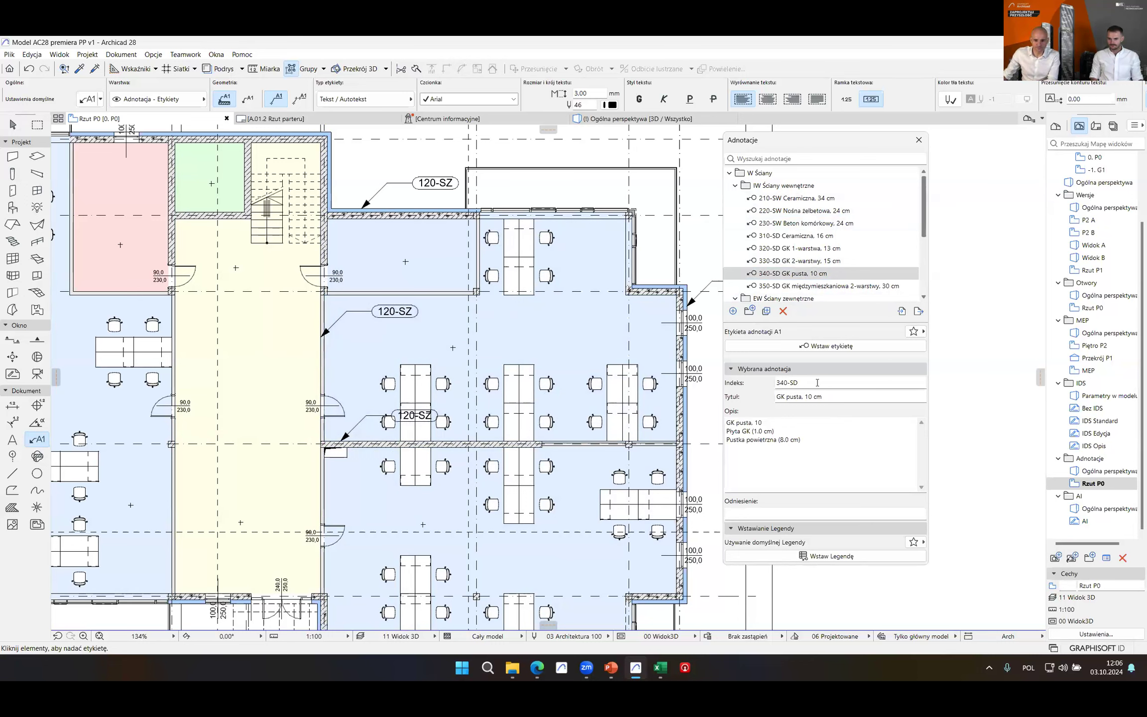
left_click(798, 277)
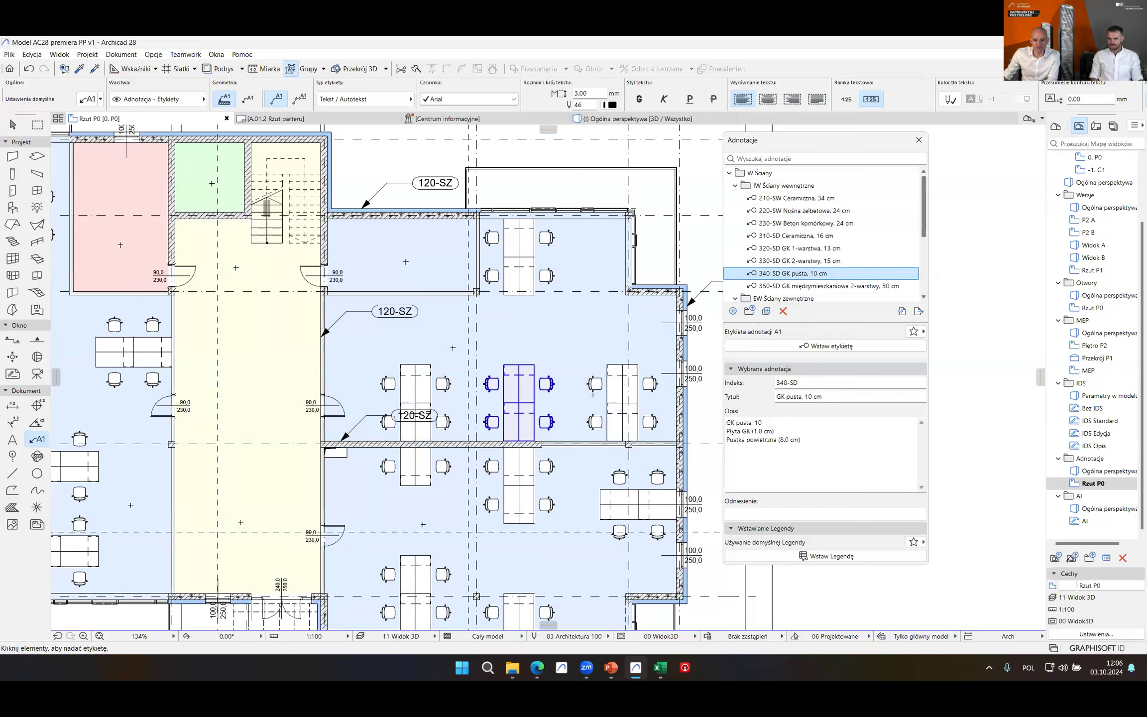
scroll(426, 416, "right", 5)
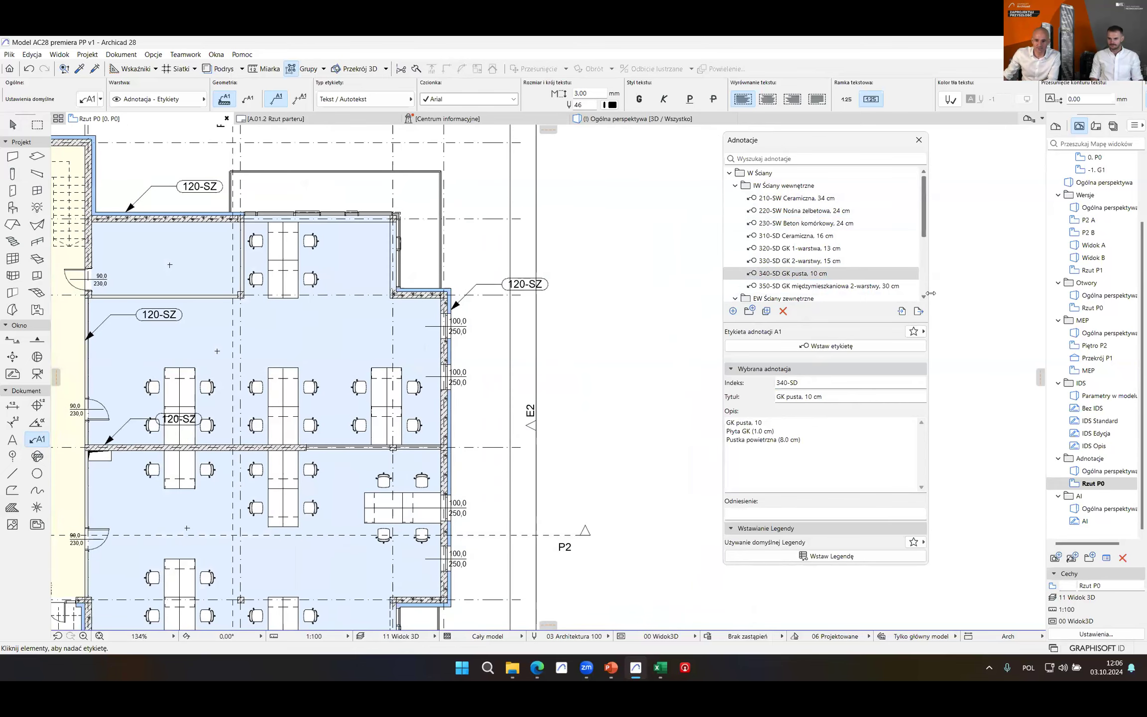
- Open the layout A.01.2 Rzut parteru and examine the wall annotation legend beside the plan
left_click(815, 276)
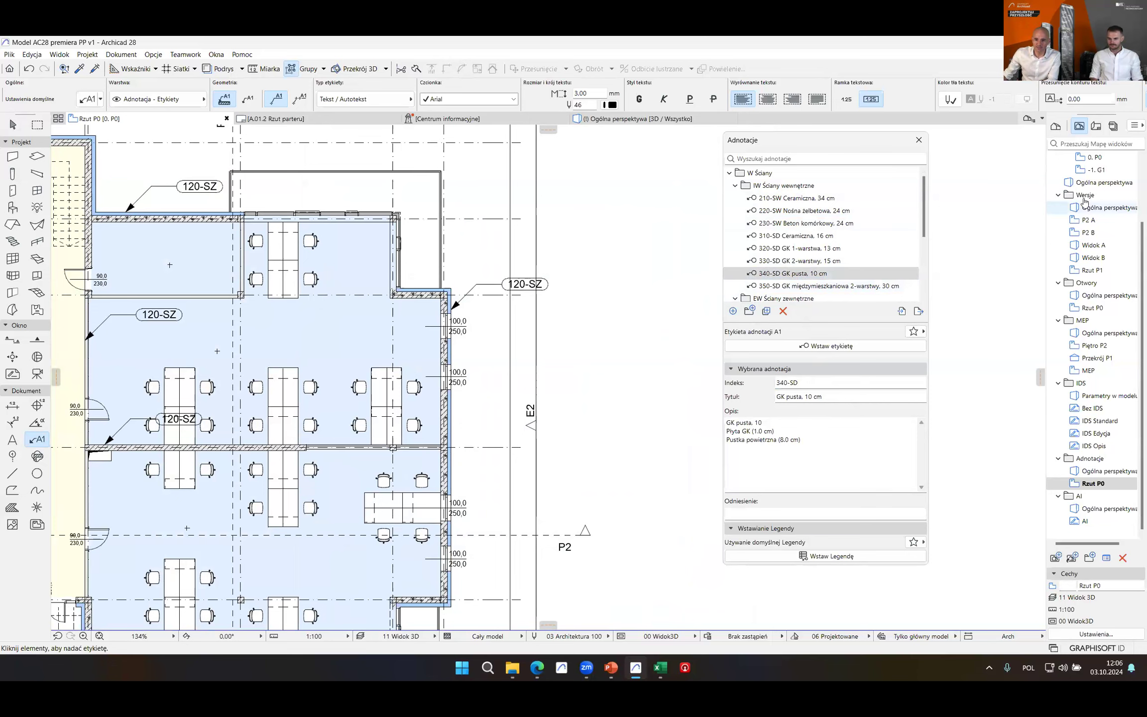
left_click(1095, 126)
double_click(1116, 201)
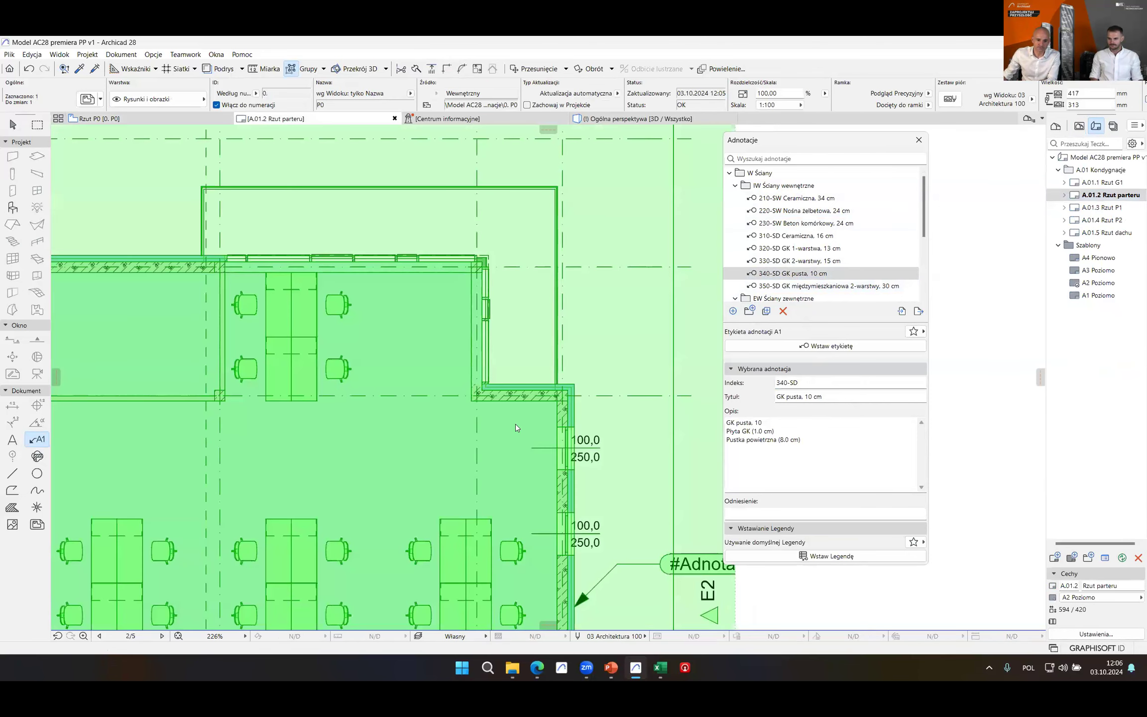
scroll(486, 440, "right", 10)
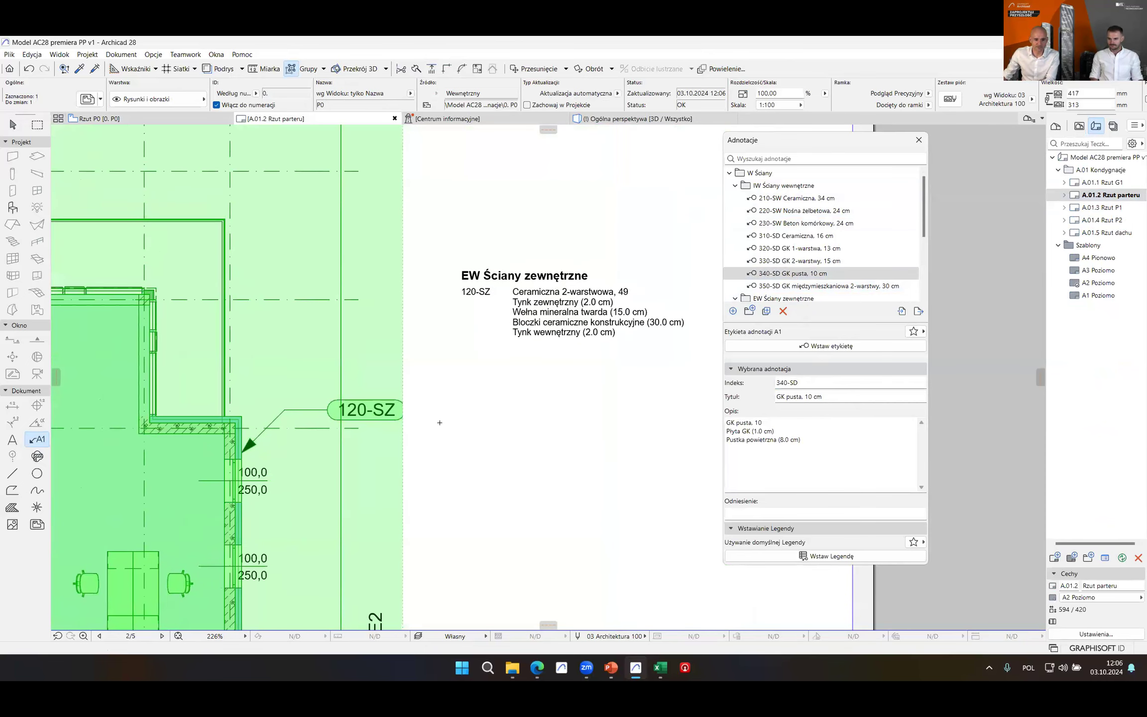
- Return to the Rzut P0 floor plan and delete the 120-SZ label on the upper exterior wall beside the staircase
key("ctrl+Tab")
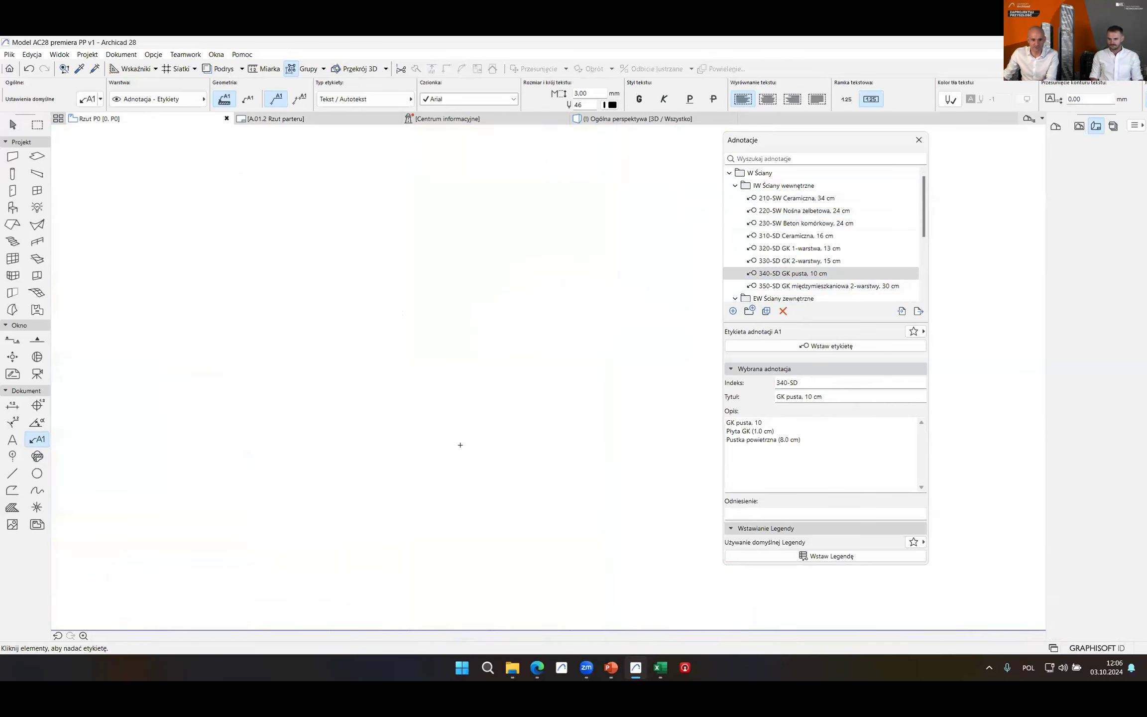
key("Escape")
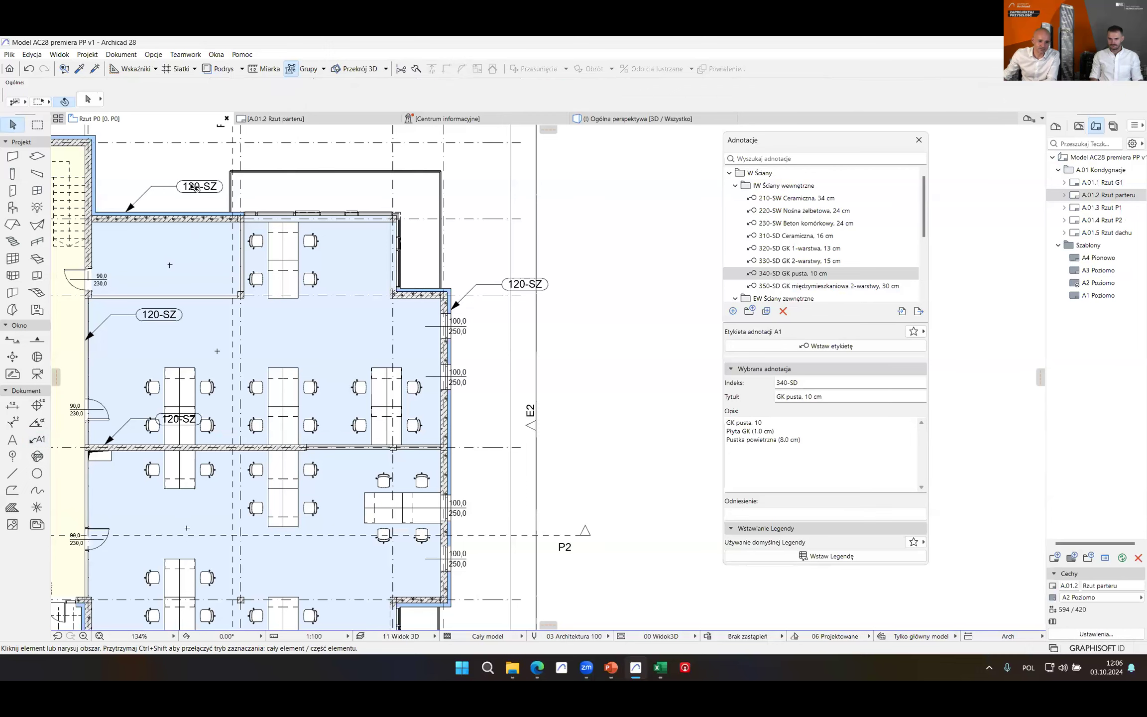
double_click(196, 187)
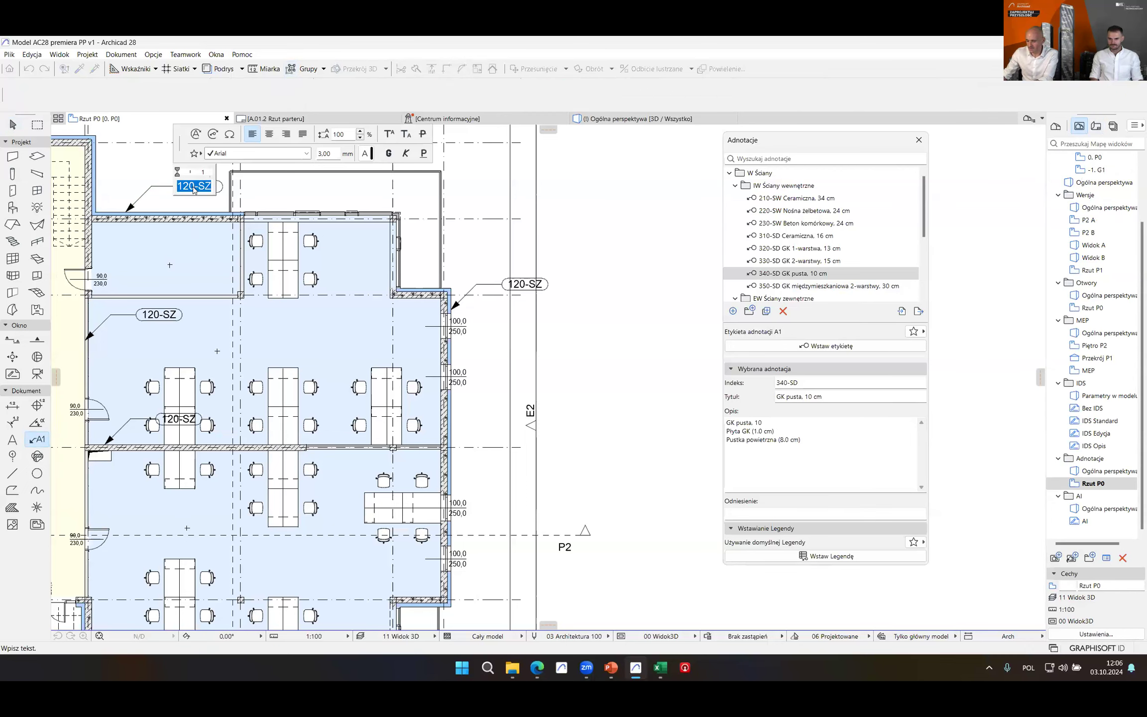
left_click(177, 203)
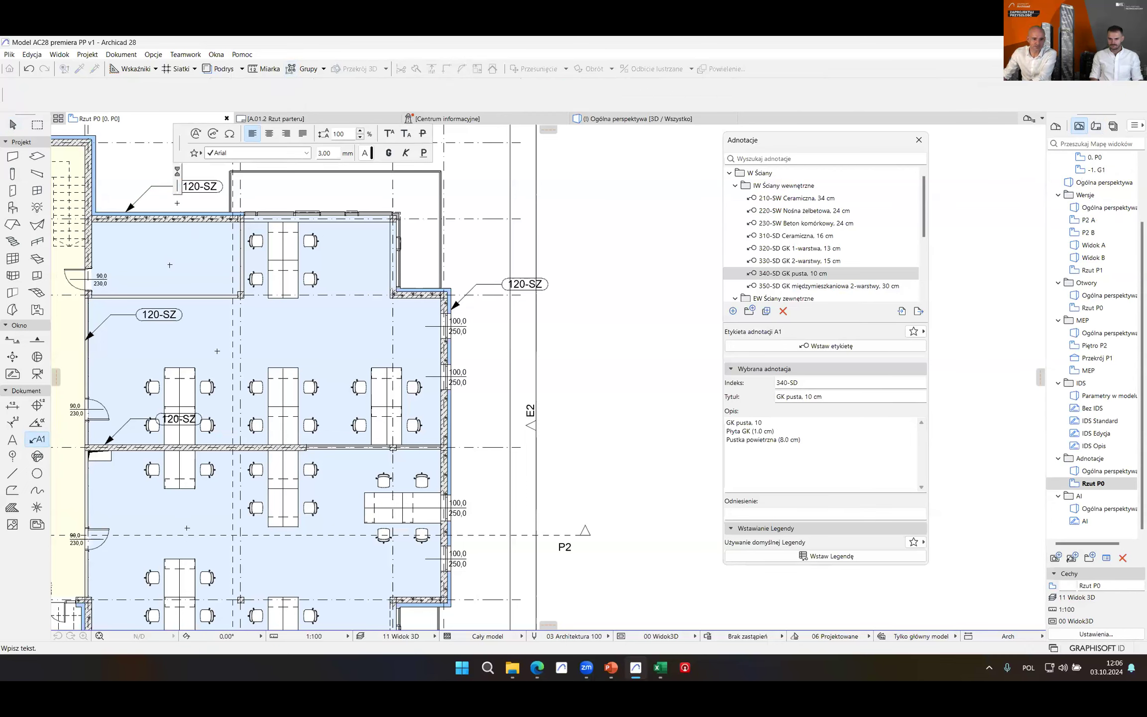
left_click(152, 192)
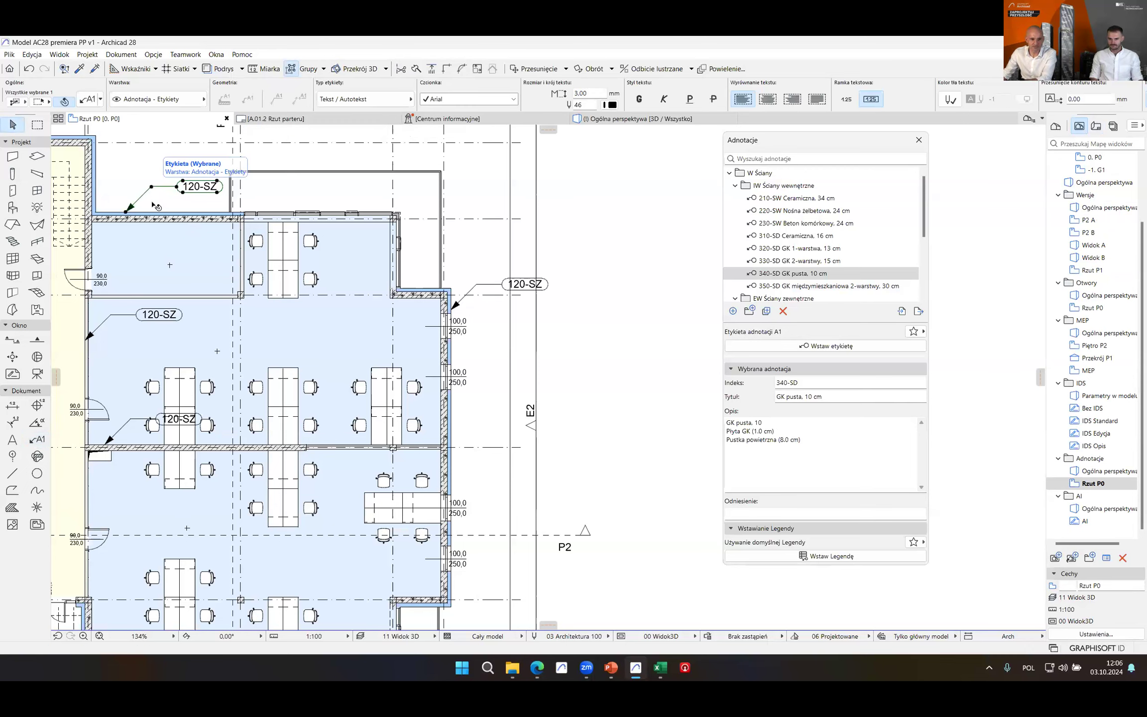
key("Delete")
- Label the upper exterior wall beside the staircase with the 140-SZ Żelbetowa 2-warstwowa, 37 cm annotation
left_click(154, 219)
left_click(810, 276)
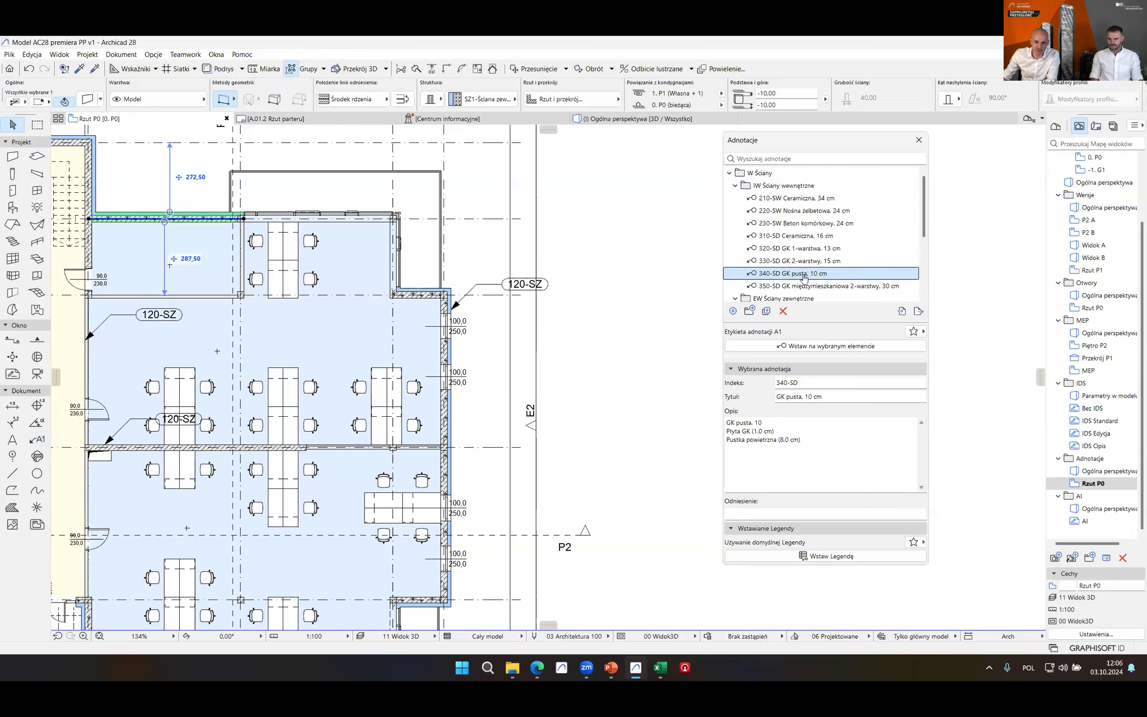
scroll(811, 234, "down", 3)
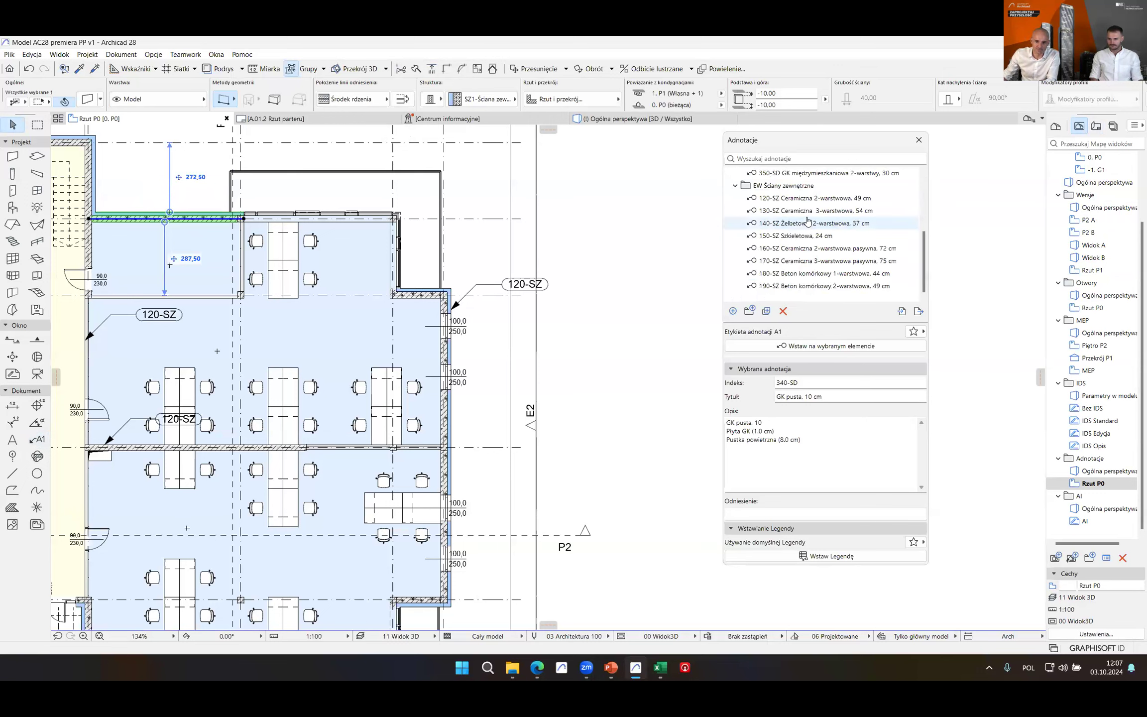
left_click(809, 224)
left_click(819, 347)
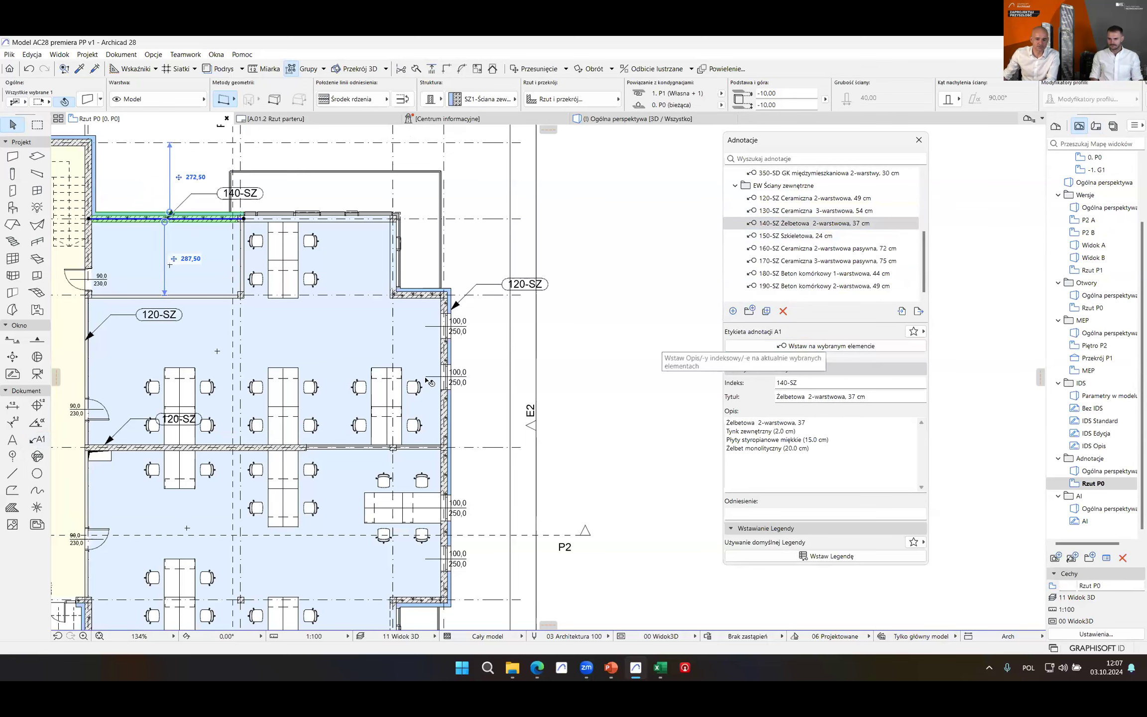
- Delete the 120-SZ label attached to the horizontal interior wall between the office rooms
scroll(446, 388, "down", 3)
scroll(446, 388, "left", 3)
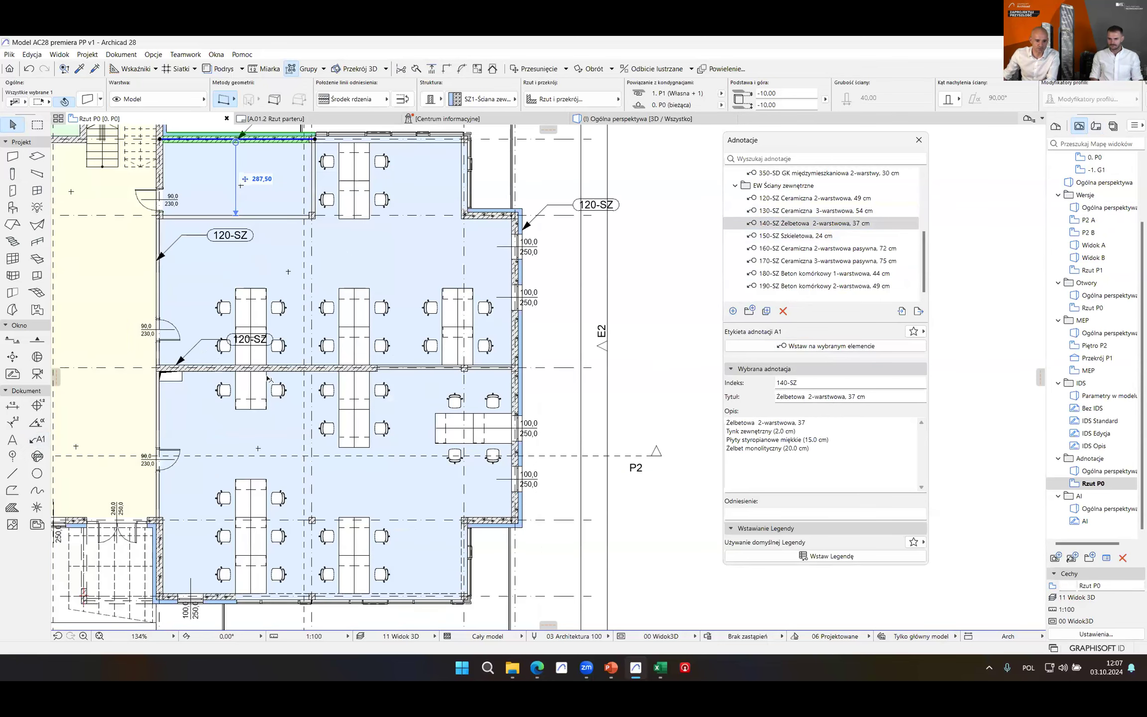
left_click(211, 371)
key("Escape")
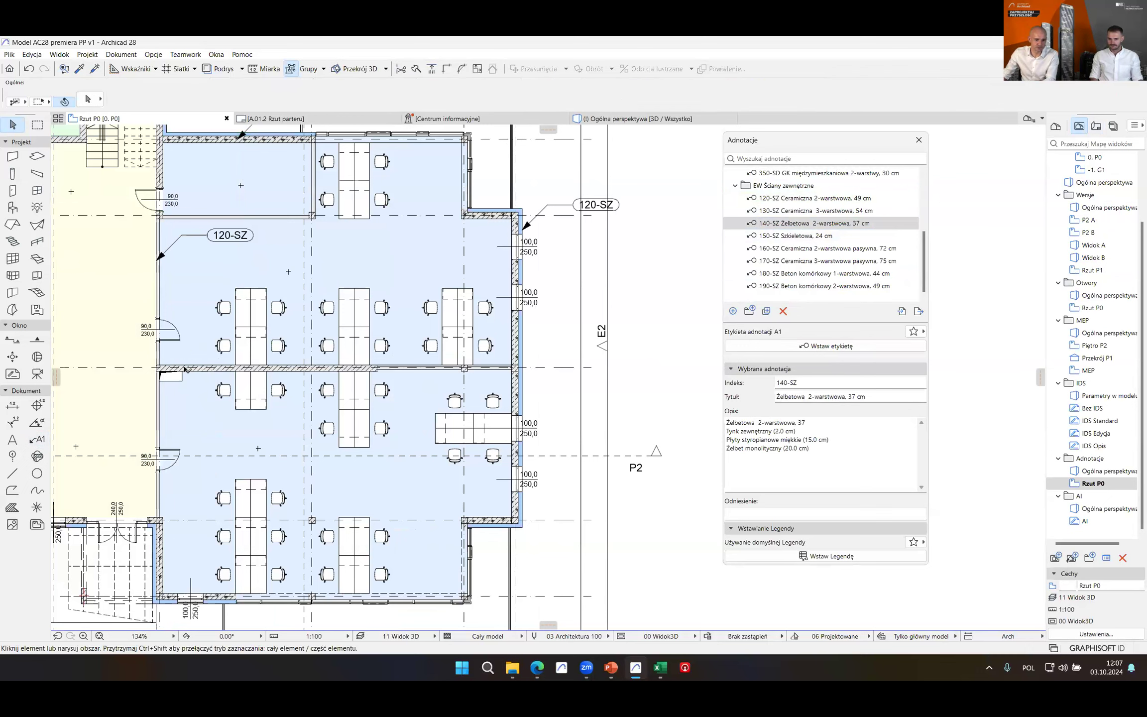
- Label the horizontal interior wall between the office rooms with the 310-SD Ceramiczna, 16 cm annotation
left_click(185, 370)
scroll(822, 239, "up", 3)
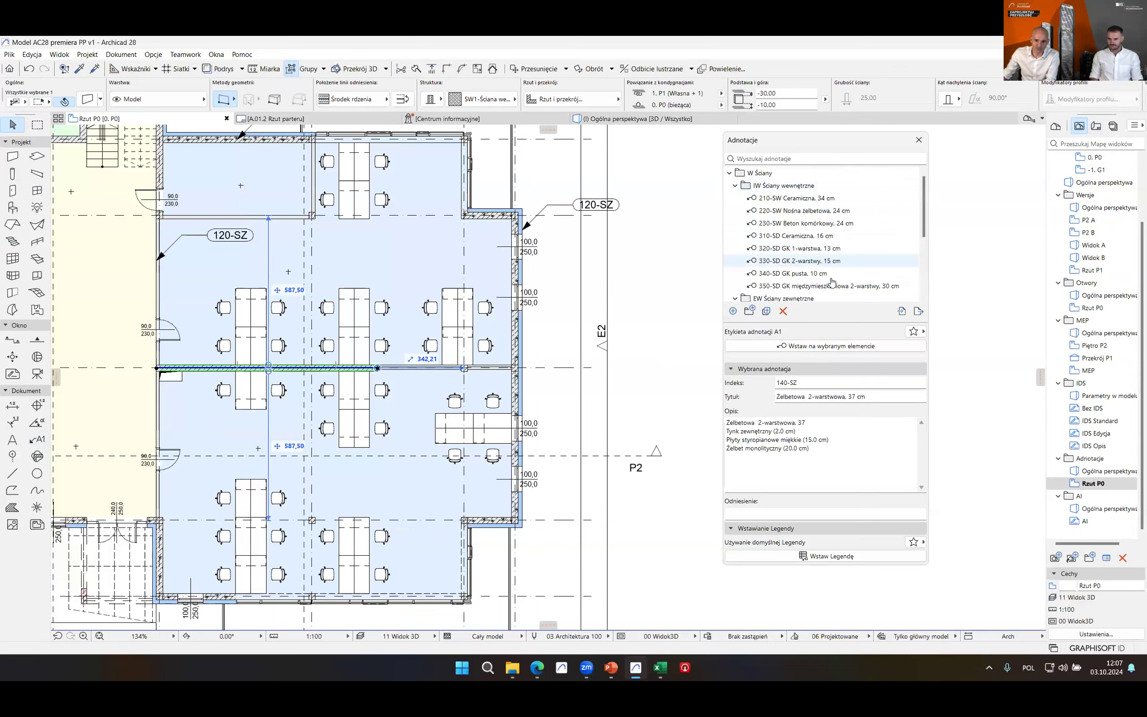
left_click(807, 237)
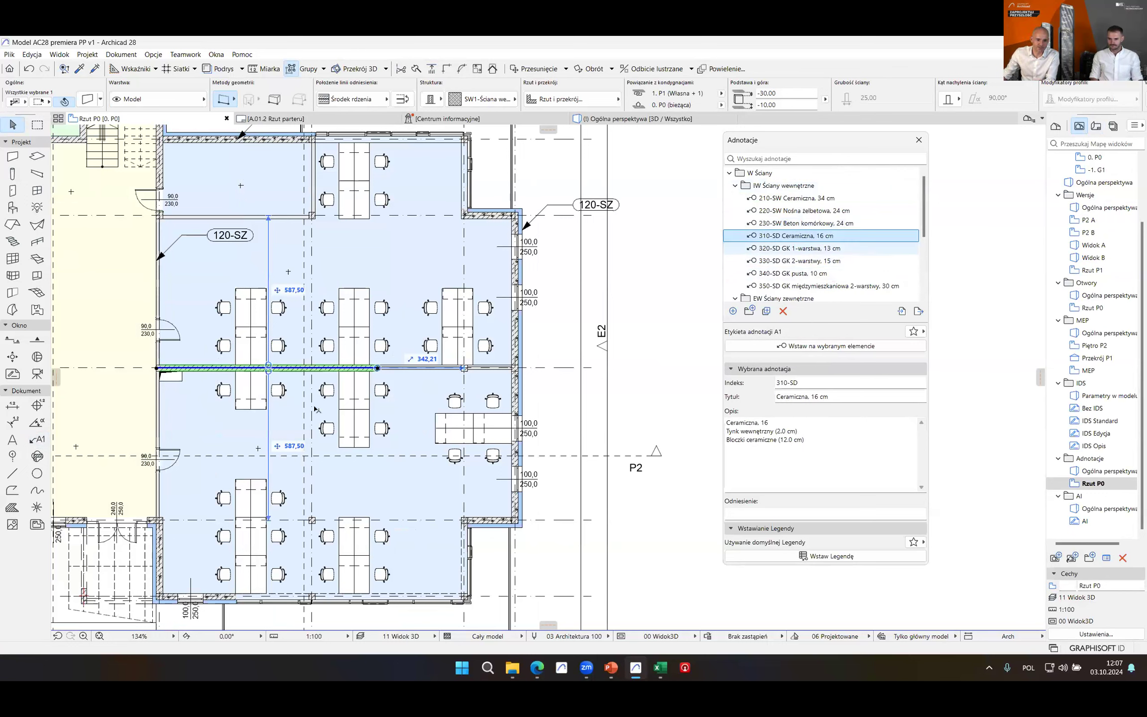
left_click(562, 458)
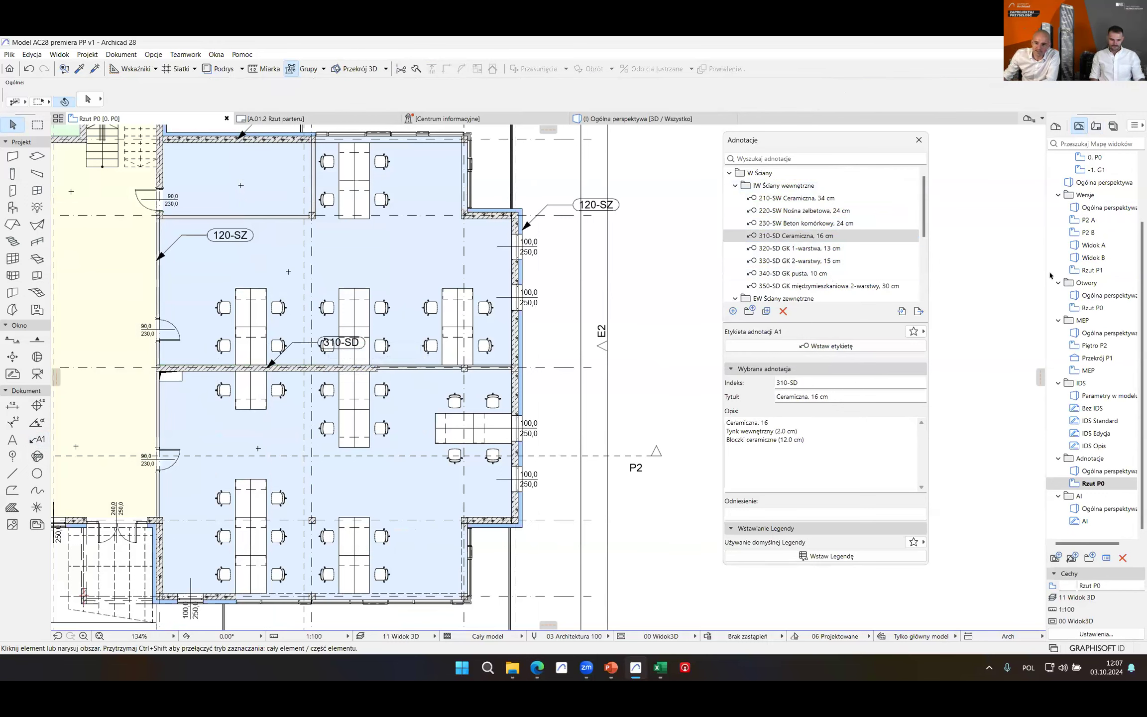
- Go back to the layout A.01.2 Rzut parteru and check its legend for the newly labelled walls
left_click(1096, 127)
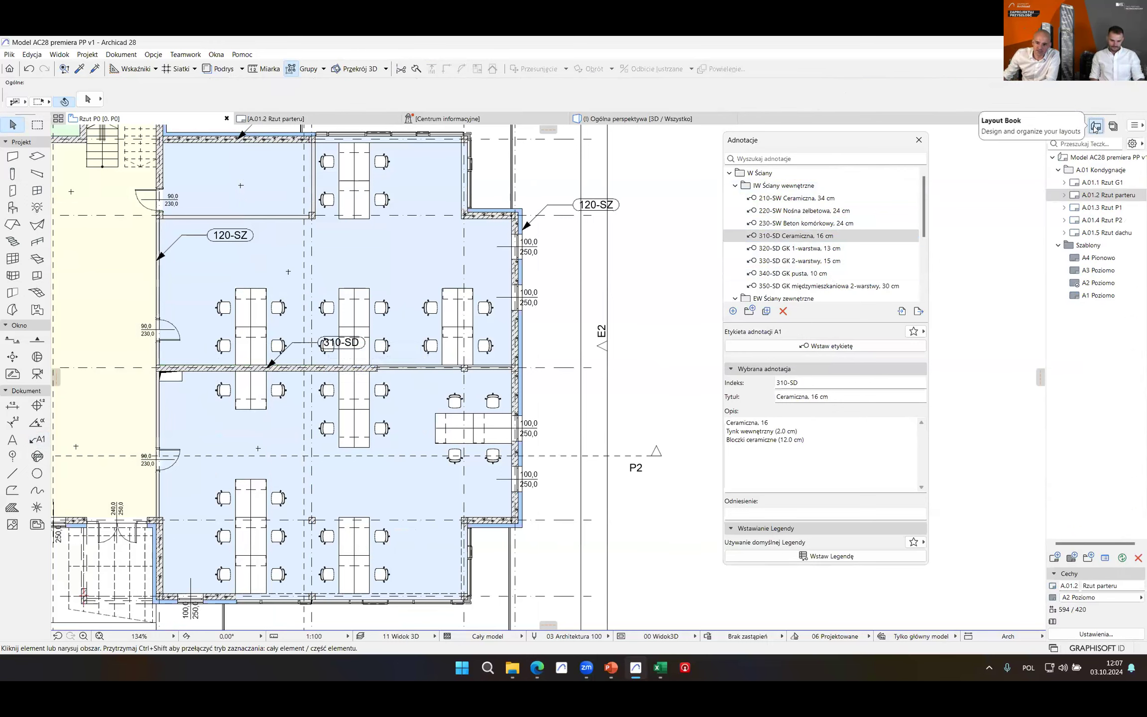
left_click(1106, 195)
double_click(1107, 196)
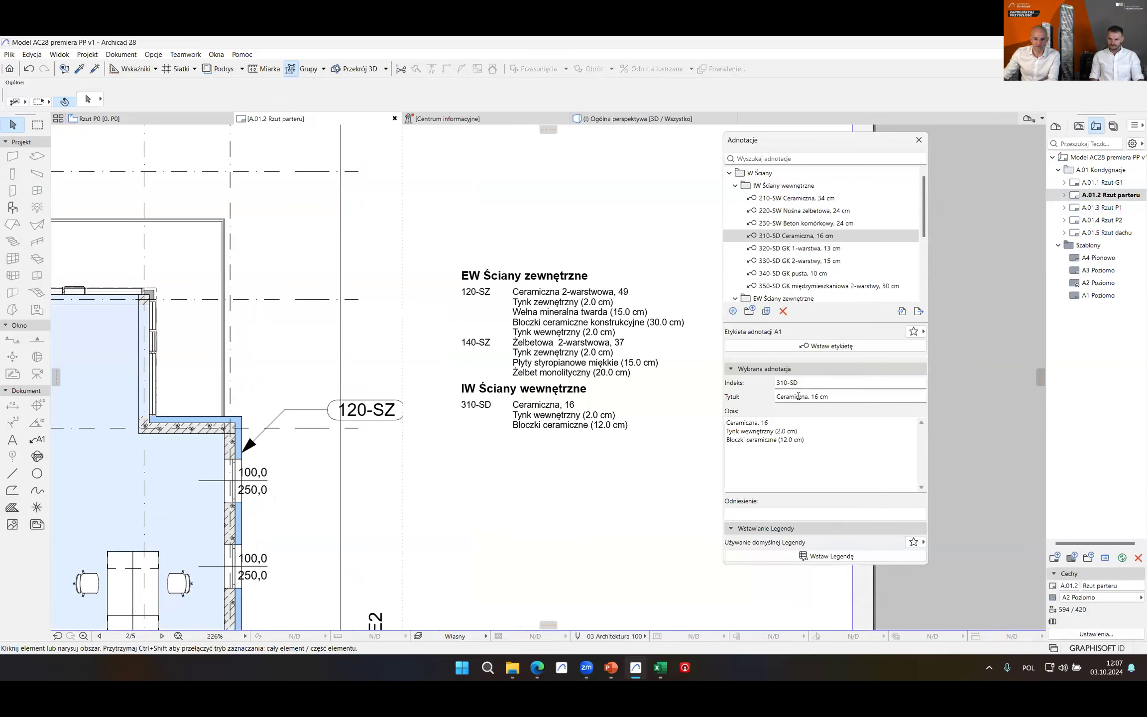
- Import the annotations from the Excel file Adnotacje 2, overwriting the existing entries (Nadpisz istniejące)
left_click(901, 312)
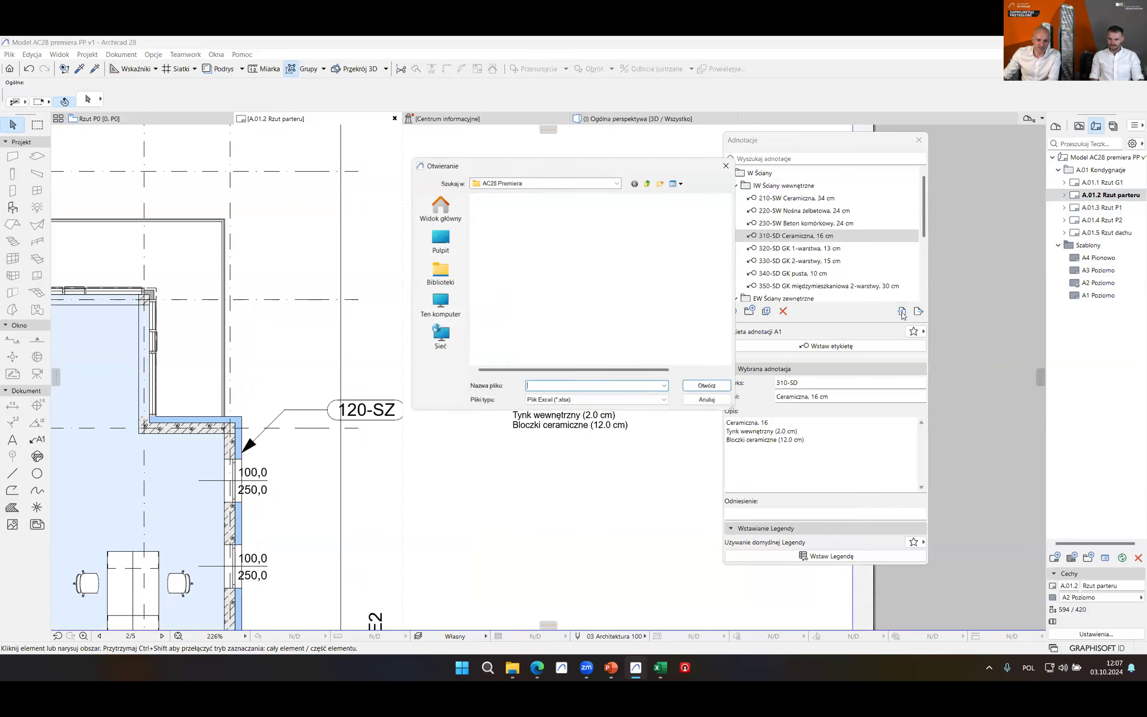
left_click(508, 232)
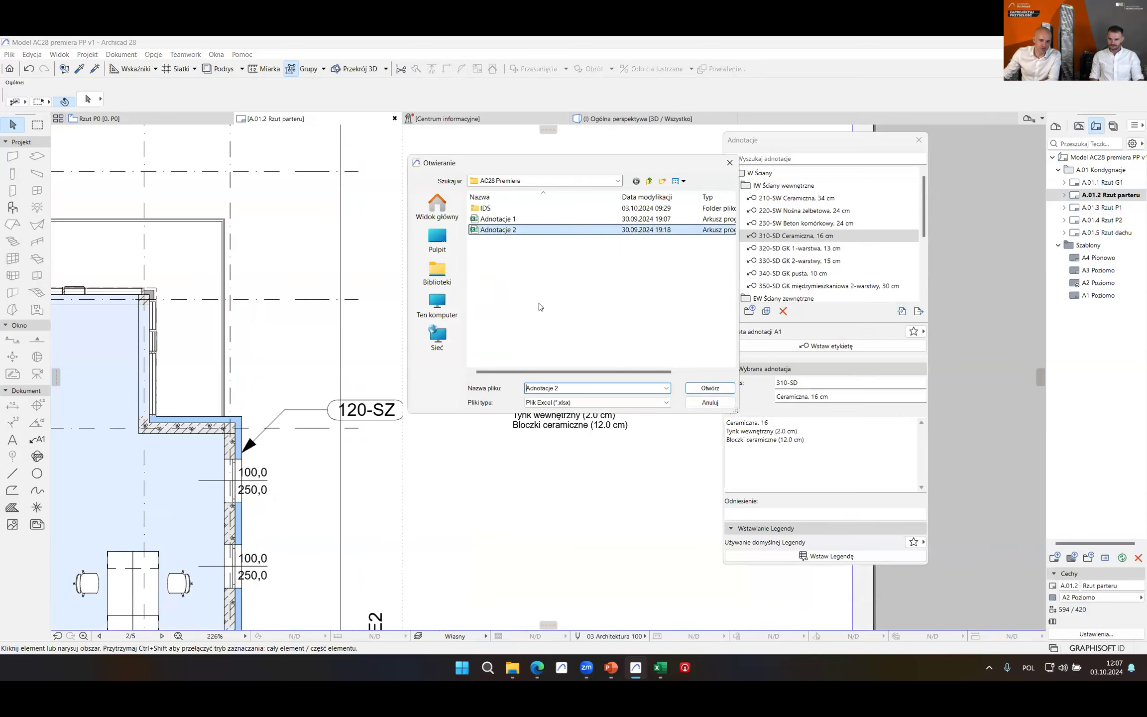
left_click(710, 389)
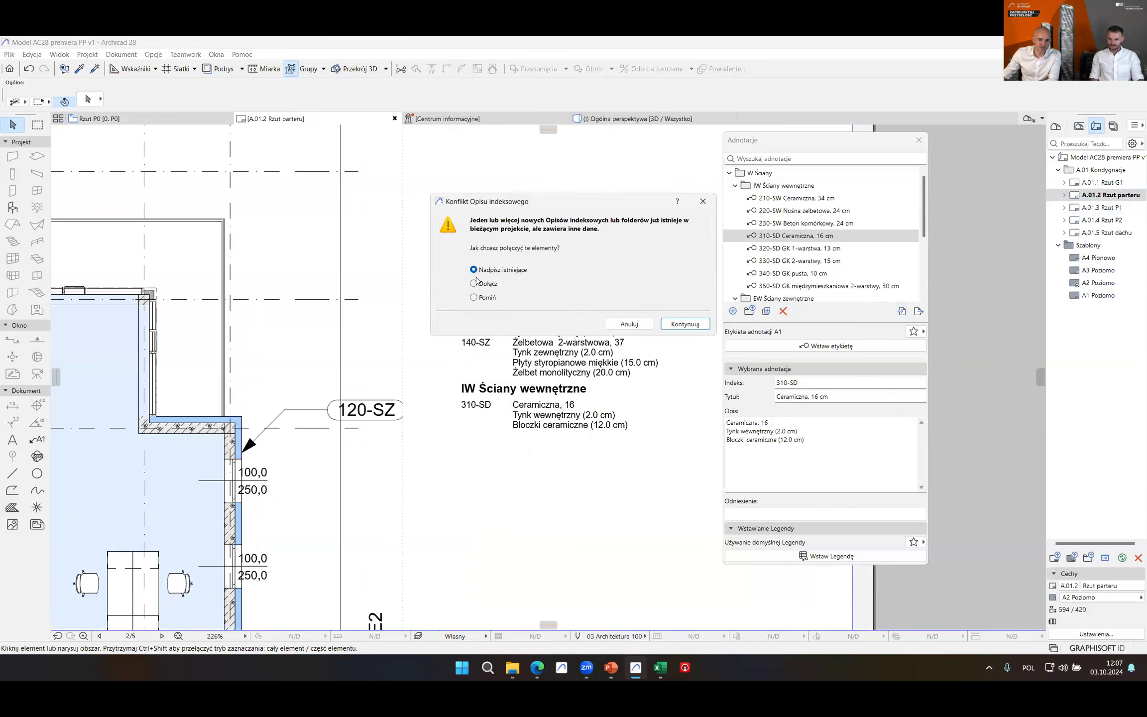
left_click(685, 323)
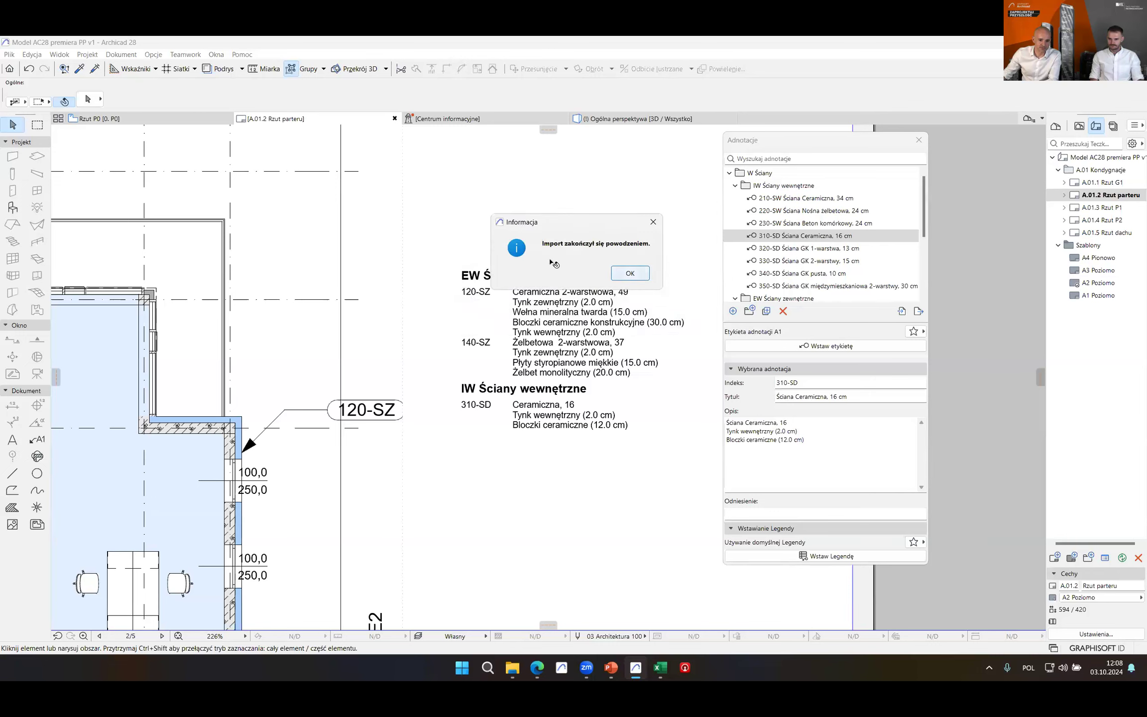
left_click(630, 273)
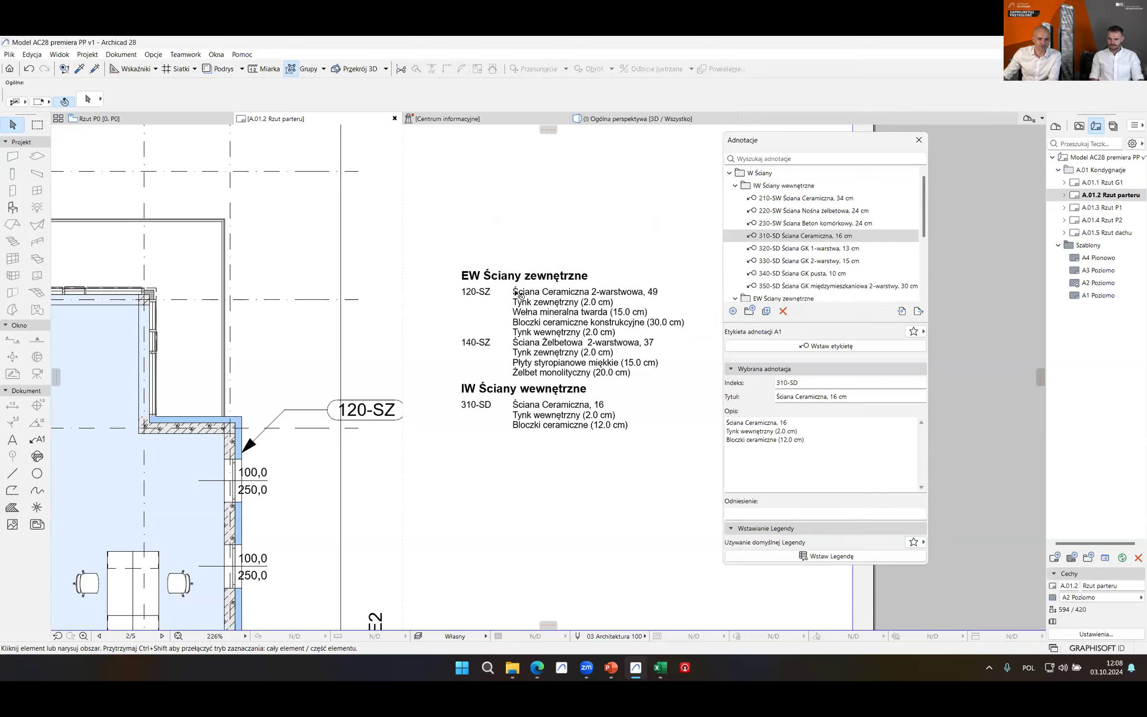